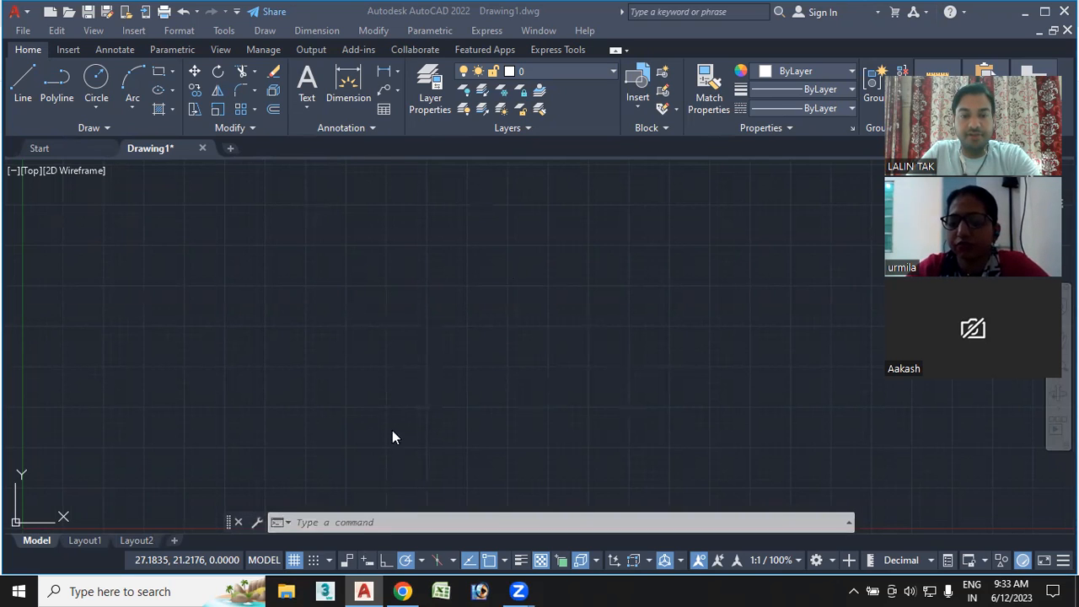
left_click(313, 522)
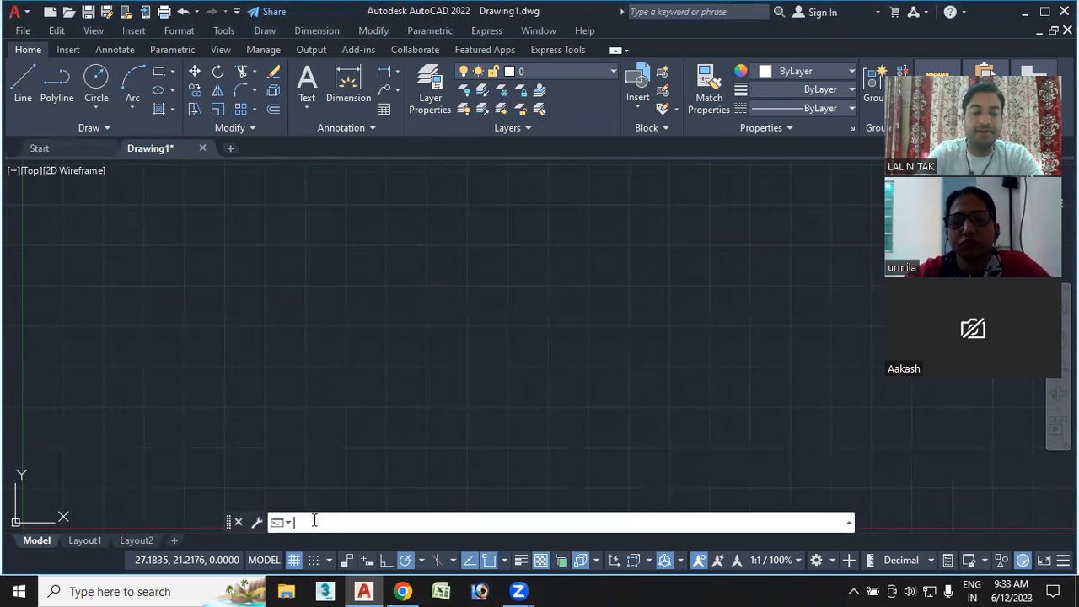
type("ar")
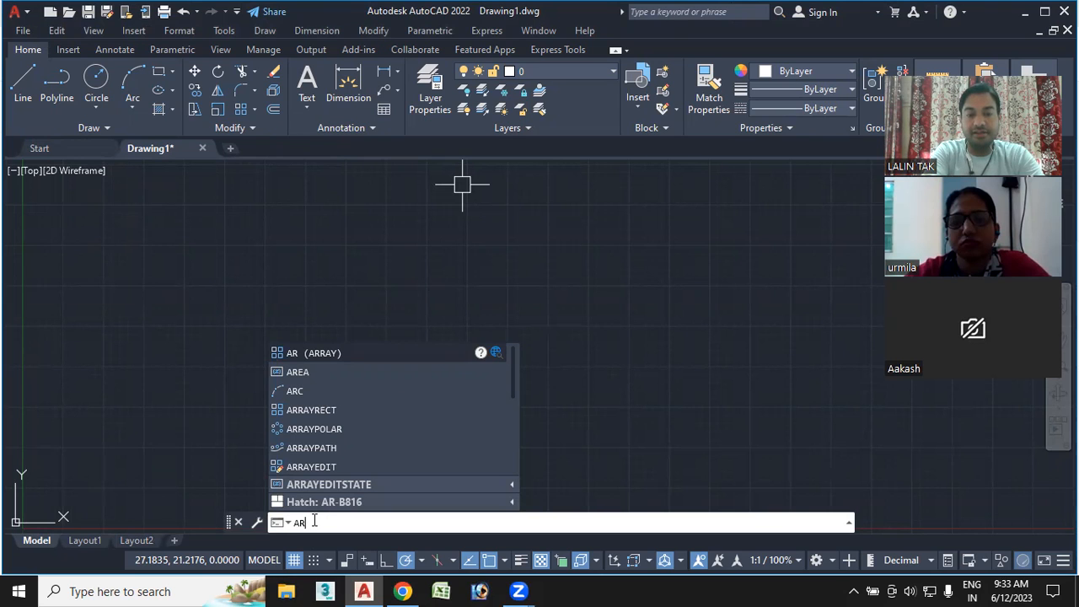
key("Return")
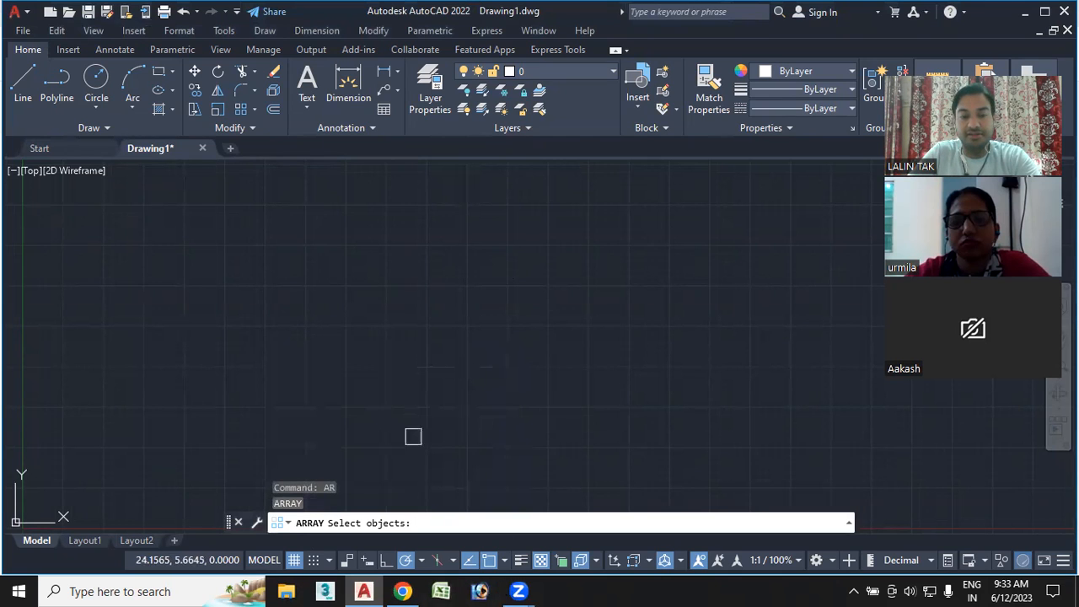
key("Escape")
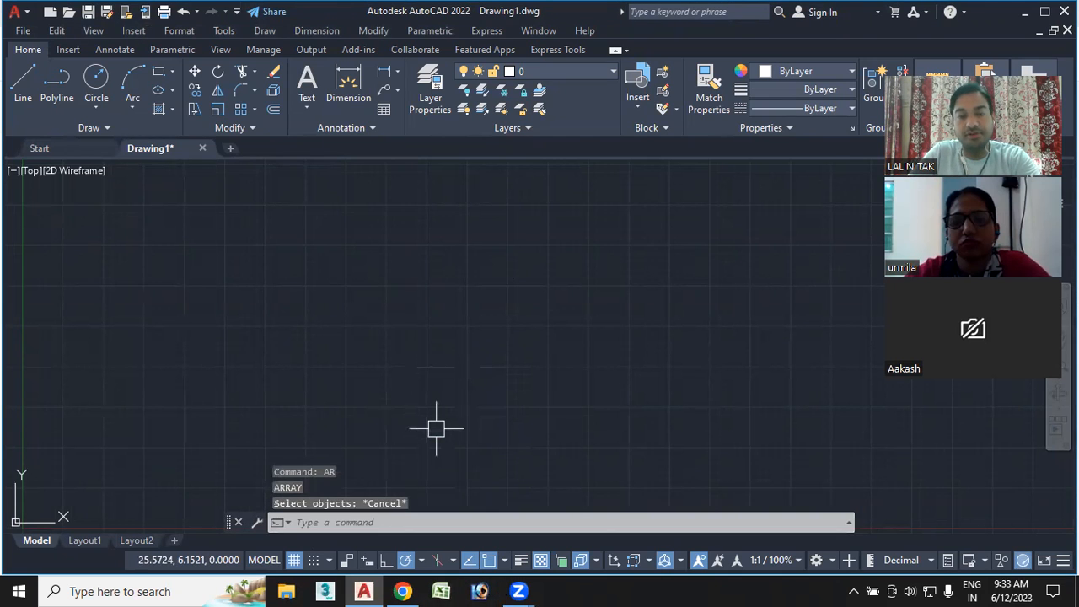
key("Escape")
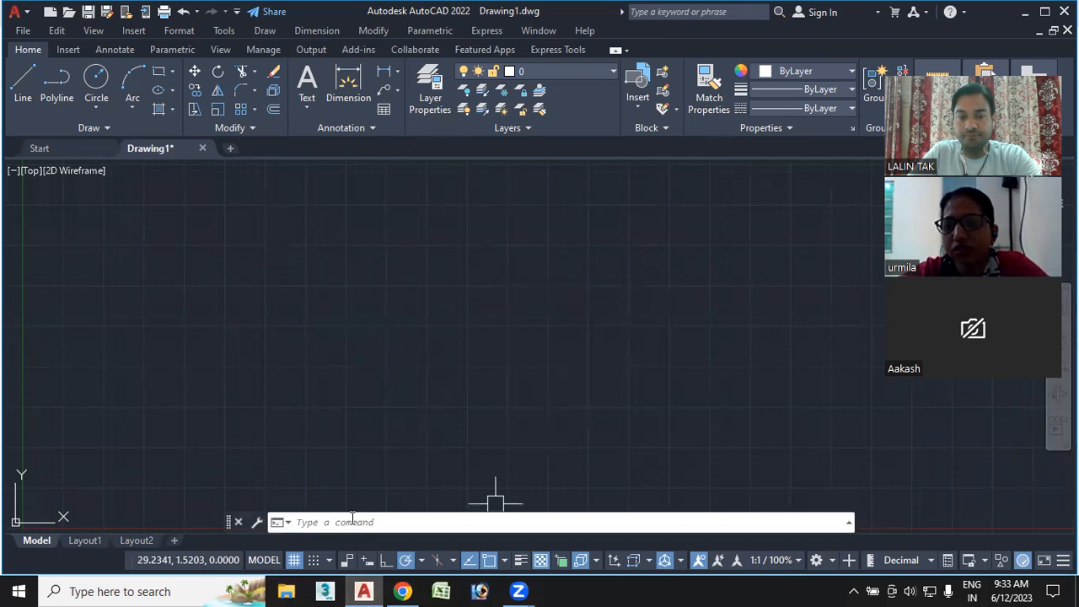
Draw a circle with a radius of about 4.32 in the empty drawing area.
left_click(96, 80)
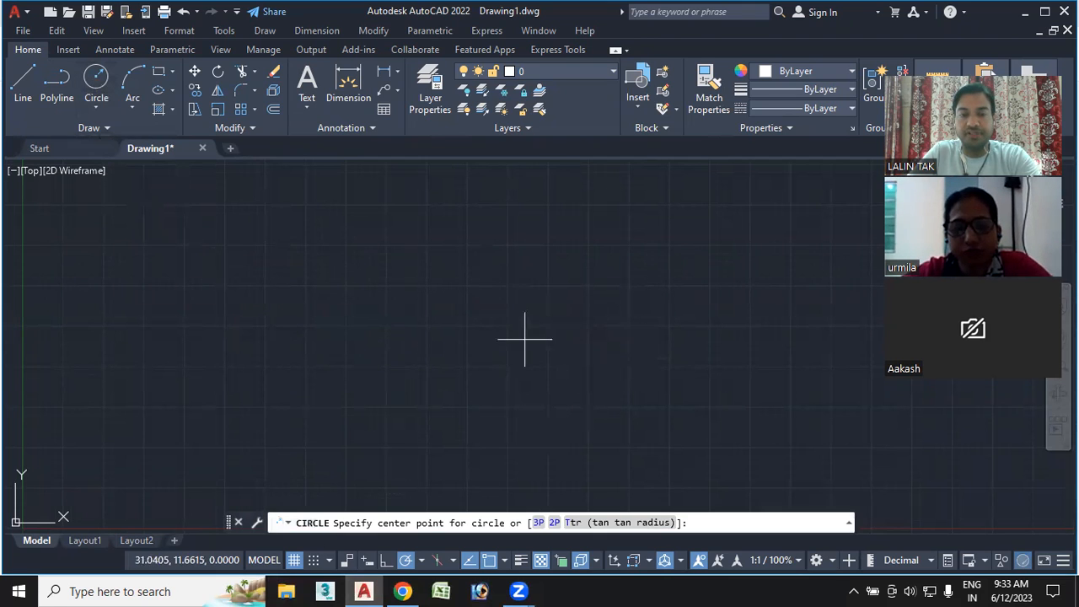
left_click(477, 304)
left_click(520, 357)
mouse_move(458, 363)
middle_mouse_down()
mouse_move(491, 381)
mouse_move(494, 366)
mouse_move(529, 389)
middle_mouse_up()
scroll(497, 362, "up", 2)
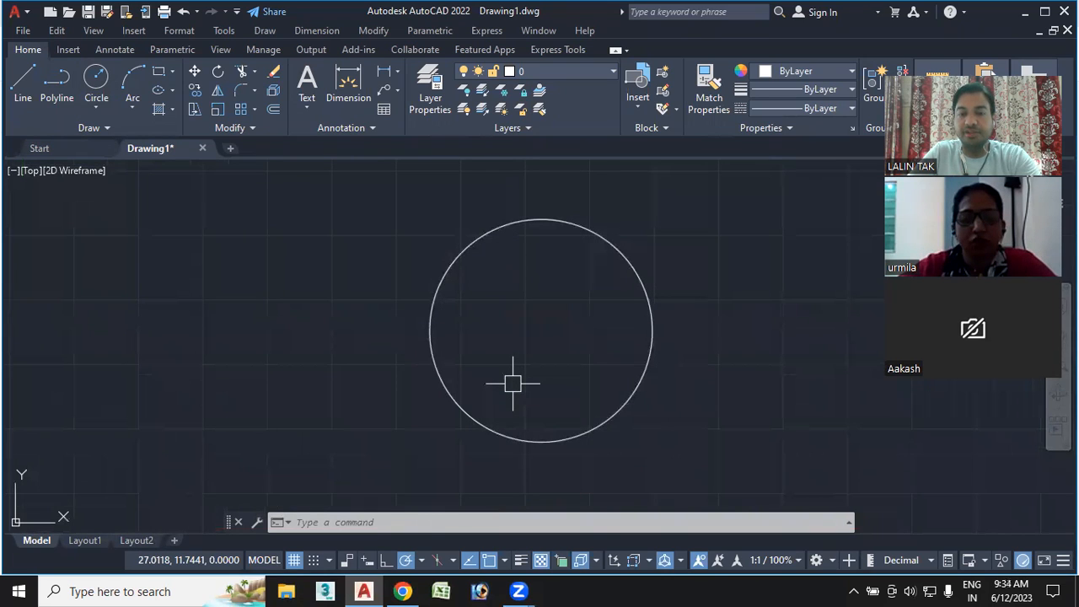
Start a rectangular array of the circle.
scroll(513, 384, "down", 2)
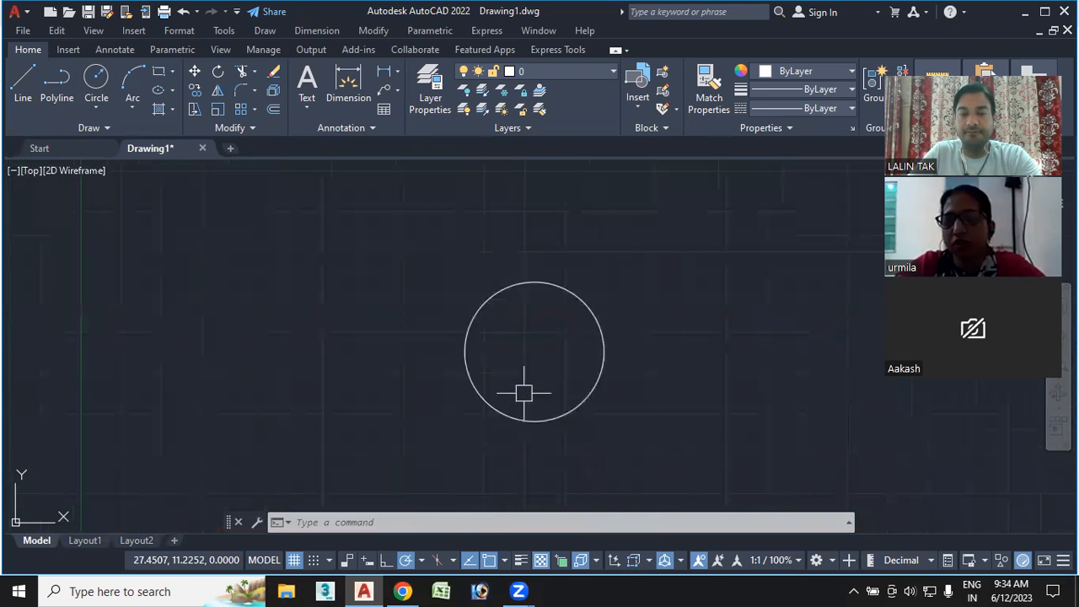
mouse_move(523, 393)
middle_mouse_down()
mouse_move(495, 394)
mouse_move(514, 393)
middle_mouse_up()
scroll(492, 380, "up", 2)
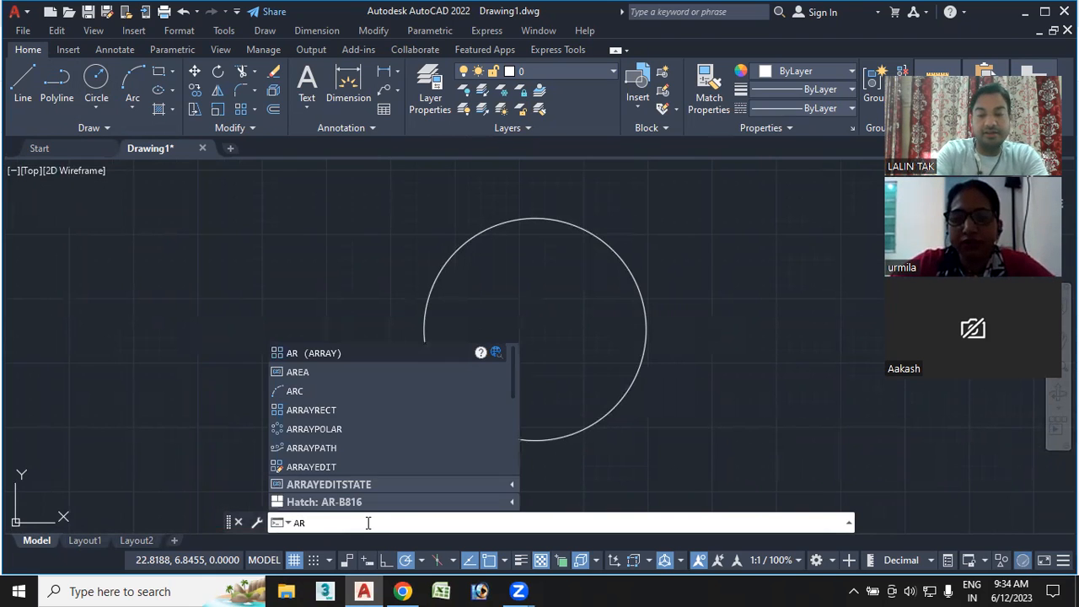
key("Return")
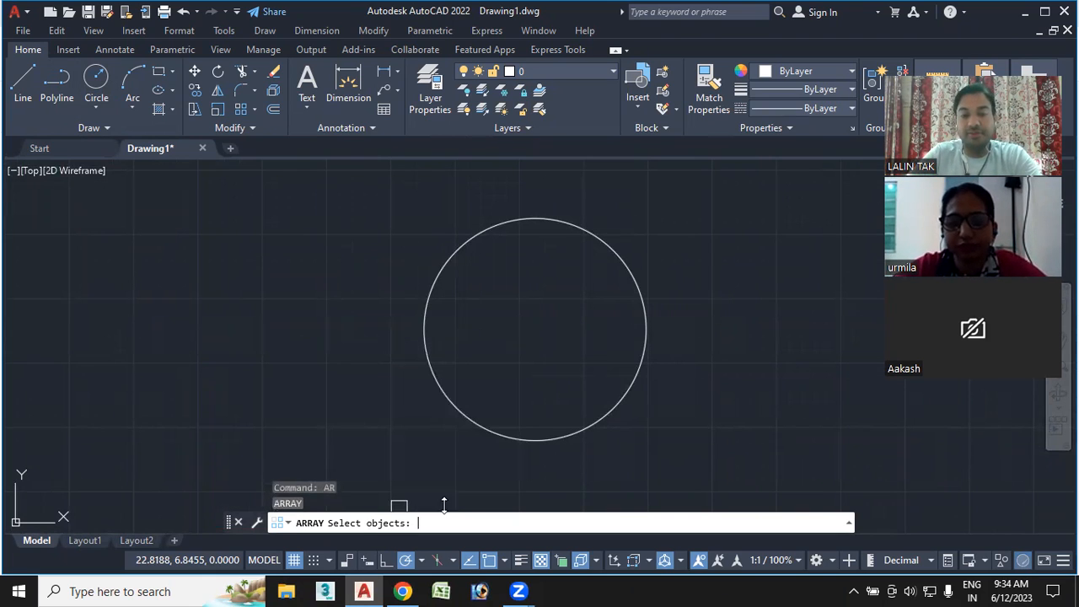
left_click(518, 441)
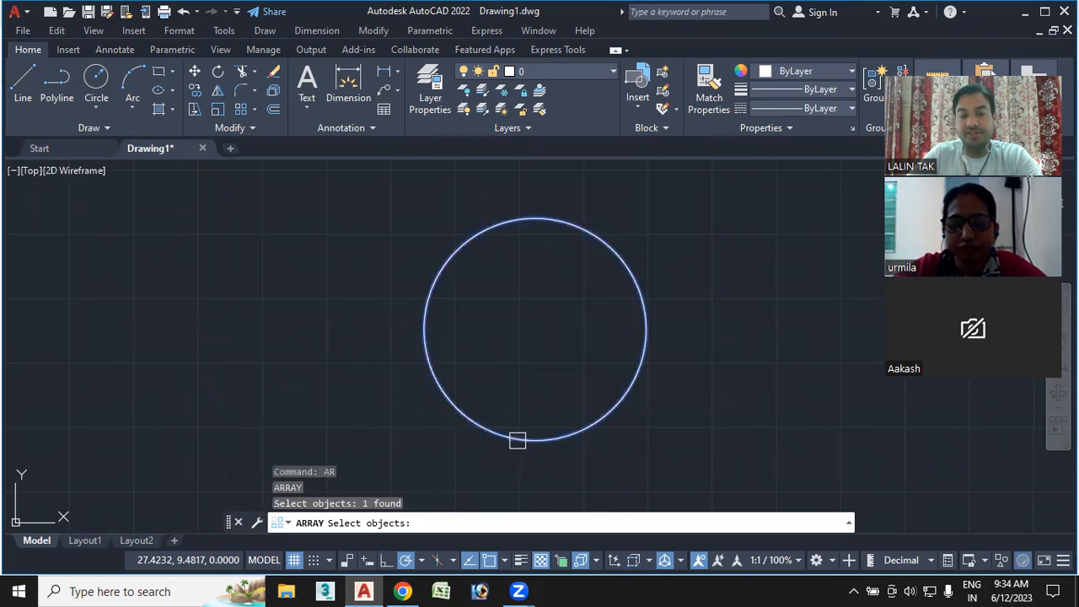
key("Return")
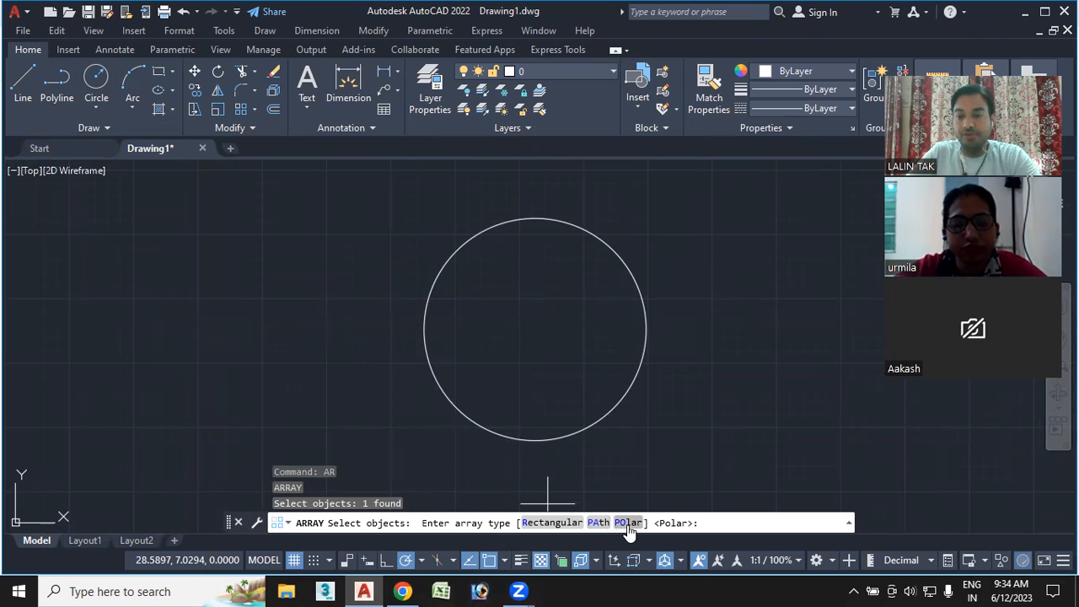
left_click(551, 522)
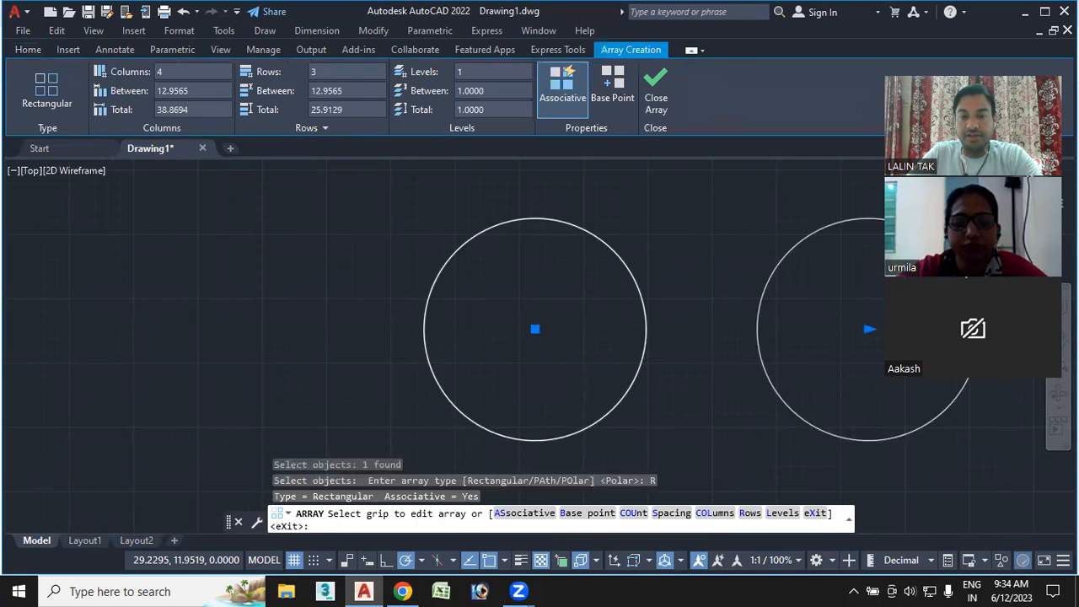
scroll(567, 384, "down", 6)
middle_click_drag(570, 385, 433, 431)
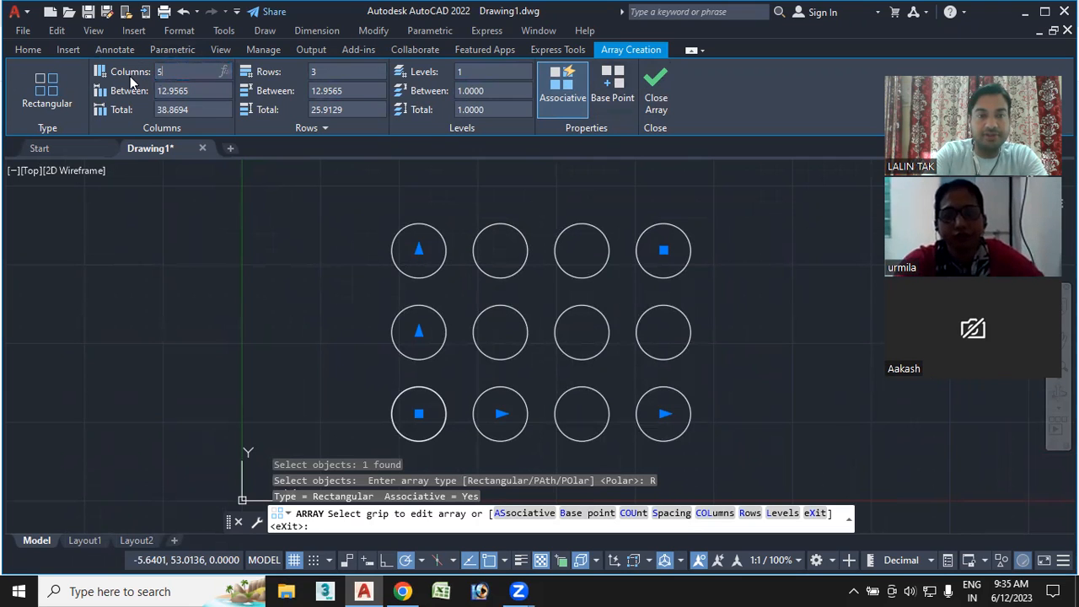
Set the rectangular array to 5 columns and 5 rows.
key("Return")
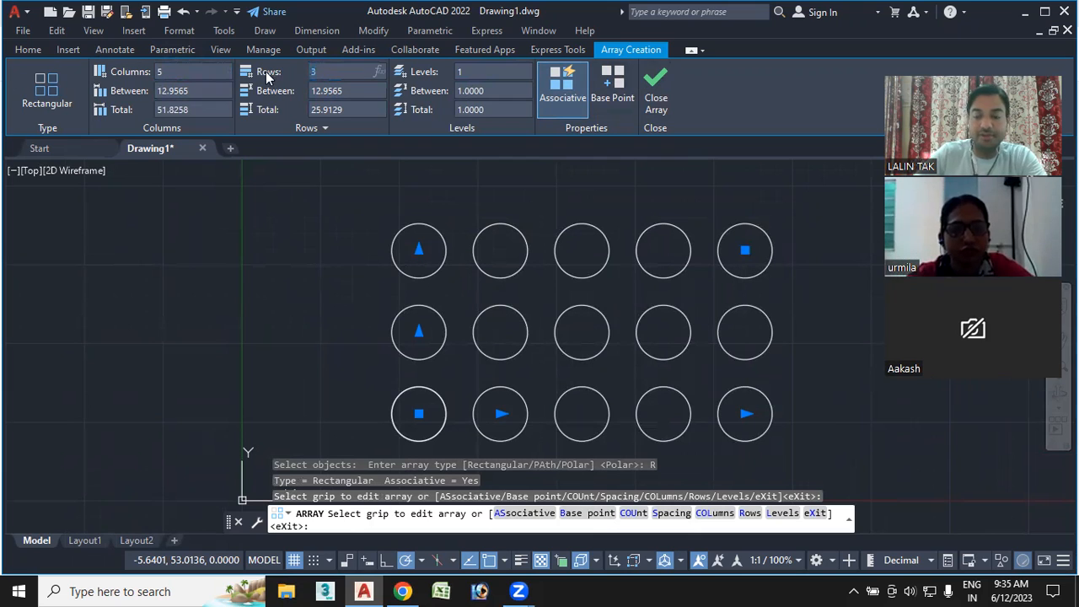
type("5")
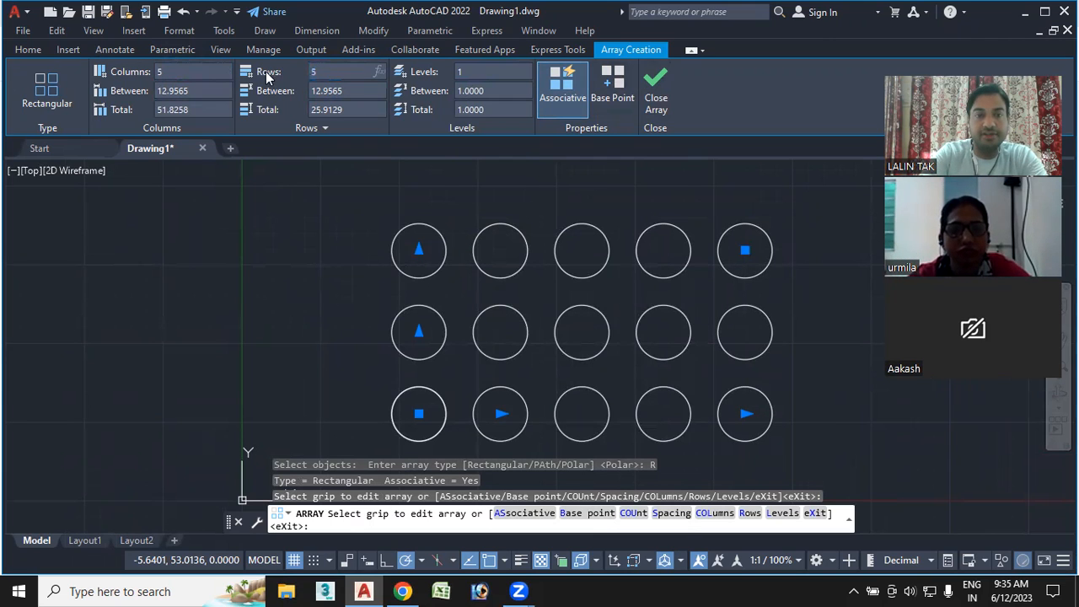
key("Return")
scroll(609, 325, "down", 2)
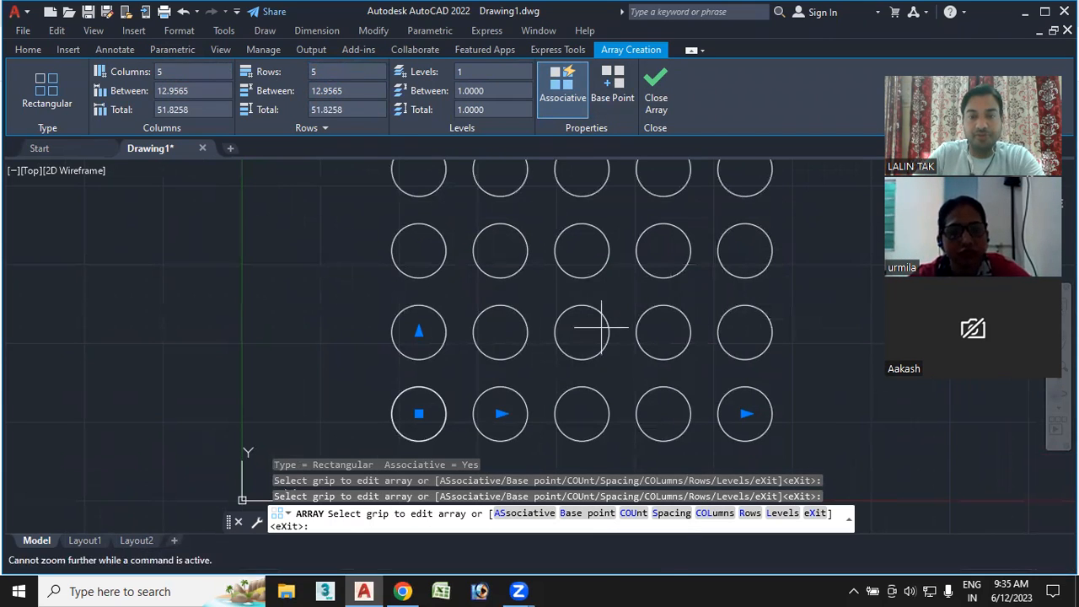
middle_click_drag(601, 327, 597, 334)
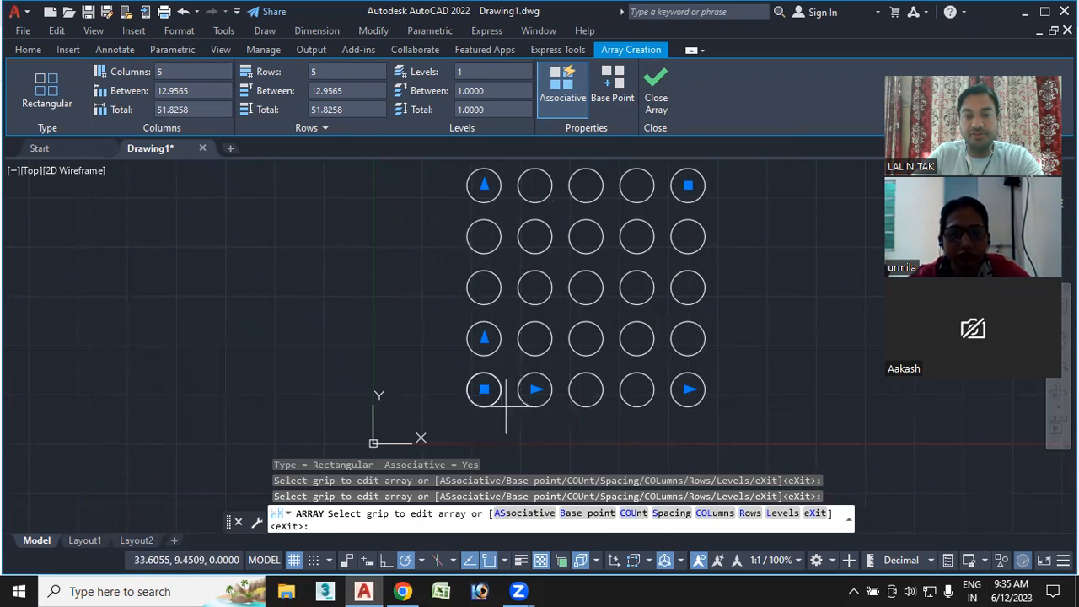
Set the array's column spacing to 20 and row spacing to 15, and finish the array.
left_click(196, 91)
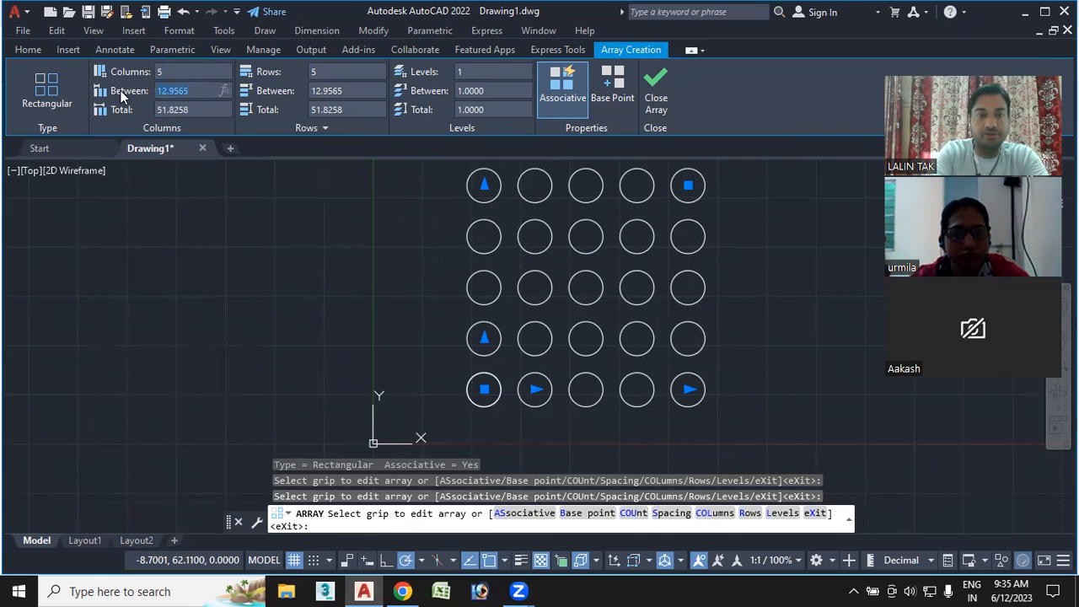
type("20")
key("Return")
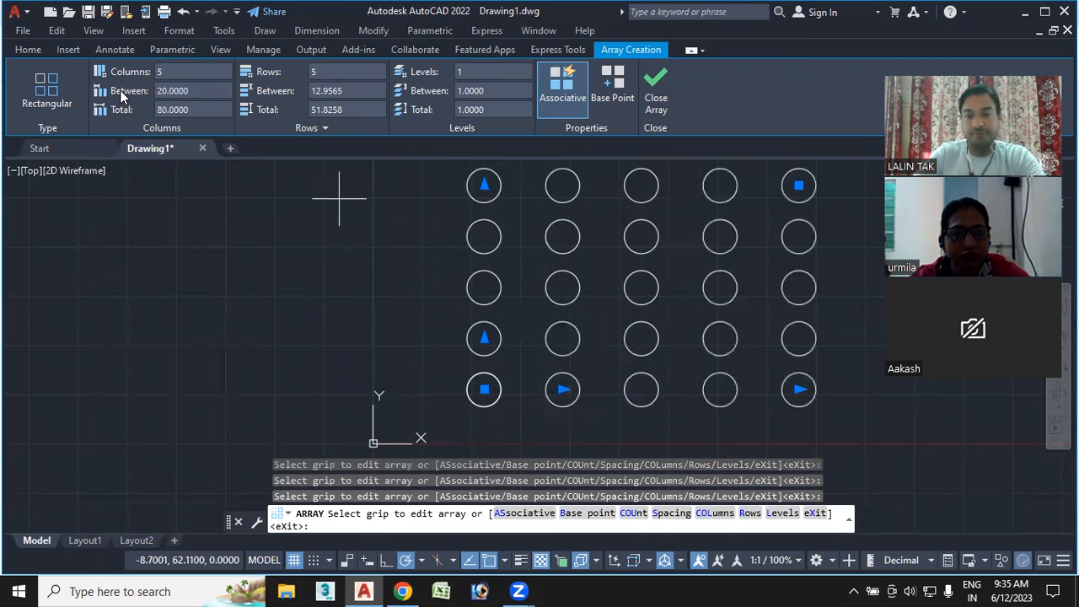
scroll(619, 285, "up", 2)
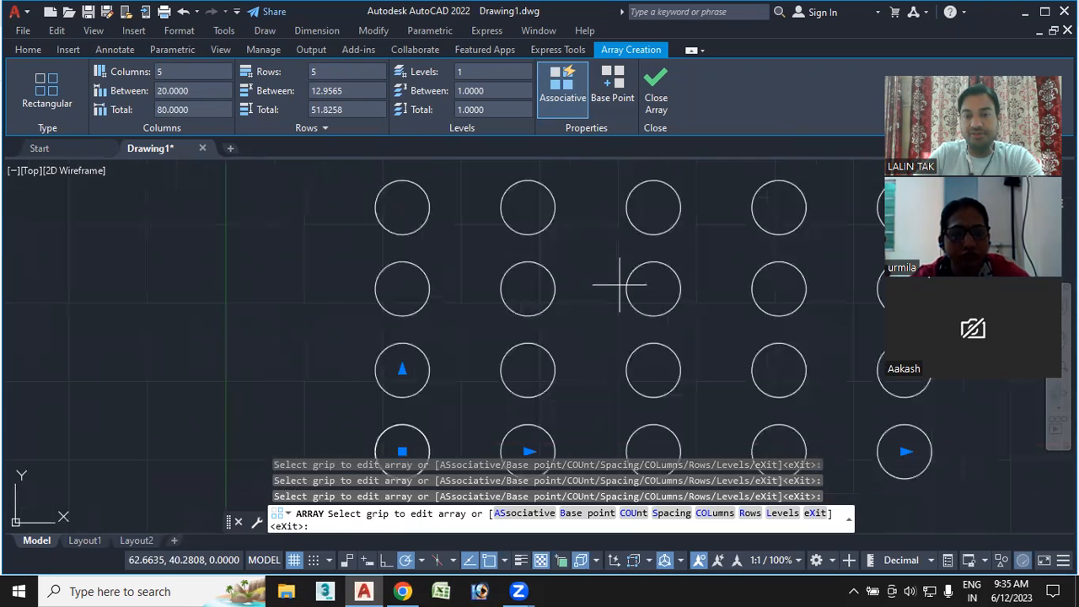
scroll(620, 285, "up", 1)
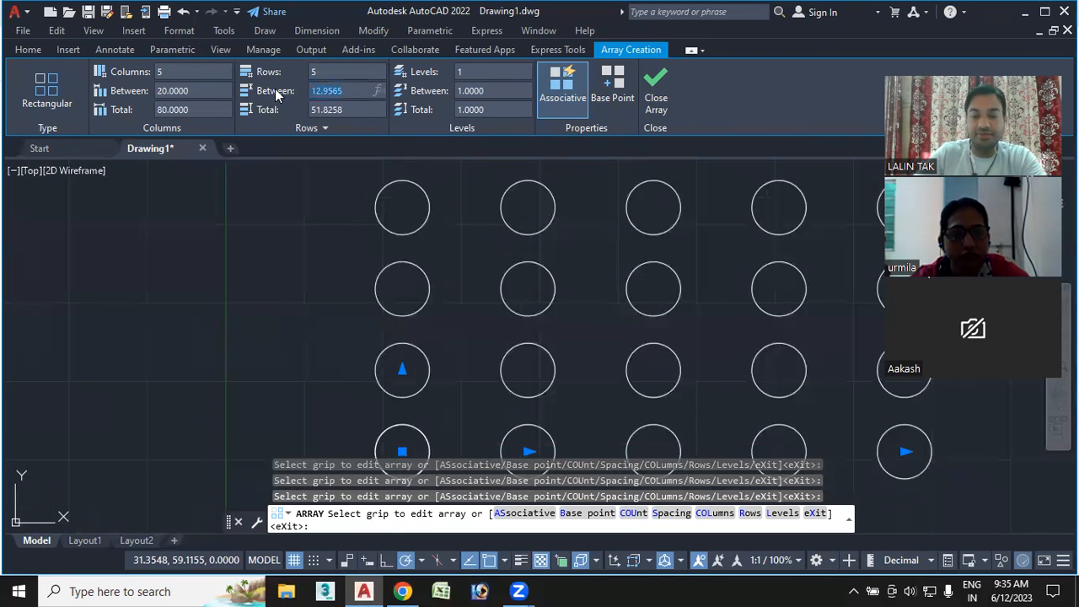
type("15")
key("Return")
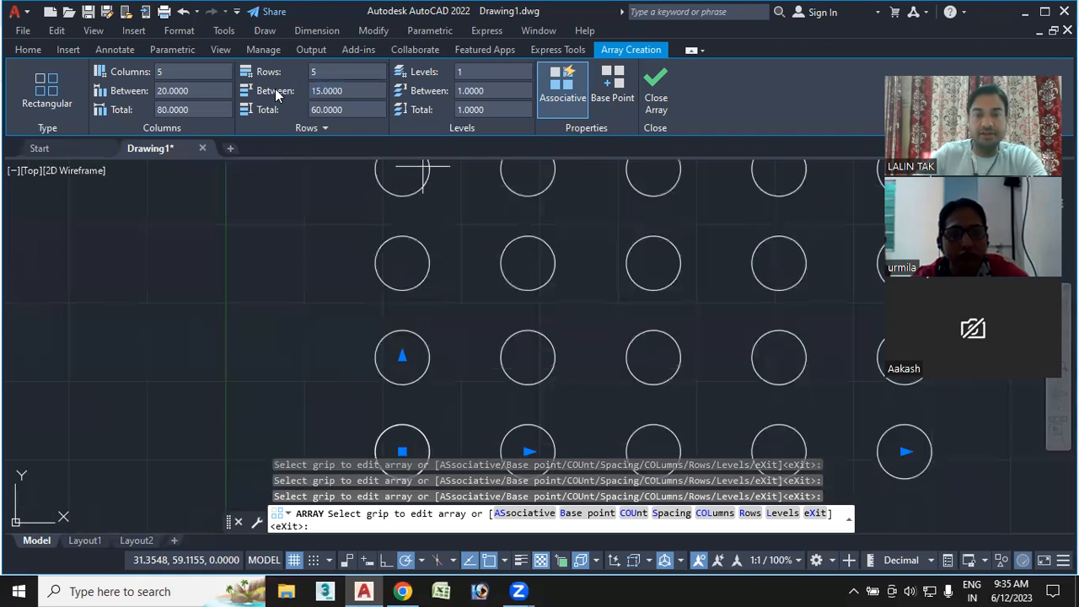
scroll(596, 333, "up", 1)
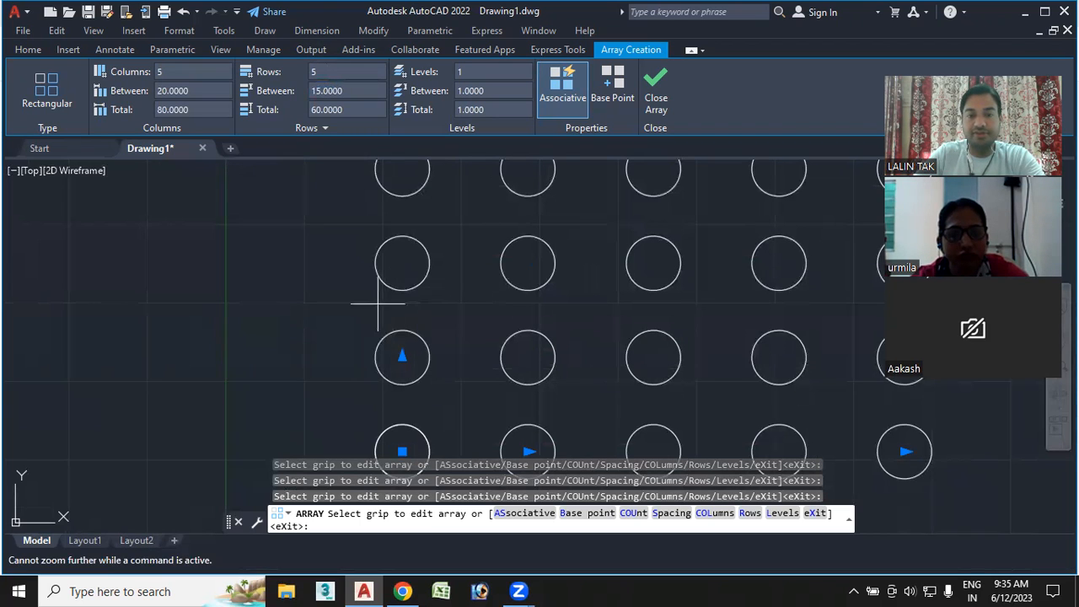
left_click(665, 89)
Draw a separate, larger circle in the empty space to the right of the circle array.
scroll(595, 244, "down", 4)
middle_click_drag(602, 250, 363, 308)
scroll(360, 308, "down", 5)
scroll(362, 308, "up", 2)
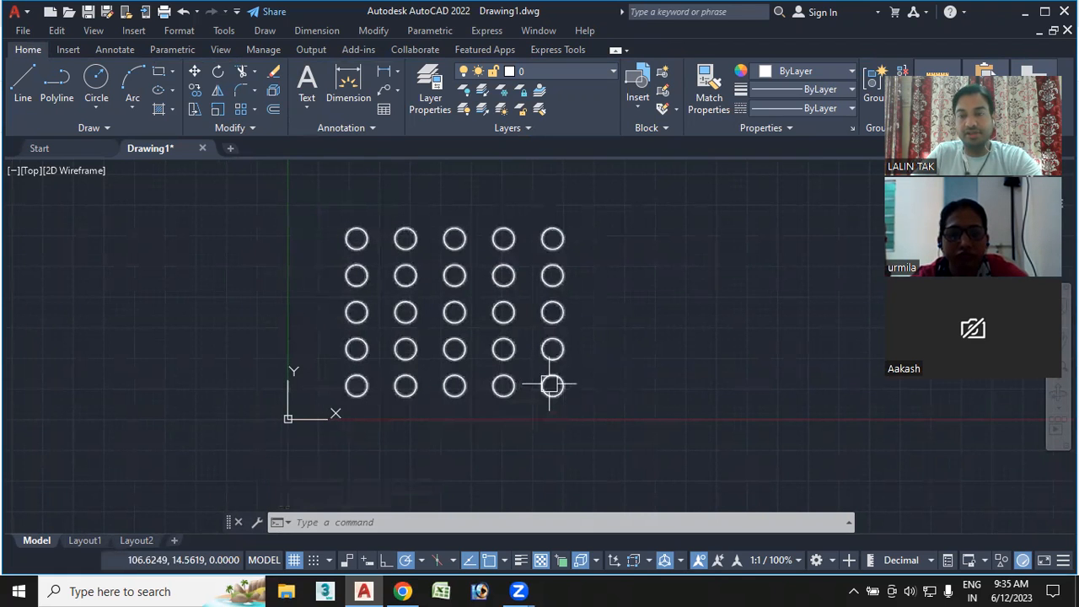
mouse_move(565, 352)
middle_mouse_down()
mouse_move(441, 390)
mouse_move(409, 412)
middle_mouse_up()
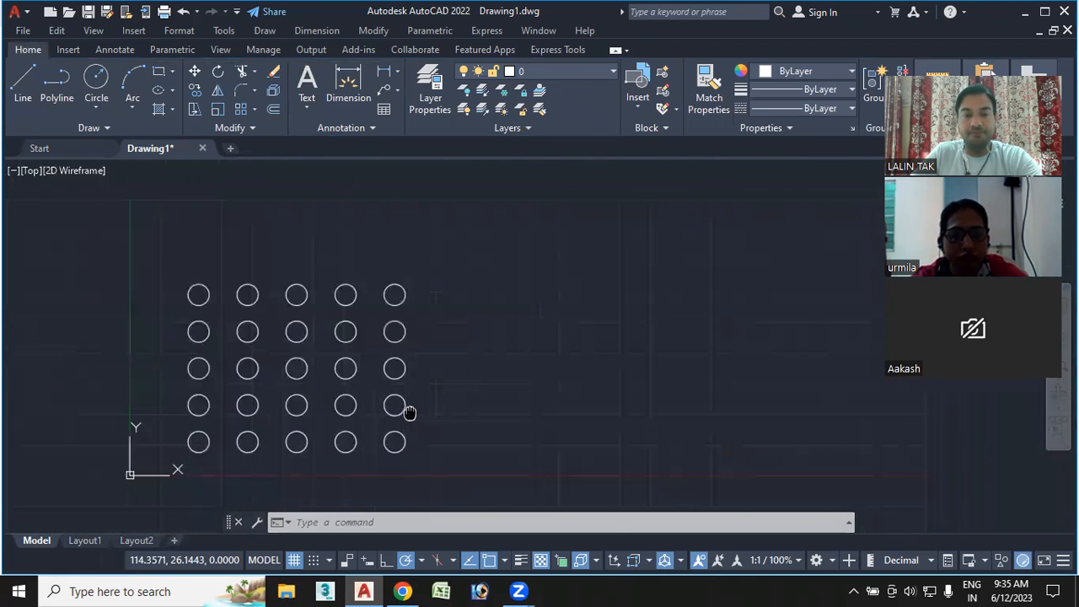
scroll(344, 335, "down", 2)
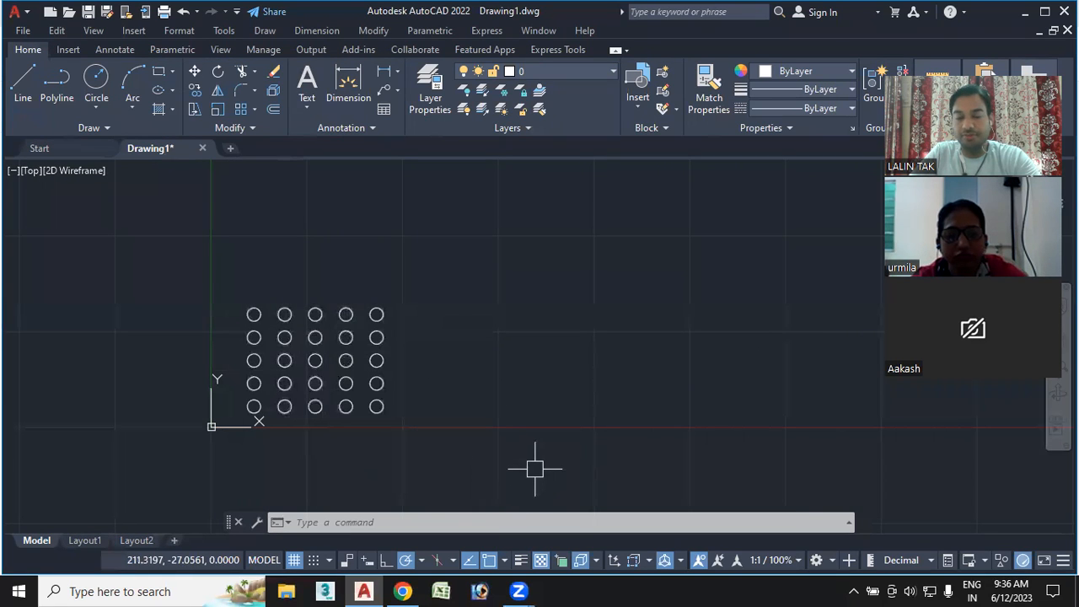
mouse_move(533, 462)
middle_mouse_down()
mouse_move(470, 413)
mouse_move(413, 404)
middle_mouse_up()
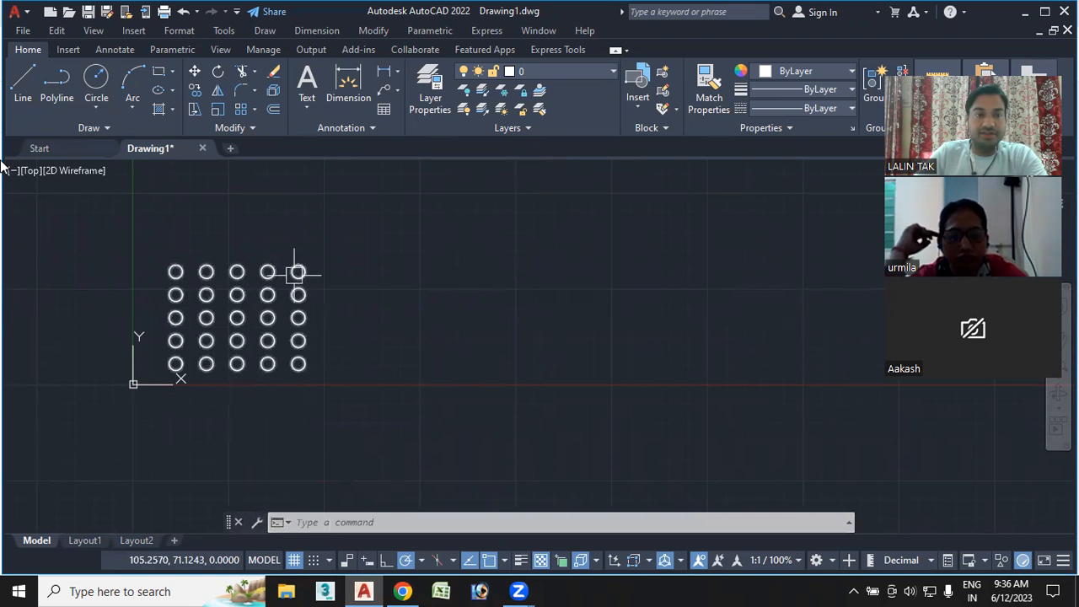
left_click(96, 77)
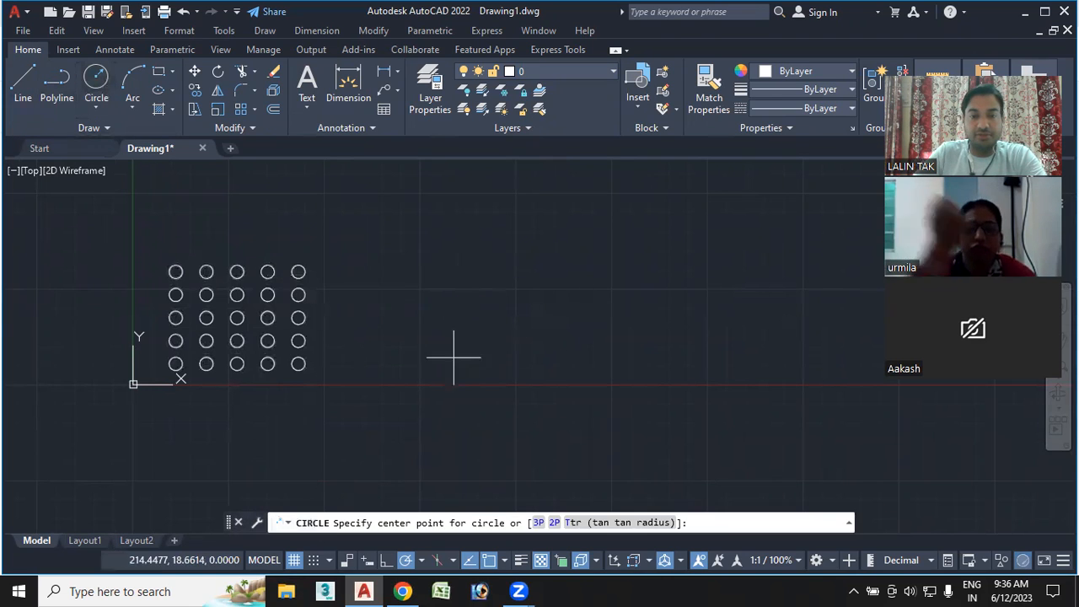
left_click(384, 311)
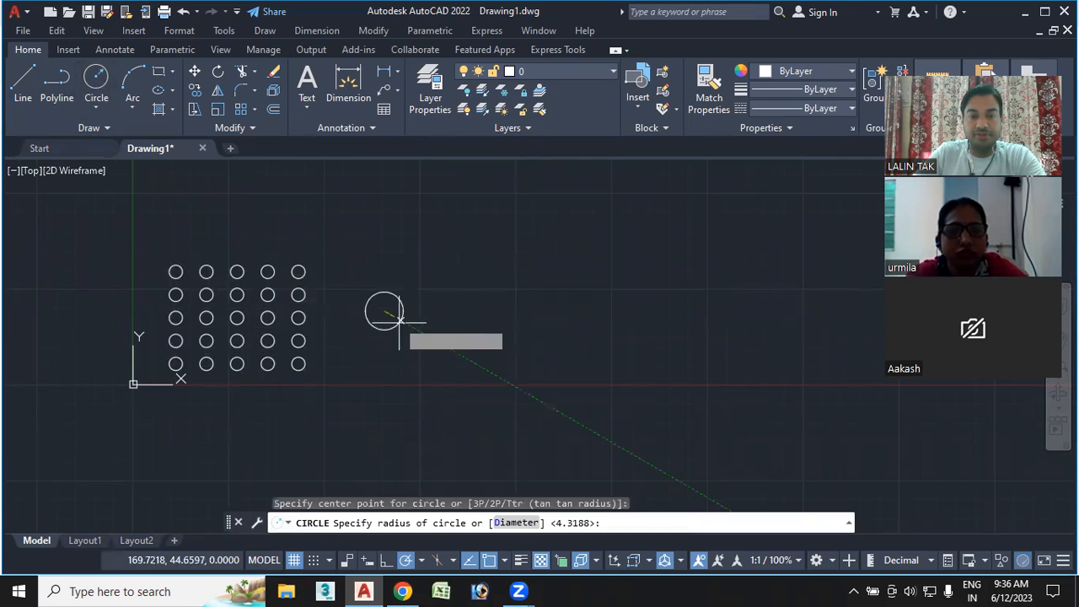
left_click(398, 320)
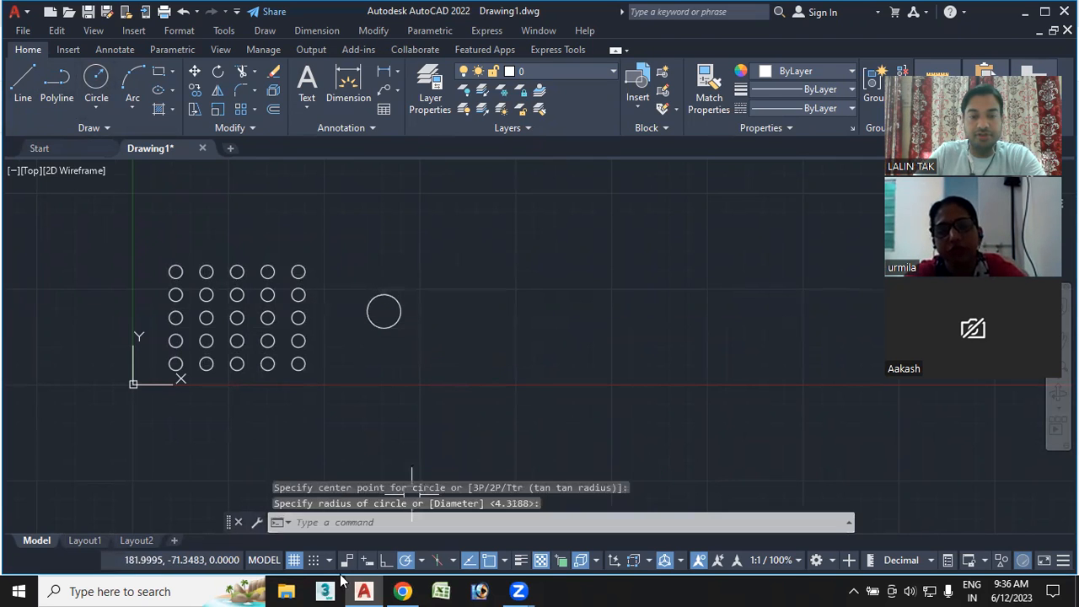
type("ar")
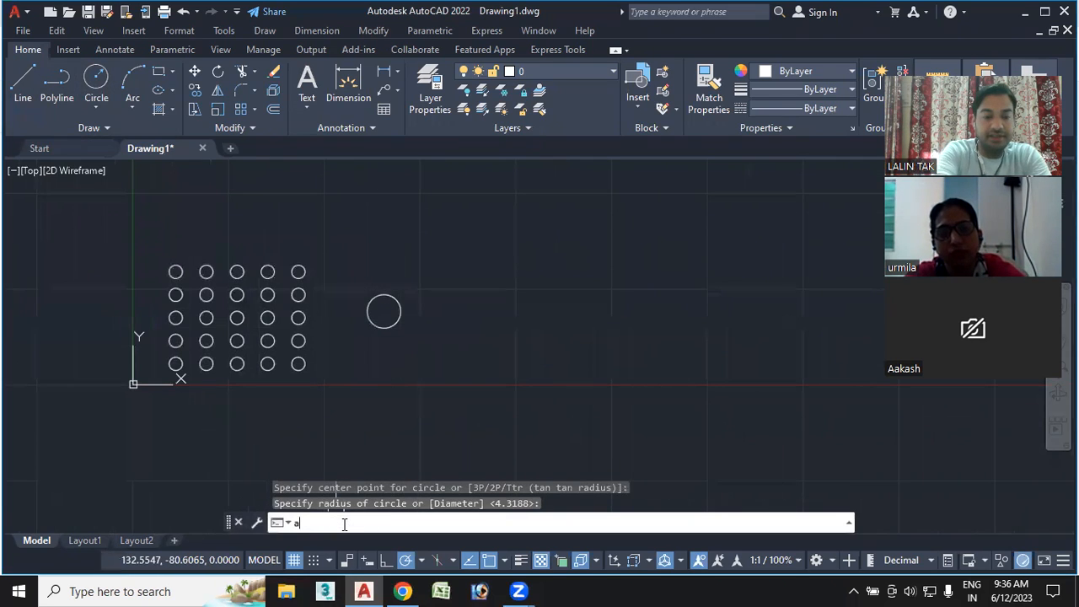
key("Escape")
key("Escape")
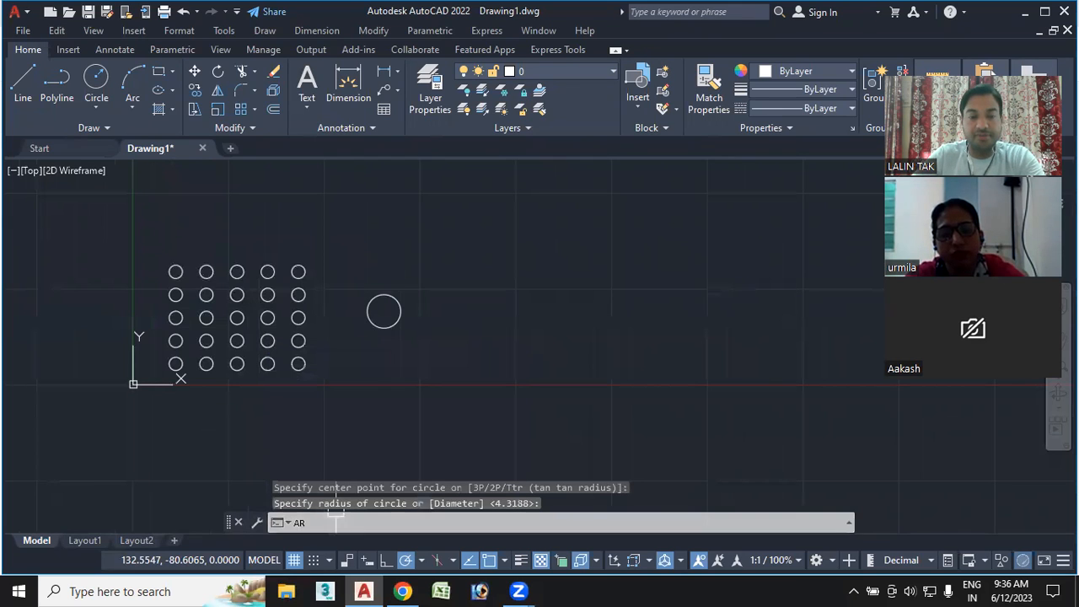
Draw a horizontal line from the centre of the separate circle out to the right.
left_click(23, 84)
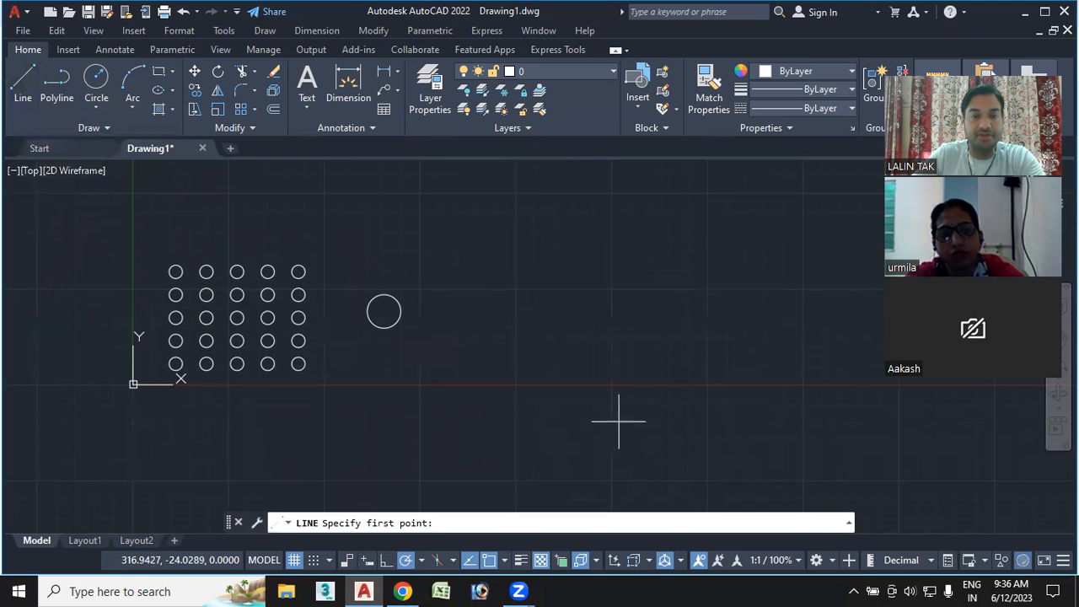
left_click(384, 312)
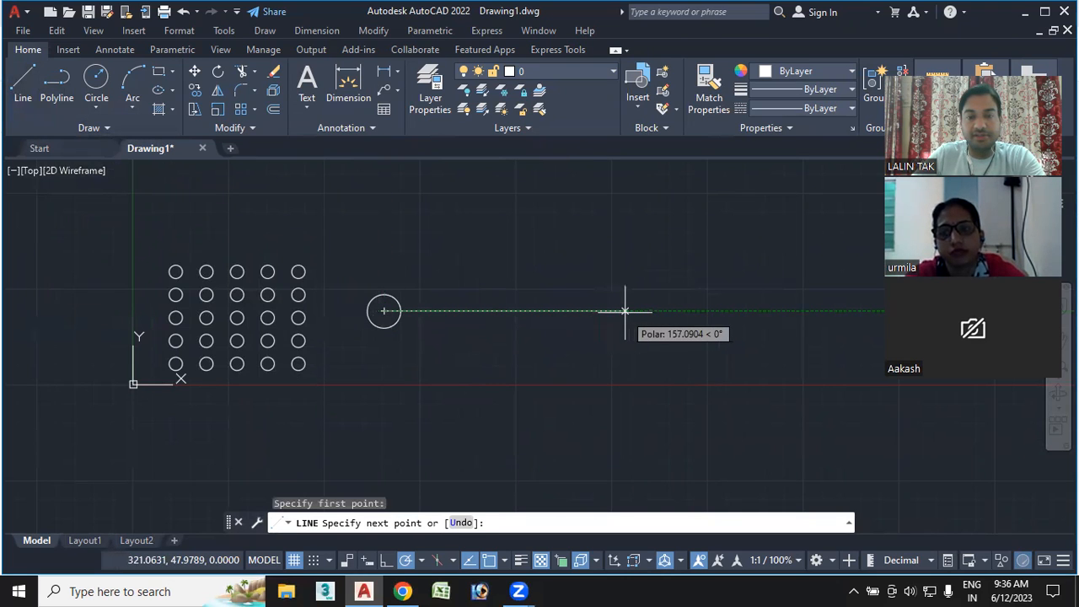
left_click(575, 311)
key("Escape")
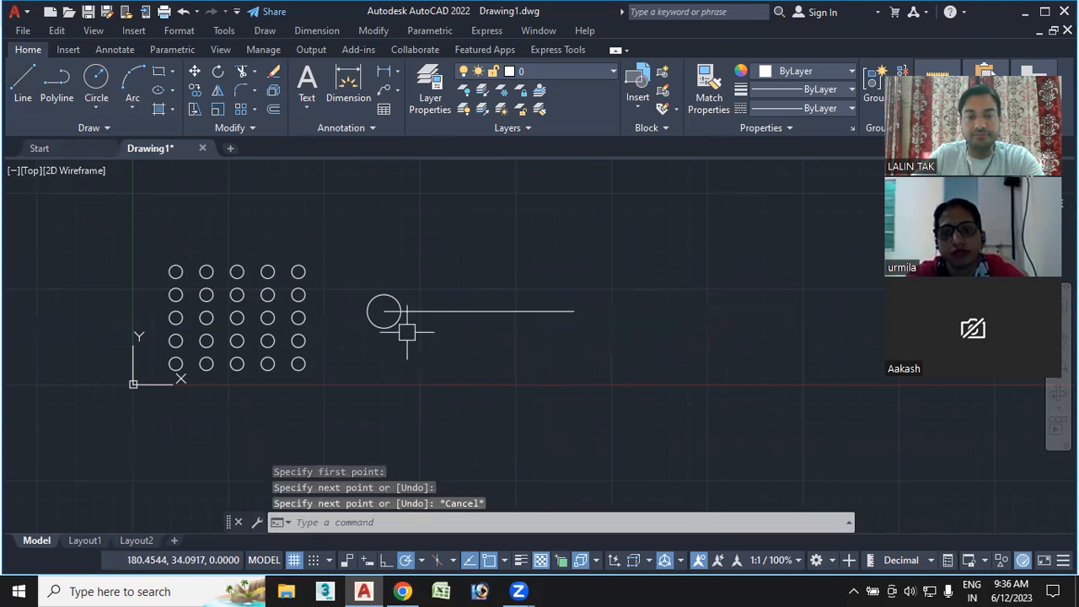
Replace the separate circle with a smaller one of about 5.6 radius, centred on the line's left end.
left_click(384, 327)
key("Delete")
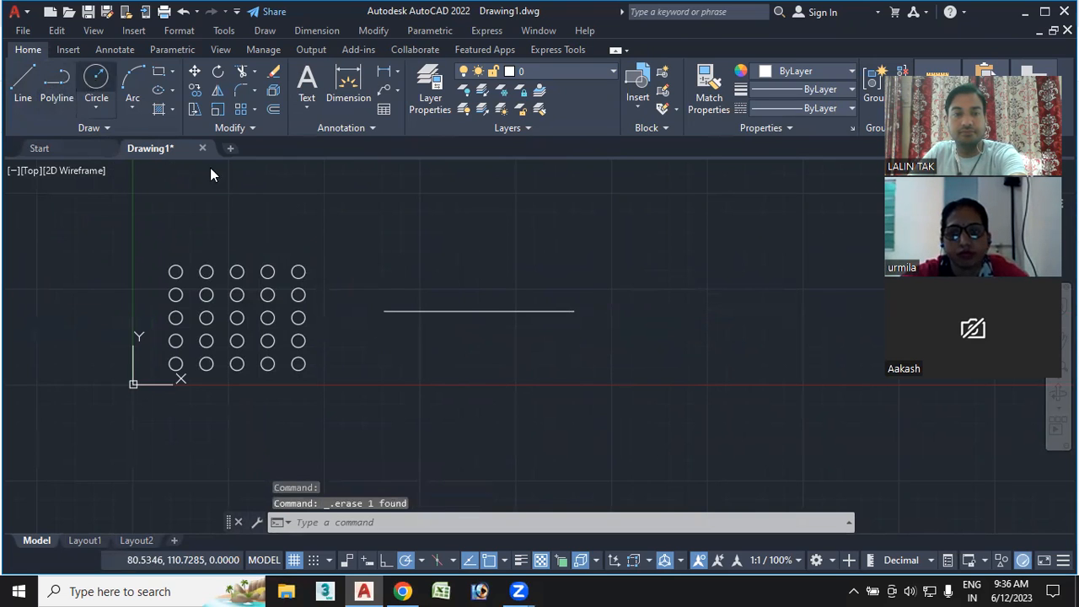
left_click(96, 78)
left_click(383, 311)
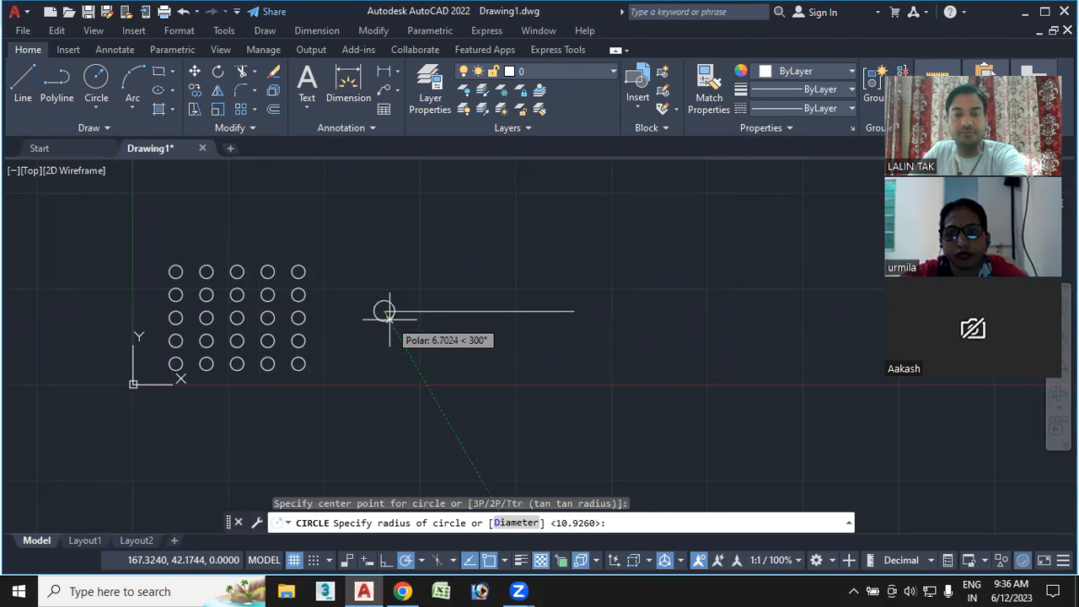
left_click(388, 316)
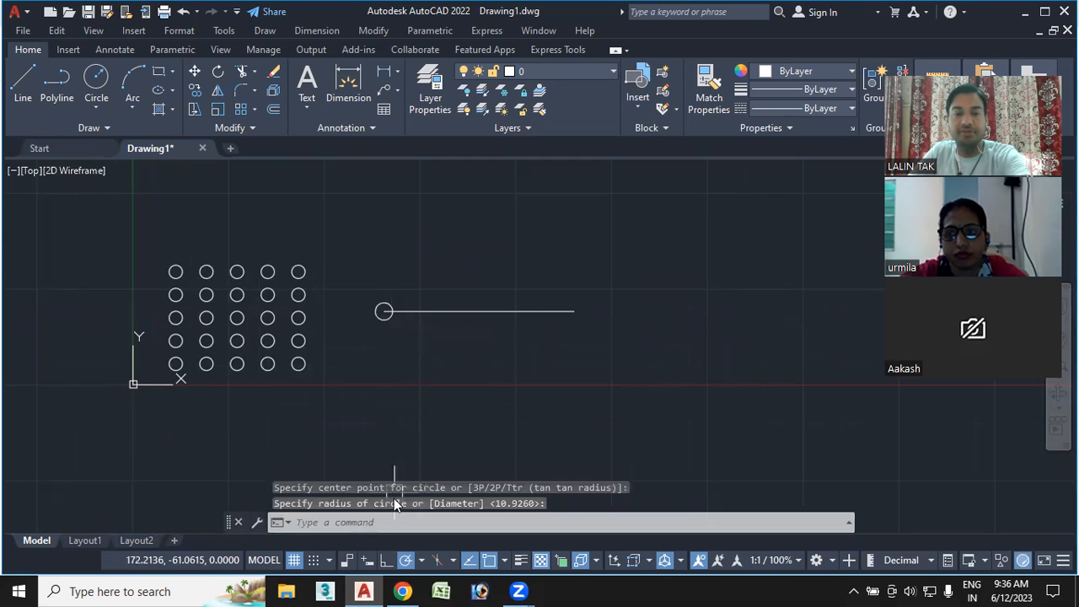
Create a path array of the small circle with the horizontal line as the path curve.
type("ar")
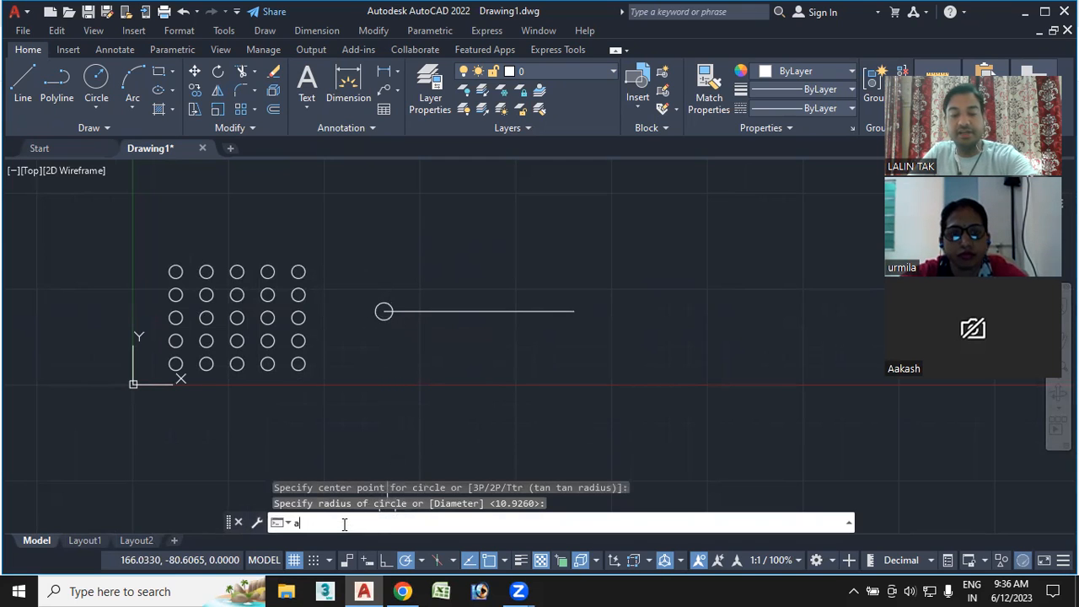
key("Return")
left_click(361, 272)
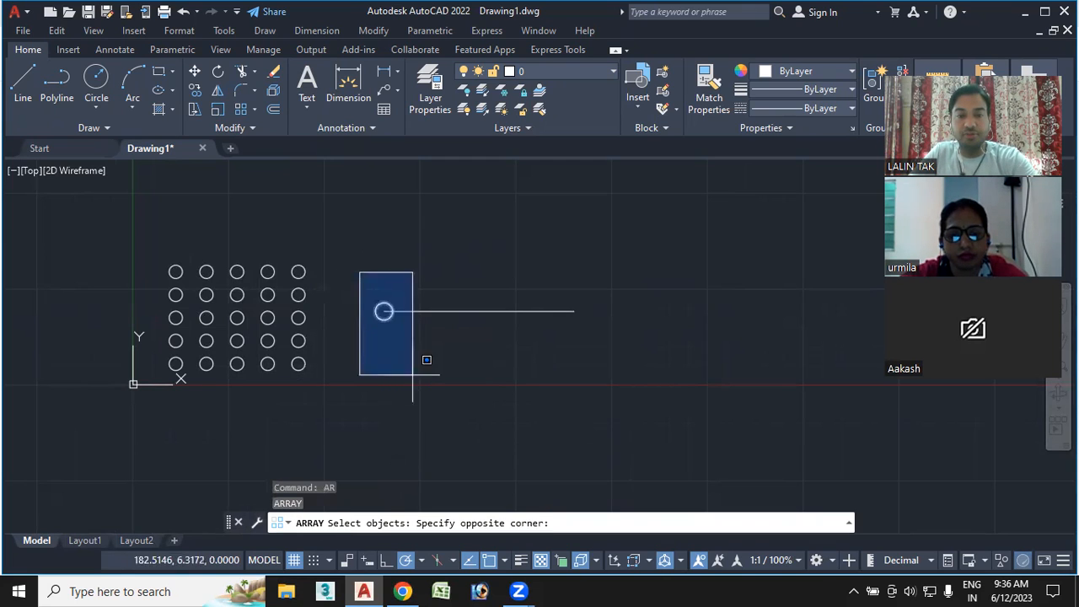
left_click(408, 414)
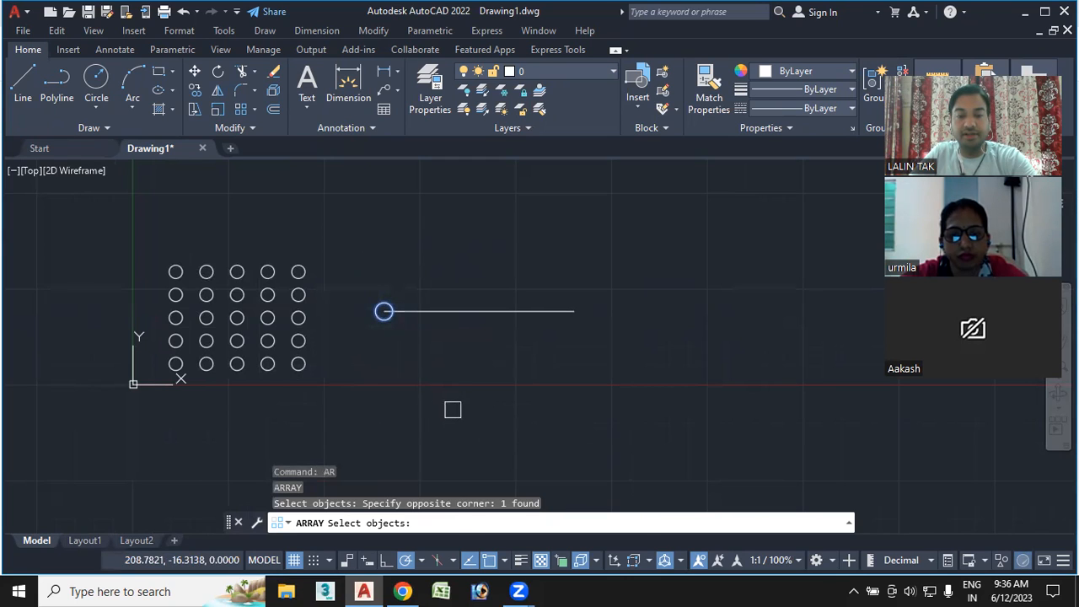
key("Return")
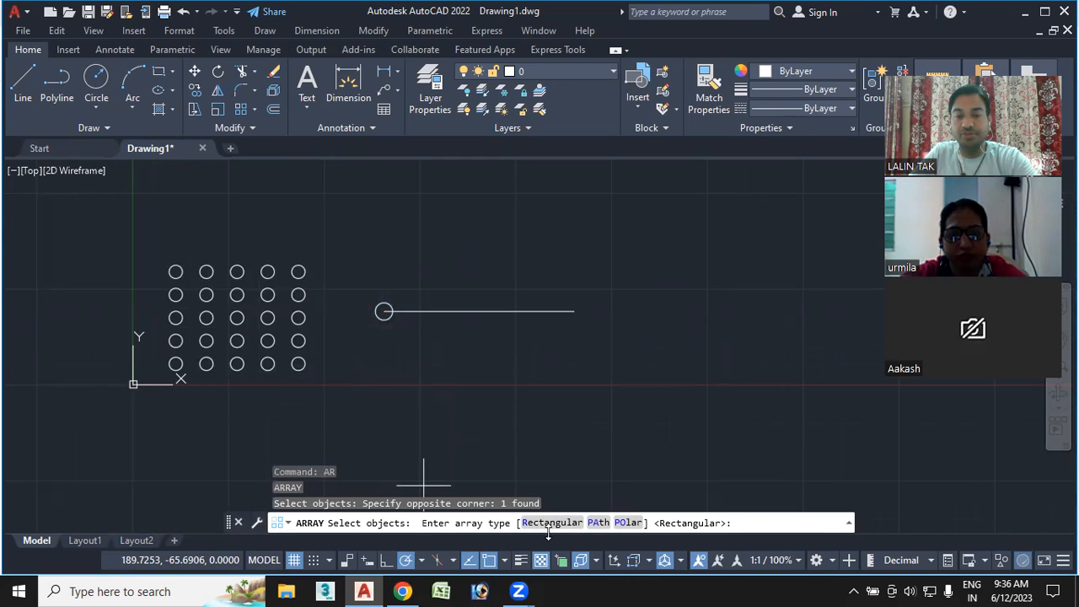
left_click(597, 524)
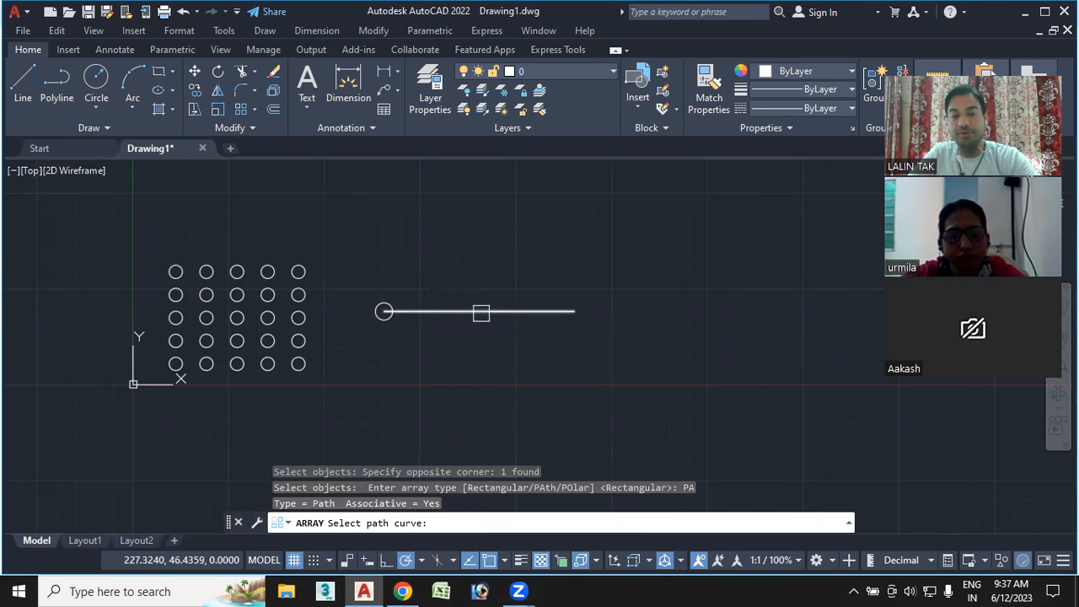
left_click(455, 312)
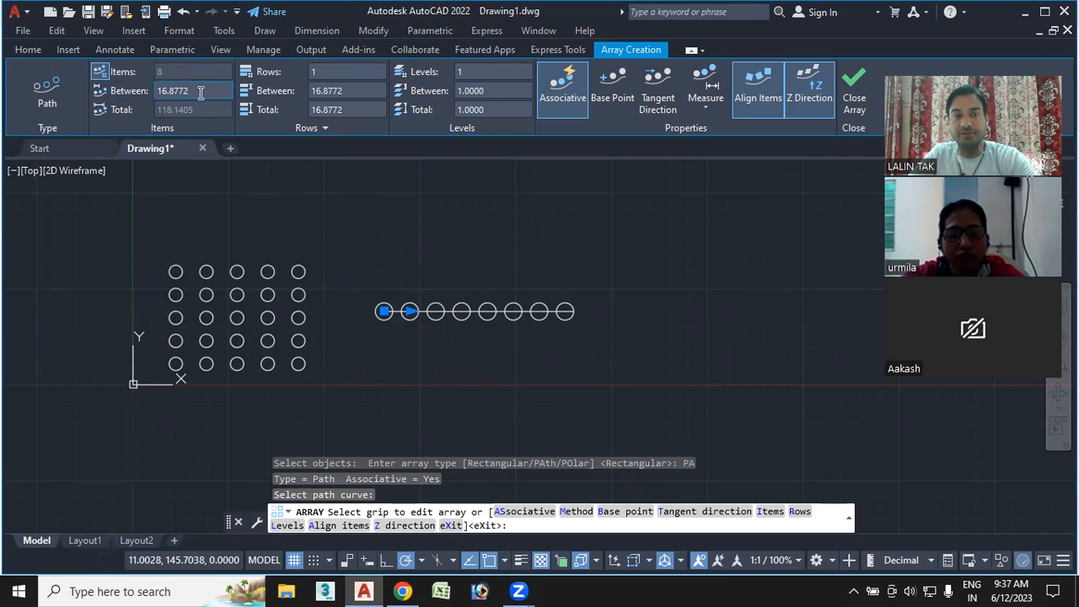
Set the path array's item spacing to 15 and its item count to 5, and finish the array.
left_click(768, 511)
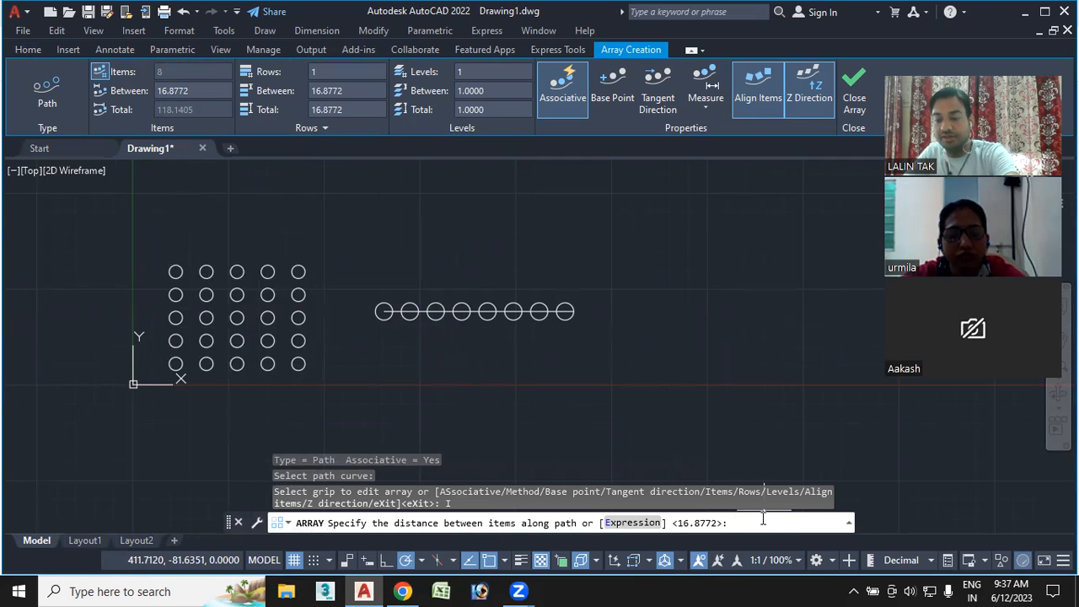
type("15")
key("Return")
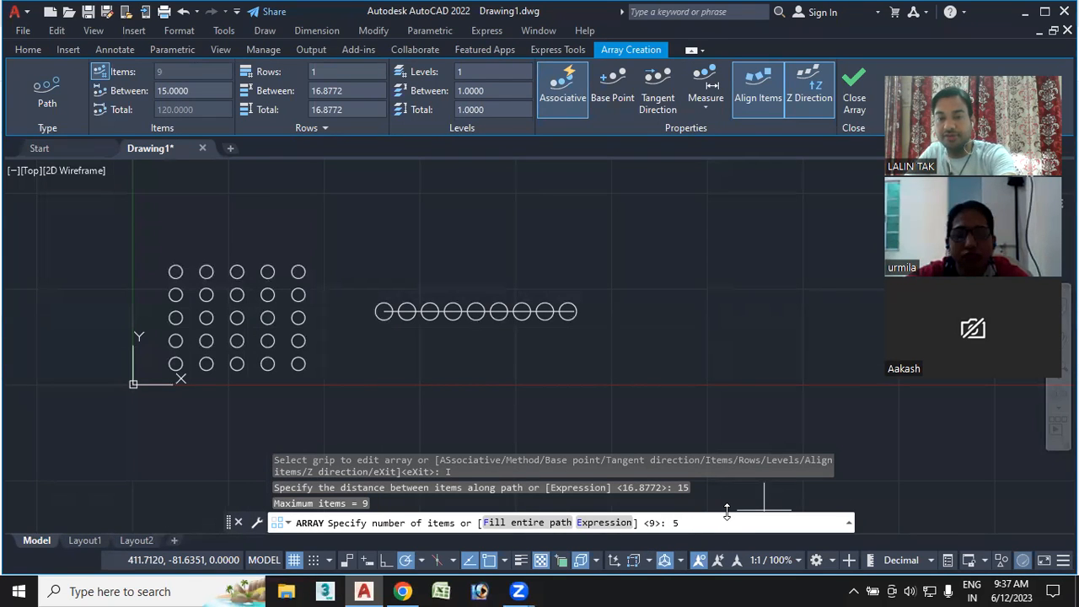
type("5")
key("Return")
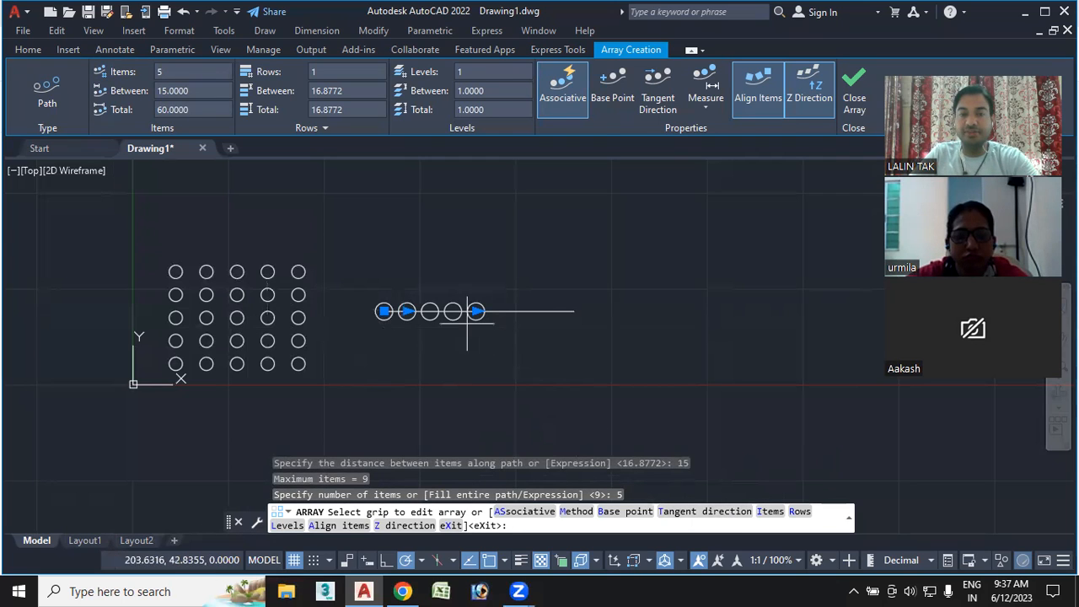
key("Escape")
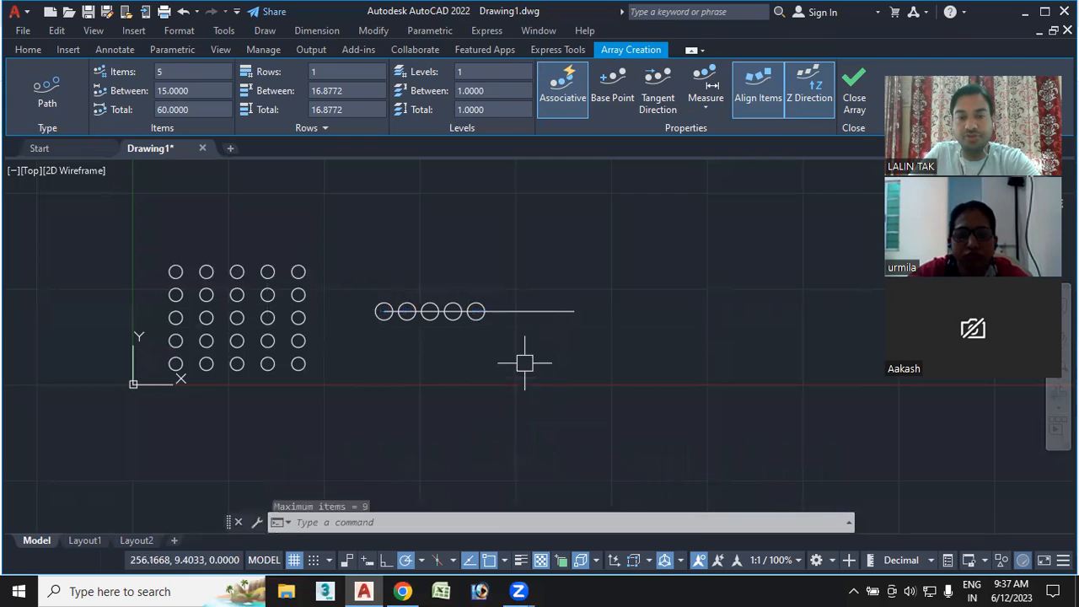
Draw a wavy four-point spline below the horizontal line, rising first, dipping, and rising again at its right end.
middle_click_drag(482, 361, 508, 343)
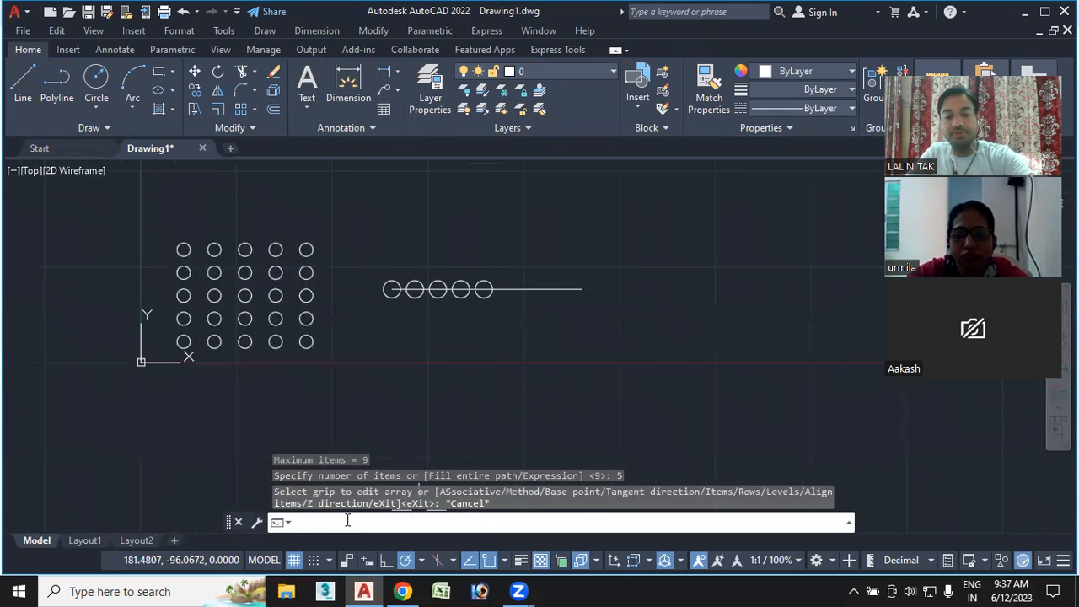
left_click(349, 518)
type("spl")
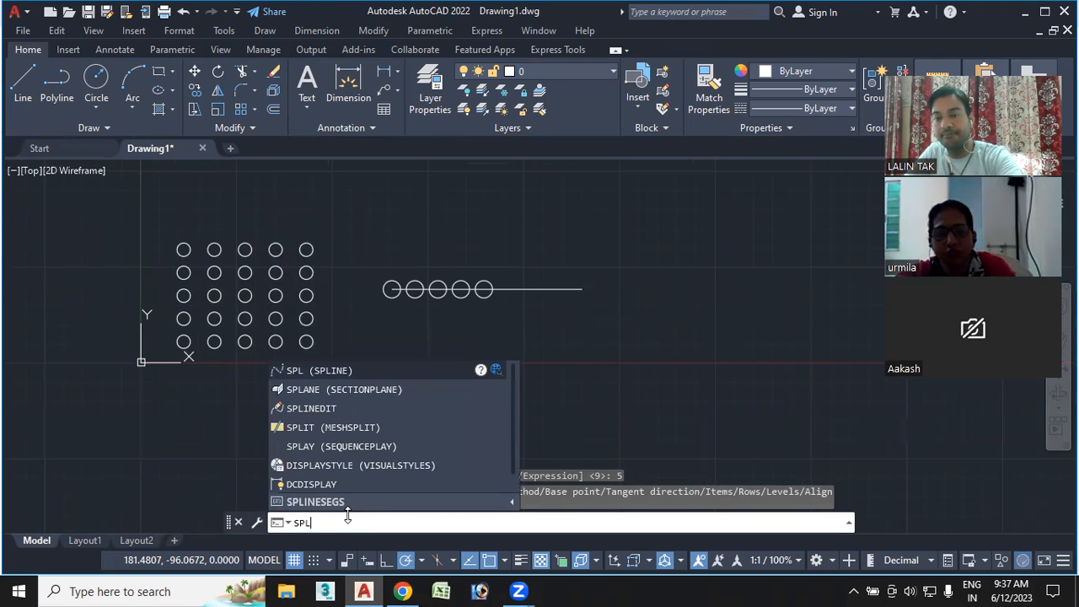
key("Return")
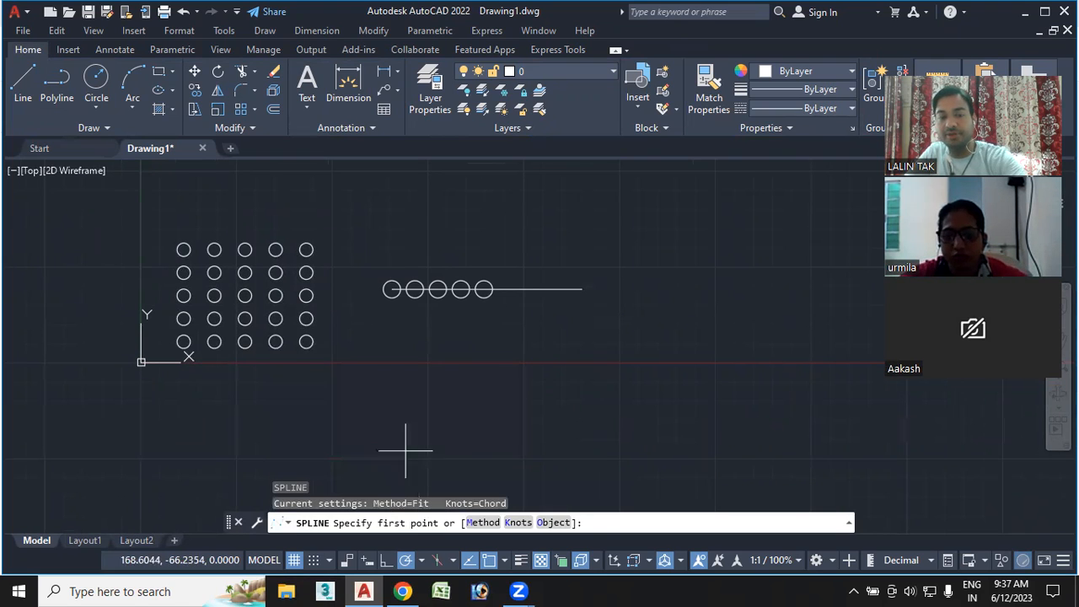
left_click(363, 385)
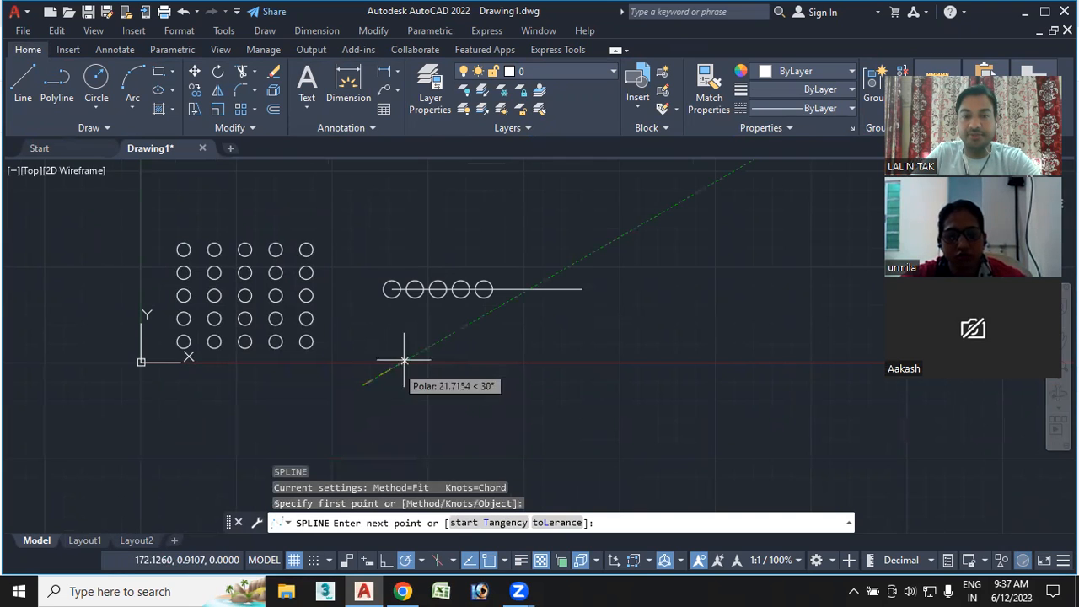
left_click(447, 339)
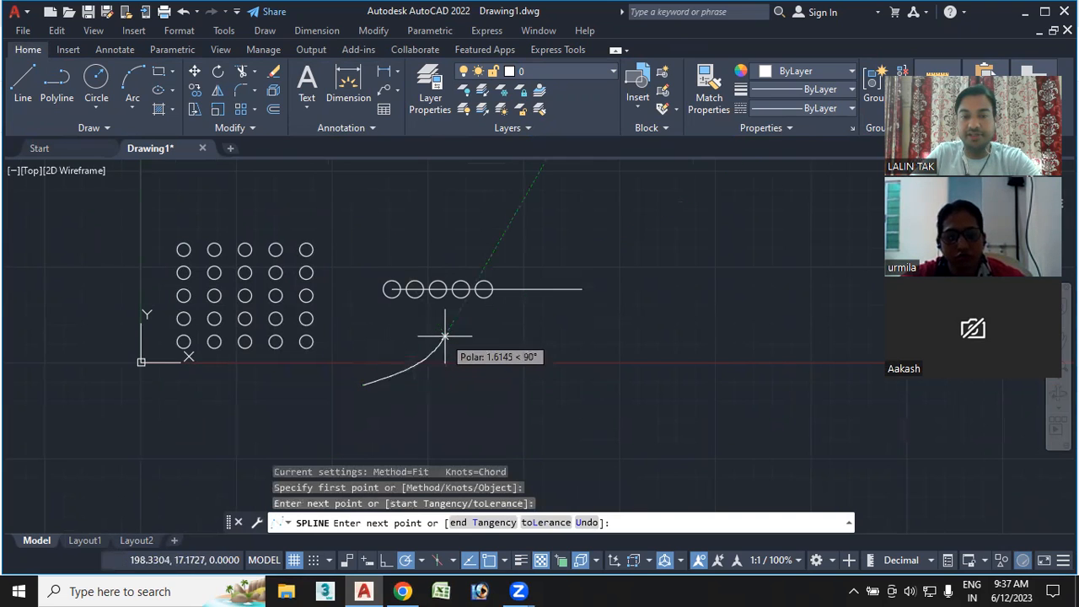
left_click(503, 369)
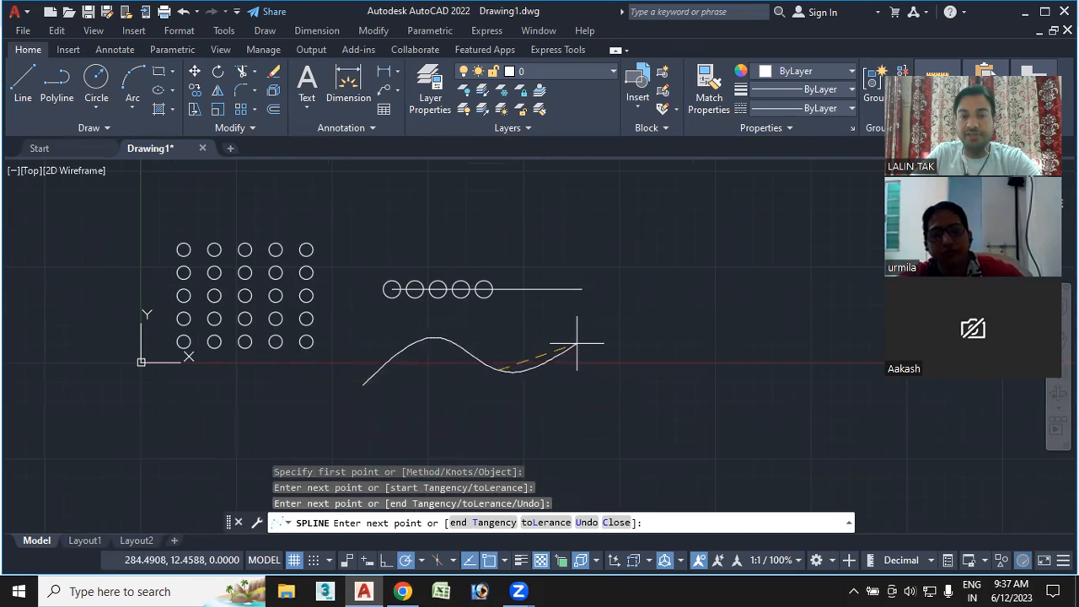
left_click(578, 340)
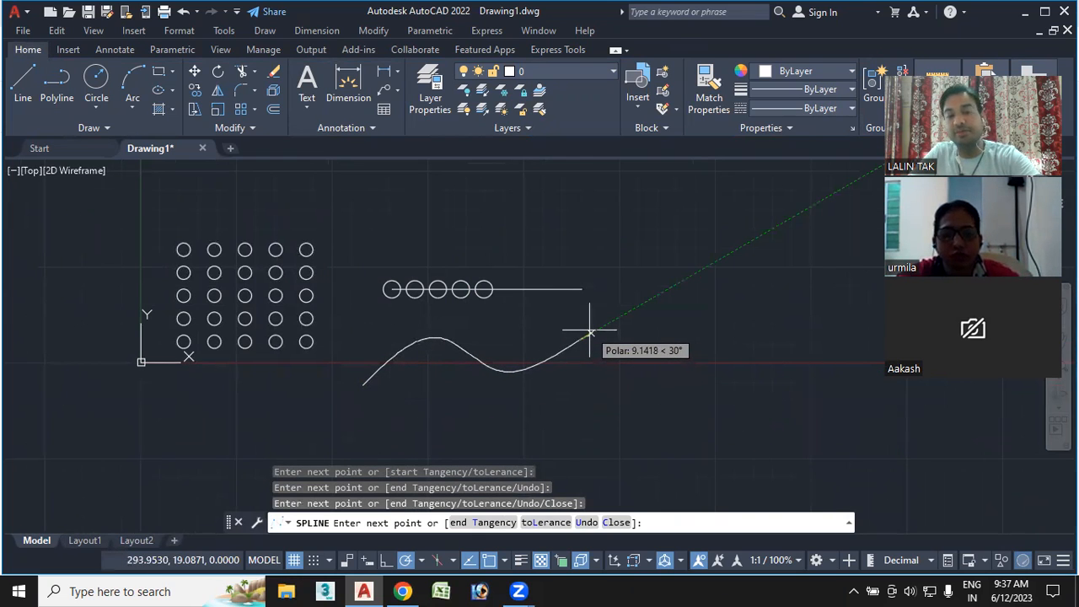
key("Return")
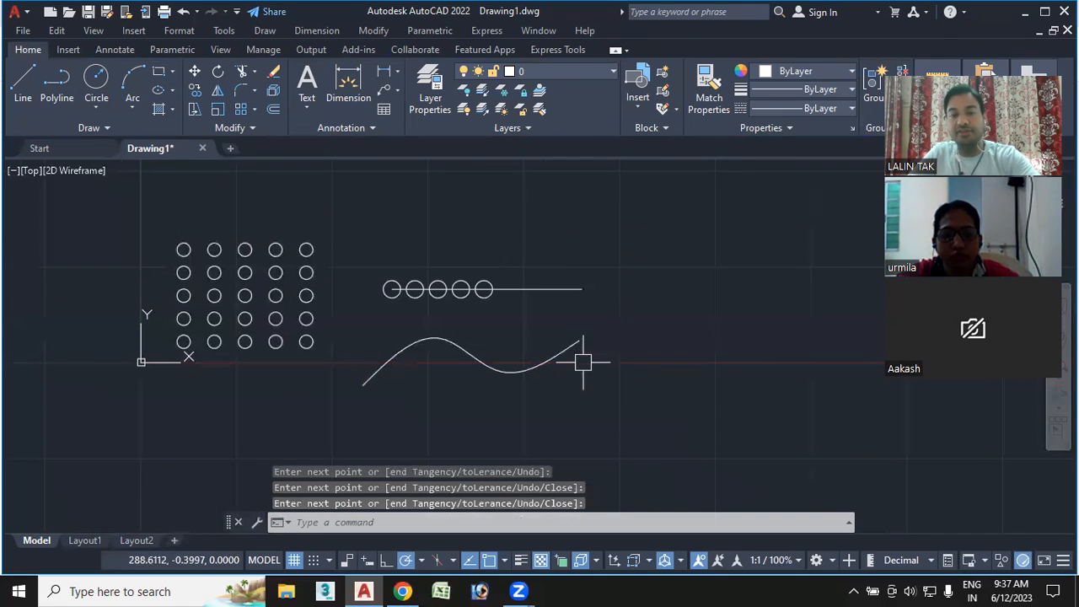
Draw a circle centred on the spline's left end, slightly larger than the circles on the line above.
left_click(97, 80)
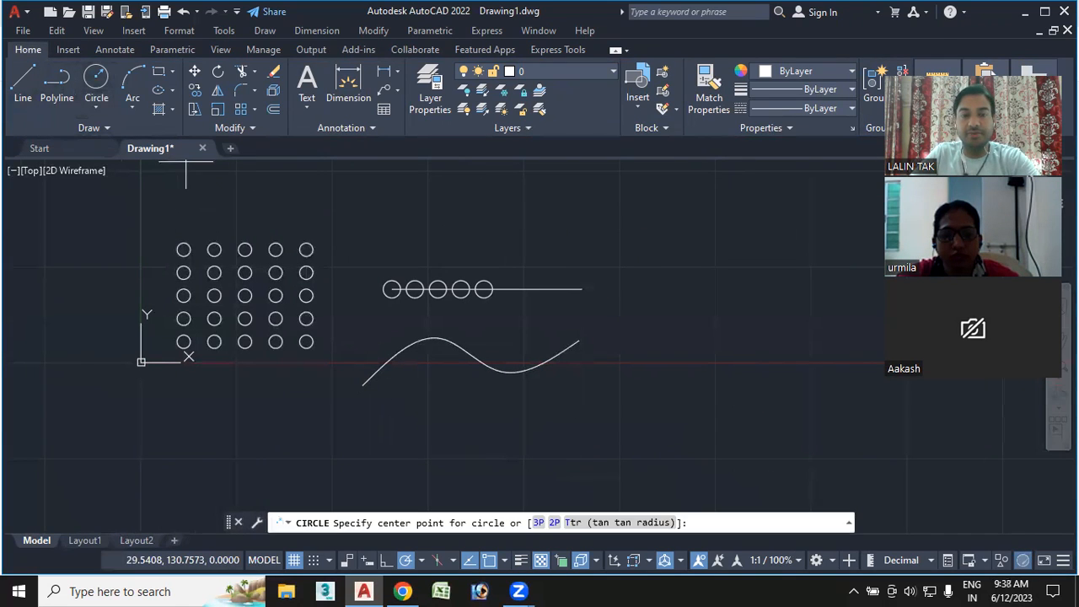
left_click(363, 385)
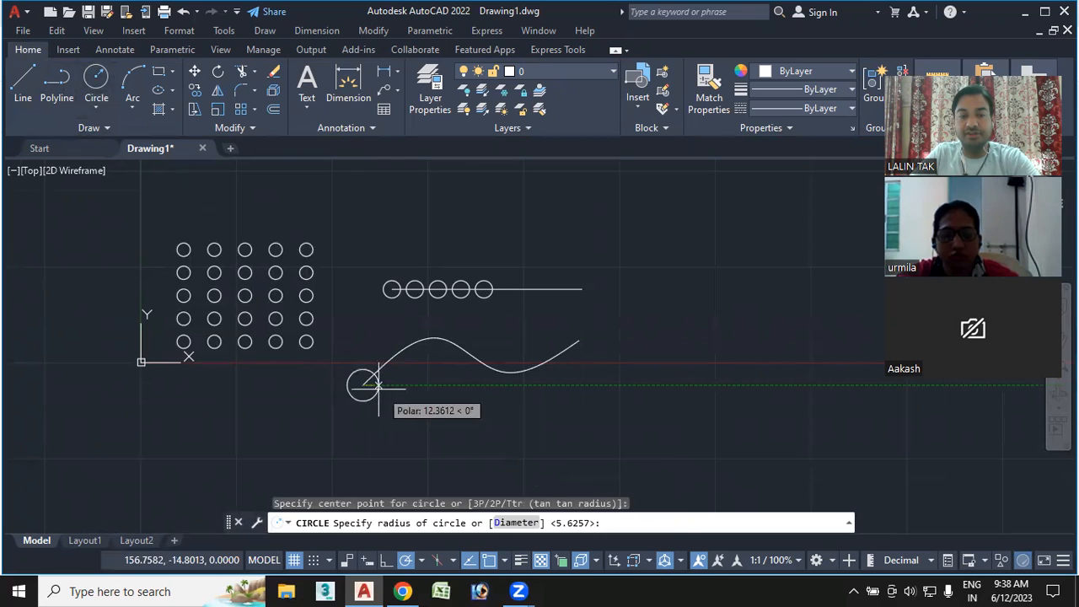
left_click(375, 390)
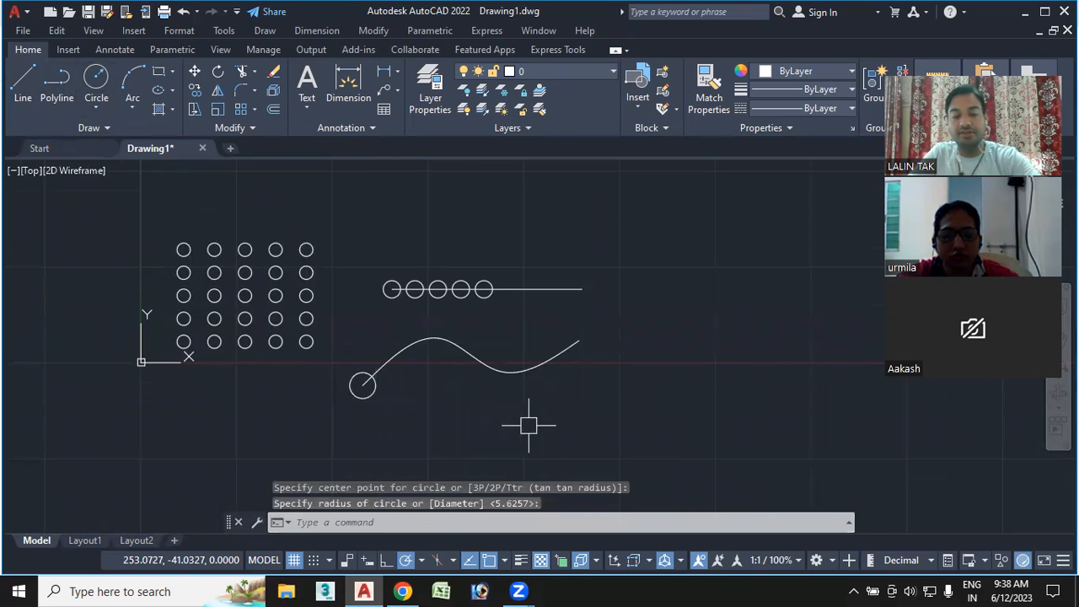
Create a path array of the new circle along the spline, keeping the default spacing, and close the array.
type("a")
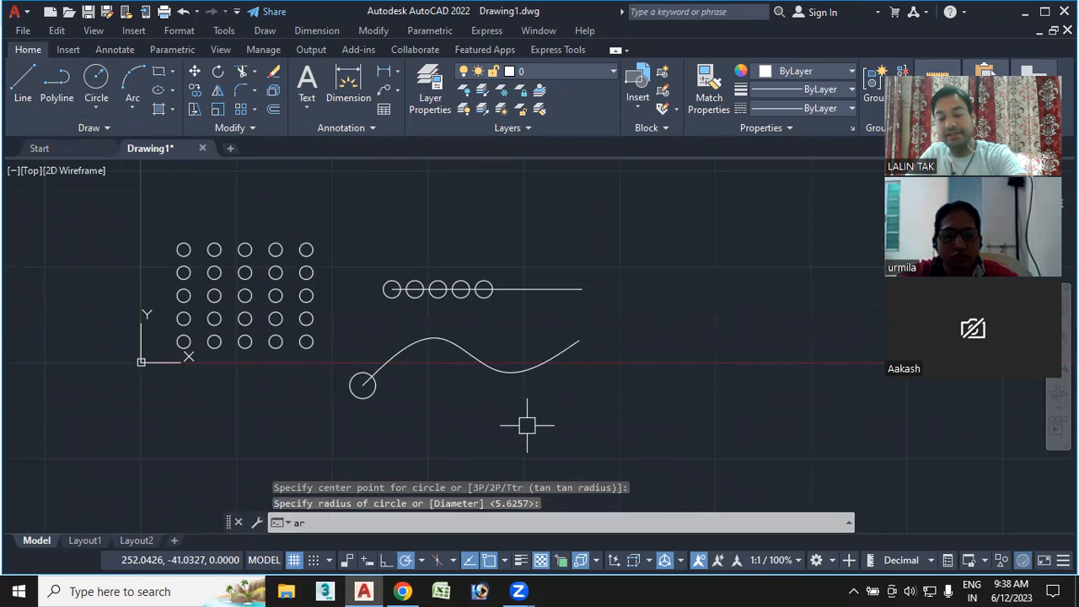
type("r")
key("Return")
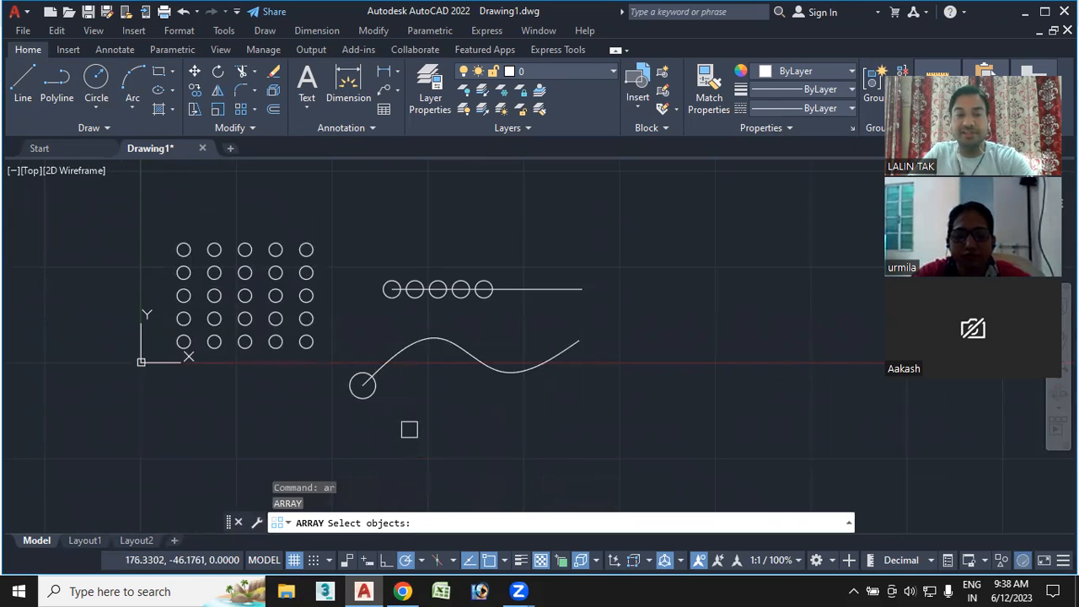
left_click(367, 396)
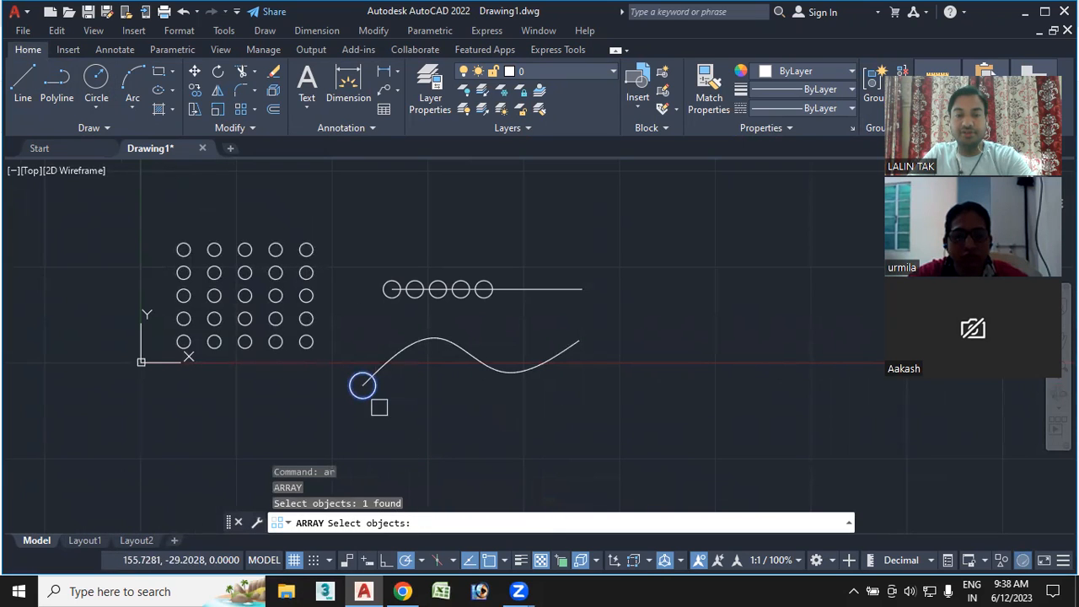
key("Return")
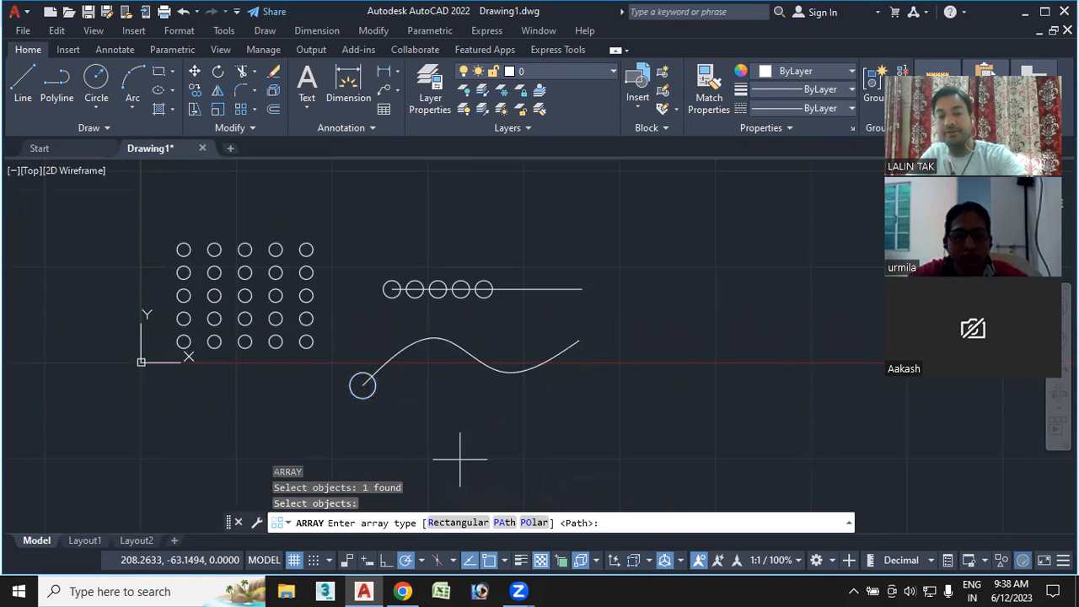
left_click(504, 523)
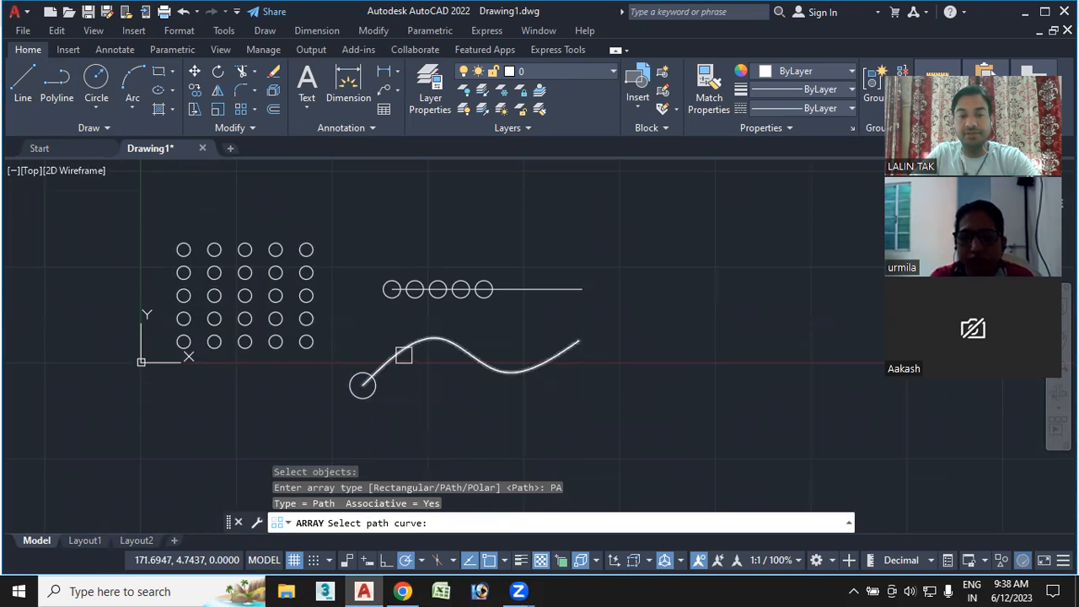
left_click(402, 355)
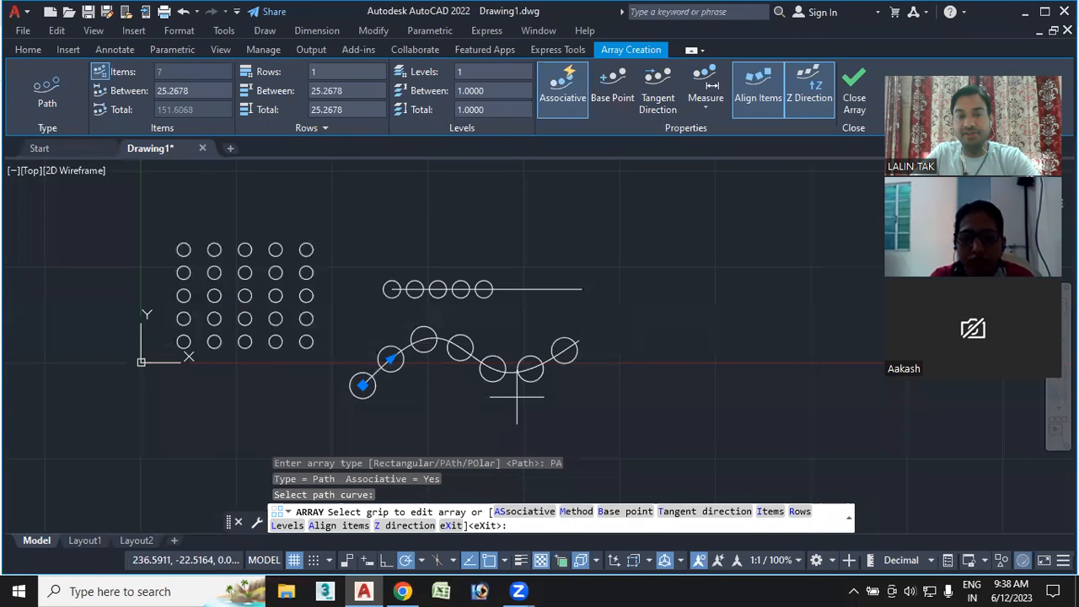
left_click(853, 92)
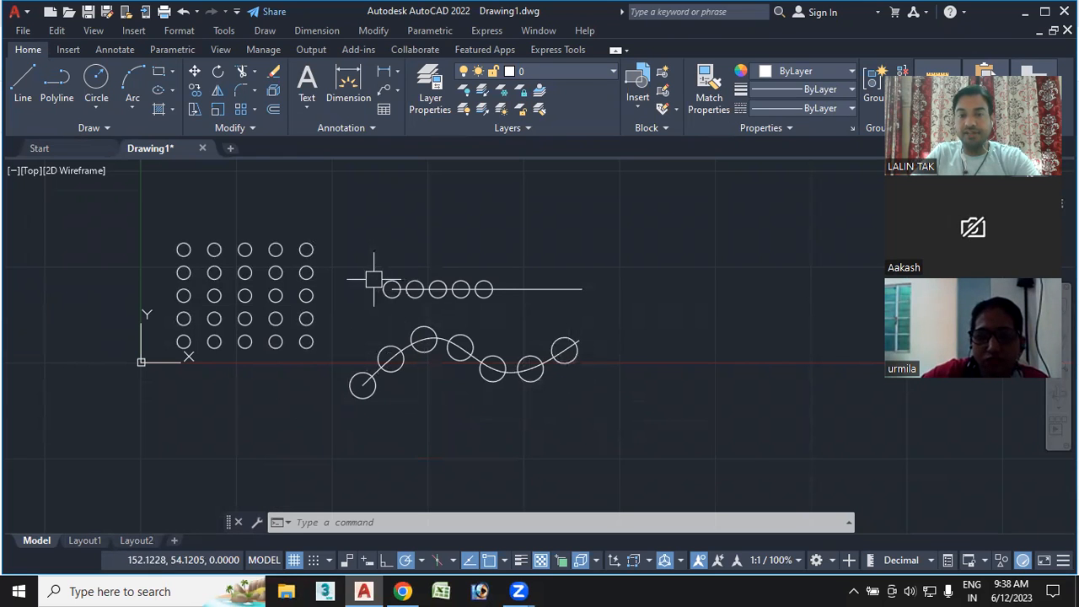
mouse_move(579, 437)
middle_mouse_down()
mouse_move(513, 437)
mouse_move(478, 455)
mouse_move(521, 454)
middle_mouse_up()
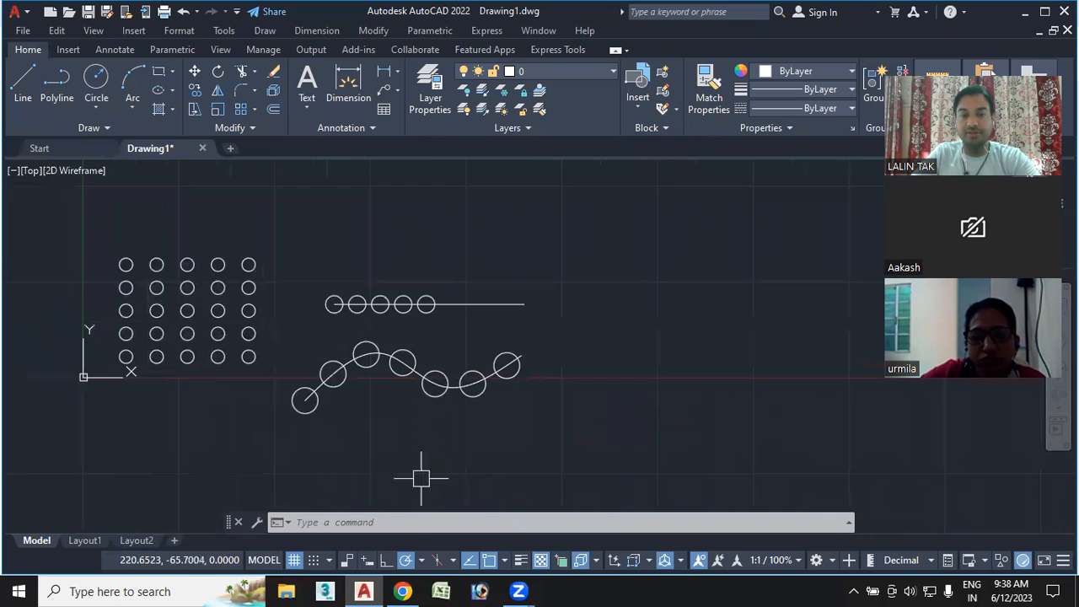
Draw a circle of about 10 radius beyond the path arrays, and a similar circle level with it about 82 units further right.
left_click(97, 77)
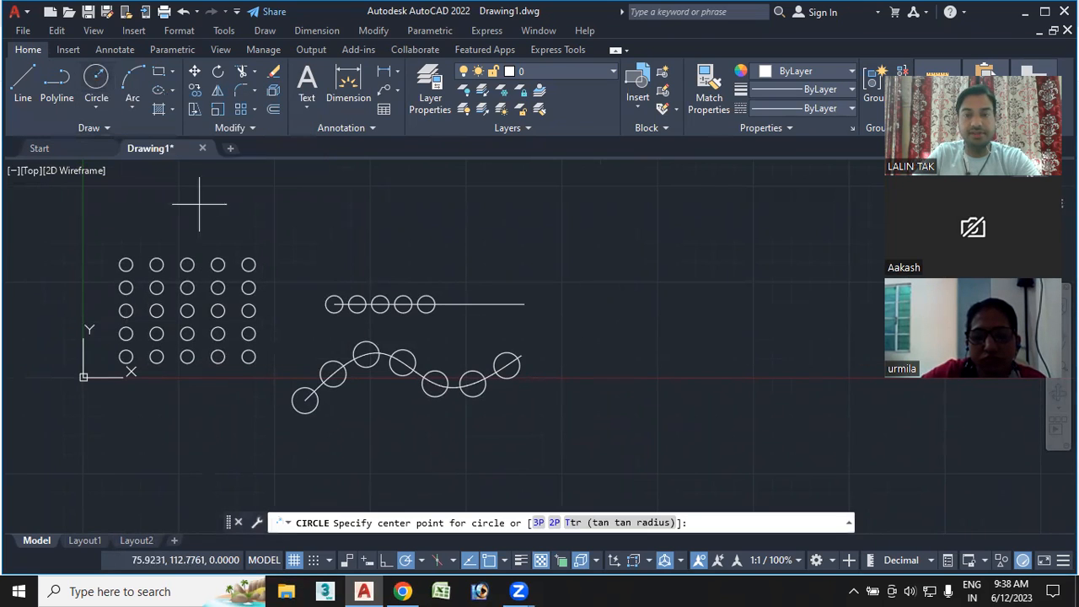
left_click(687, 299)
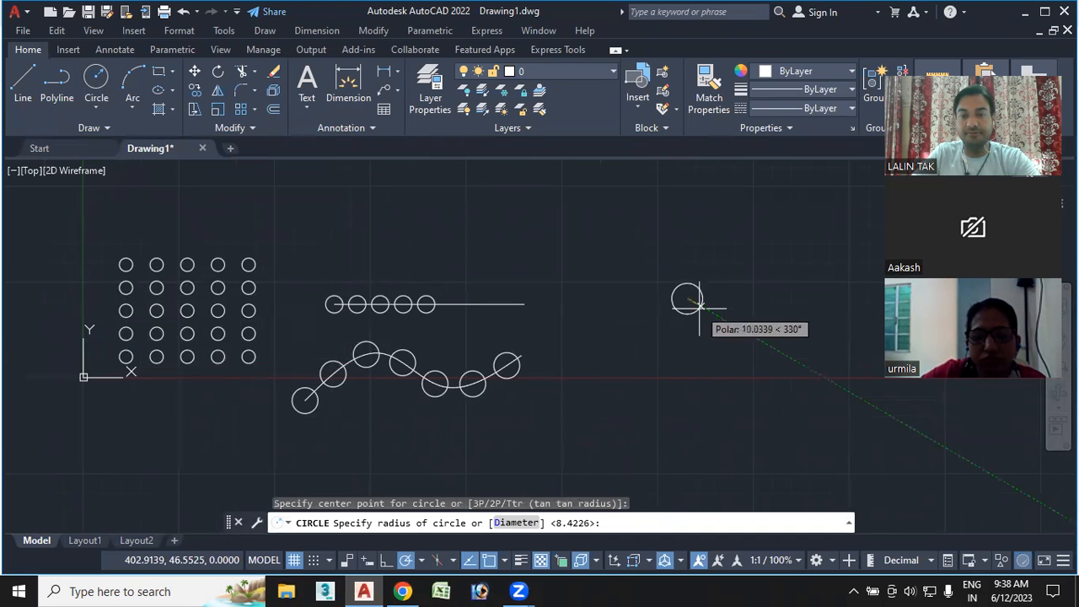
left_click(690, 313)
middle_click_drag(684, 366, 646, 378)
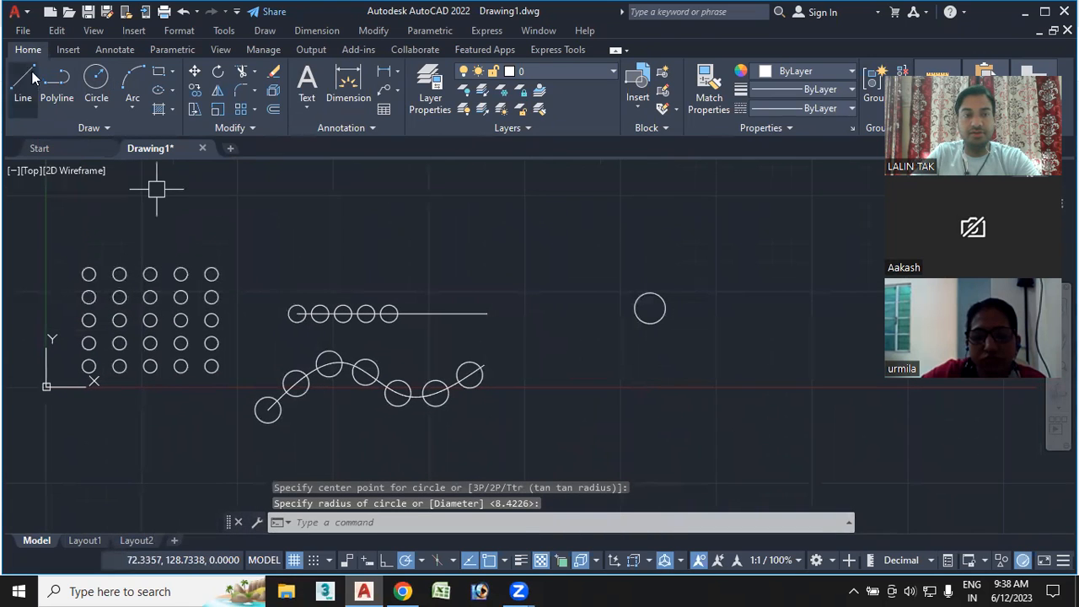
key("Return")
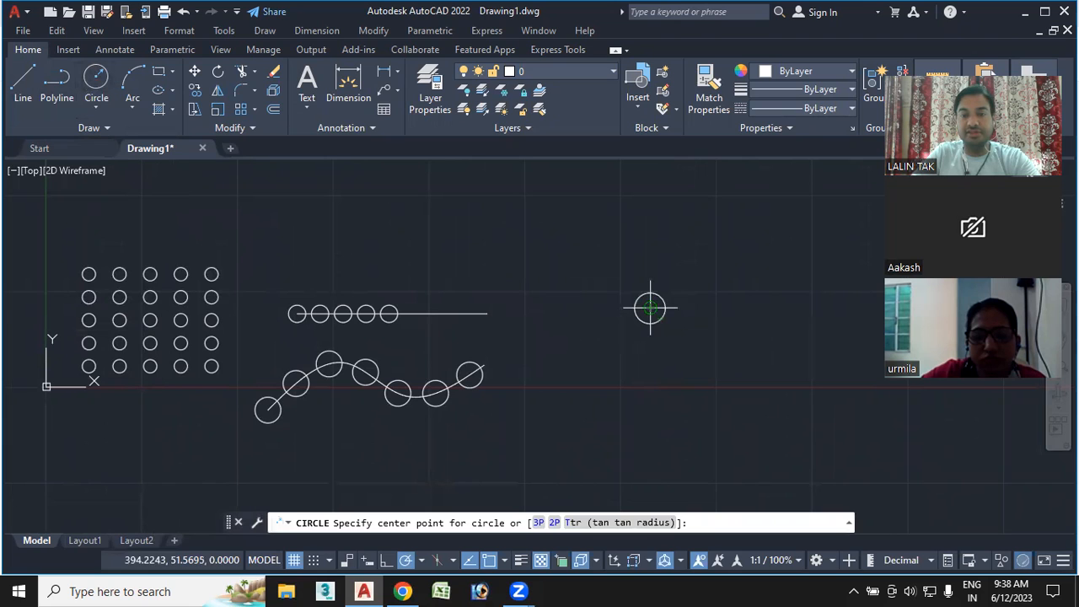
left_click(777, 308)
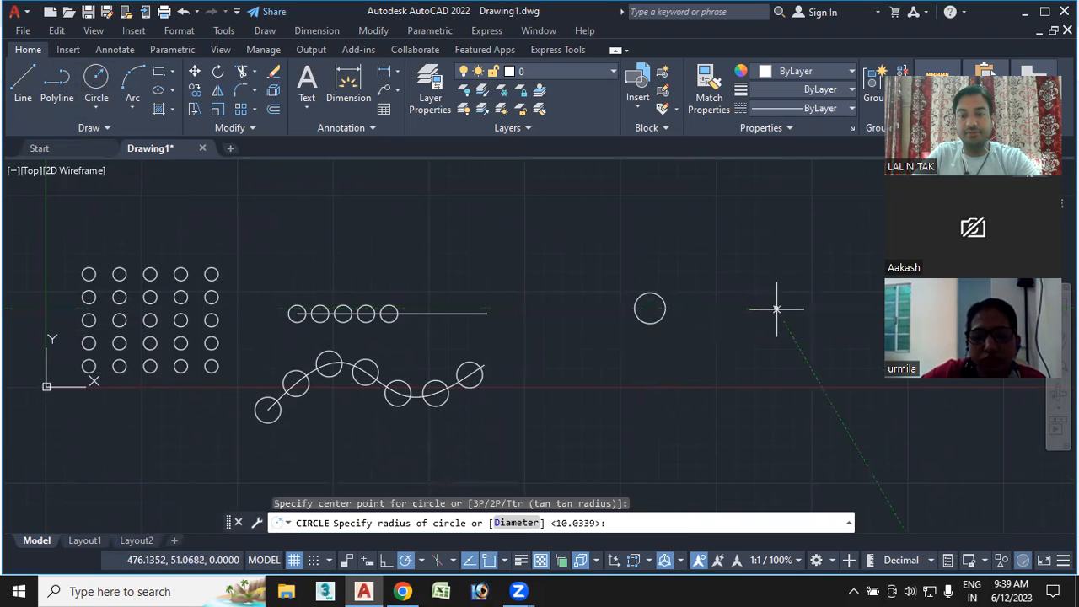
left_click(793, 308)
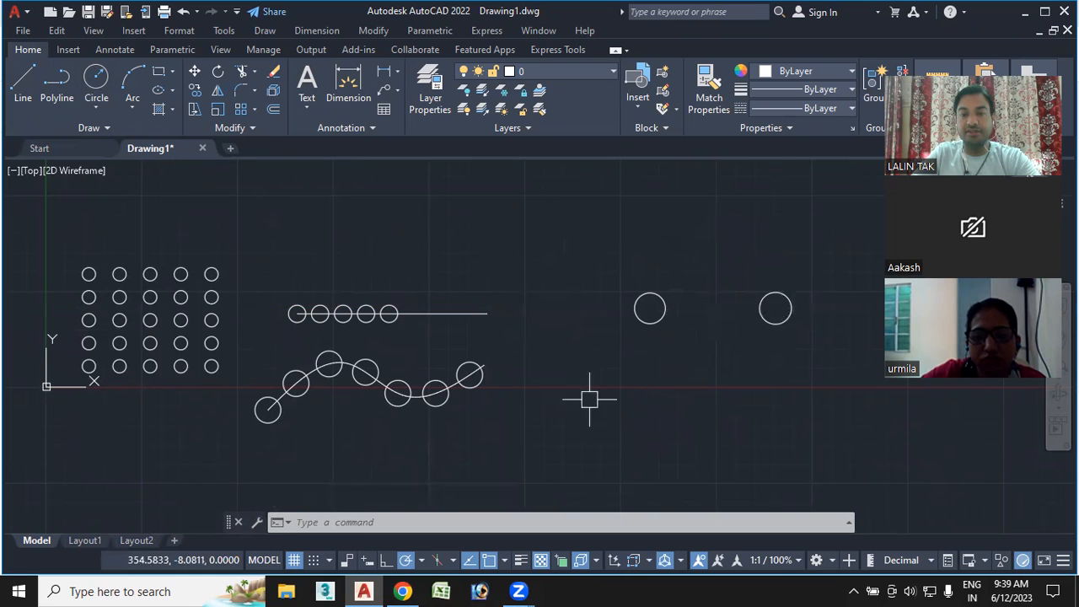
Create a polar array of the rightmost circle around the centre of the neighbouring circle.
type("ar")
key("Return")
left_click(715, 217)
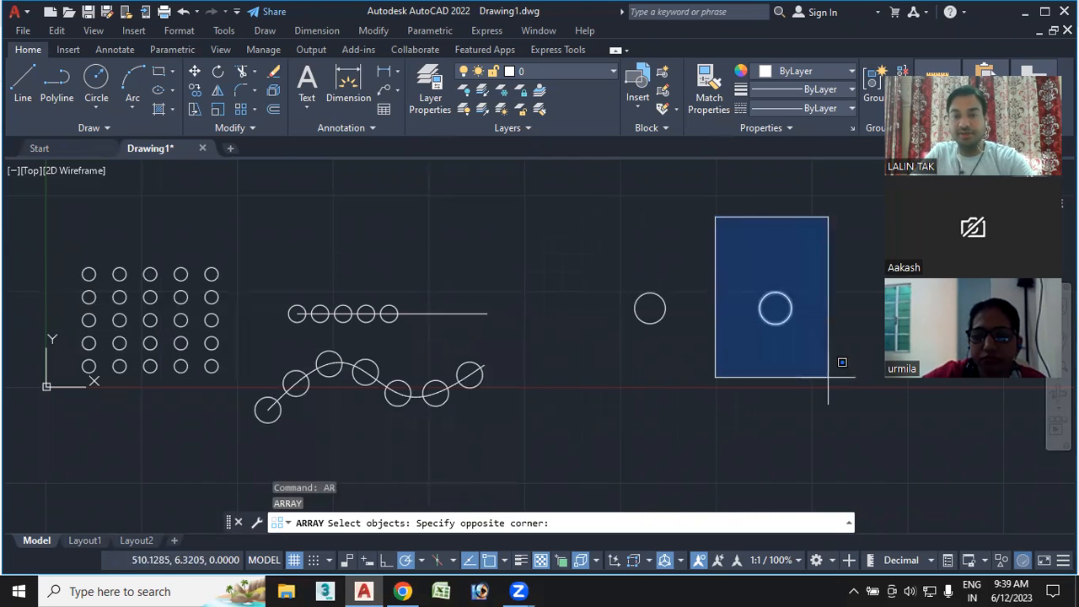
left_click(828, 377)
key("Return")
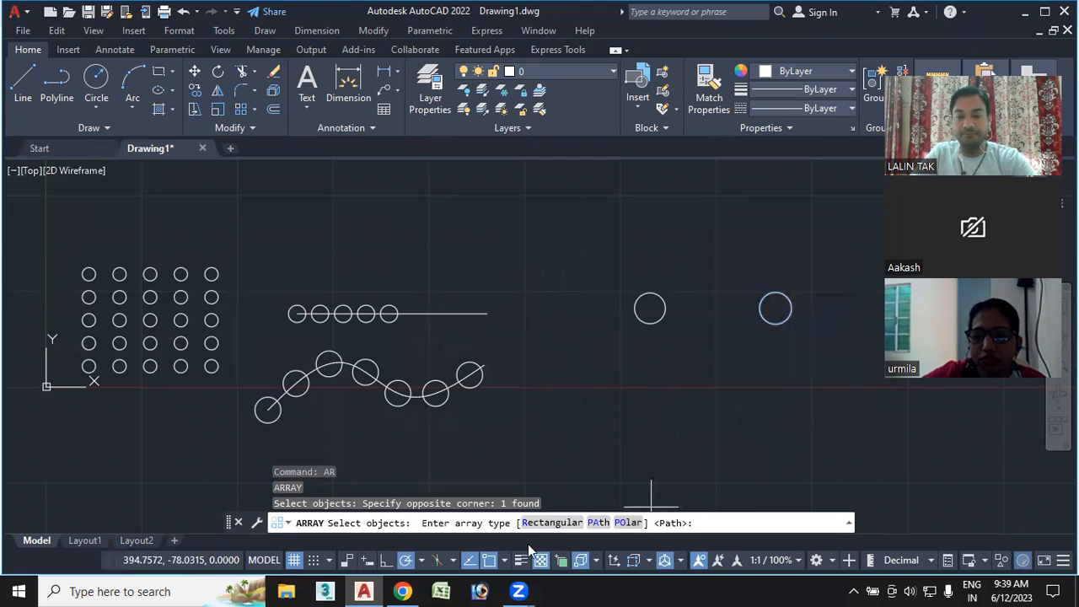
left_click(628, 523)
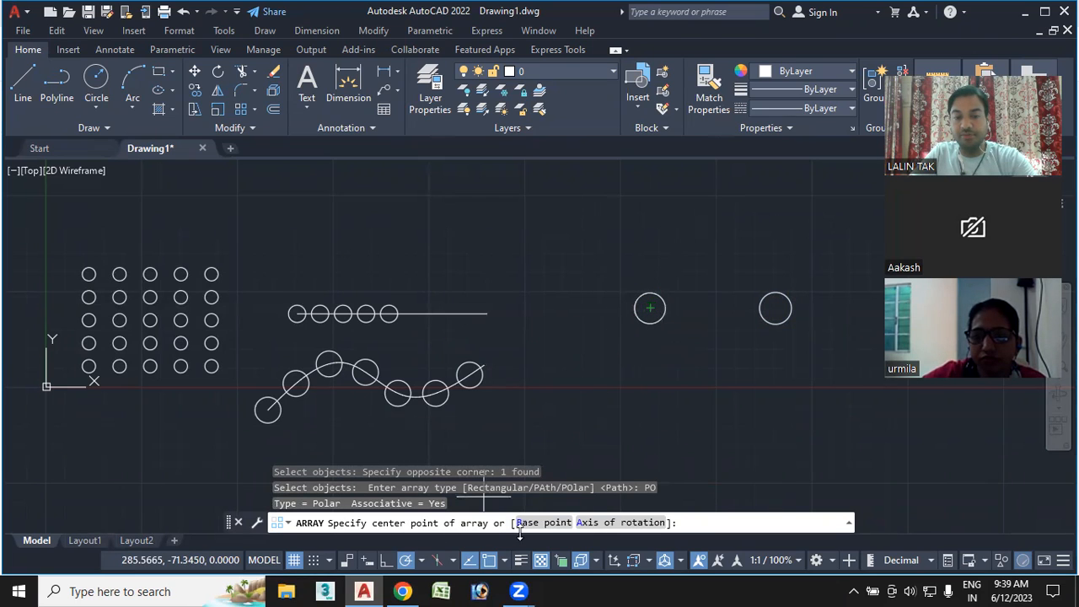
left_click(650, 309)
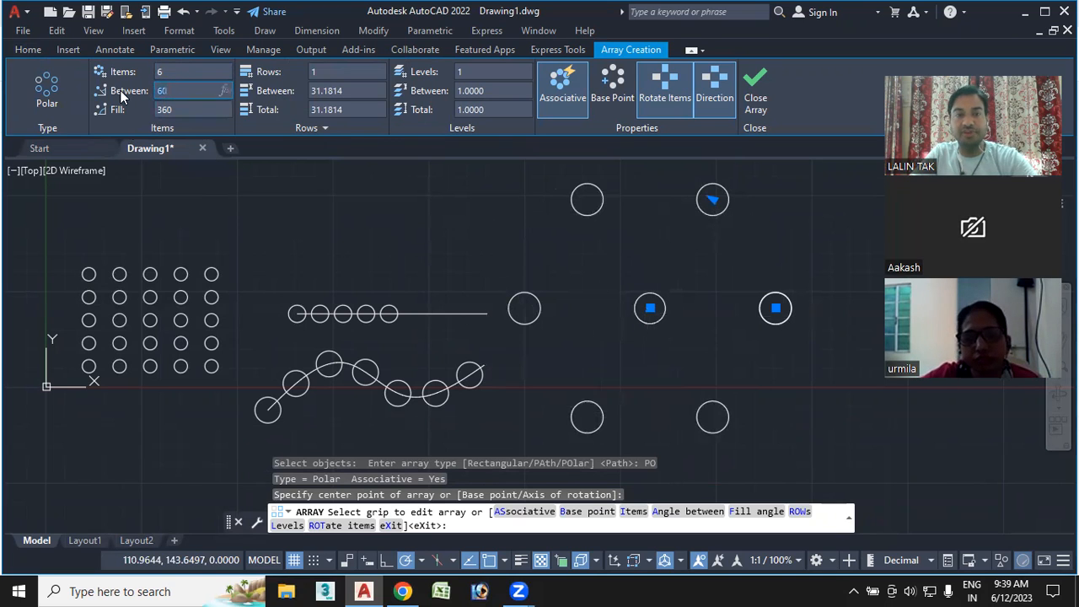
Set the polar array's angle between items to 30 and its item count to 12.
type("30")
key("Return")
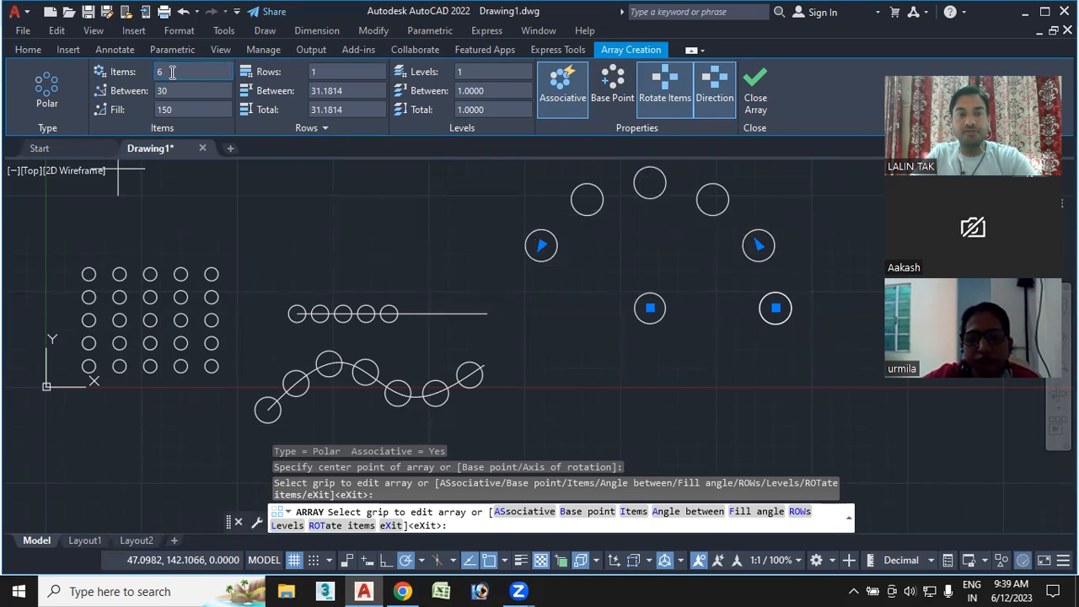
type("12")
key("Return")
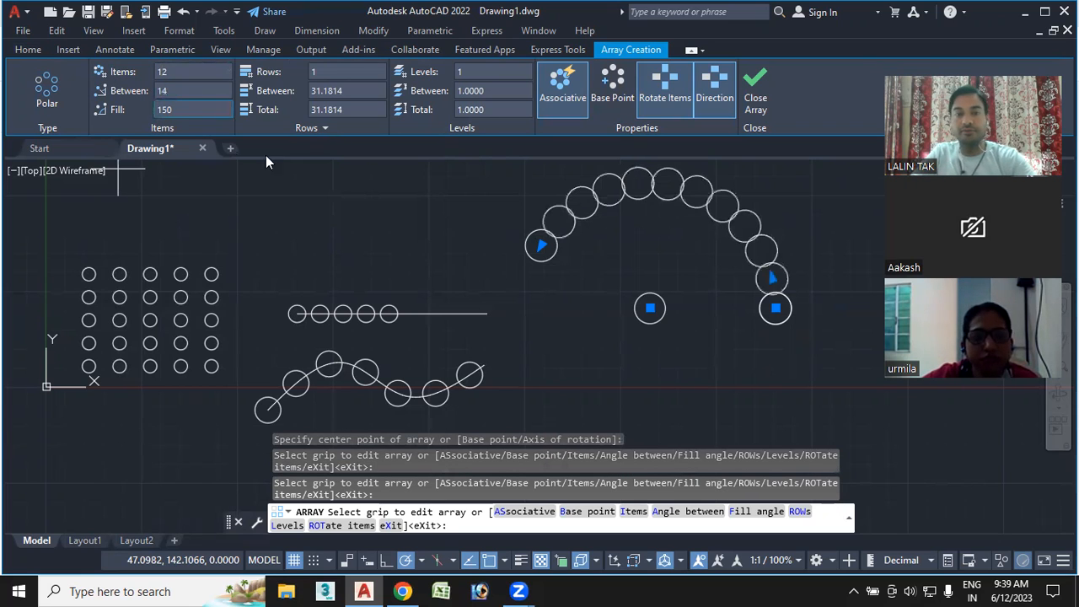
Spread the polar array's items over the full circle by setting the angle between them to 60, and close the array.
left_click(179, 90)
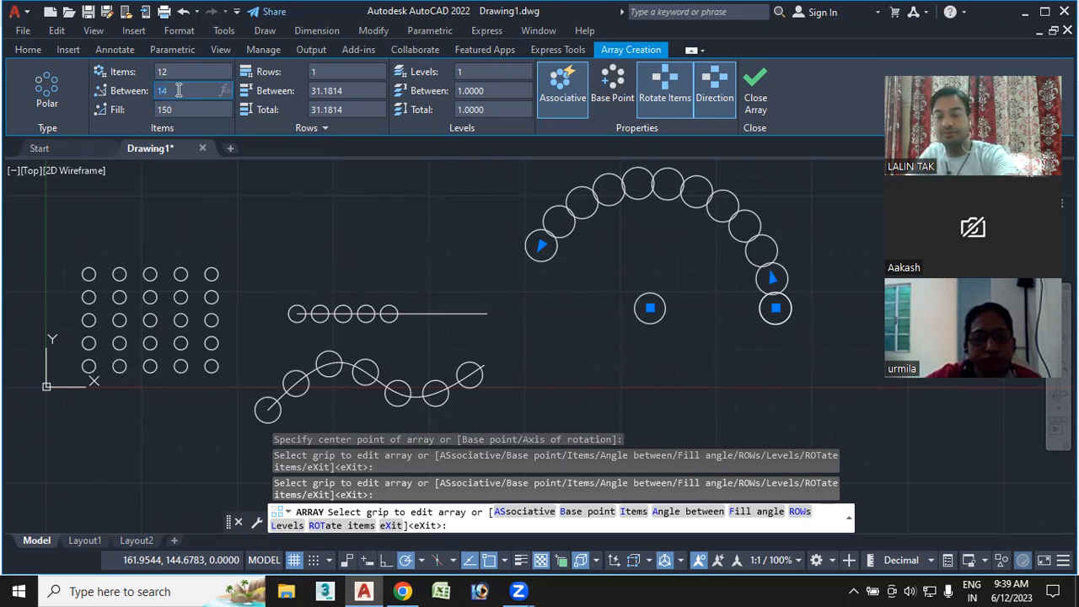
type("60")
key("Return")
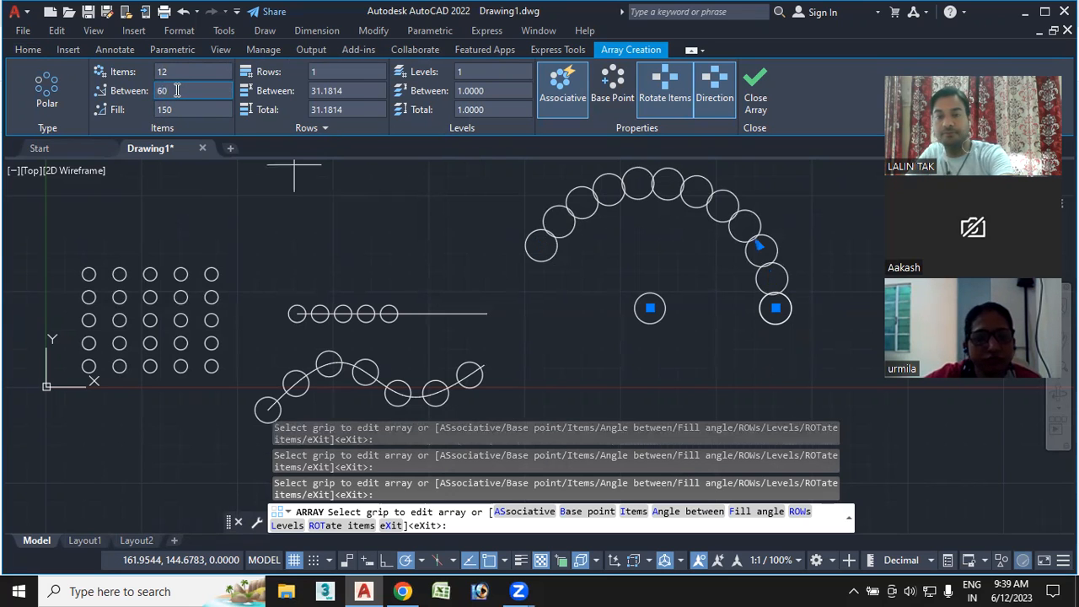
mouse_move(745, 316)
middle_mouse_down()
mouse_move(650, 284)
mouse_move(658, 274)
middle_mouse_up()
scroll(666, 295, "down", 2)
mouse_move(611, 305)
middle_mouse_down()
mouse_move(588, 306)
mouse_move(625, 309)
middle_mouse_up()
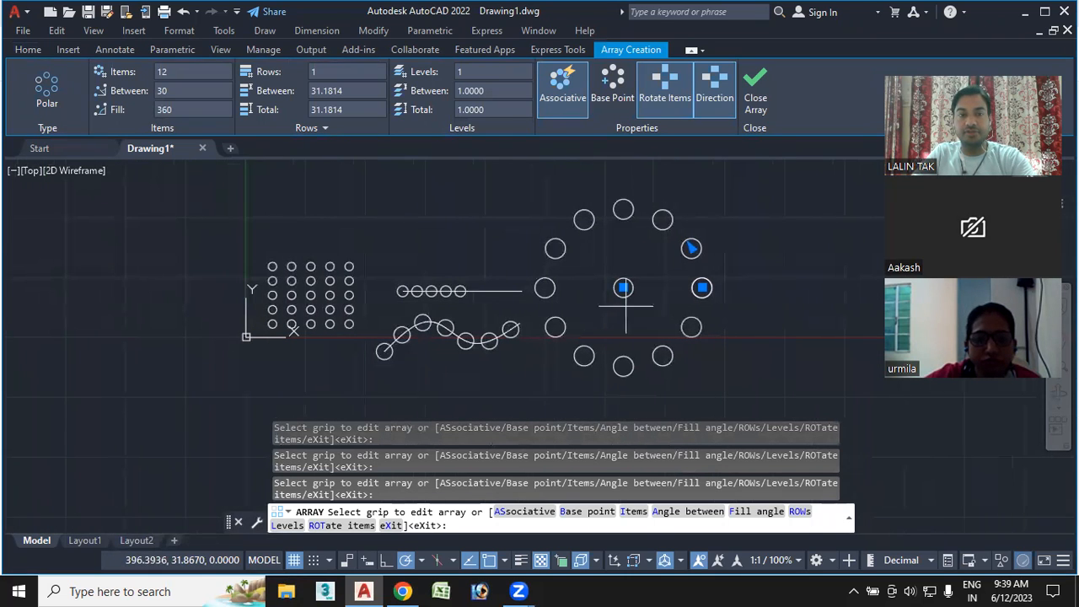
left_click(177, 110)
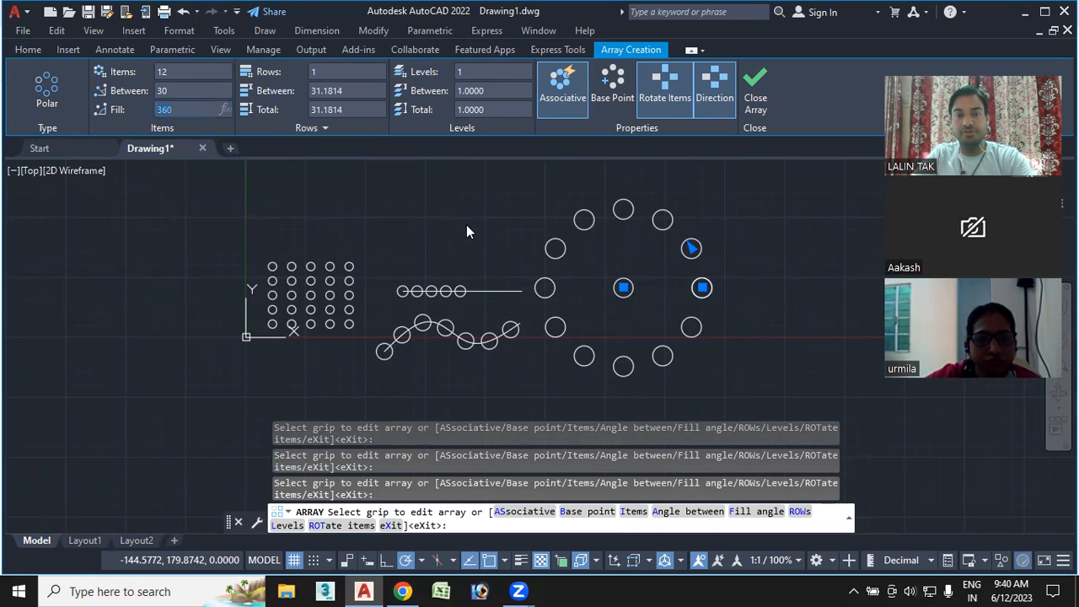
left_click(756, 100)
Examine the rectangular, path and polar arrays one after another in the drawing.
scroll(405, 344, "up", 3)
middle_click_drag(380, 388, 469, 356)
scroll(388, 374, "down", 3)
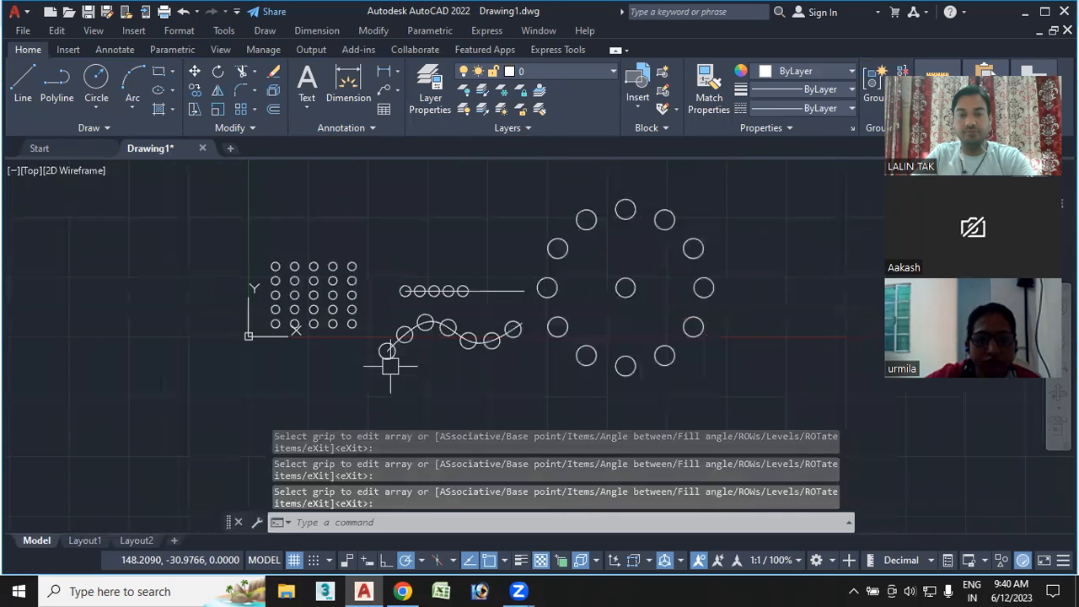
middle_click_drag(393, 362, 422, 343)
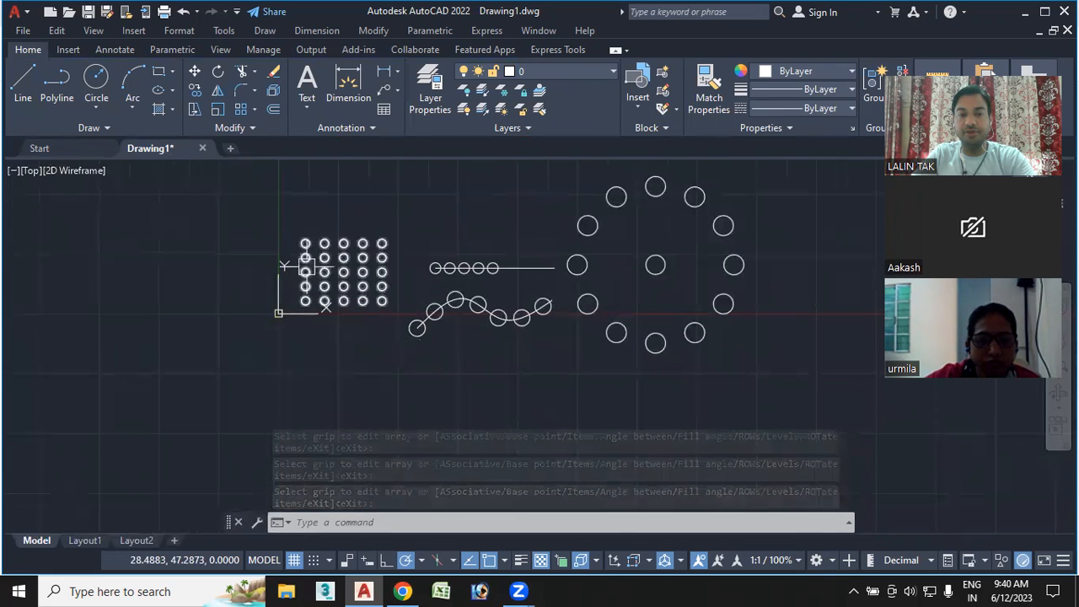
scroll(317, 262, "up", 5)
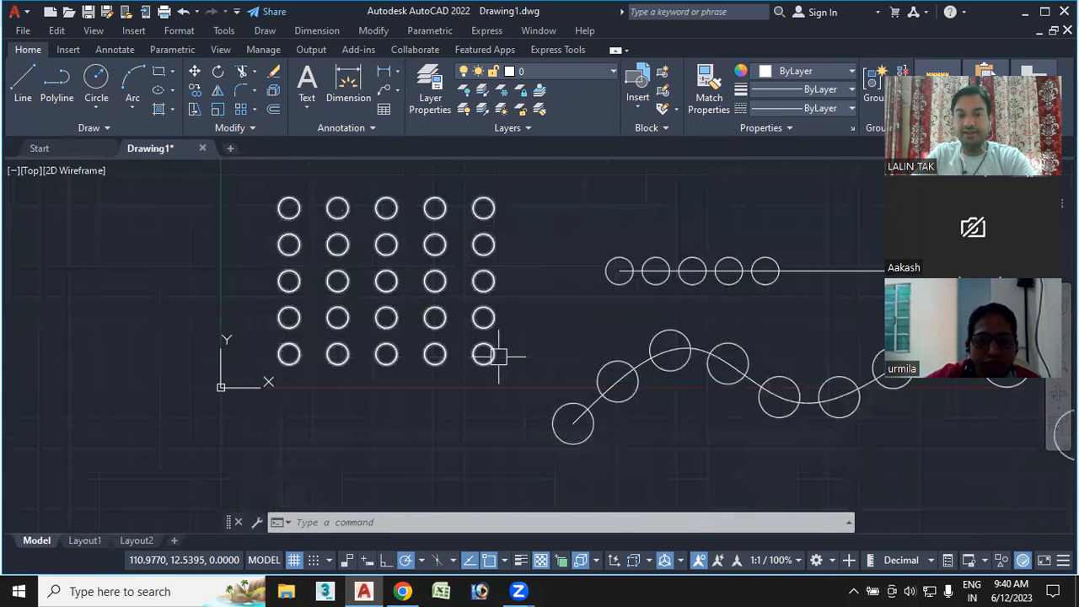
middle_click_drag(497, 349, 219, 349)
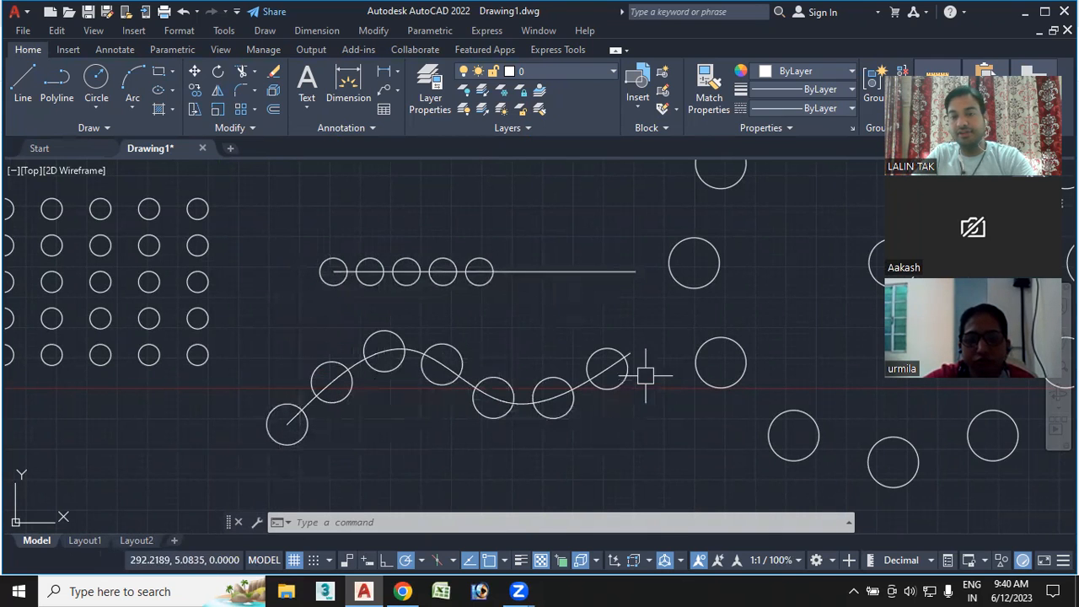
scroll(578, 427, "down", 2)
middle_click_drag(579, 429, 291, 430)
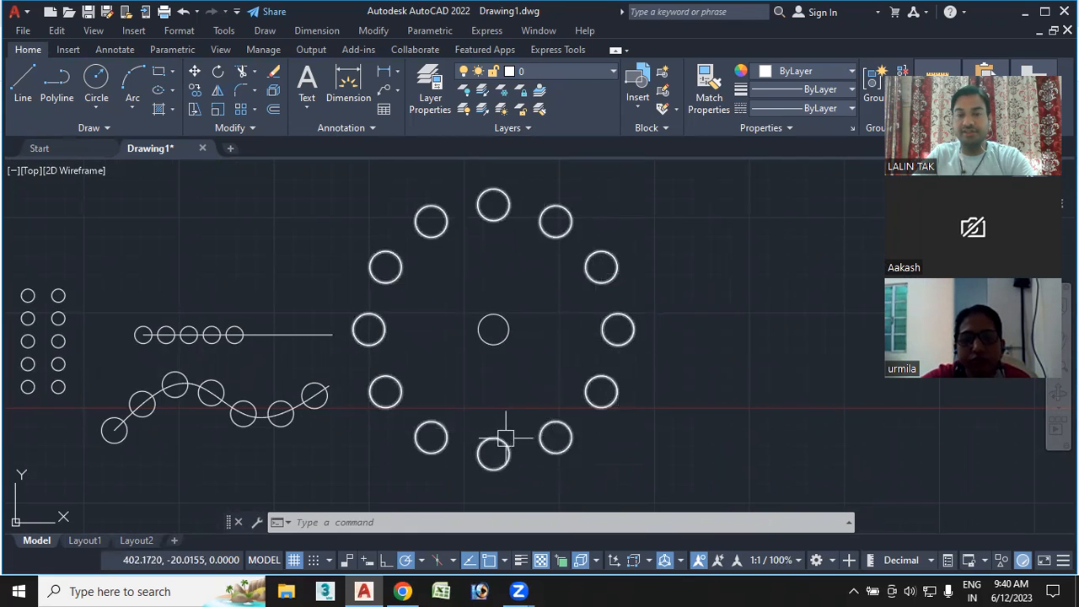
scroll(556, 299, "down", 4)
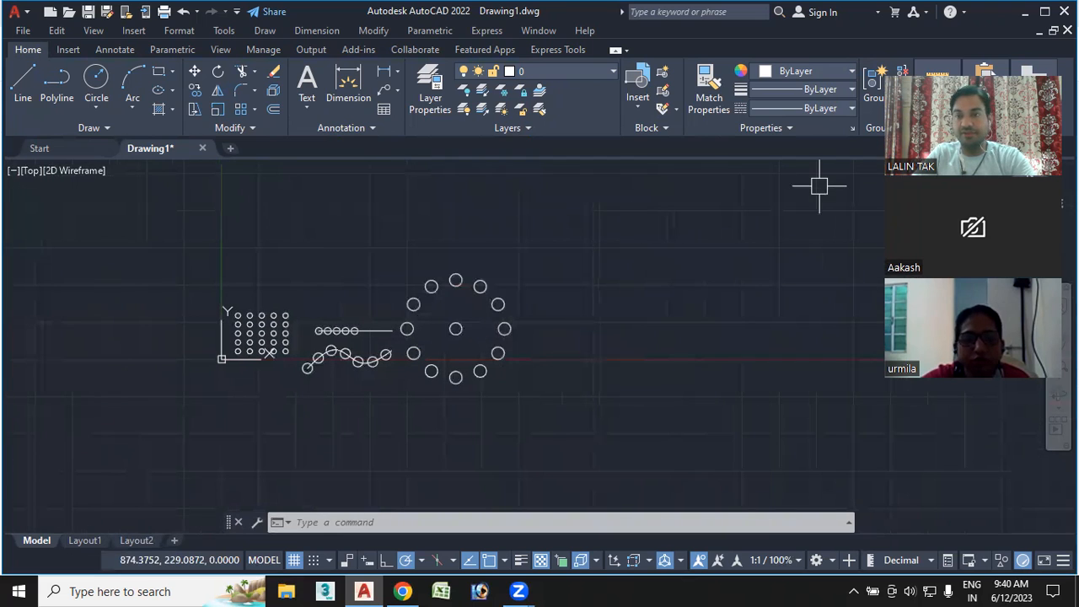
Switch from AutoCAD and the browser to File Explorer and unlock the professional (F:) drive with its BitLocker password.
left_click(1026, 12)
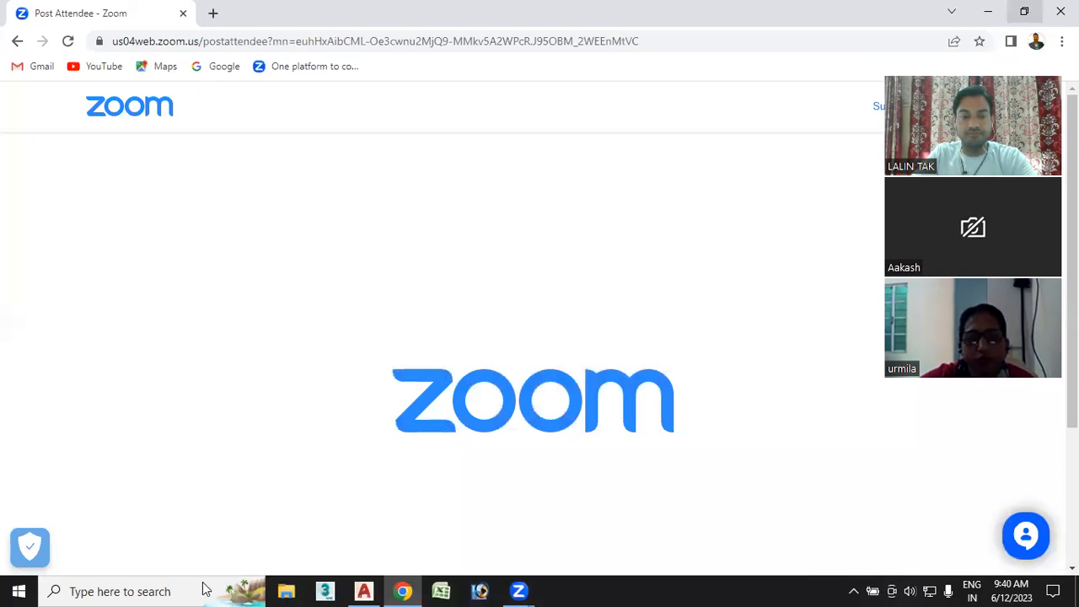
left_click(998, 8)
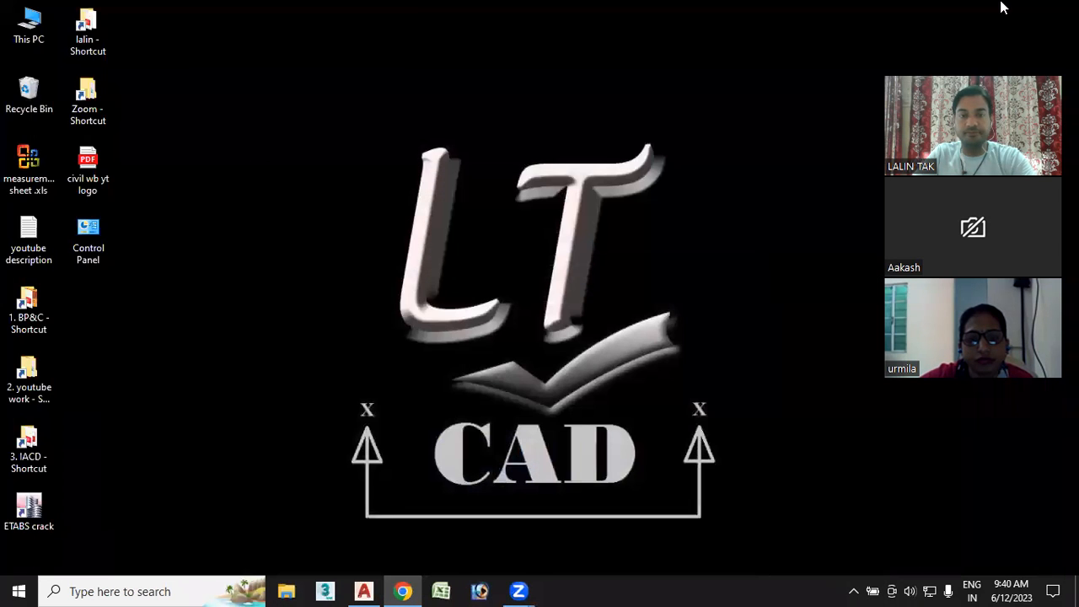
double_click(40, 38)
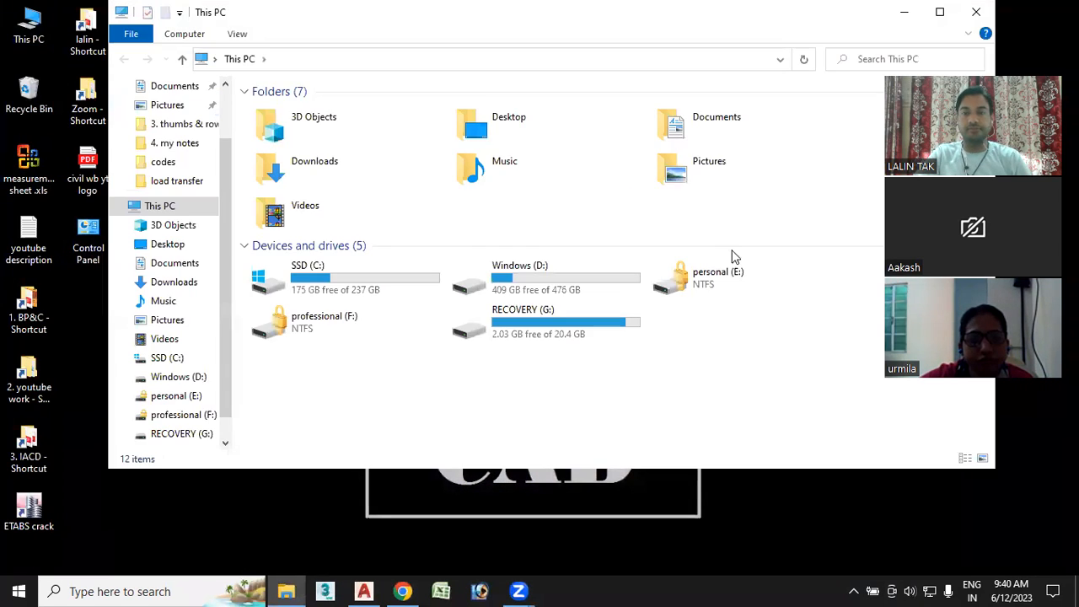
double_click(336, 326)
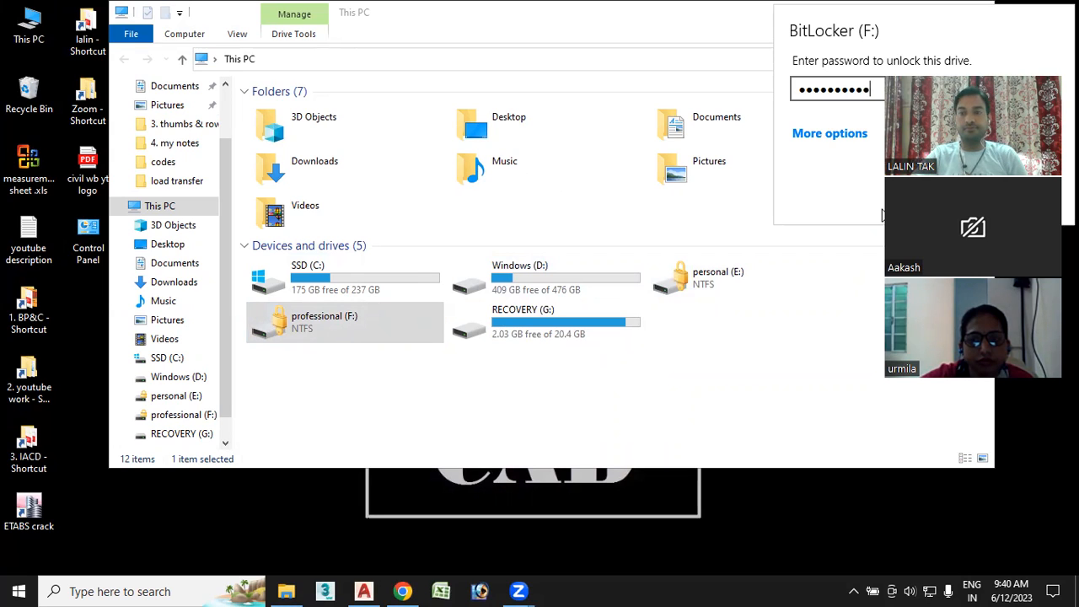
key("Return")
Open the 3. Notes etc folder inside 2. AutoCAD classes from the desktop's 2. youtube work shortcut.
key("super+d")
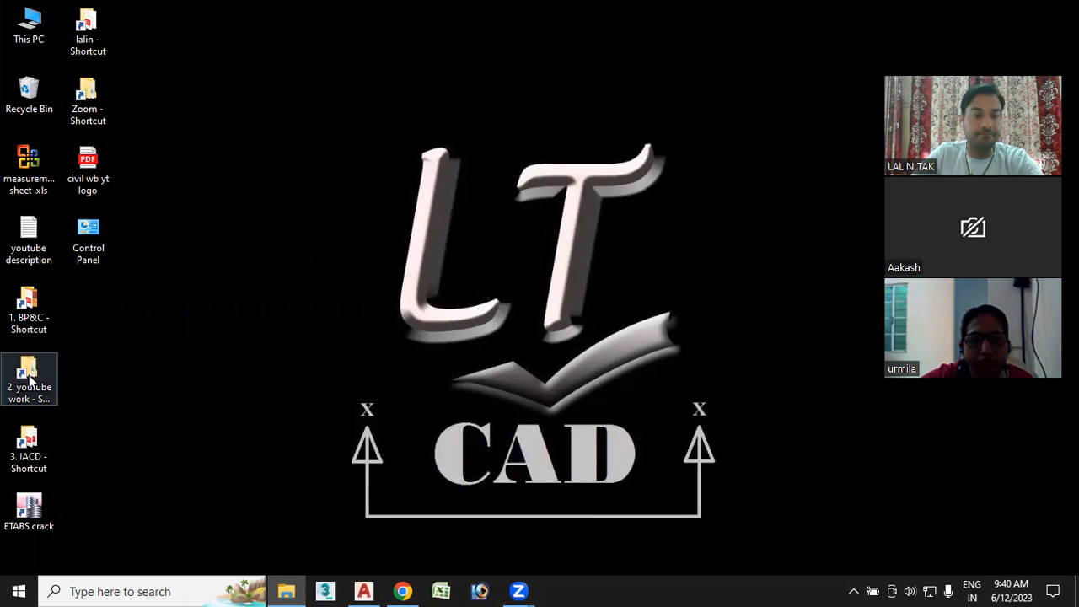
double_click(29, 380)
left_click(349, 148)
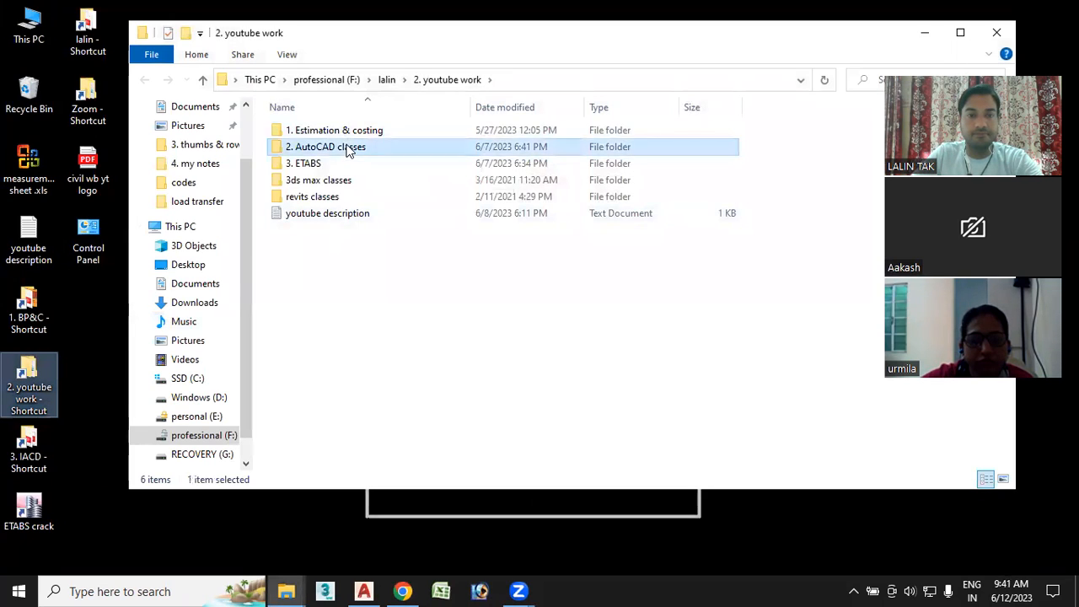
double_click(348, 149)
double_click(337, 162)
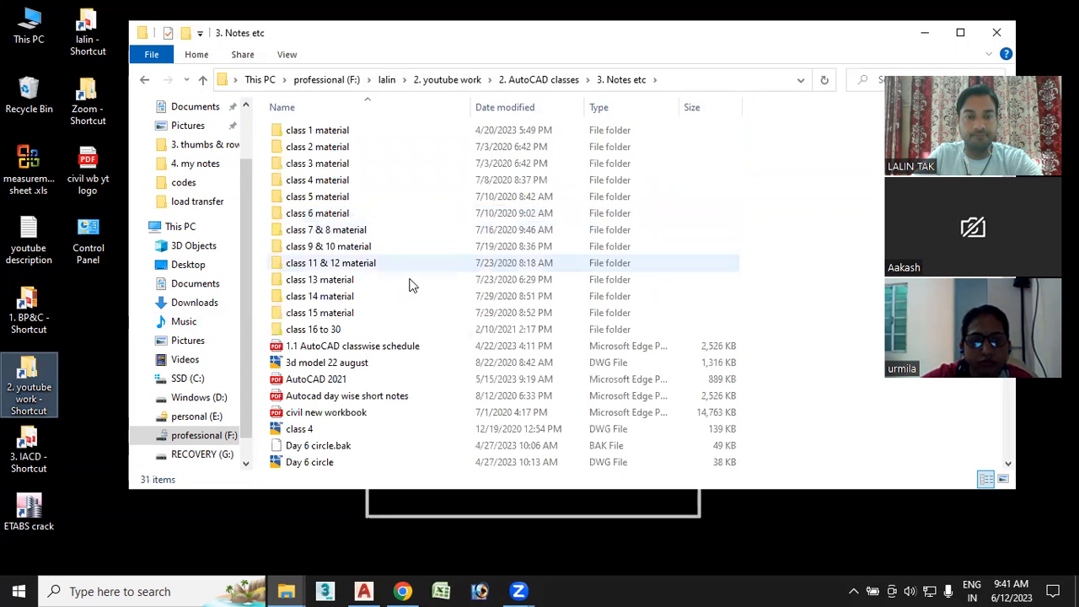
Open the civil new workbook PDF in Microsoft Edge and dismiss the offer to restore pages.
scroll(357, 378, "down", 1)
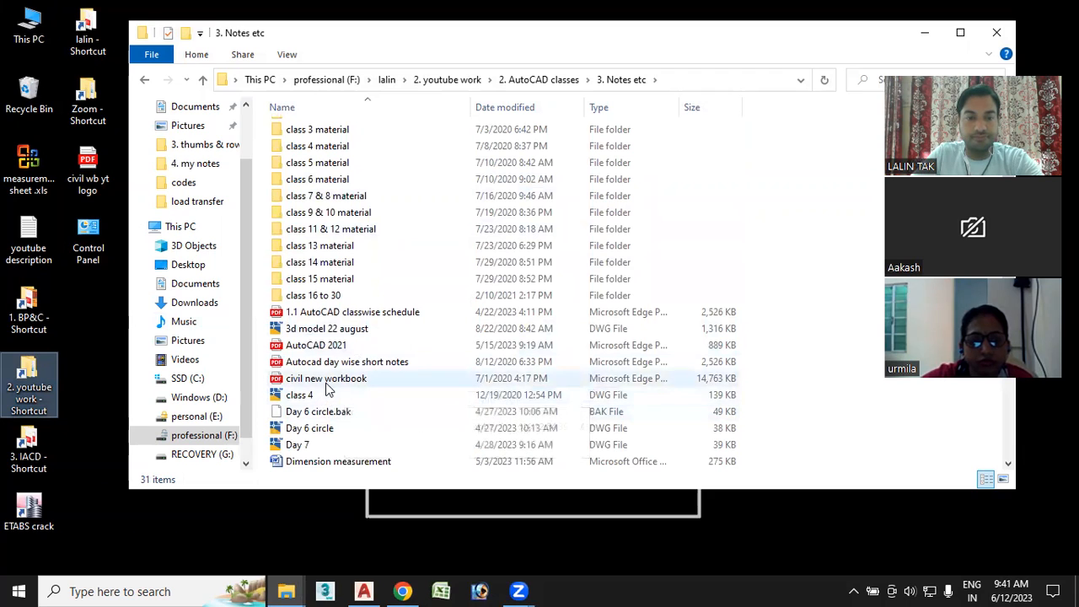
double_click(338, 378)
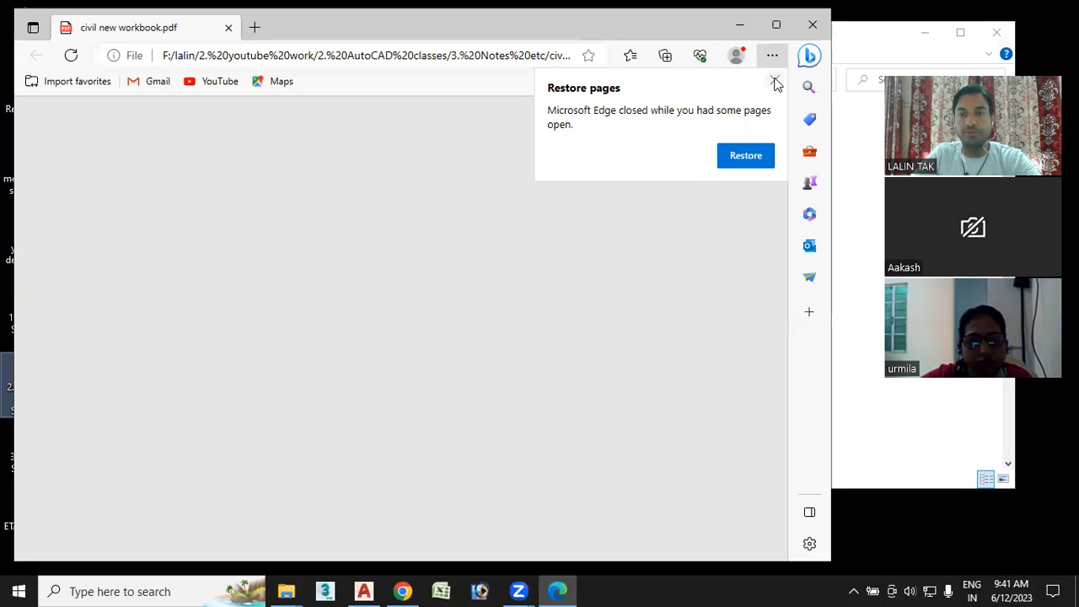
left_click(775, 80)
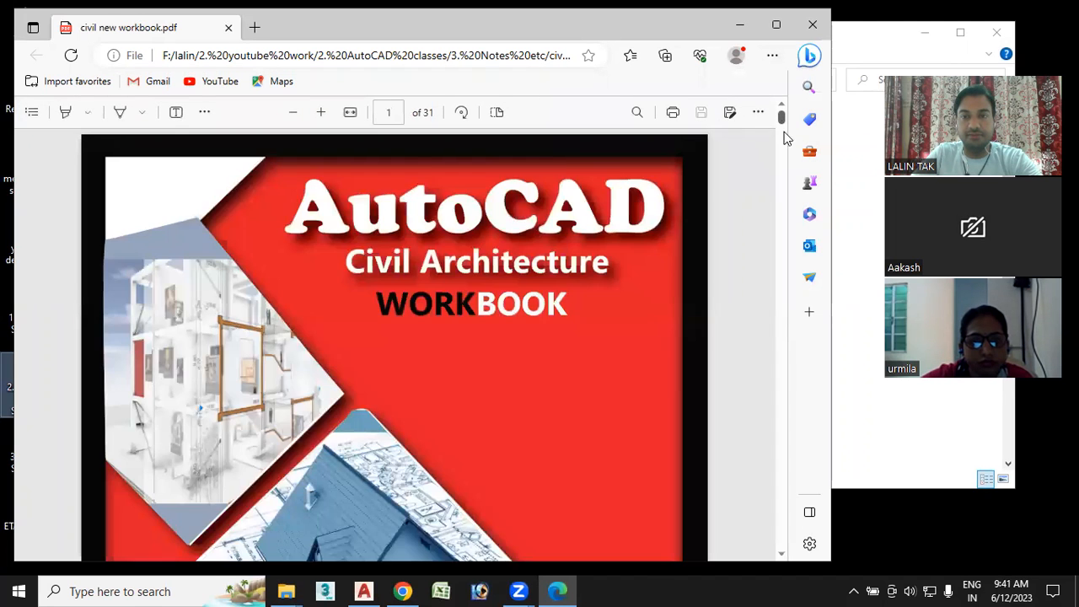
Find the "Draw these objects by using Array" page in the workbook and examine its circle on given distance & angle exercise.
left_click_drag(782, 126, 782, 202)
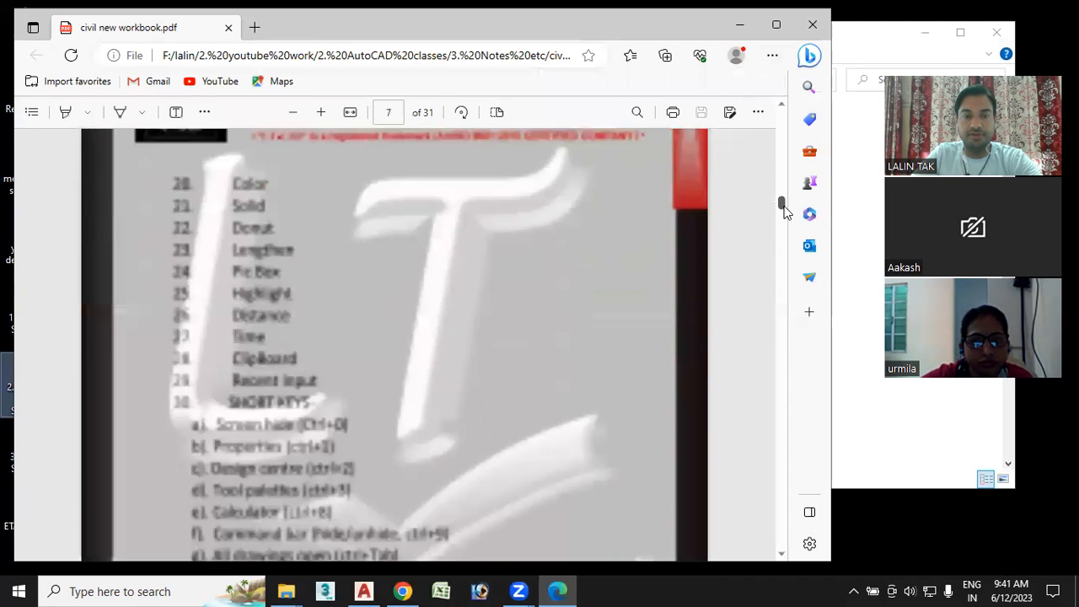
scroll(360, 324, "down", 20)
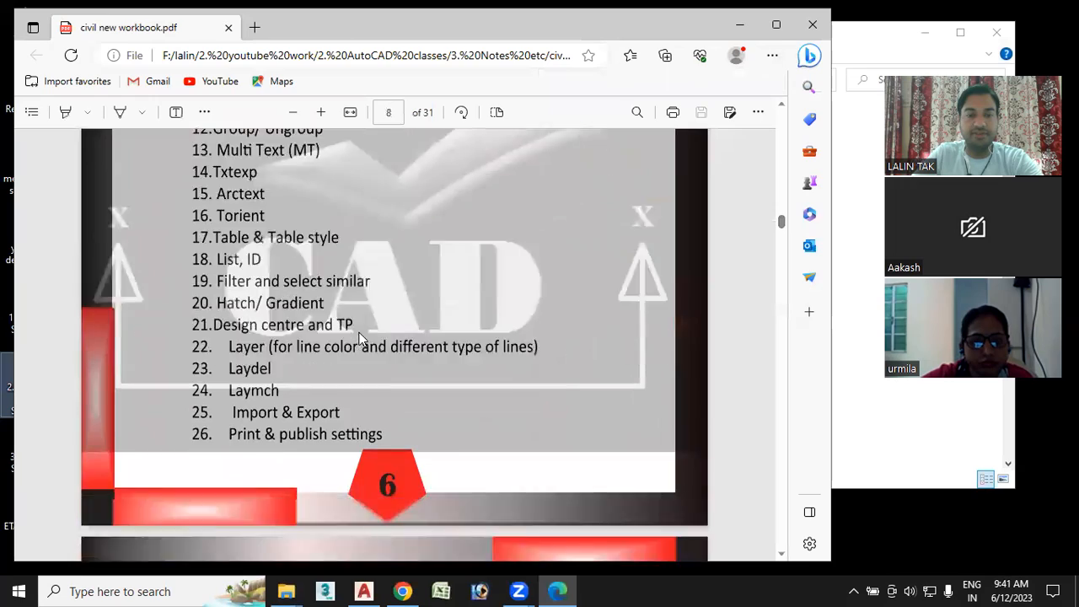
scroll(352, 372, "down", 20)
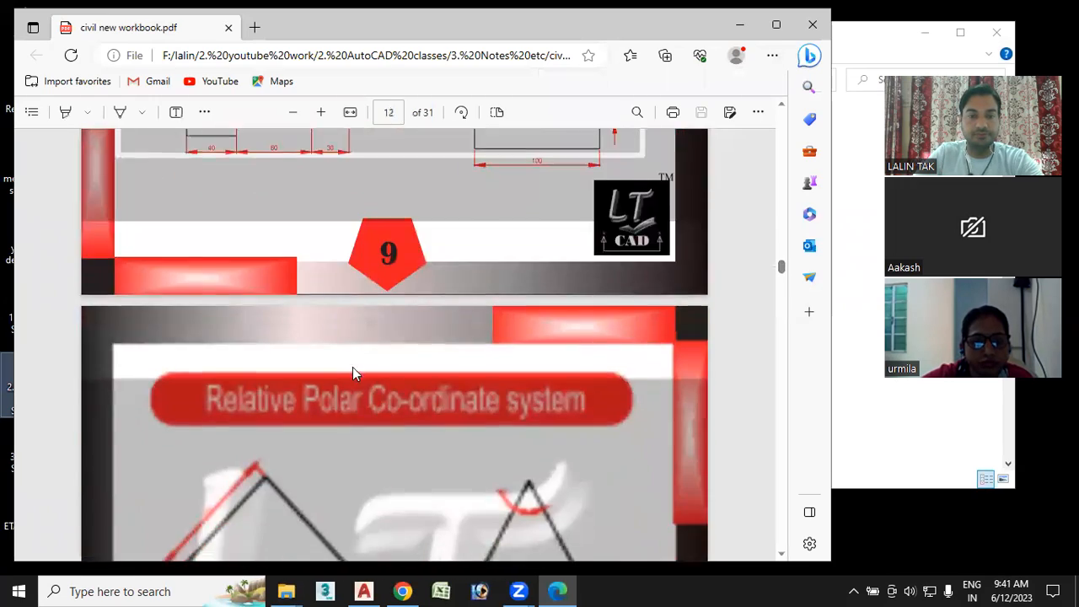
scroll(353, 376, "down", 20)
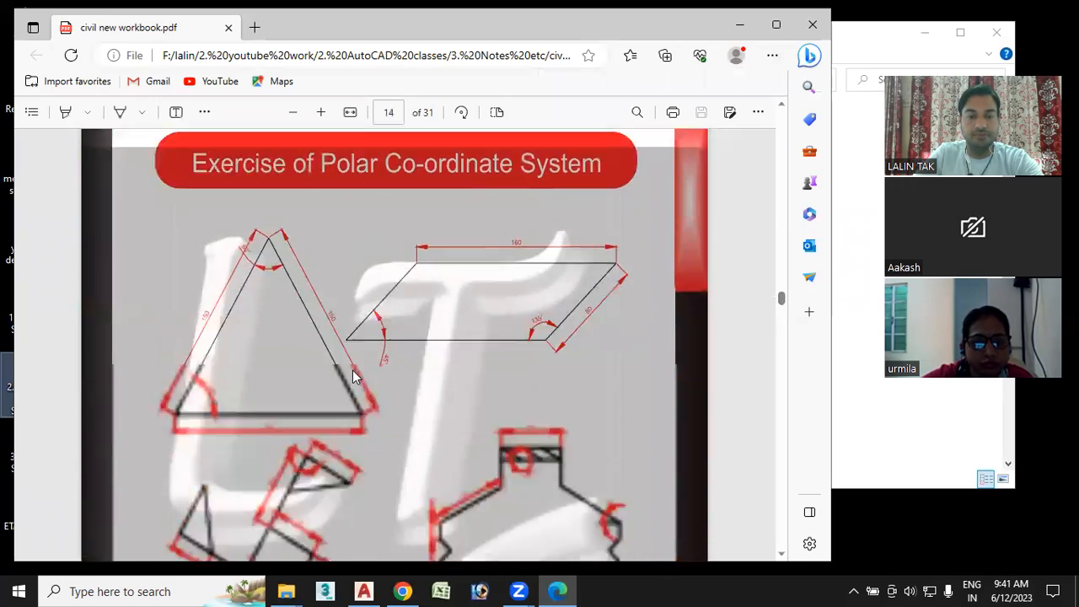
scroll(354, 382, "down", 20)
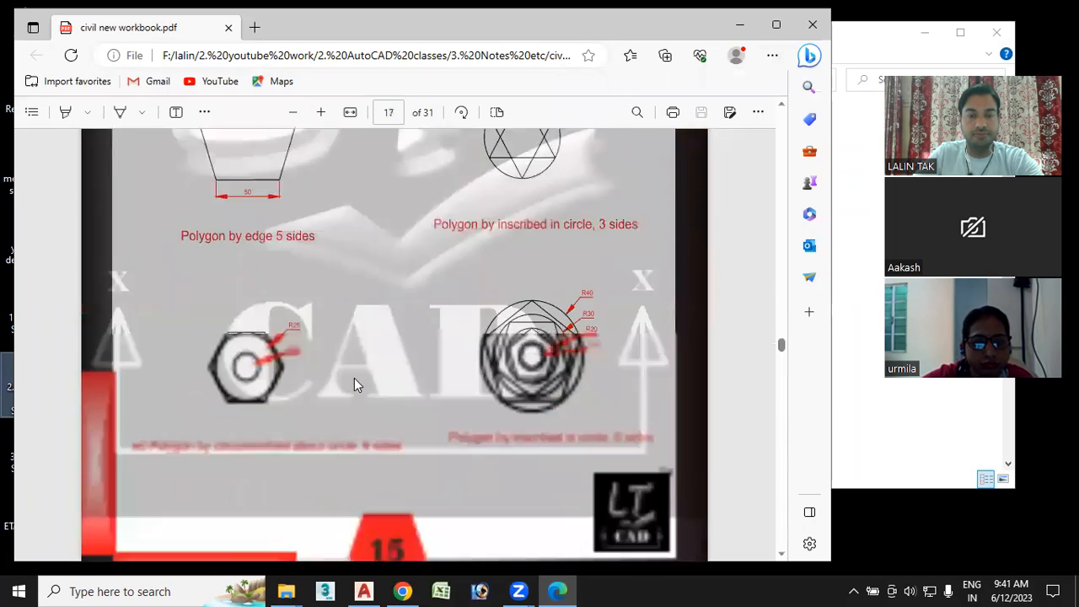
scroll(355, 384, "down", 20)
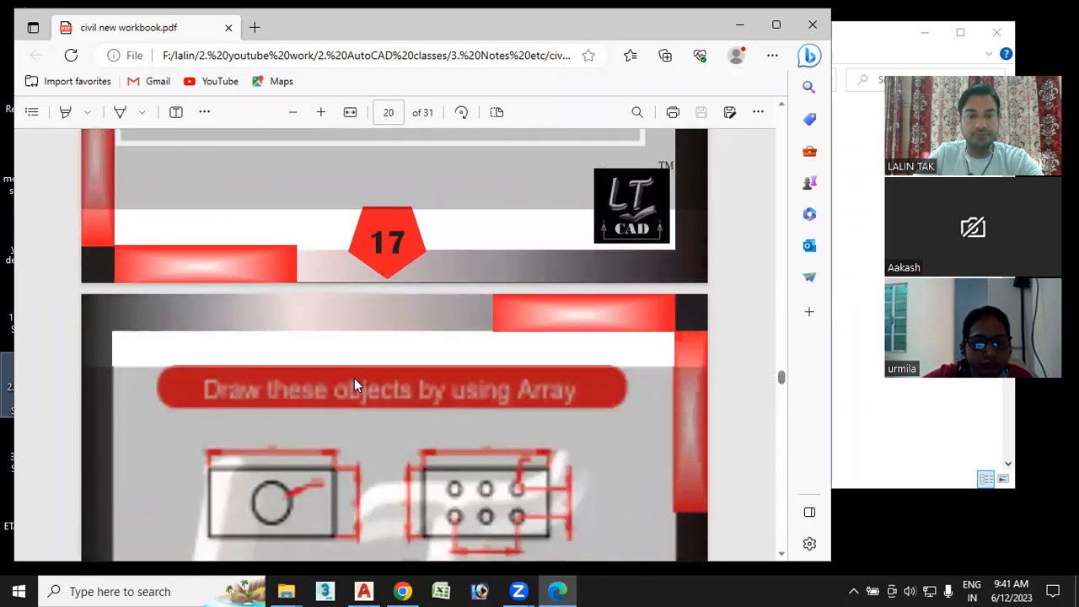
scroll(455, 334, "down", 10)
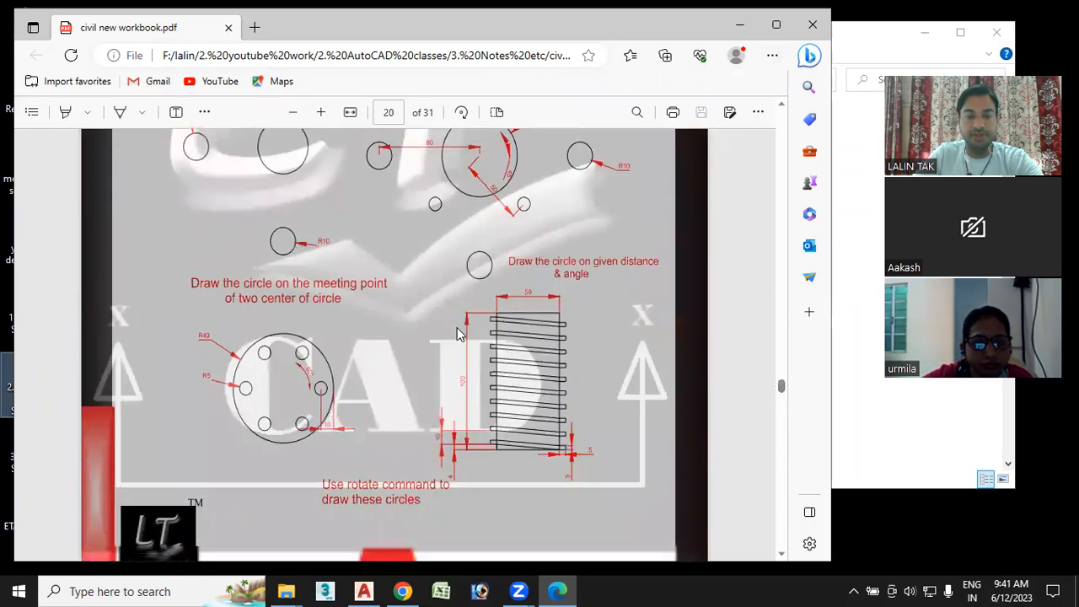
scroll(423, 385, "up", 5)
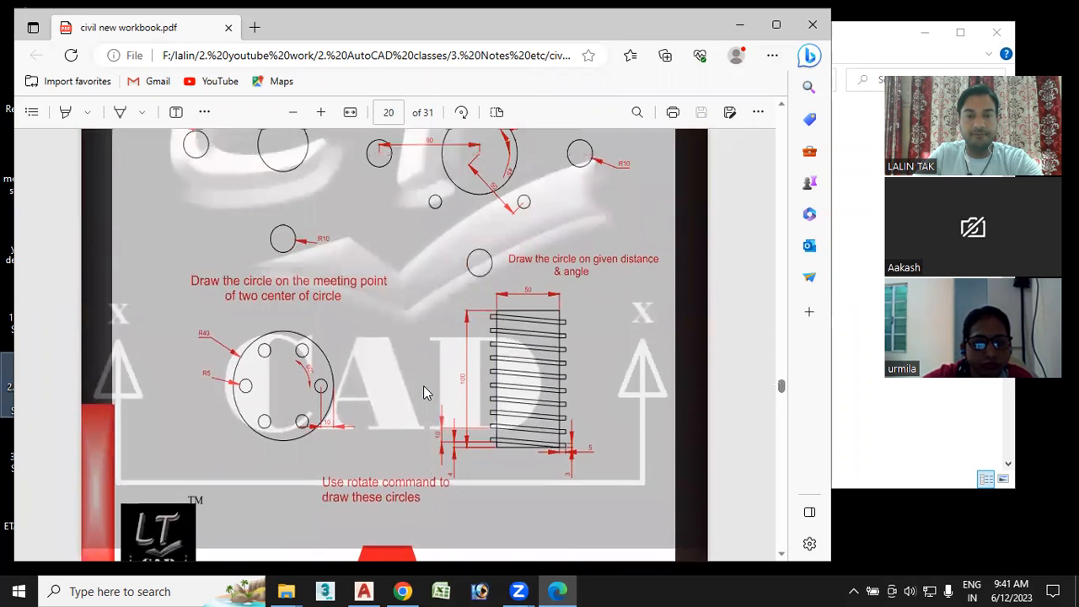
scroll(333, 371, "up", 2)
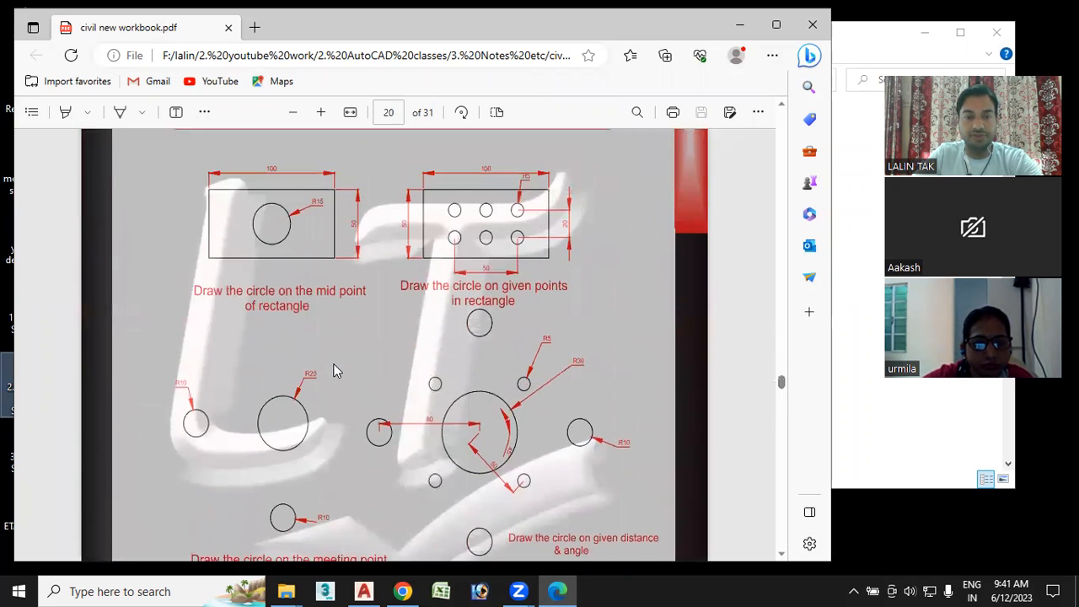
scroll(333, 371, "down", 2)
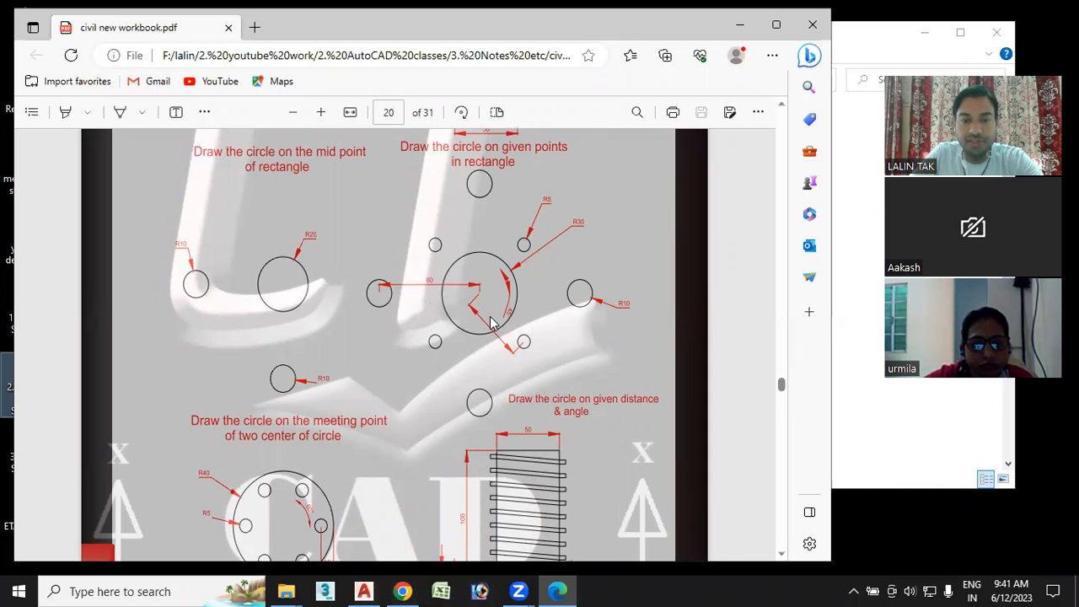
Switch to AutoCAD and draw a circle of radius 30 in the empty area beside the existing polar array.
left_click(363, 591)
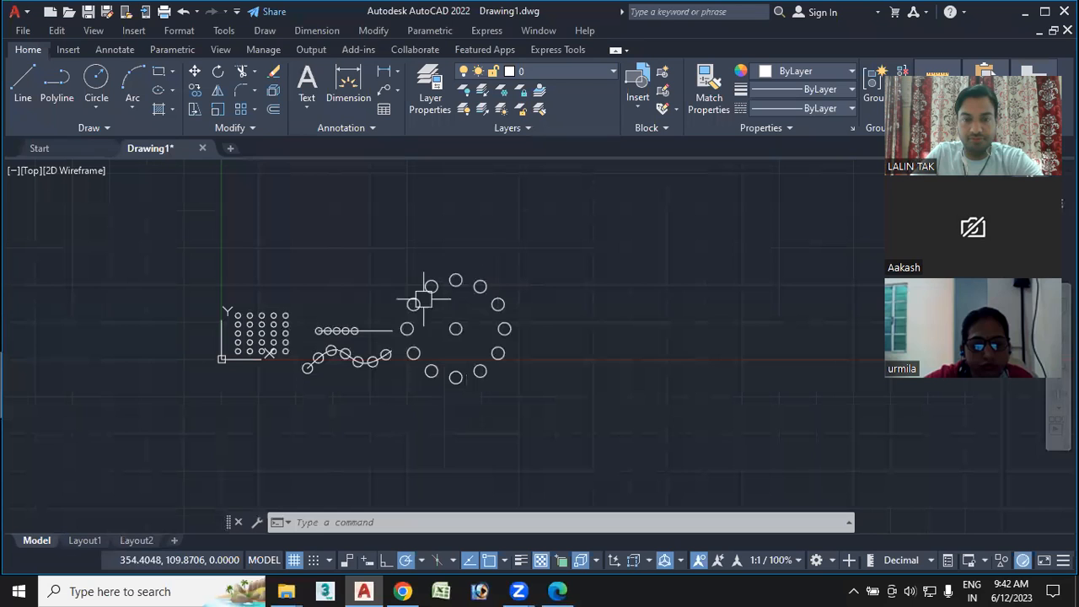
middle_click_drag(576, 368, 356, 374)
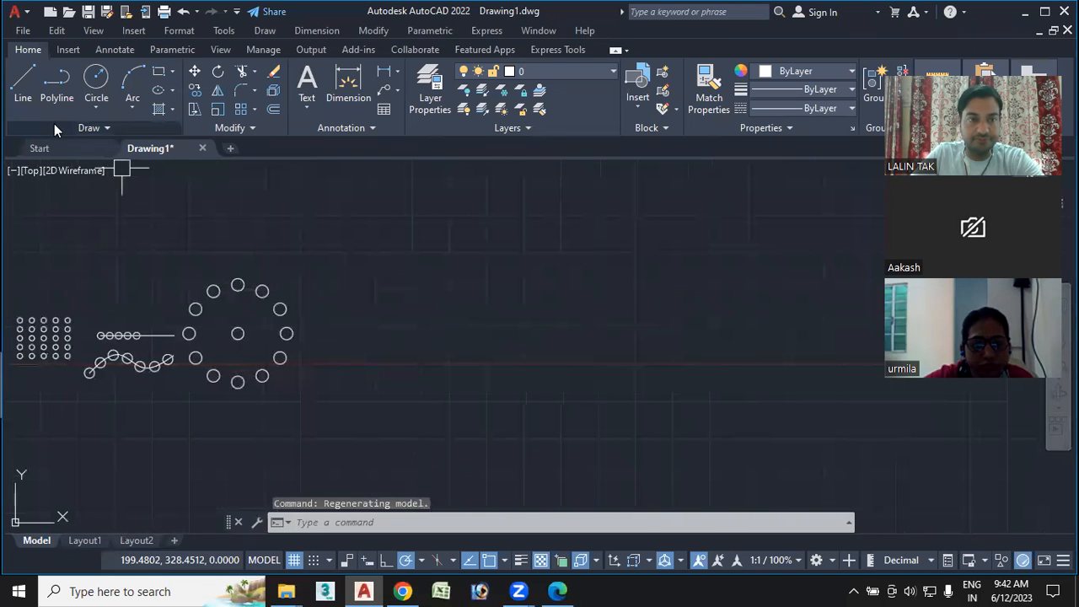
left_click(95, 76)
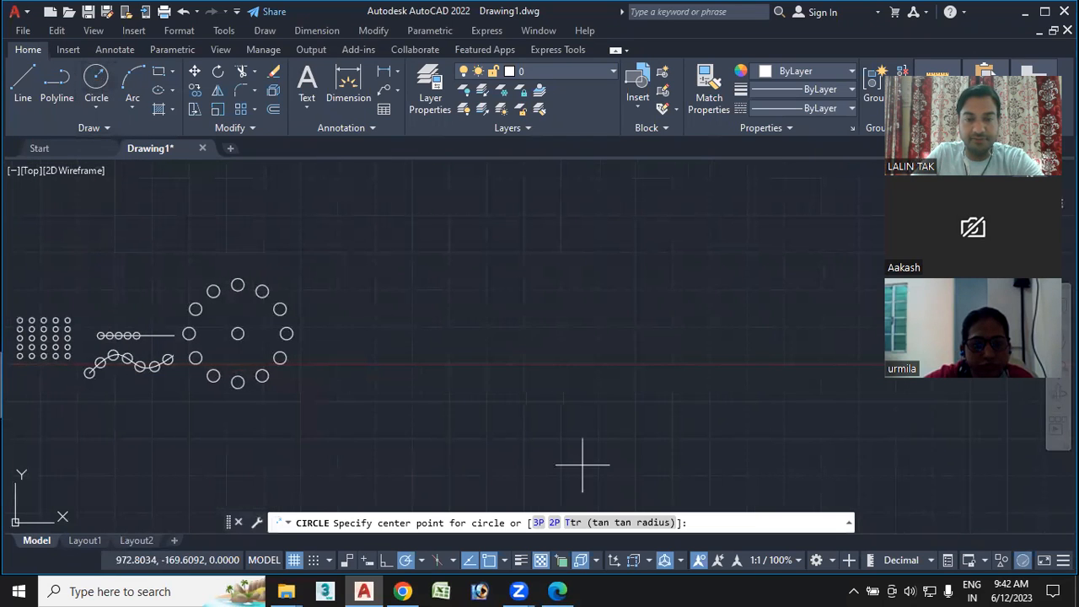
left_click(518, 319)
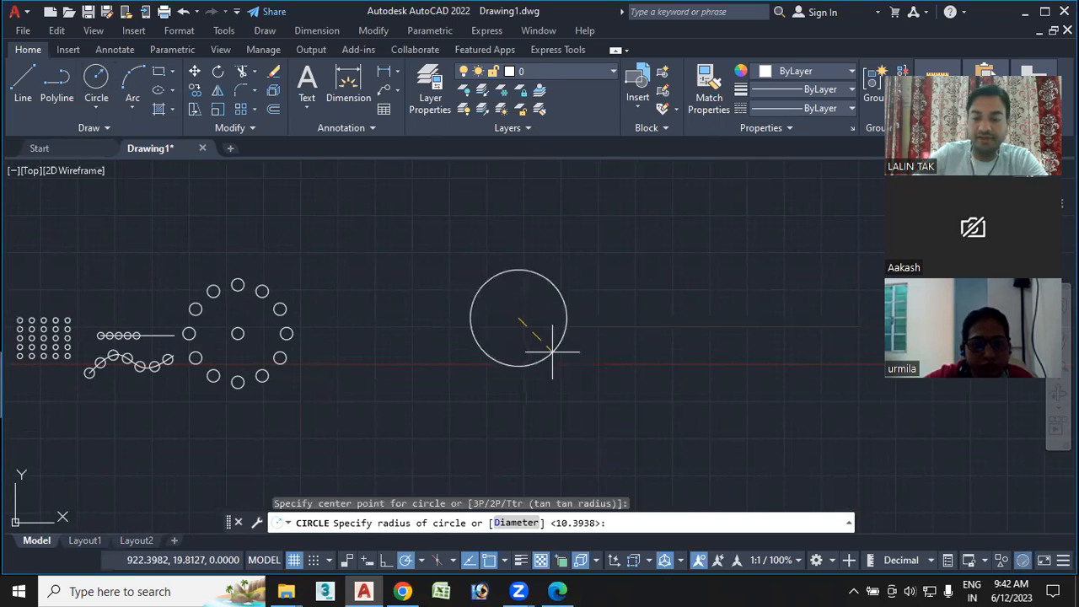
type("30")
key("Return")
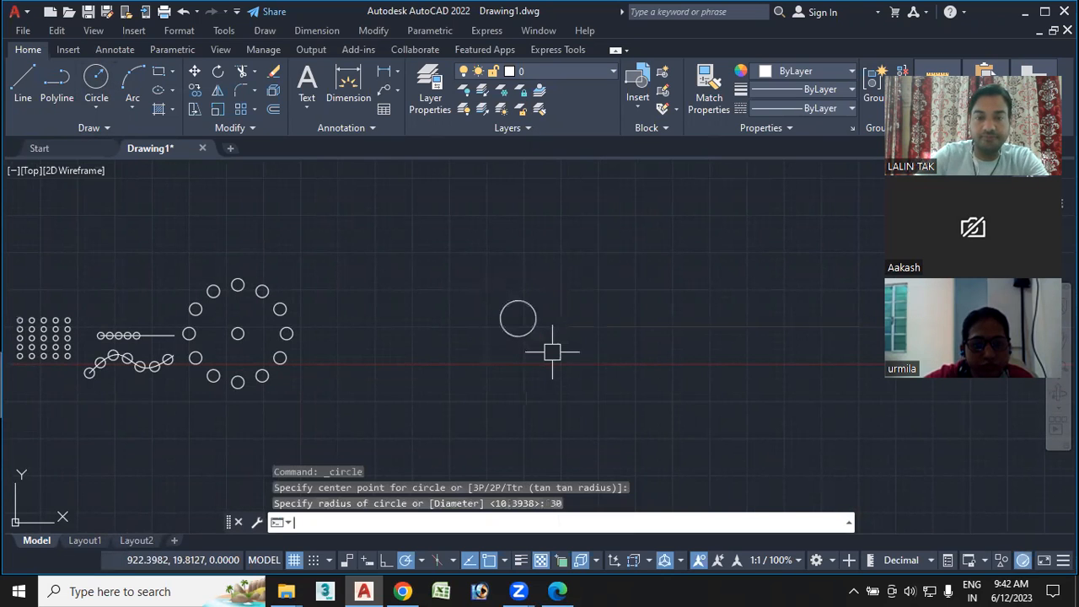
Draw a circle of radius 10 centred 80 units from the large circle's centre at 0°.
scroll(526, 327, "up", 3)
middle_click_drag(527, 329, 474, 369)
scroll(481, 346, "down", 2)
scroll(485, 347, "up", 2)
scroll(484, 346, "up", 2)
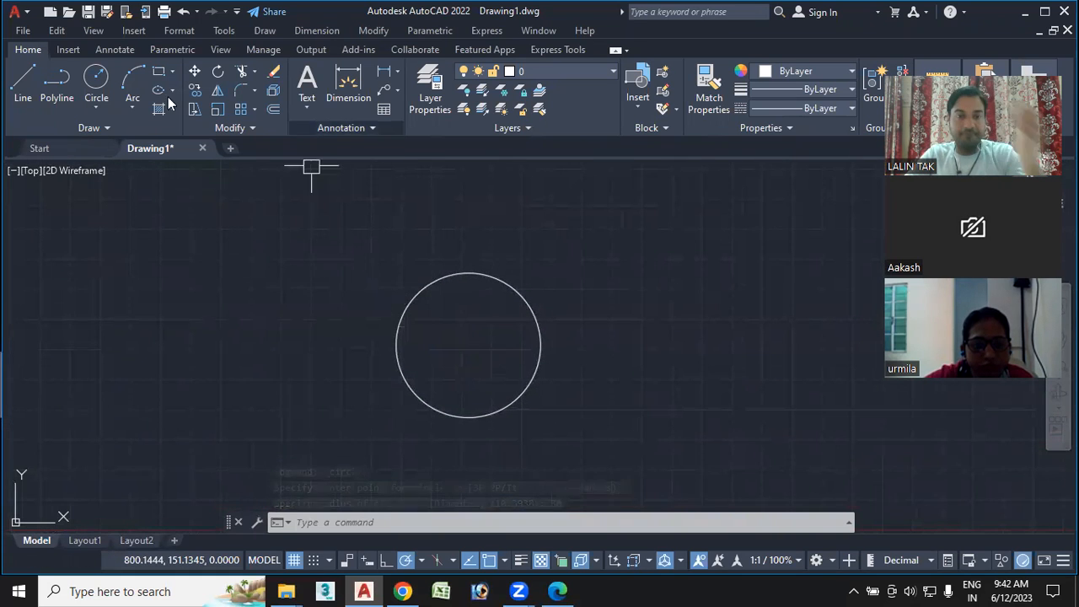
left_click(96, 78)
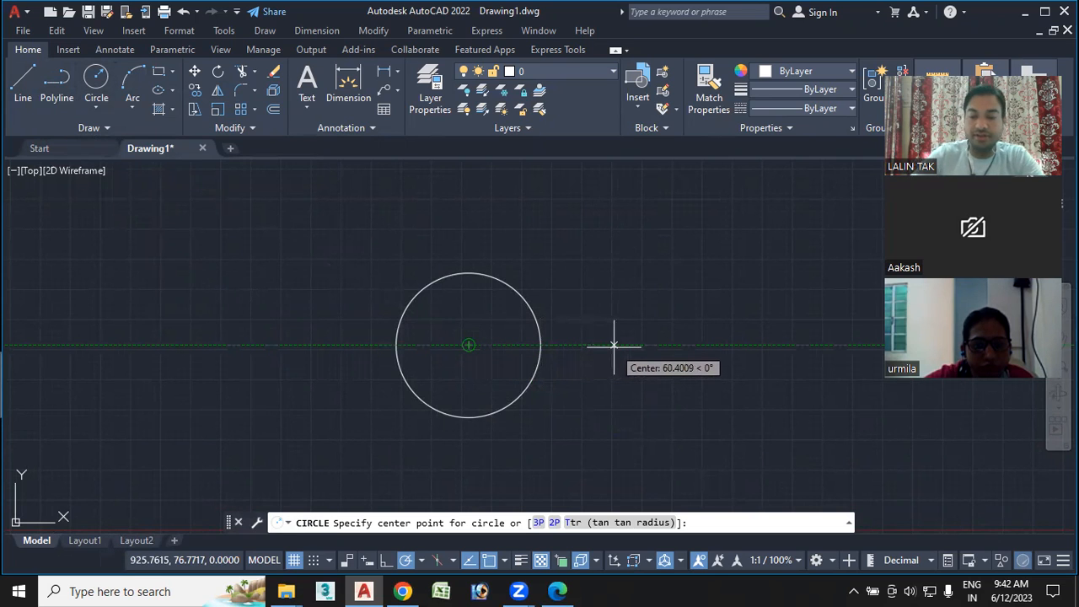
type("80")
key("Return")
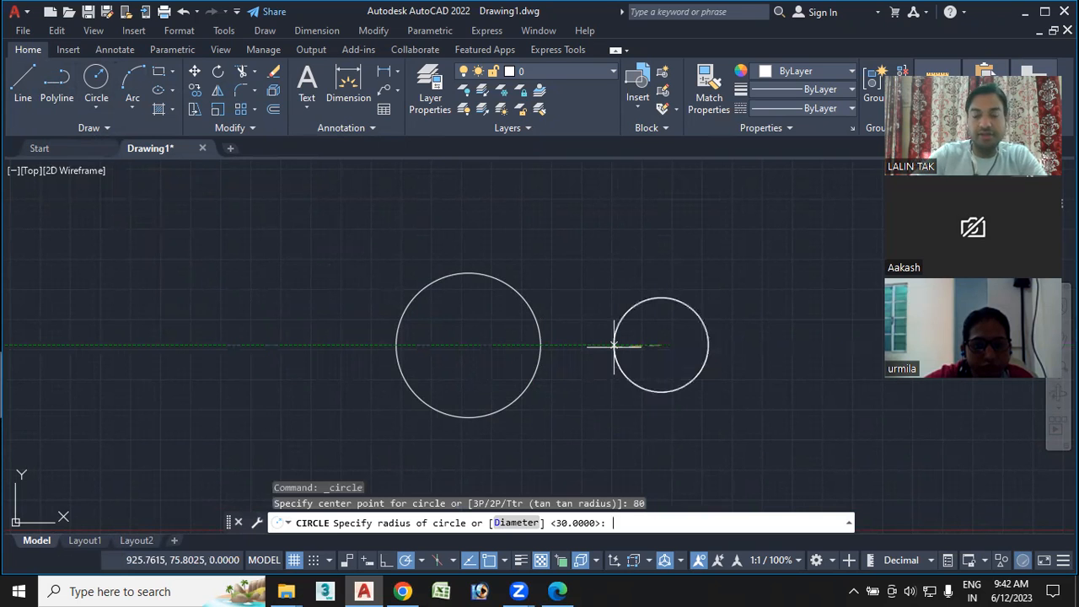
left_click(470, 560)
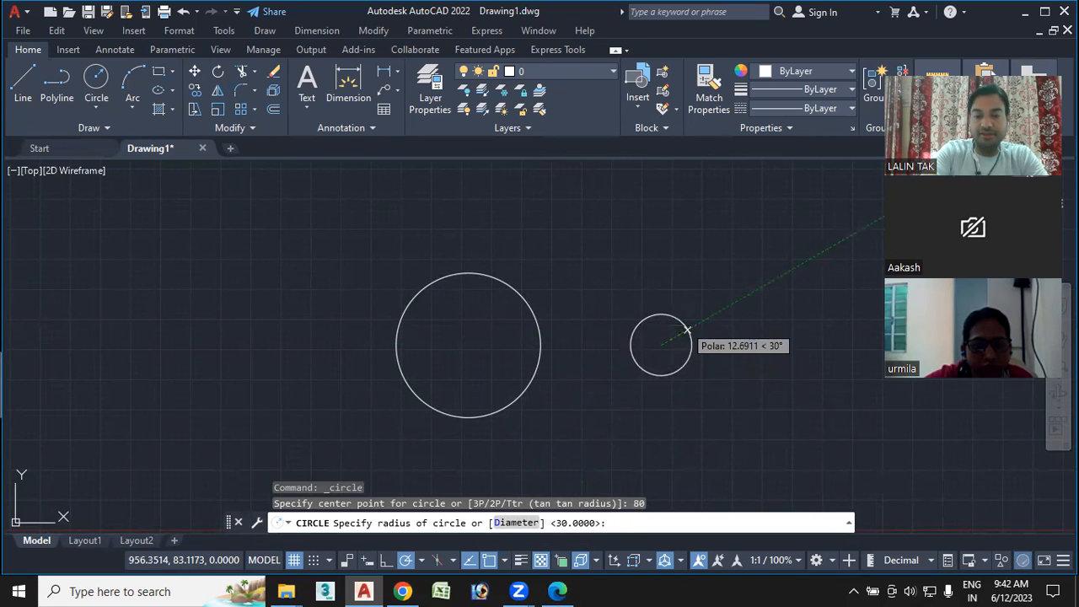
key("Return")
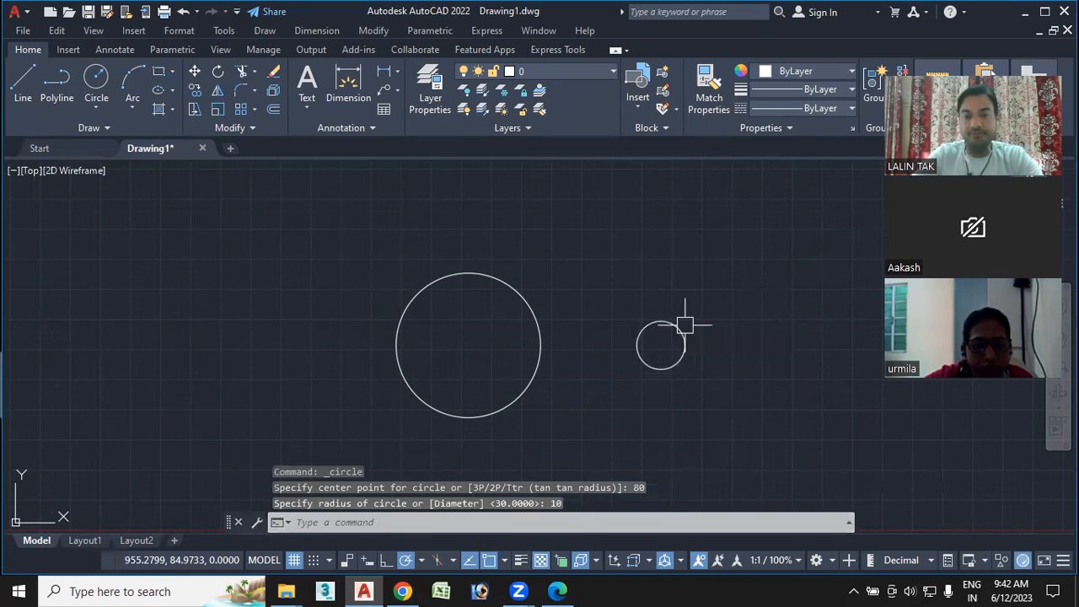
Set polar tracking to 45° increments and draw a circle of radius 5 centred 50 units from the large circle's centre at 45°.
left_click(96, 80)
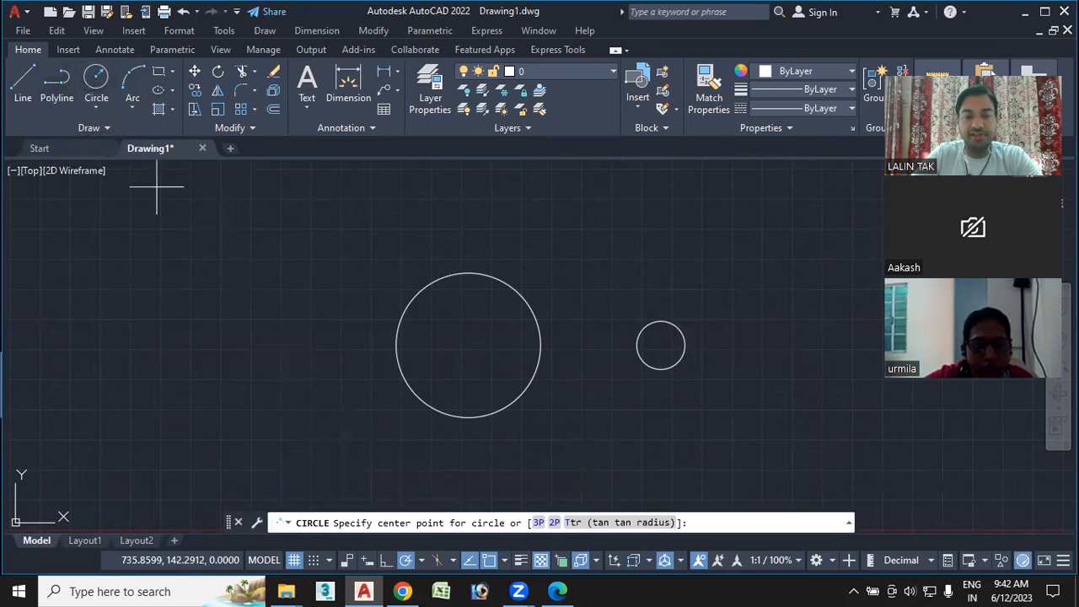
left_click(422, 560)
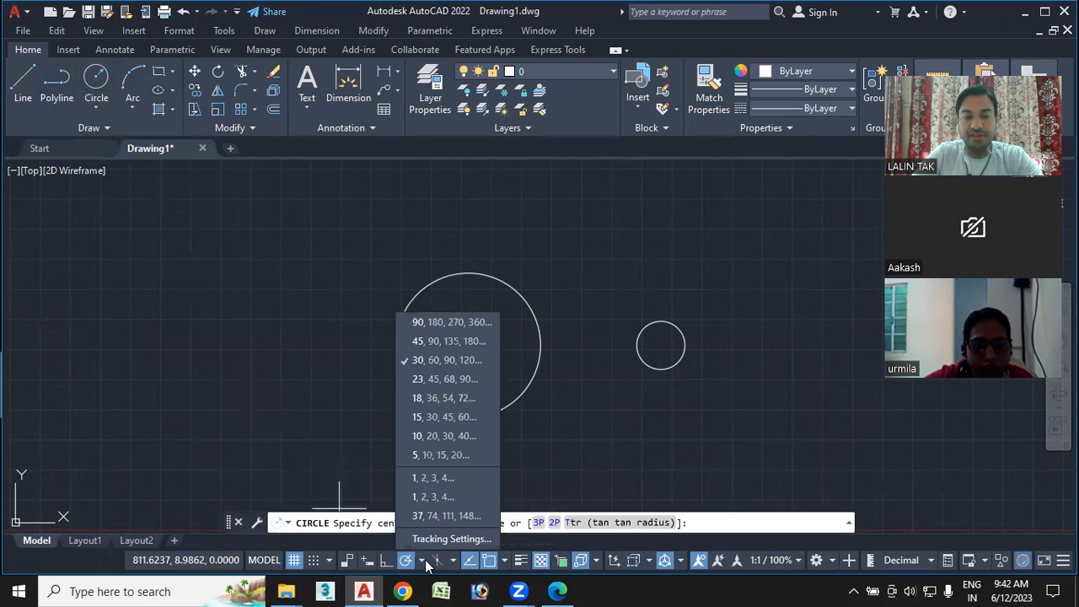
left_click(430, 340)
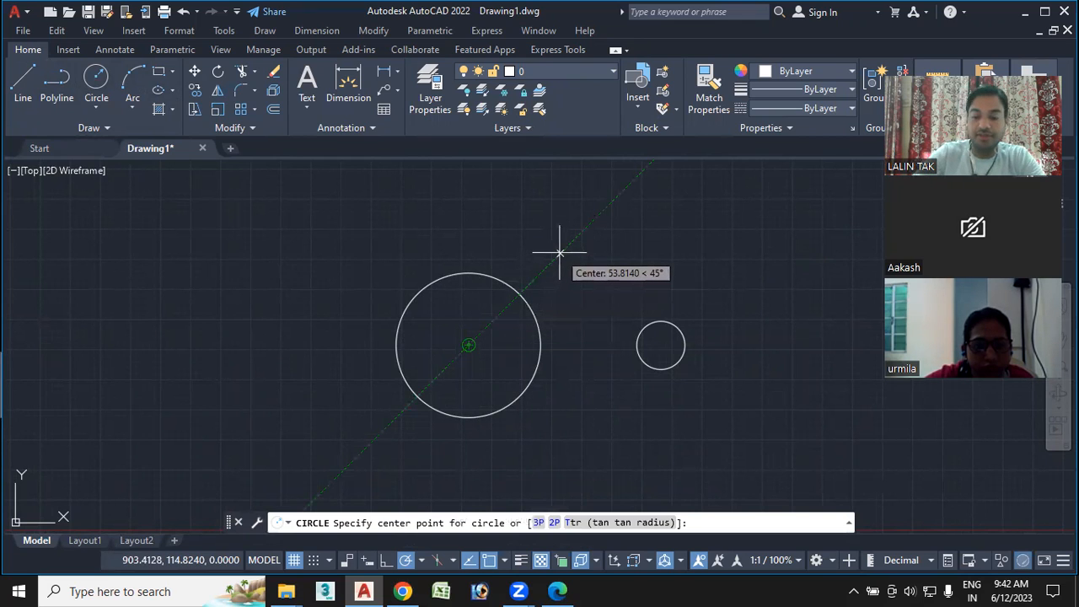
key("Return")
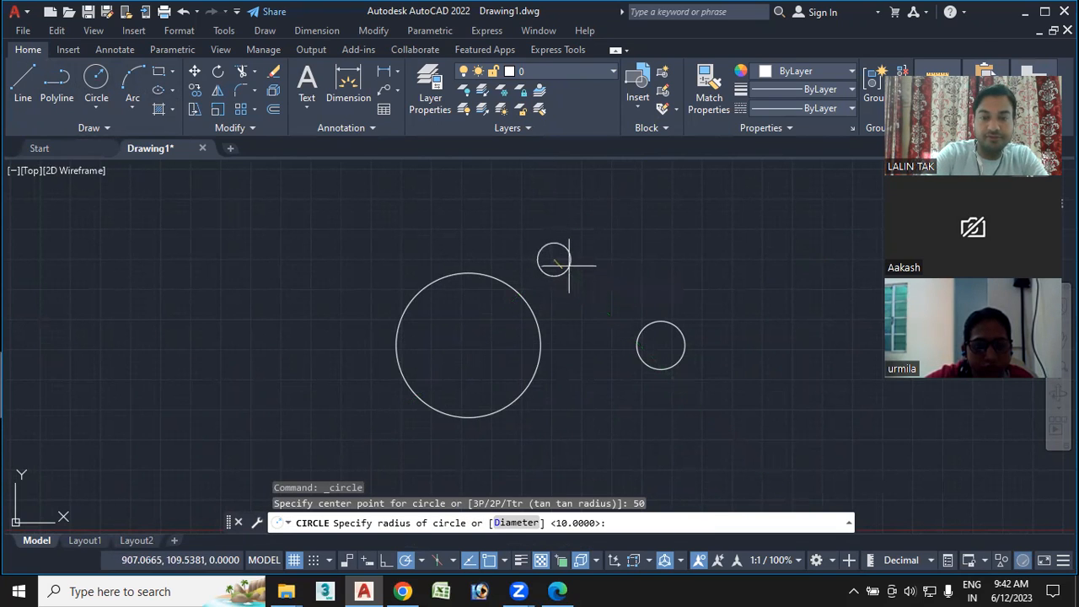
key("Return")
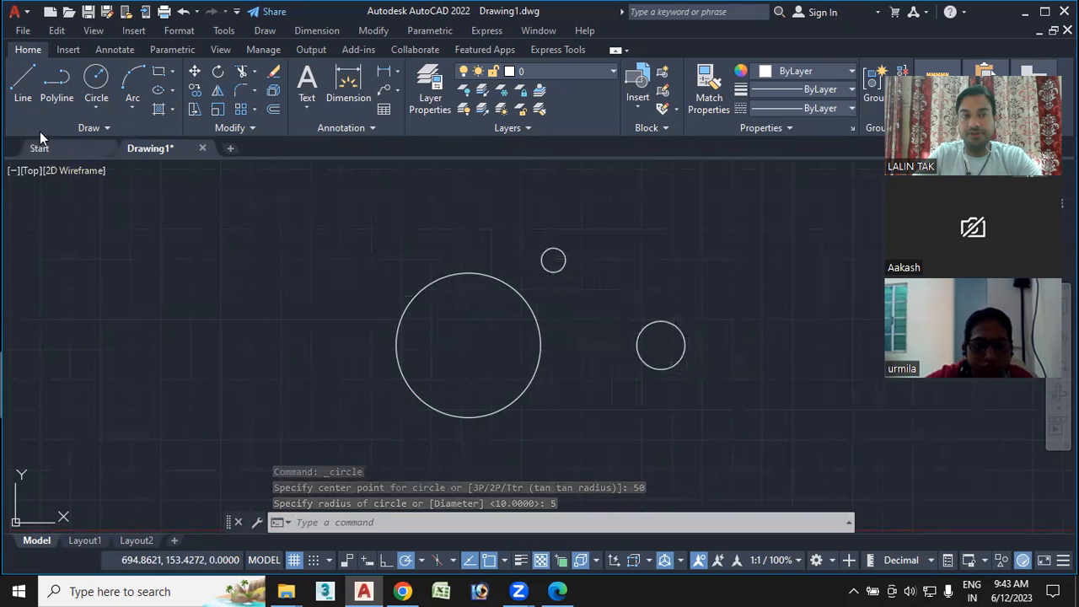
left_click(22, 84)
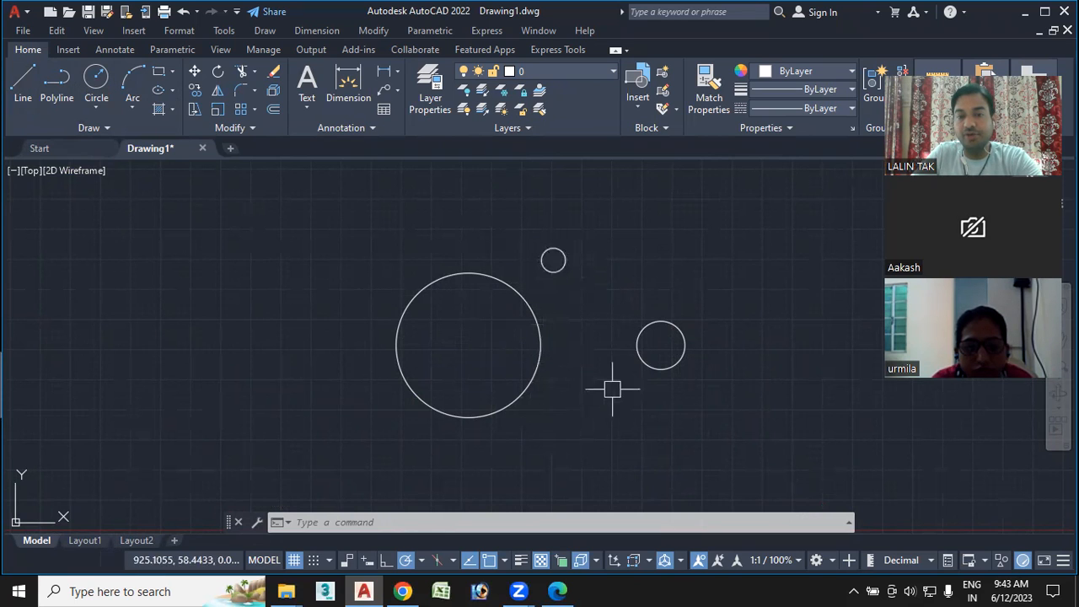
left_click(565, 262)
left_click(684, 337)
key("Escape")
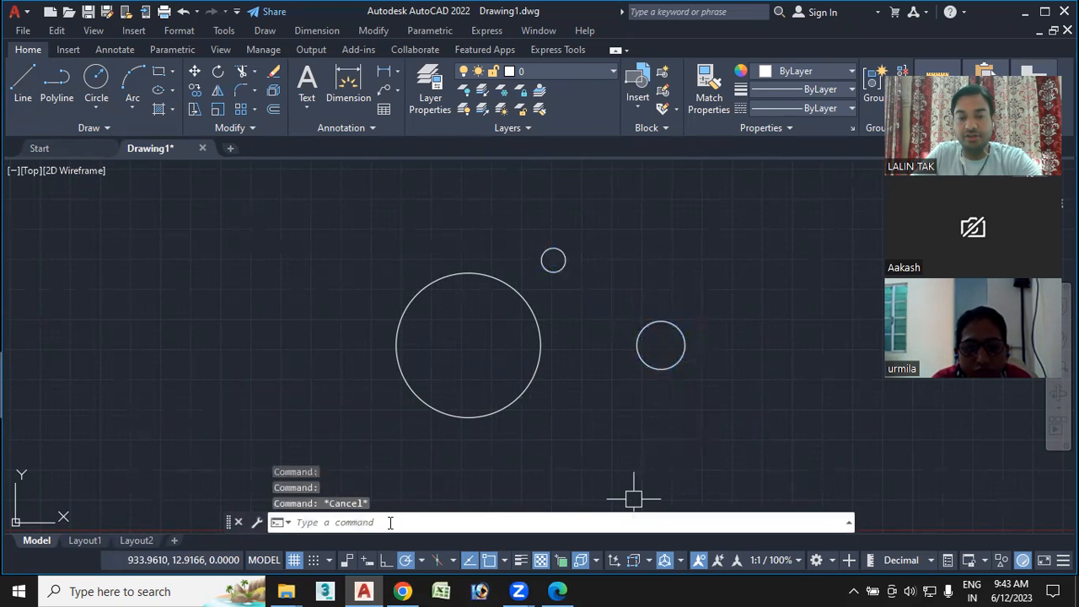
Create a polar array of the radius 10 and radius 5 circles around the large circle's centre.
type("ar")
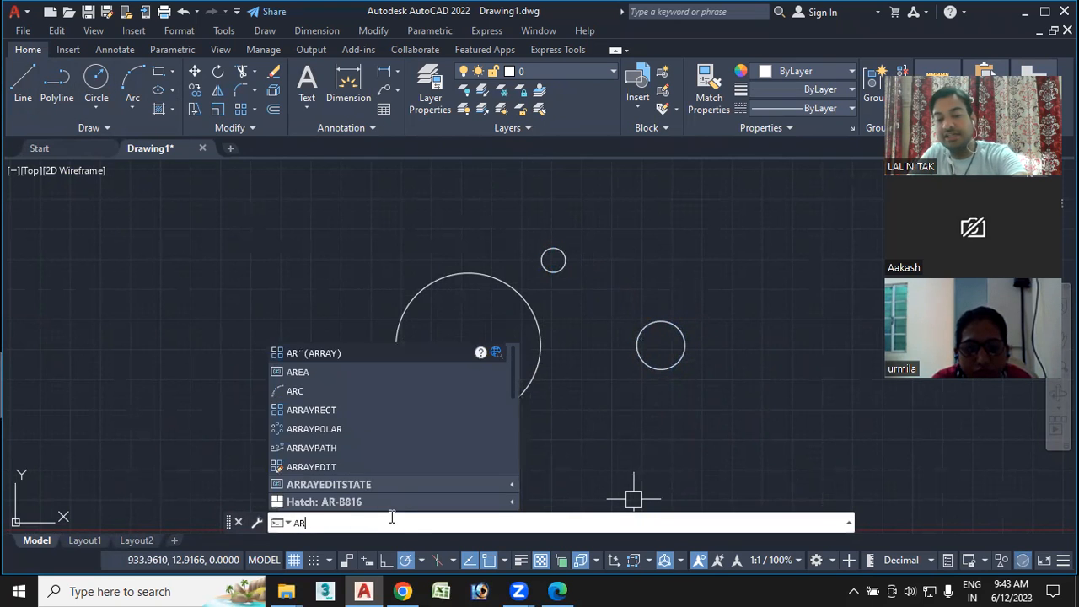
key("Return")
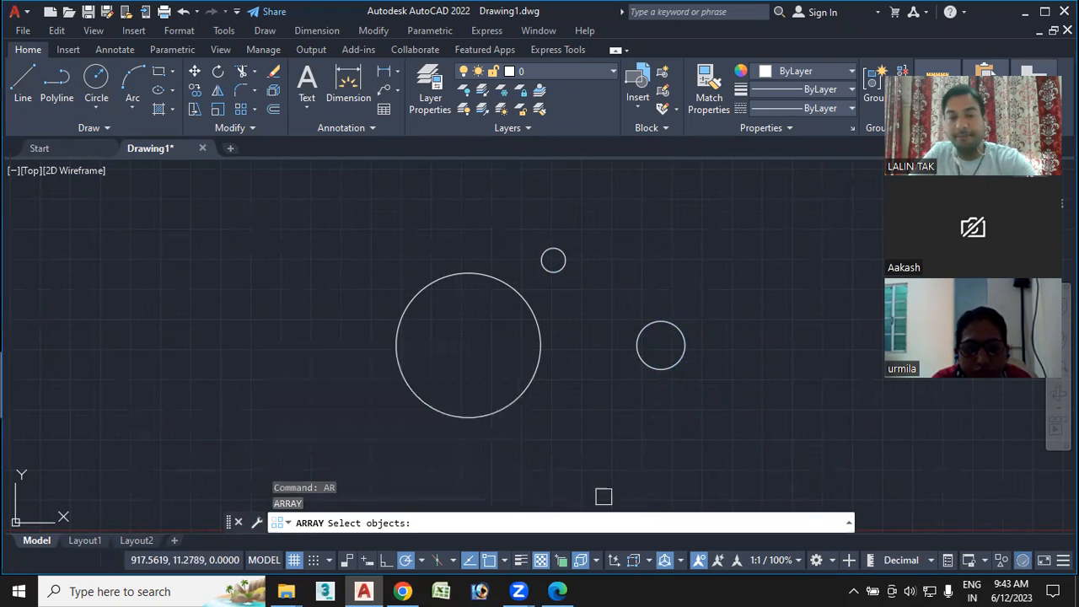
left_click(672, 367)
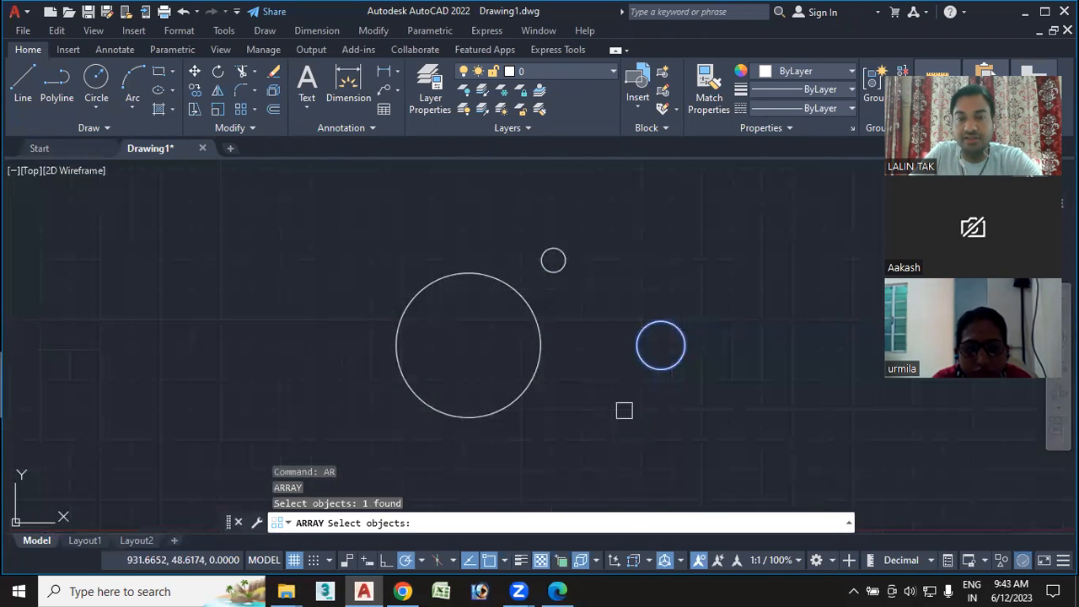
left_click(565, 261)
key("Return")
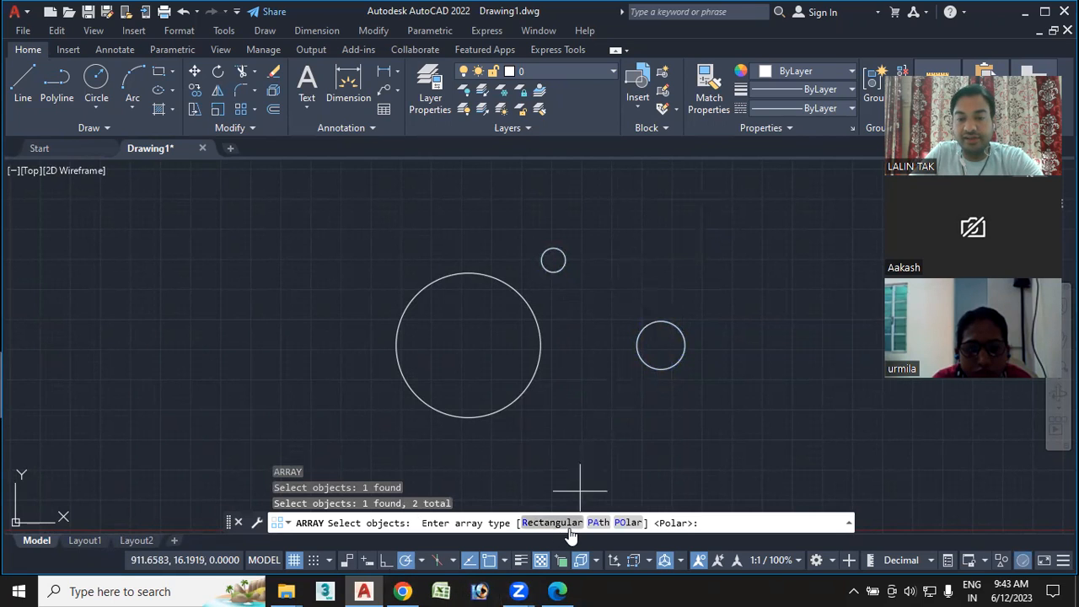
left_click(627, 524)
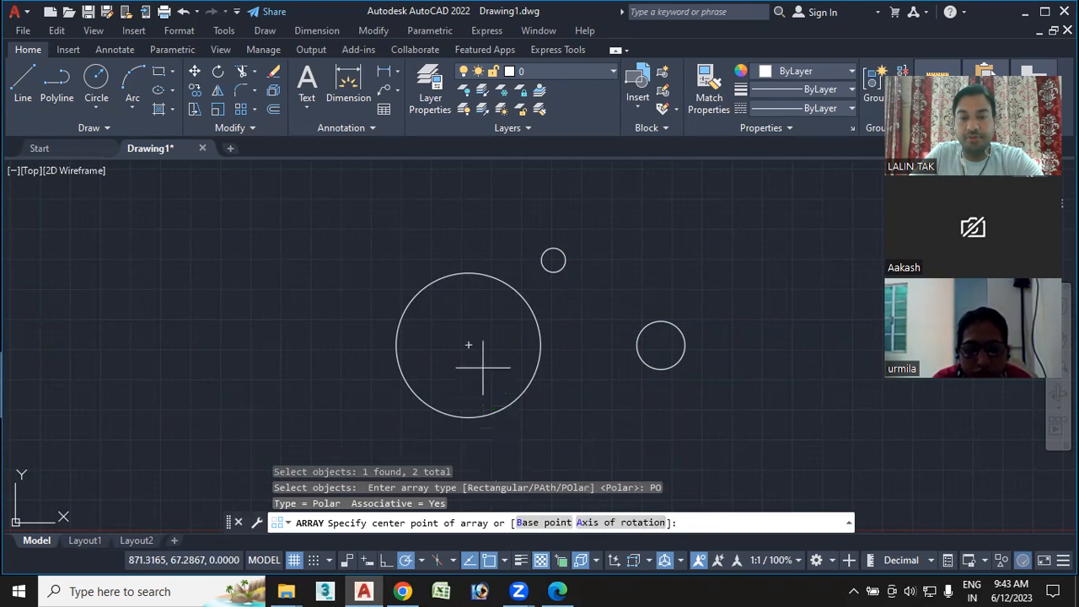
left_click(469, 344)
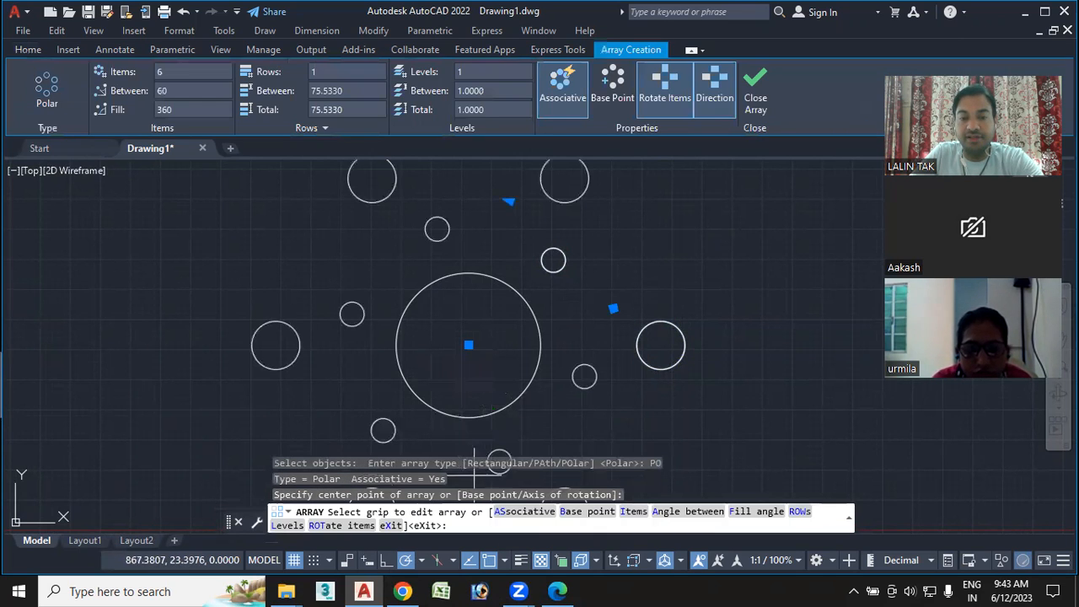
scroll(635, 356, "down", 4)
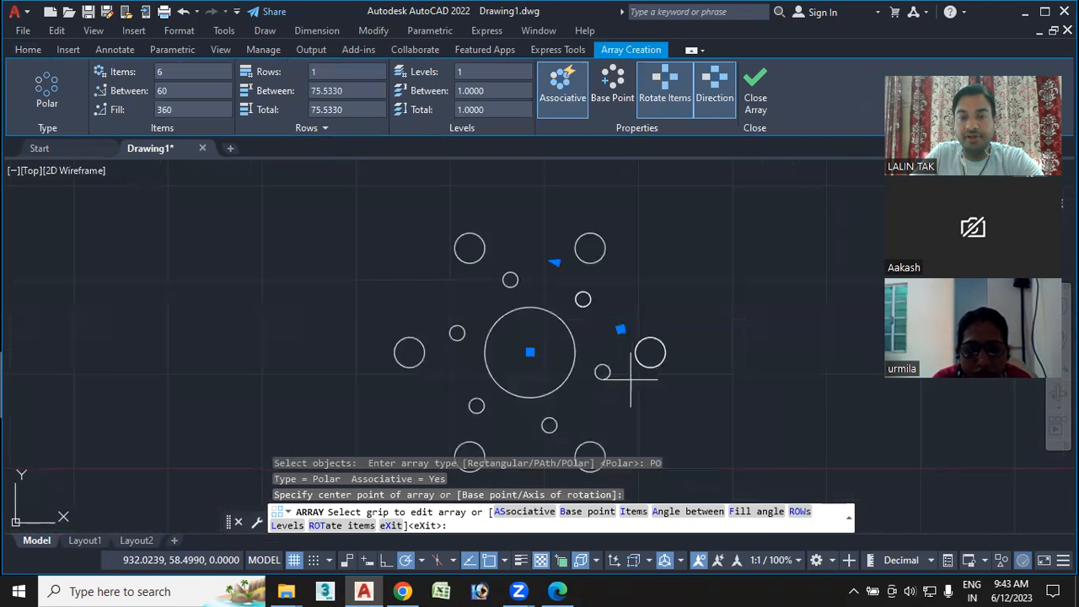
middle_click_drag(636, 368, 649, 362)
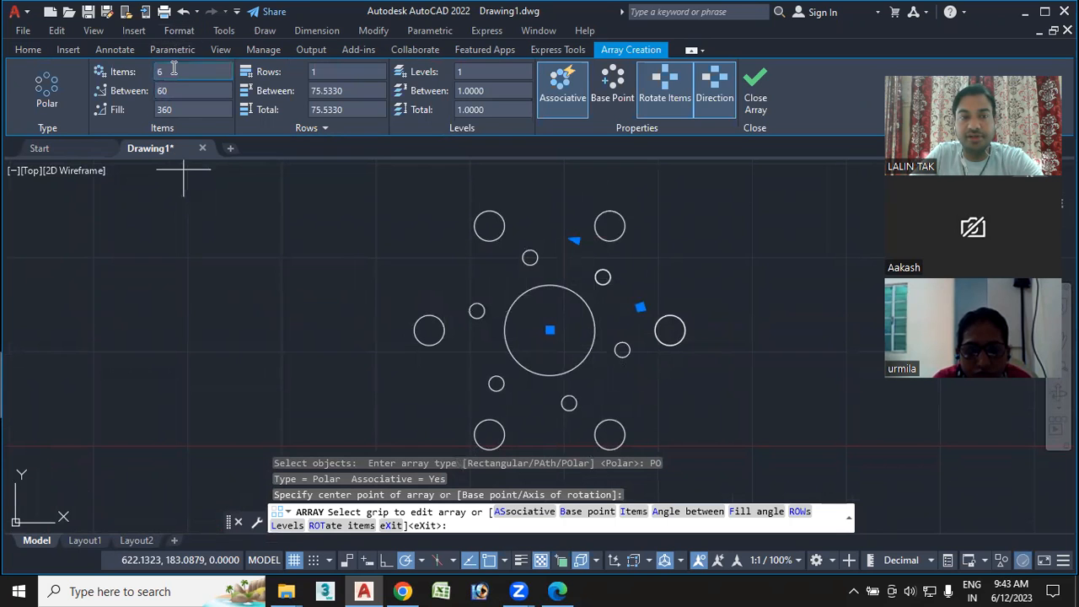
Set the polar array to 4 items over the full 360° and finish the array.
type("4")
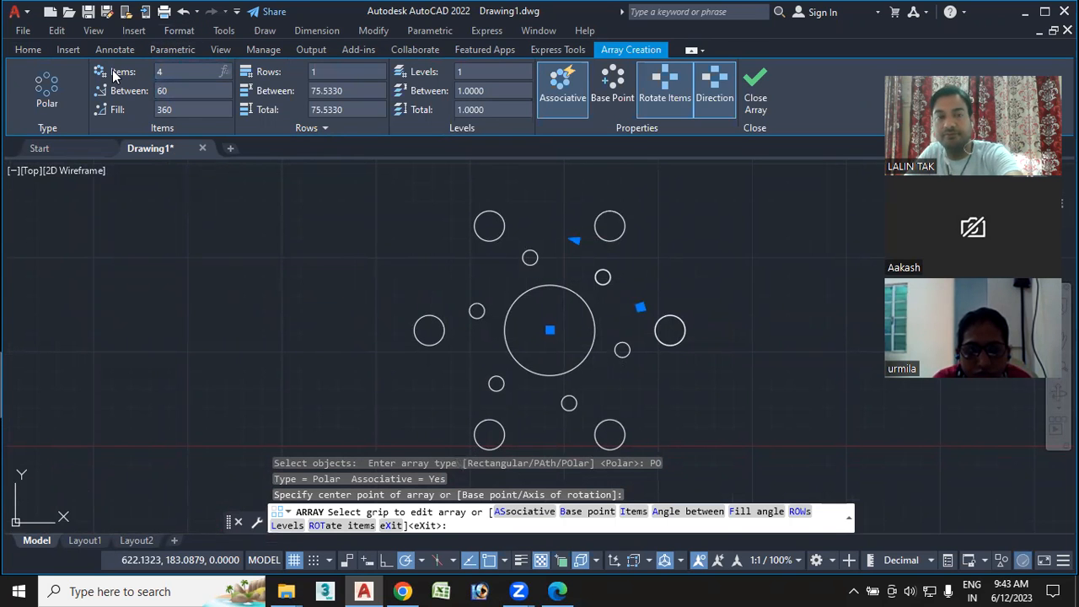
key("Return")
scroll(807, 433, "down", 2)
middle_click_drag(765, 402, 690, 351)
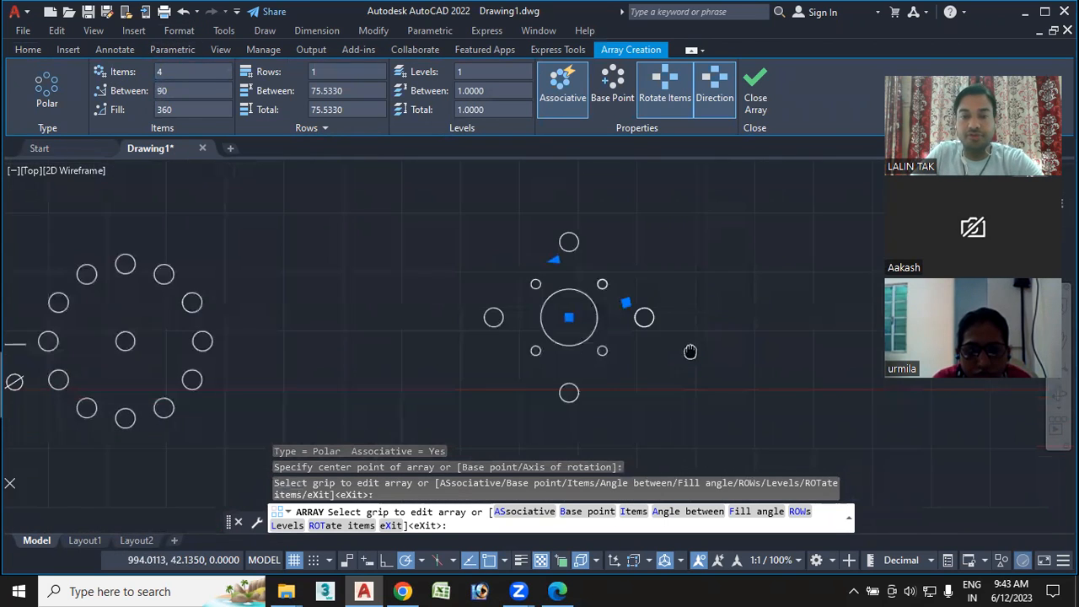
scroll(606, 319, "up", 2)
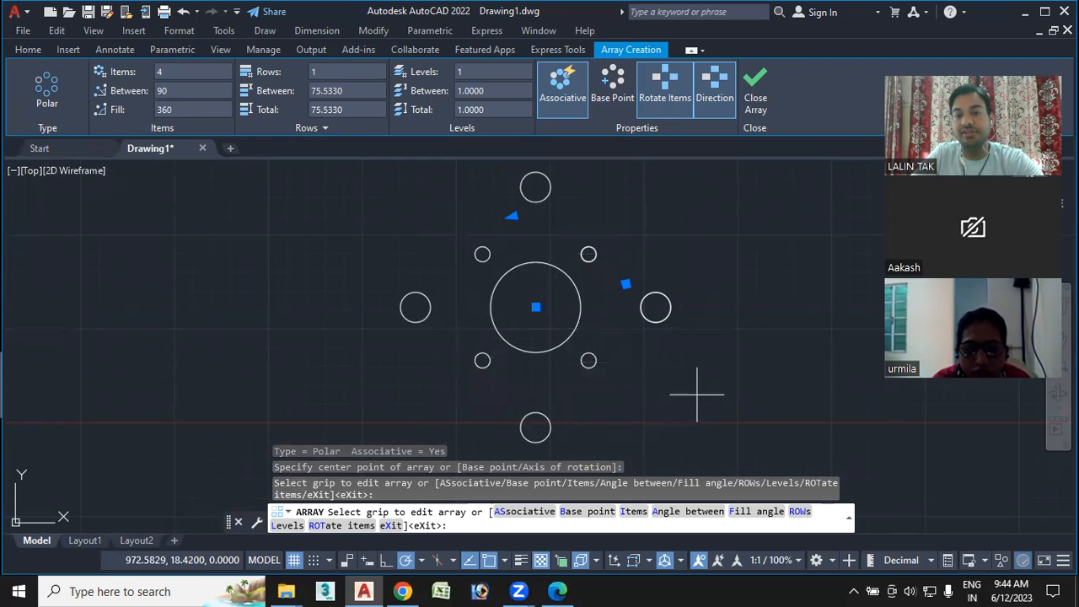
left_click(753, 100)
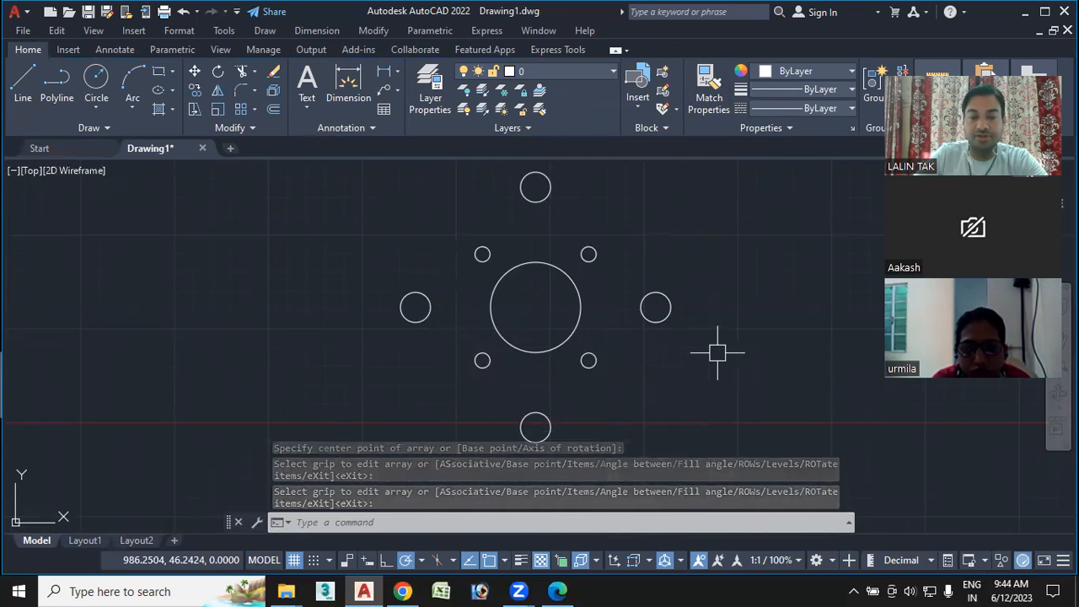
Switch to the workbook PDF and examine the dimensions of the octagon and square grid exercises on page 21.
left_click(557, 591)
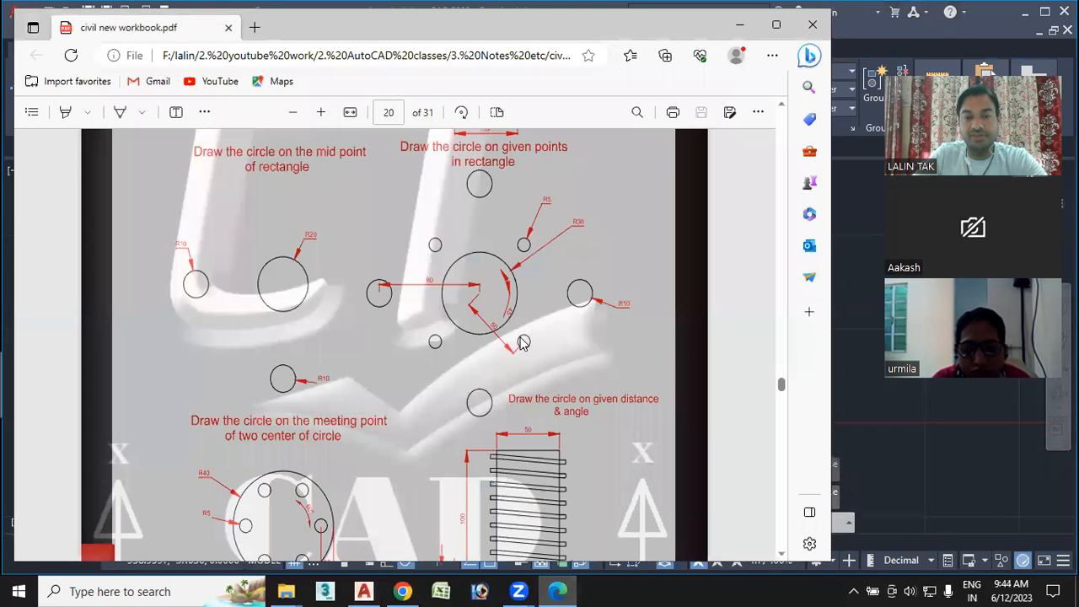
scroll(508, 305, "down", 10)
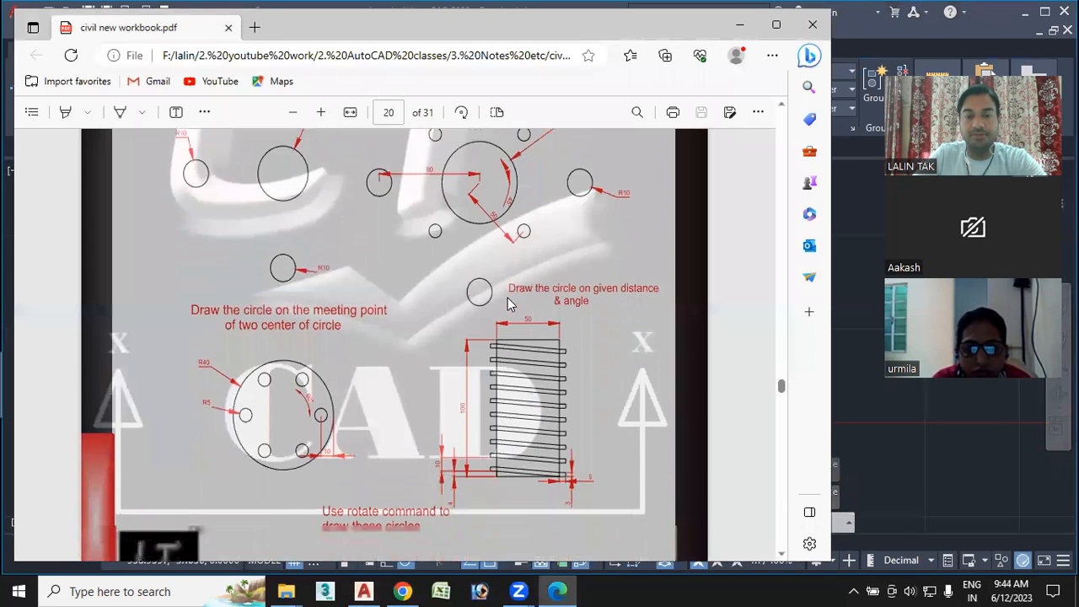
scroll(508, 306, "down", 5)
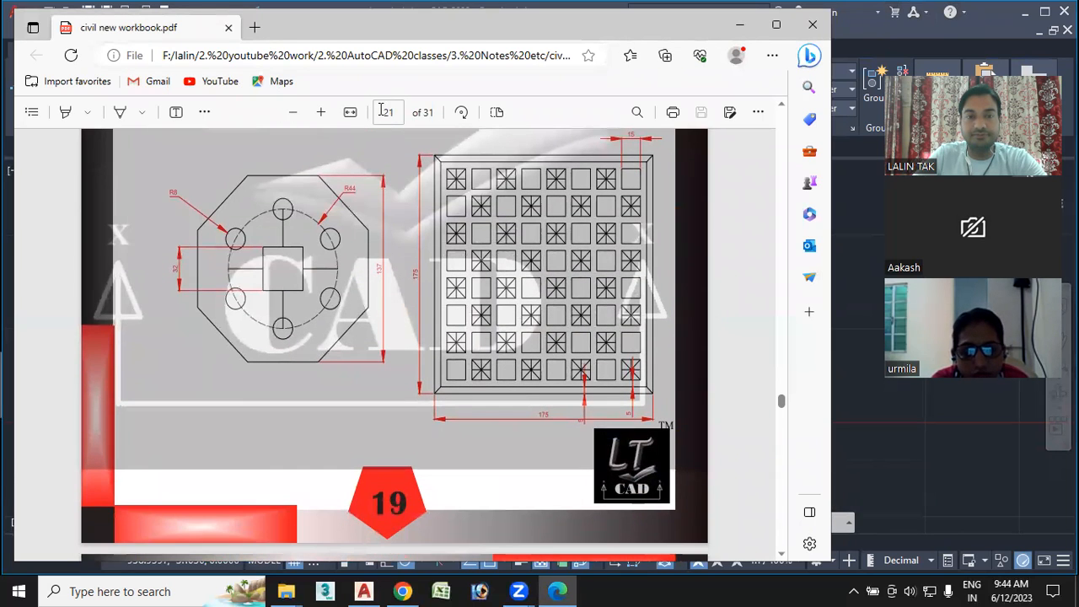
left_click(322, 112)
left_click(321, 112)
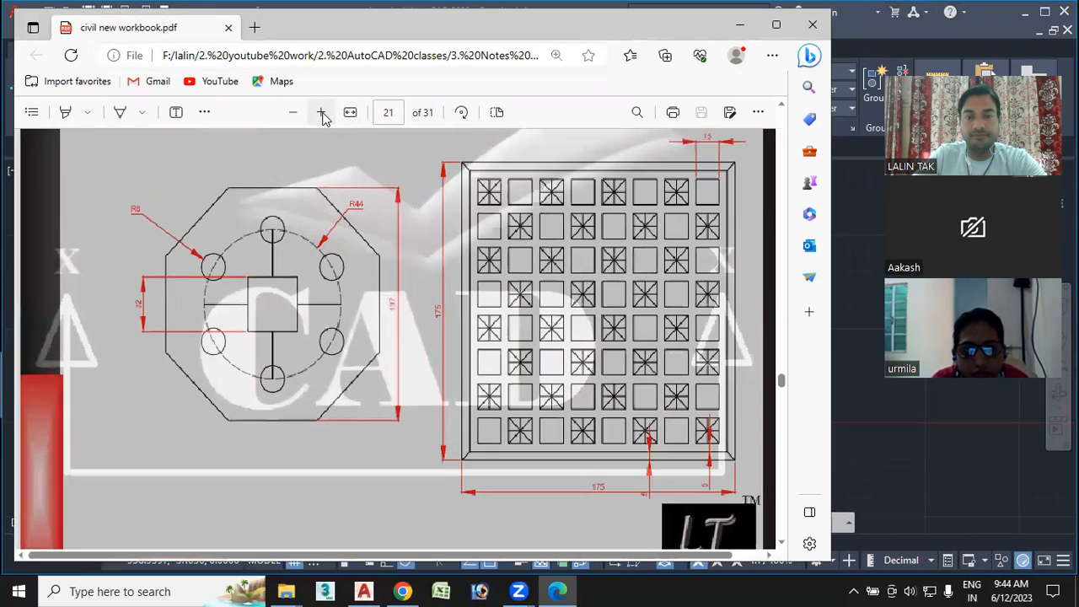
left_click(322, 112)
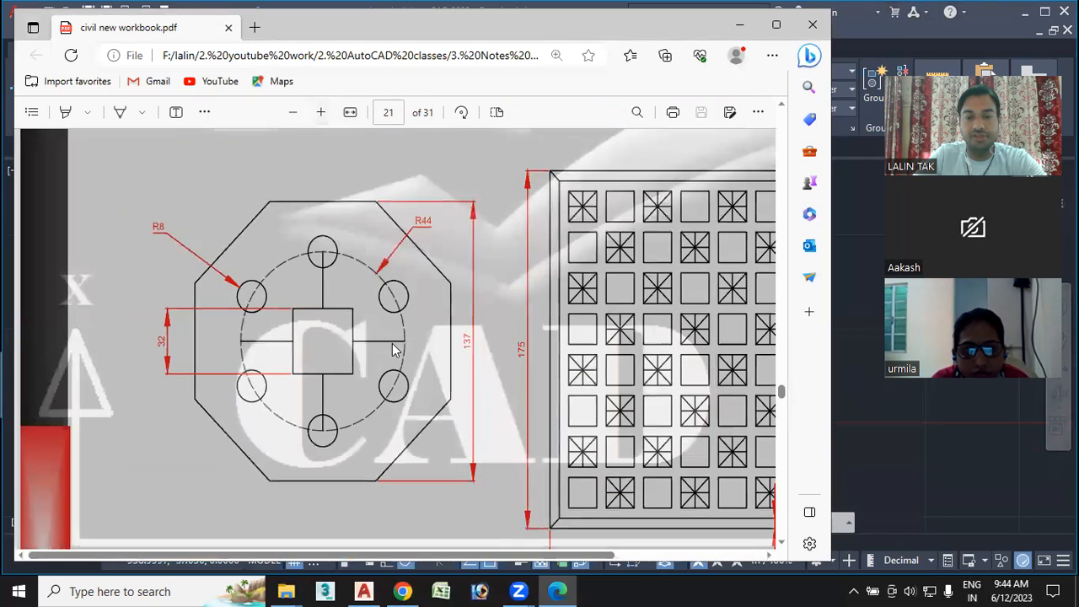
left_click(293, 113)
left_click_drag(333, 563, 364, 562)
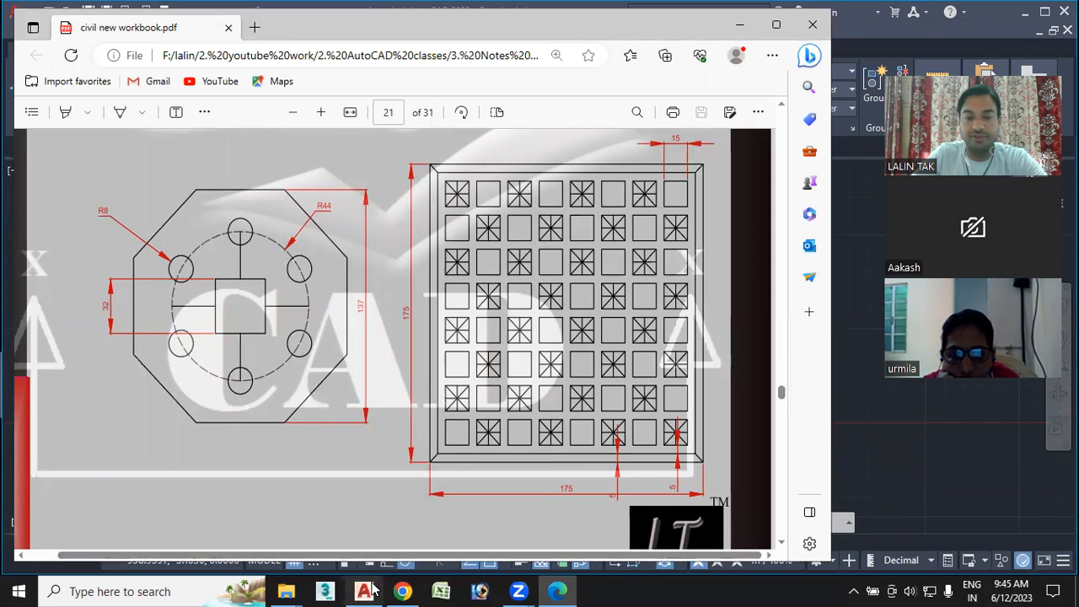
Switch to AutoCAD and, with Ortho on, draw a polyline segment 175 units straight down in the empty area beside the new circle array.
left_click(408, 590)
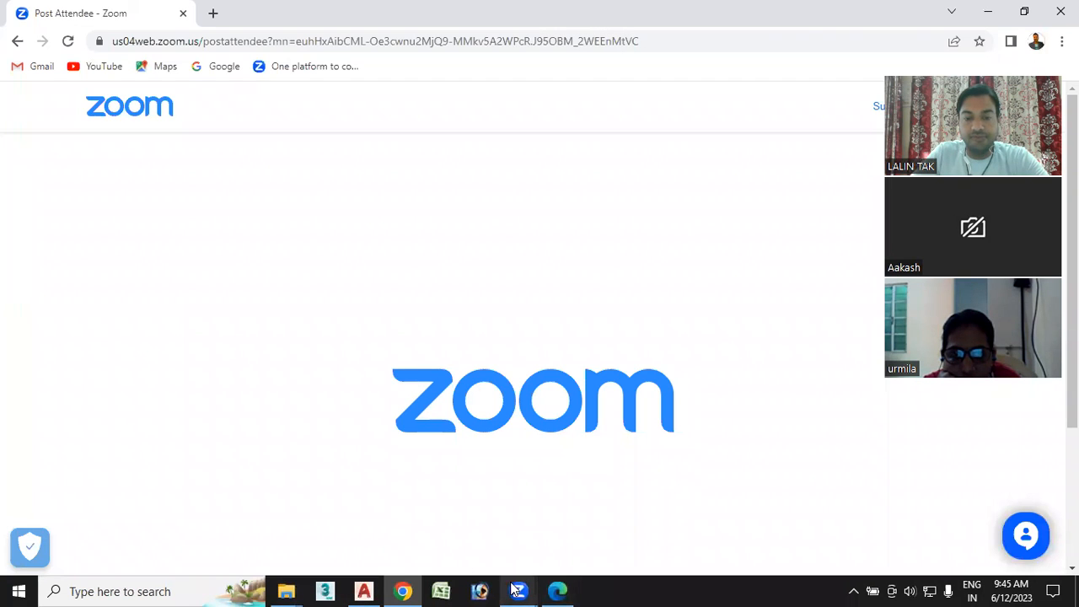
left_click(363, 591)
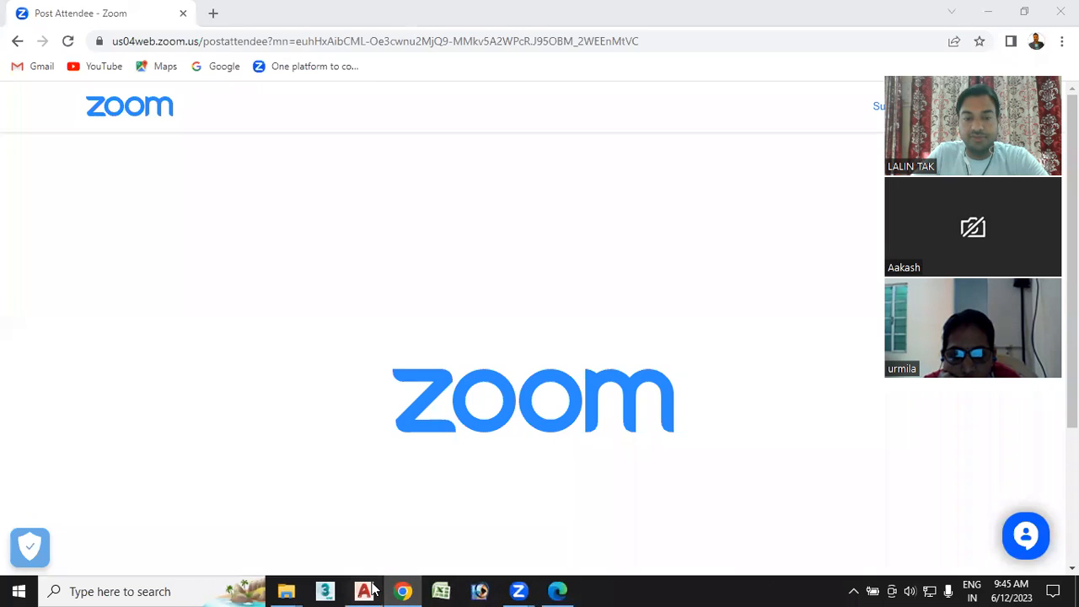
scroll(526, 301, "down", 4)
mouse_move(525, 301)
middle_mouse_down()
mouse_move(255, 314)
mouse_move(215, 329)
middle_mouse_up()
scroll(217, 349, "up", 4)
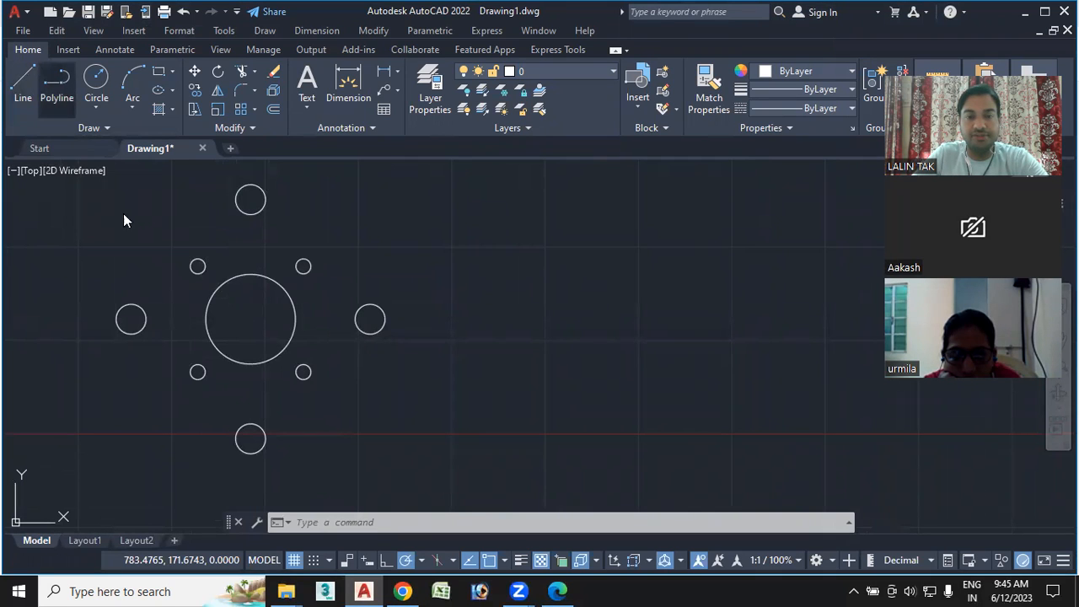
mouse_move(626, 390)
middle_mouse_down()
mouse_move(470, 392)
mouse_move(379, 349)
middle_mouse_up()
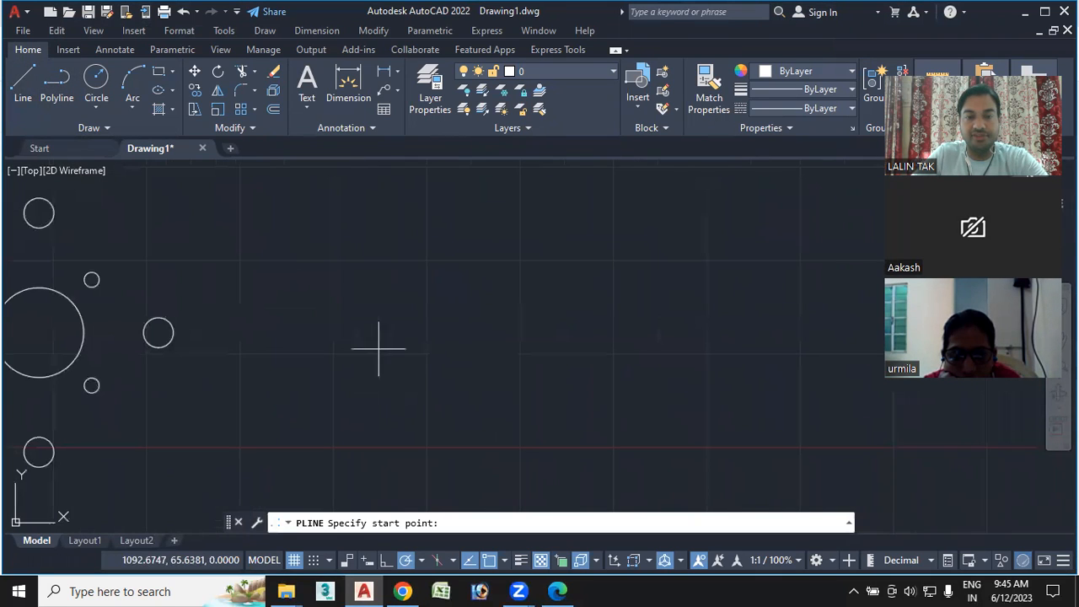
left_click(355, 253)
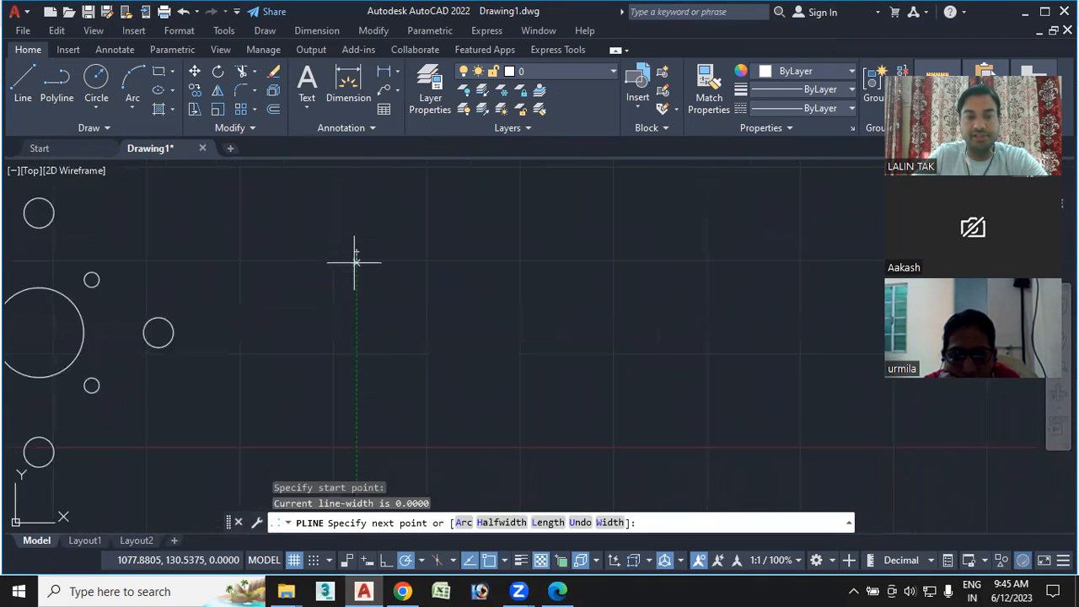
left_click(386, 560)
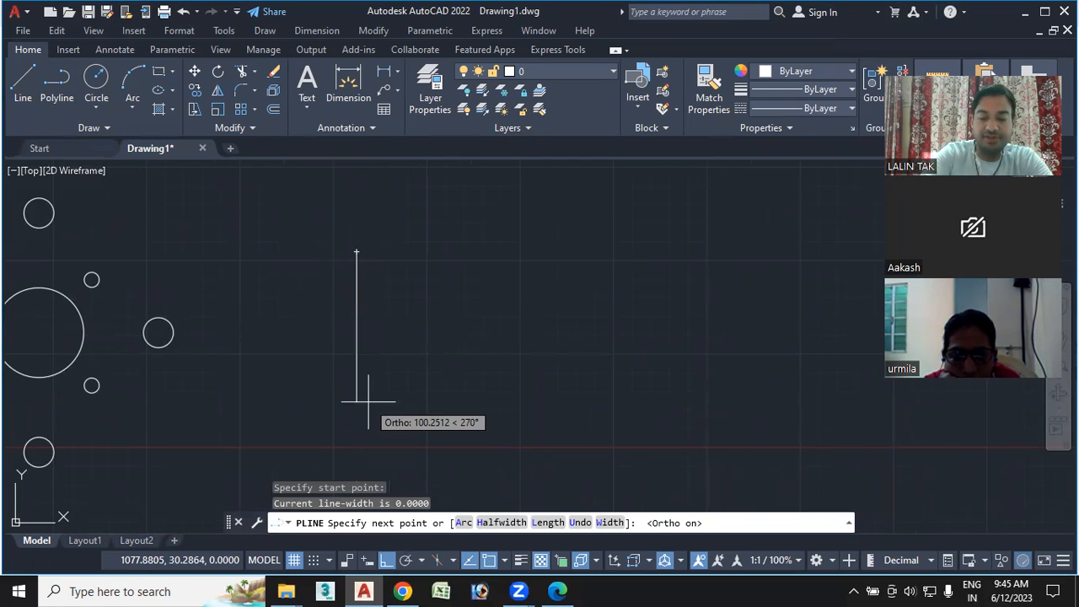
key("Return")
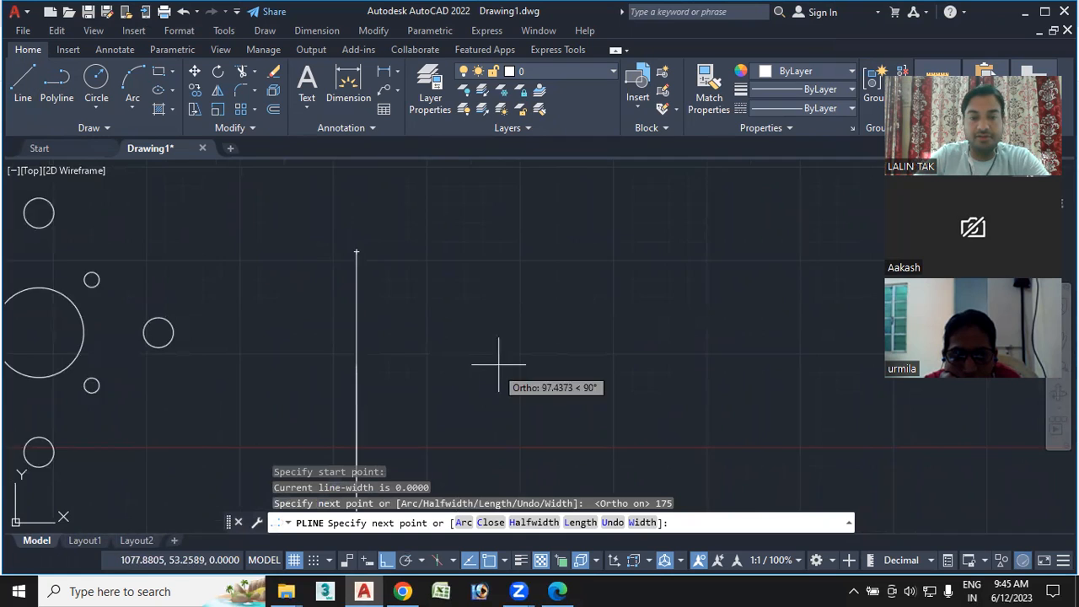
Complete the polyline as a square with three more sides of 175 units each.
scroll(502, 367, "down", 5)
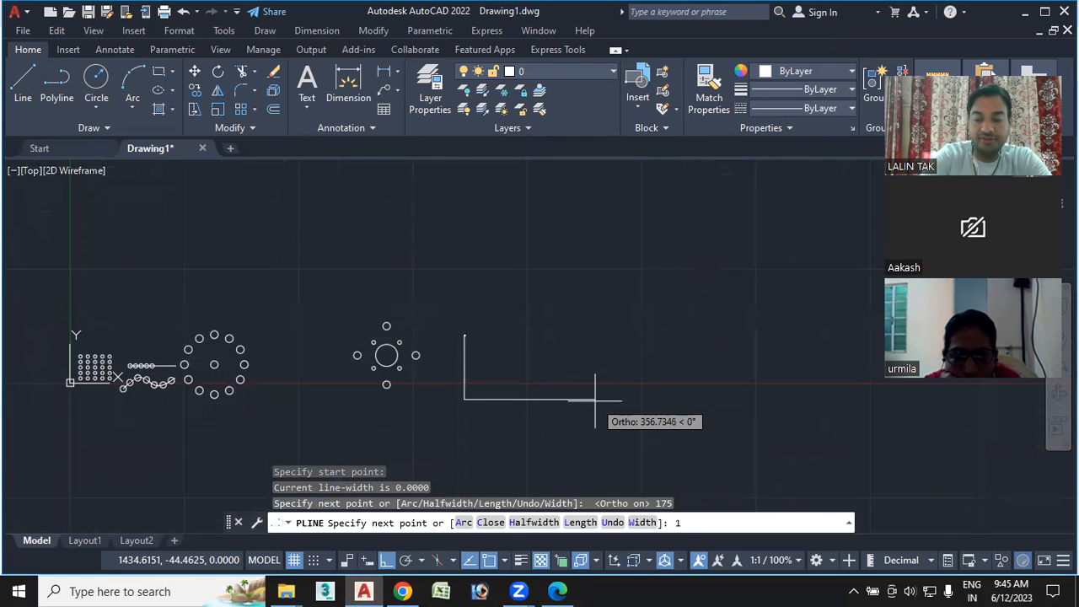
key("Return")
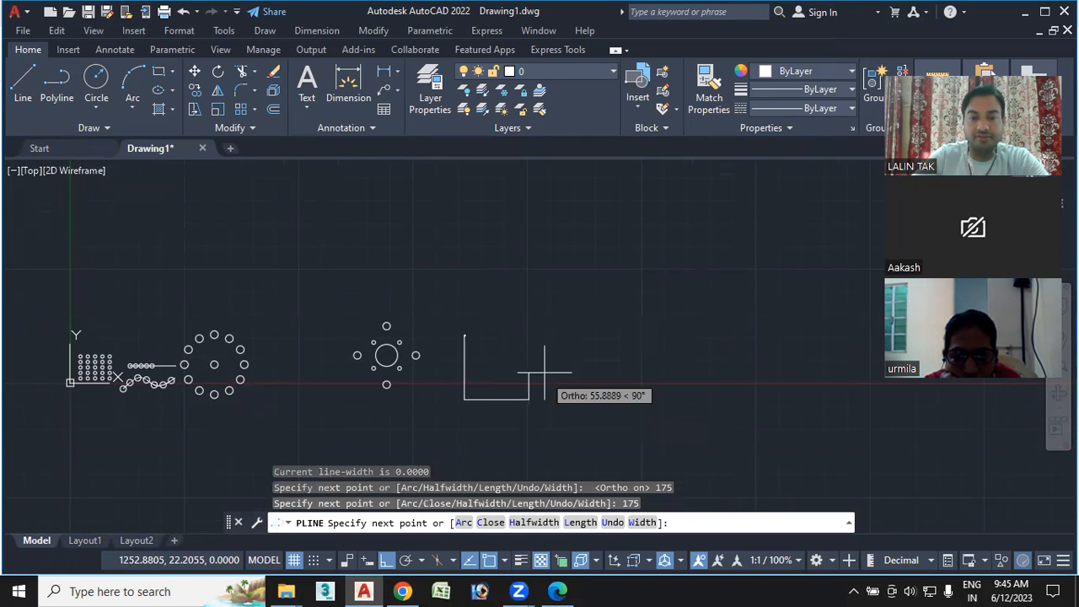
key("Return")
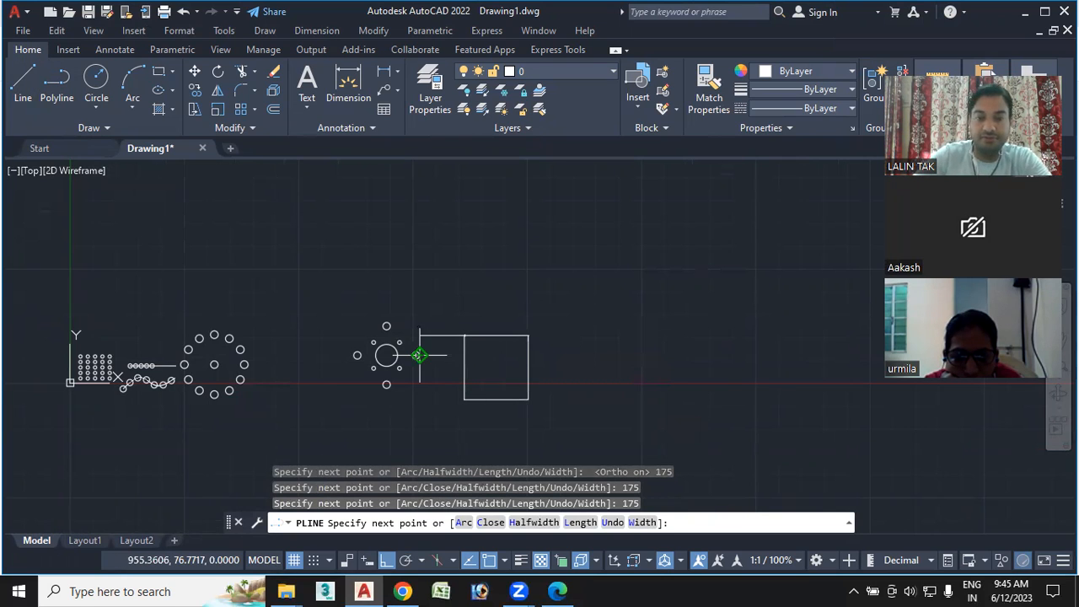
scroll(441, 349, "up", 2)
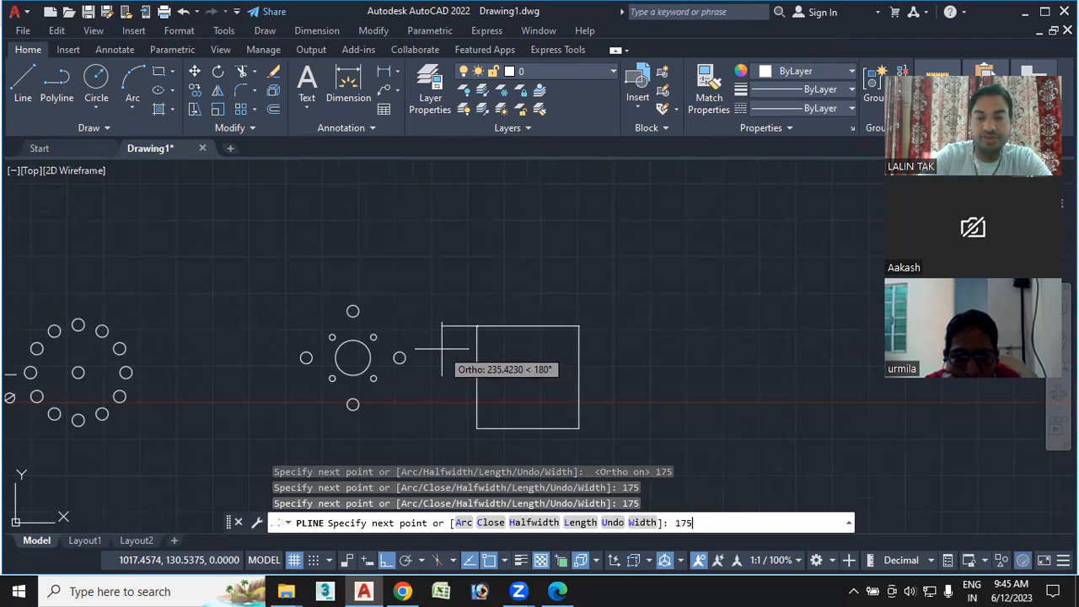
type("175")
key("Return")
key("Escape")
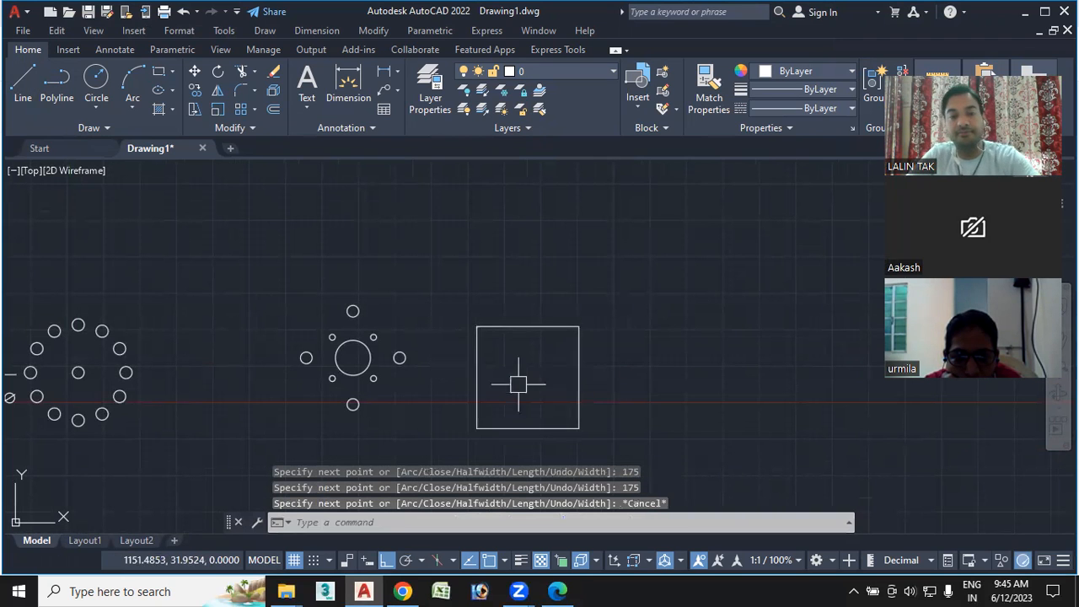
Offset the 175-unit square inward by 5 units.
scroll(523, 381, "up", 2)
middle_click_drag(523, 380, 497, 333)
scroll(497, 333, "up", 2)
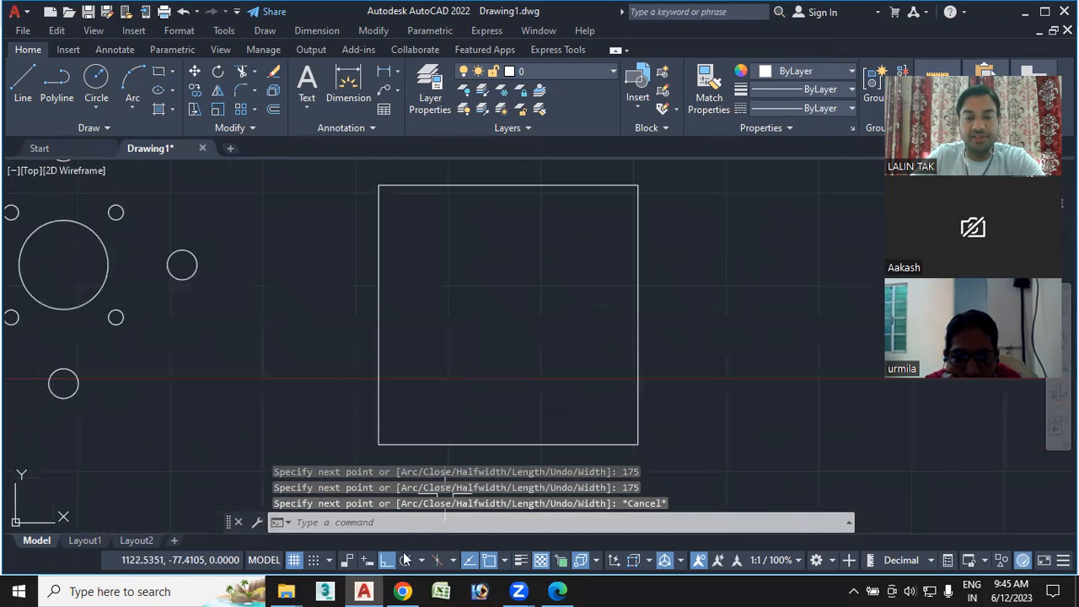
type("o")
key("Return")
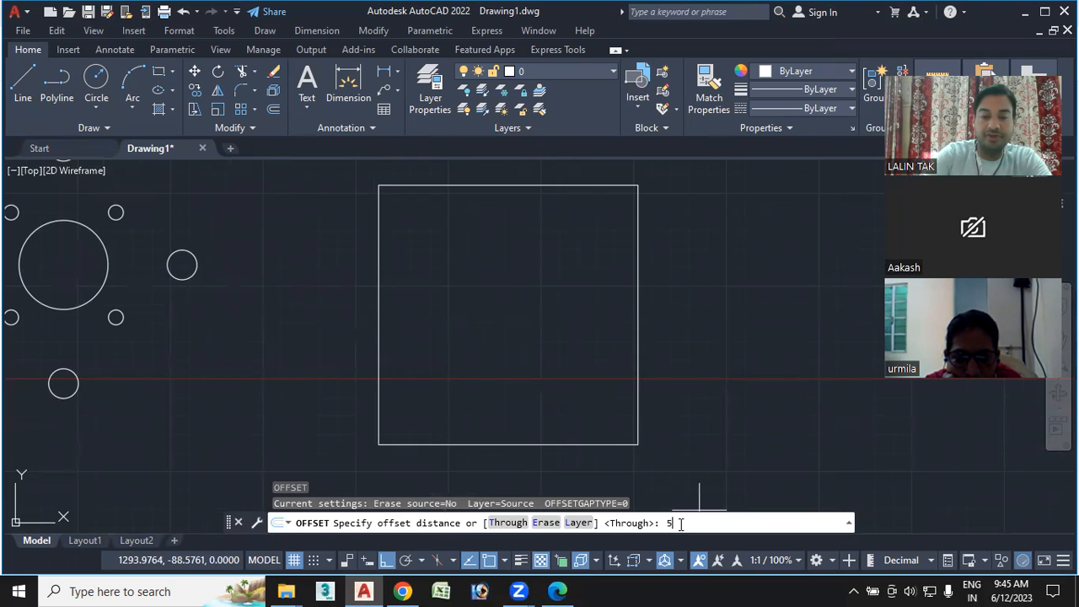
key("Return")
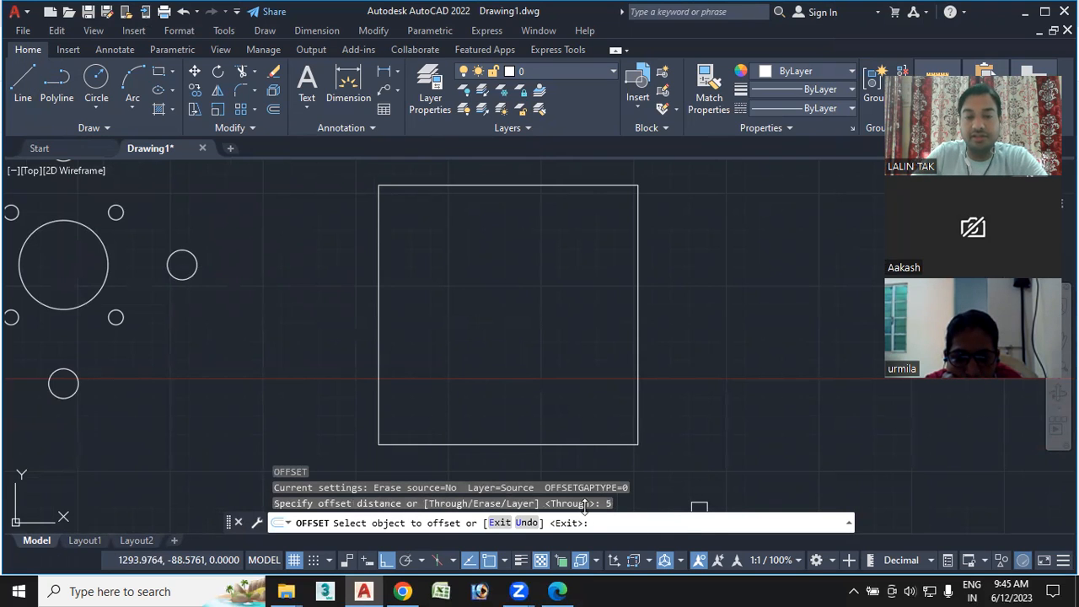
left_click(553, 444)
left_click(541, 322)
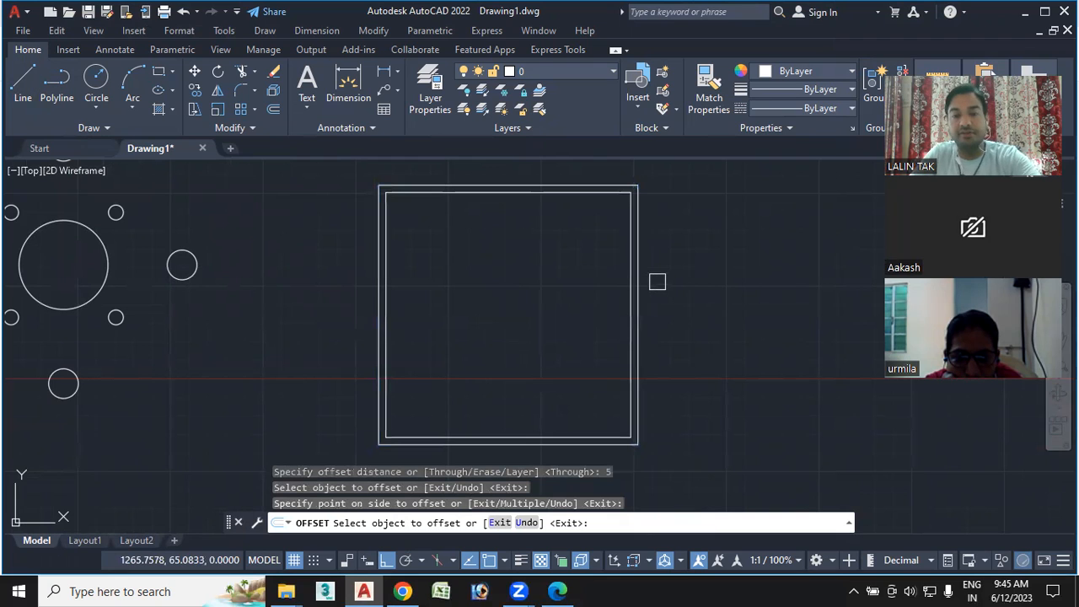
key("Escape")
With Ortho off, draw a diagonal line joining the upper-left corners of the outer and inner squares.
left_click(23, 84)
scroll(388, 193, "up", 6)
middle_click_drag(376, 203, 334, 304)
left_click(323, 258)
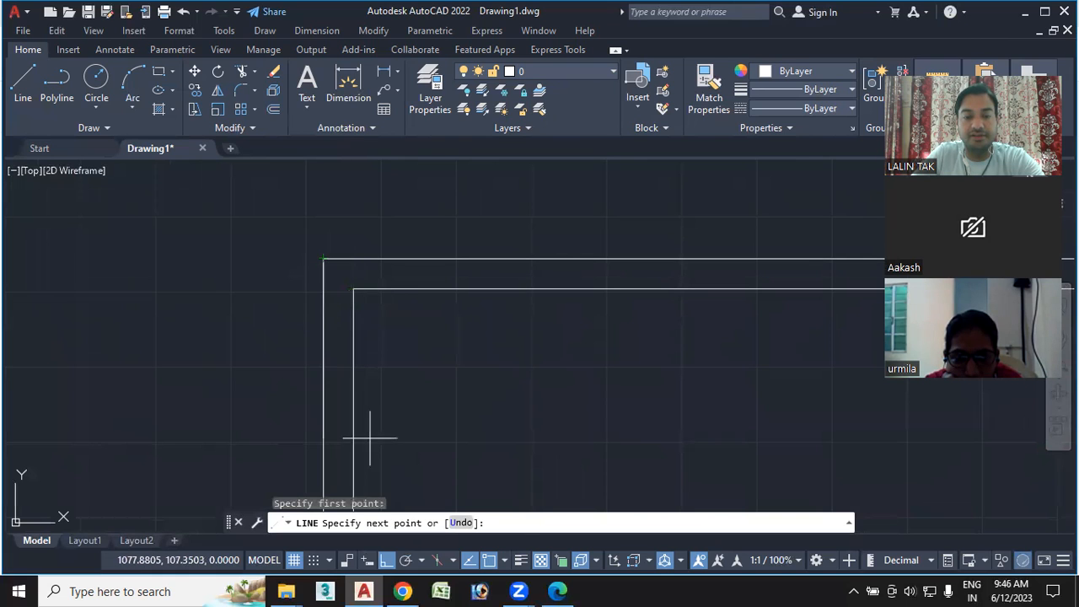
key("F8")
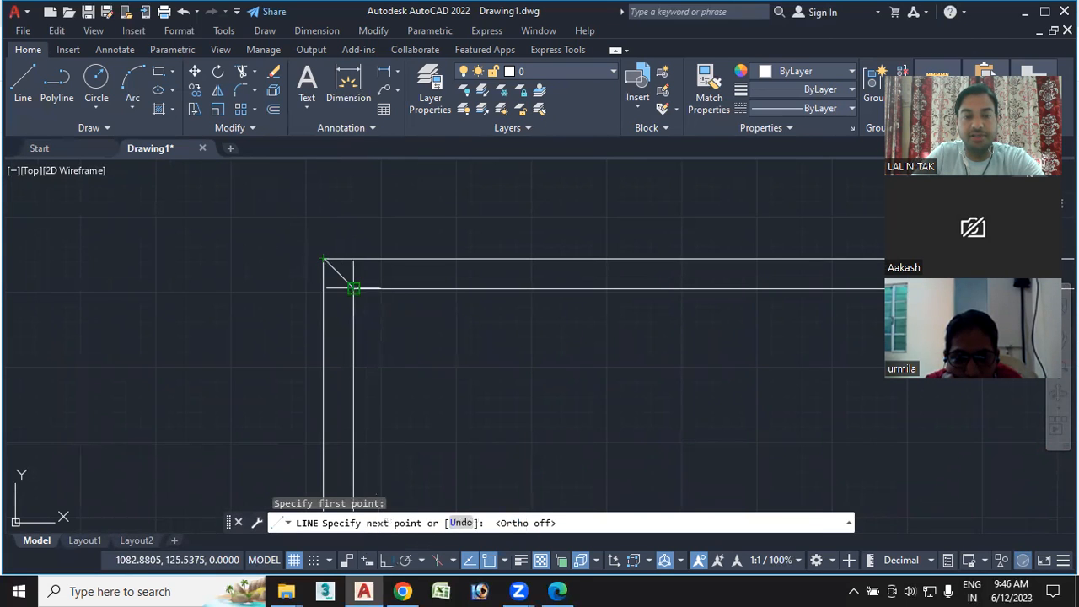
key("Escape")
Draw a diagonal line joining the upper-right corners of the outer and inner squares.
scroll(489, 337, "down", 4)
scroll(508, 316, "up", 3)
type("l")
key("Return")
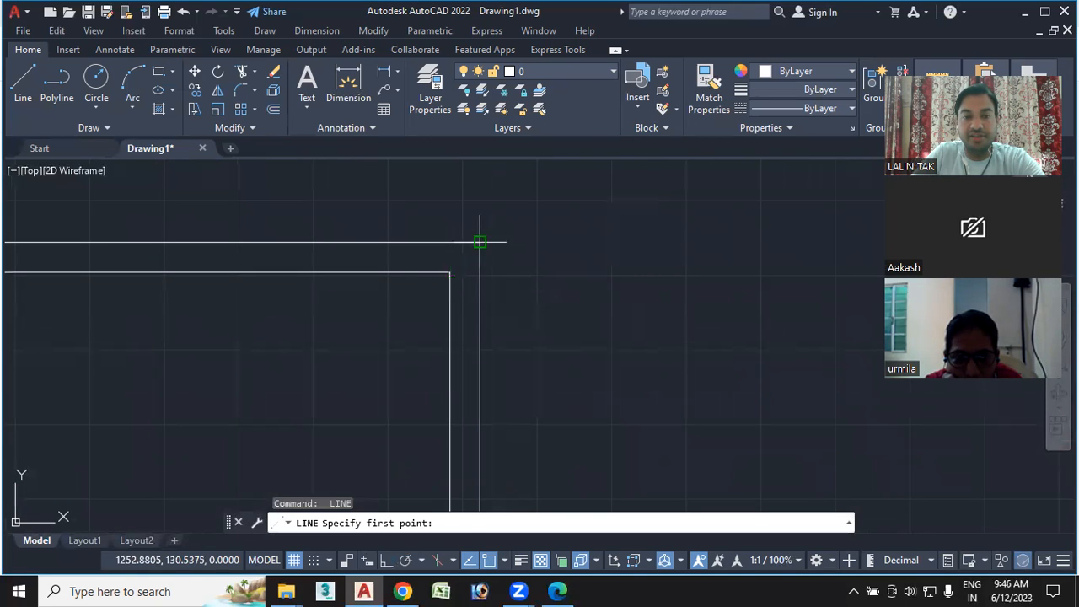
left_click(479, 242)
left_click(450, 272)
key("Return")
Draw a diagonal line joining the lower-right corners of the outer and inner squares.
scroll(563, 293, "down", 4)
middle_click_drag(564, 313, 612, 195)
type("l")
key("Return")
scroll(584, 430, "up", 4)
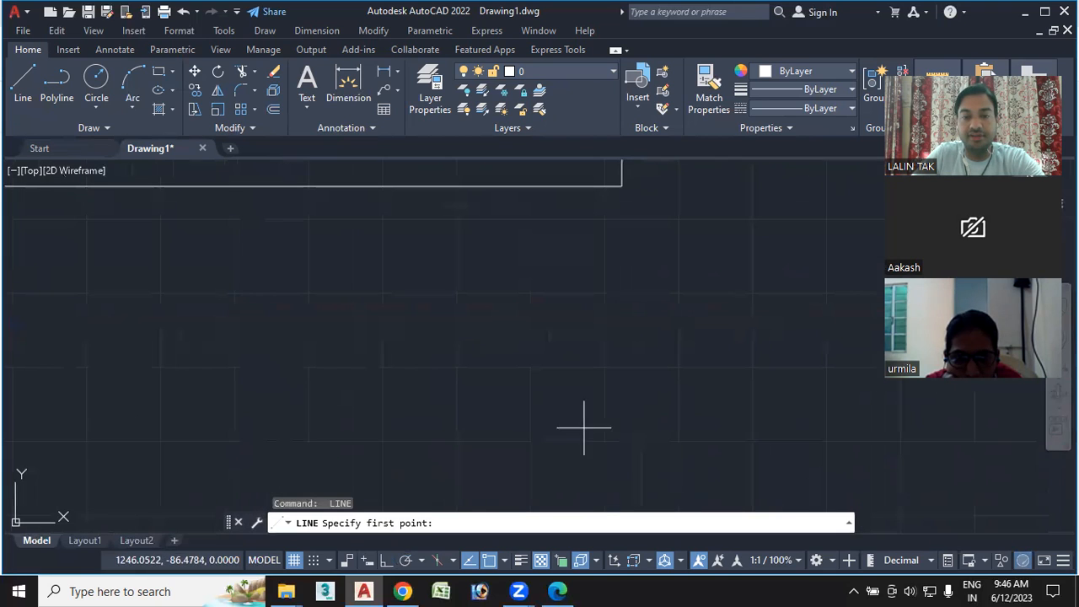
left_click(600, 314)
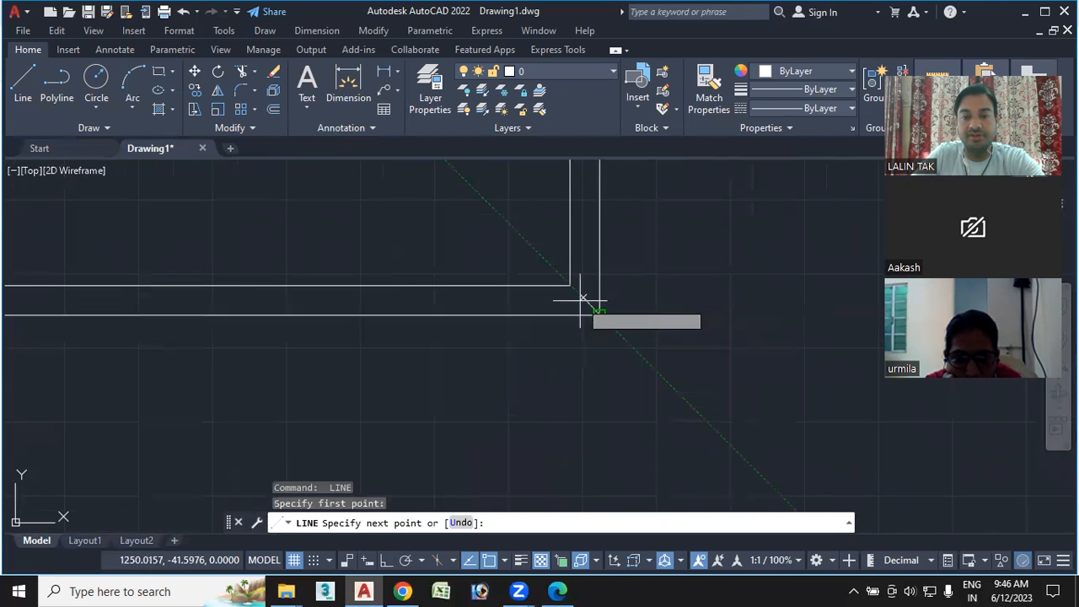
left_click(570, 287)
key("Escape")
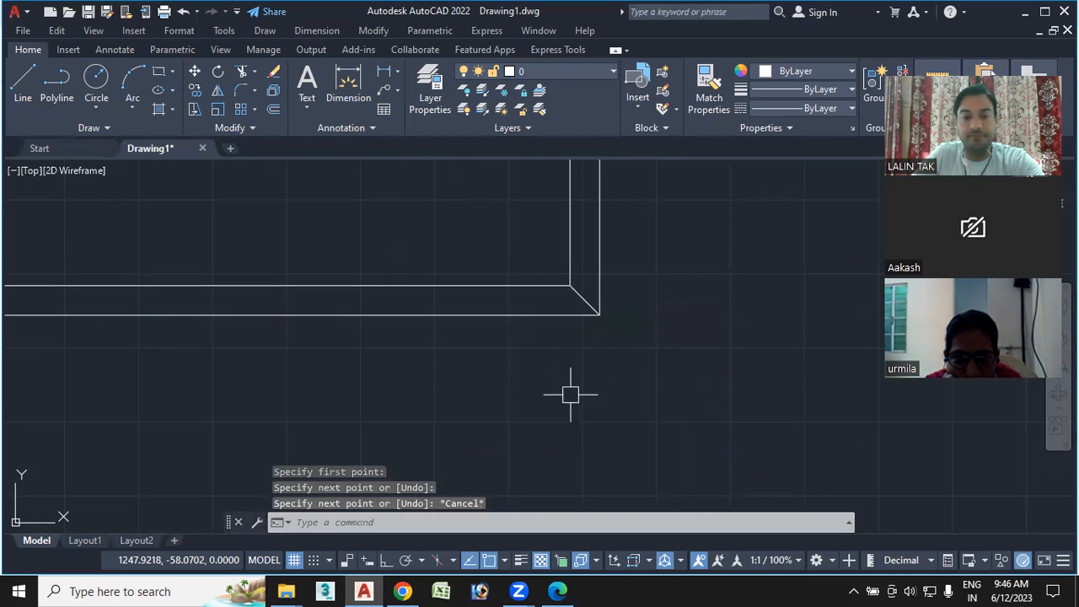
Draw a diagonal line joining the lower-left corners of the outer and inner squares.
key("Return")
middle_click_drag(426, 397, 770, 399)
middle_click_drag(342, 349, 759, 377)
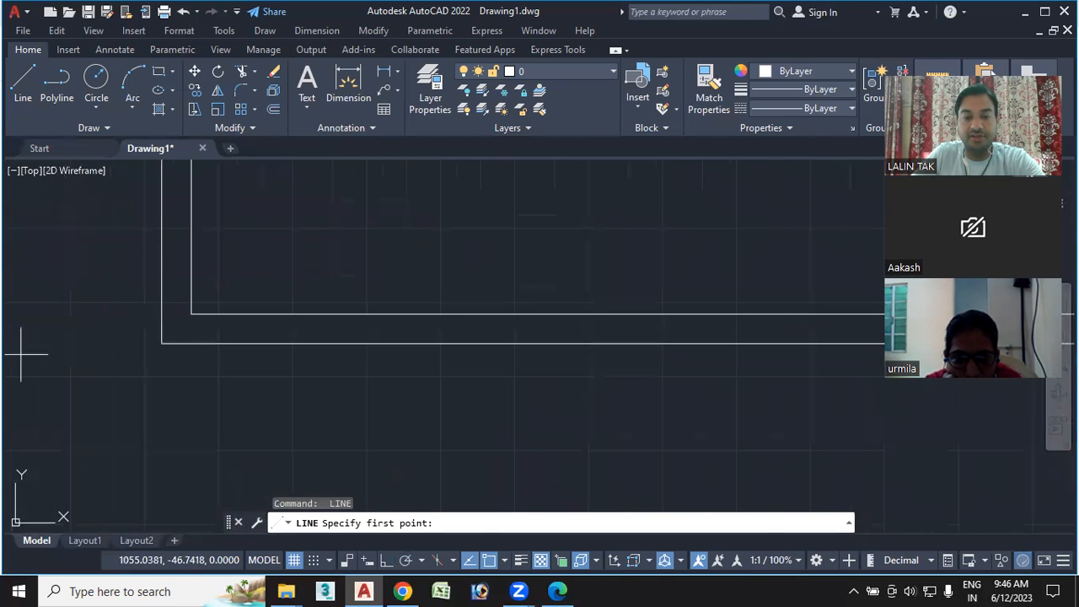
left_click(162, 343)
left_click(191, 313)
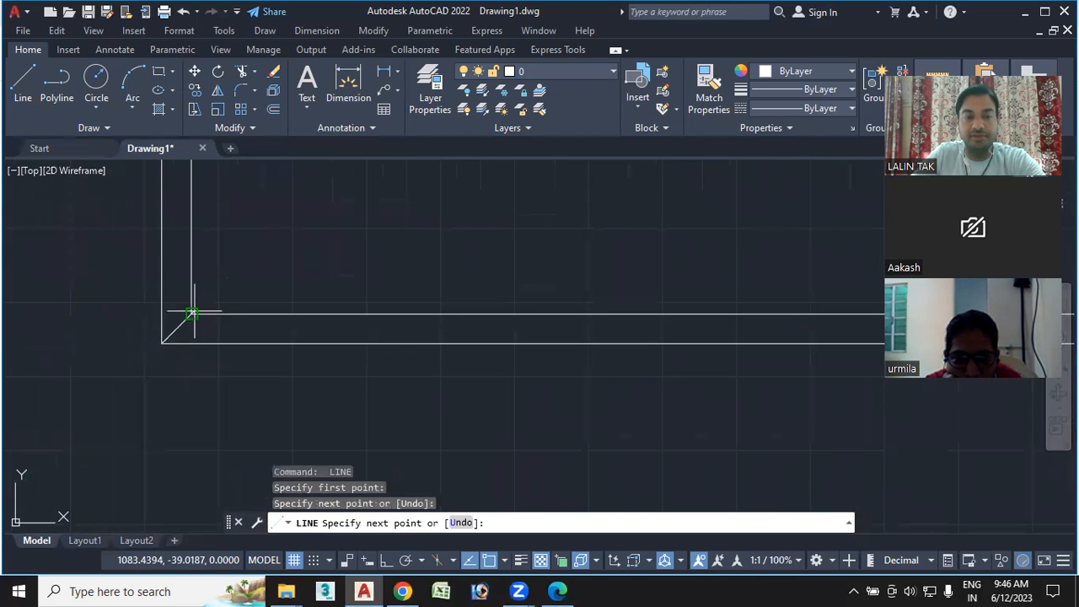
key("Escape")
scroll(318, 386, "down", 9)
middle_click_drag(369, 321, 403, 369)
scroll(400, 366, "up", 2)
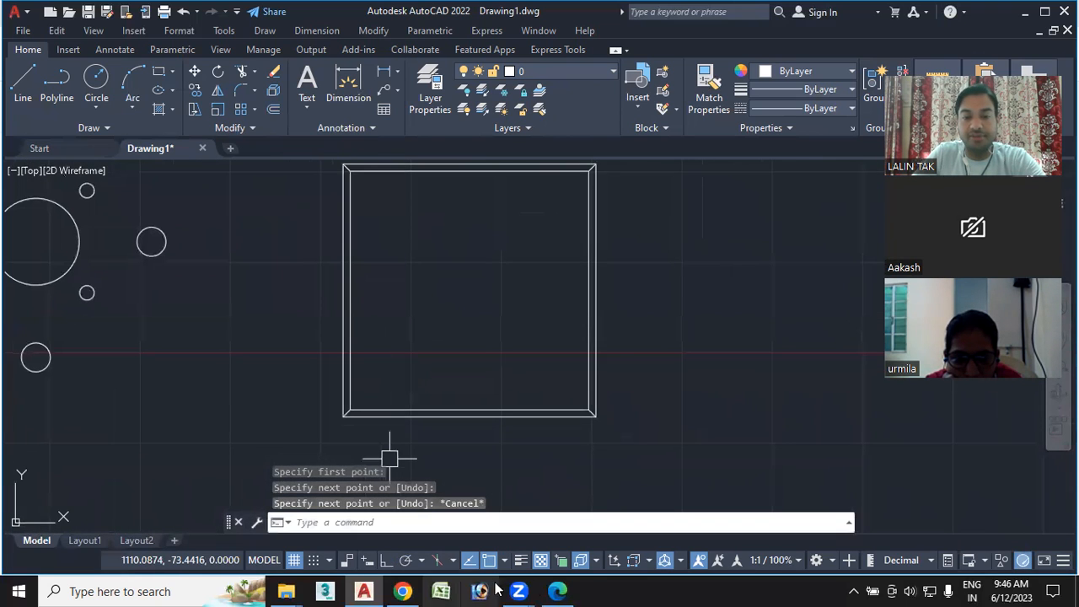
Switch to the workbook PDF in Edge and examine the small squares' size and their offset from the inner border in the 175-unit grid exercise.
left_click(559, 590)
scroll(438, 452, "up", 1)
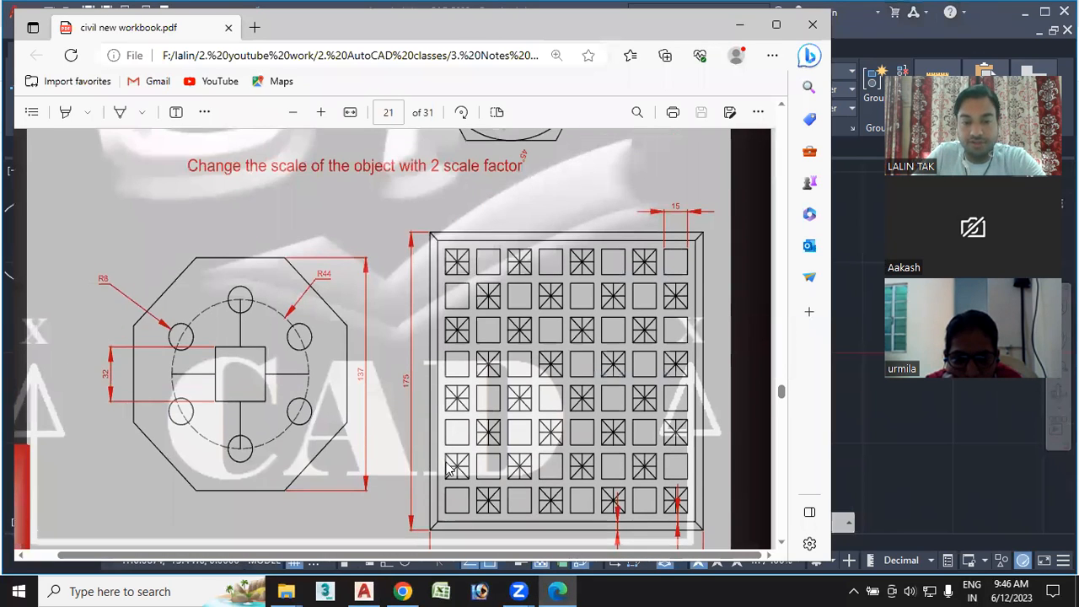
scroll(450, 446, "down", 3)
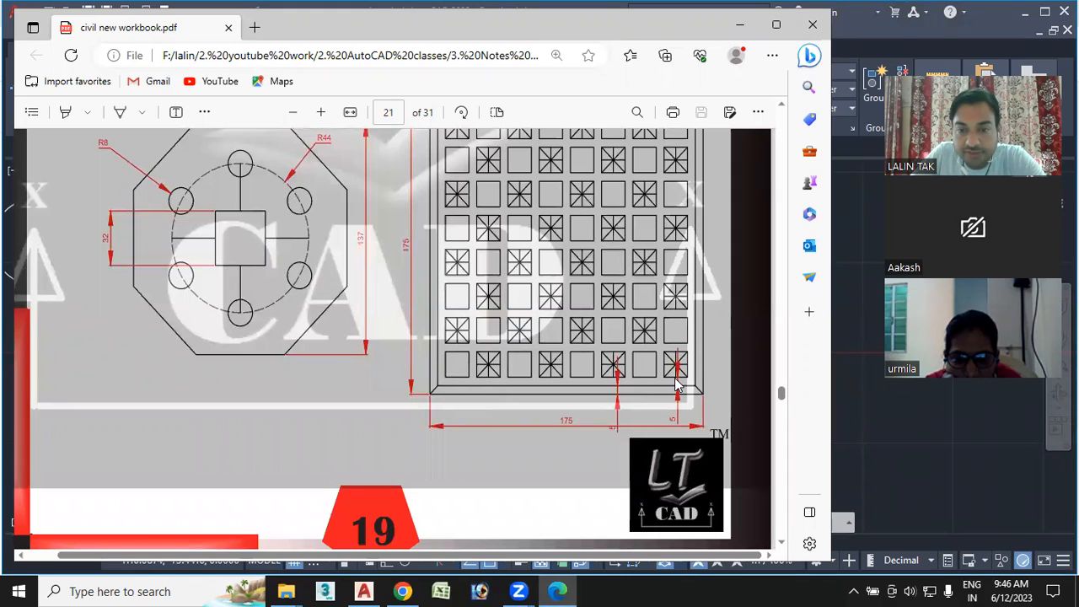
scroll(675, 388, "up", 1)
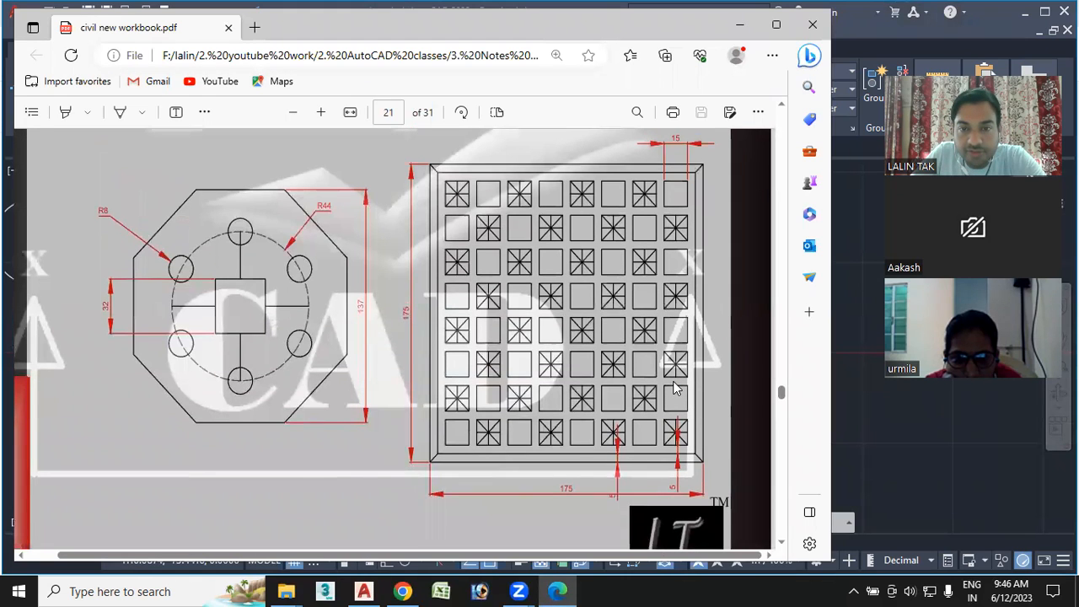
scroll(683, 471, "down", 1)
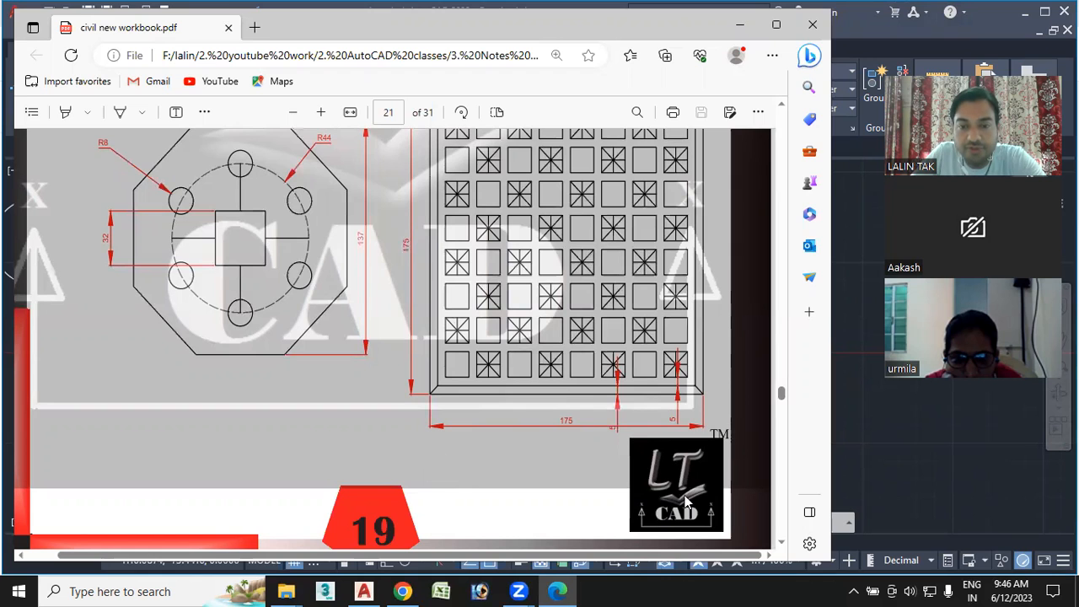
left_click(402, 590)
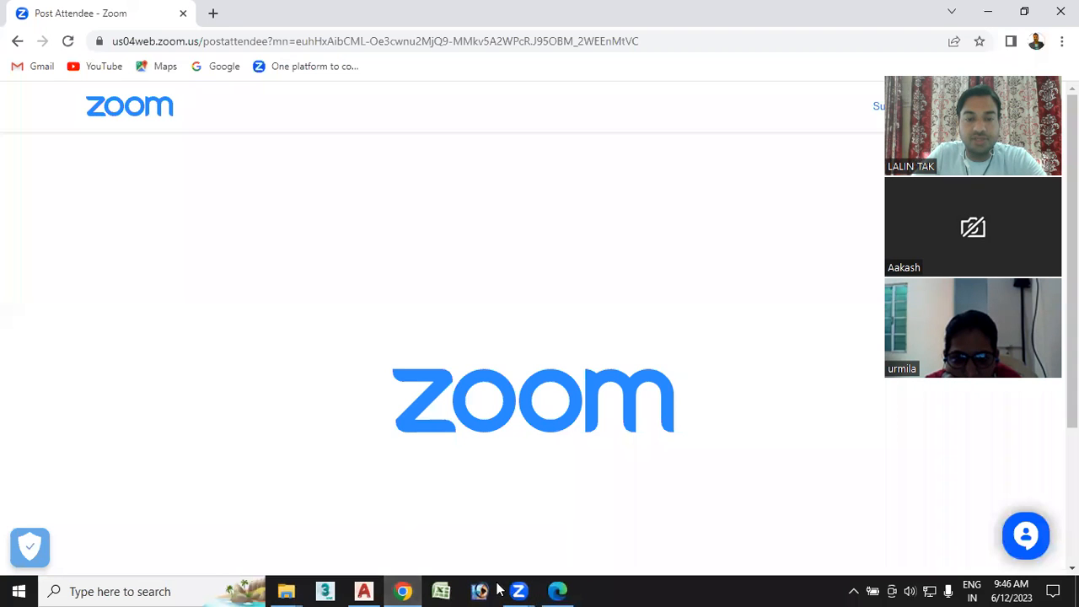
Switch back to AutoCAD and draw a diagonal helper line from the inner square's lower-left corner to the relative point @5,5.
left_click(363, 591)
scroll(354, 440, "up", 5)
middle_click_drag(378, 373, 328, 462)
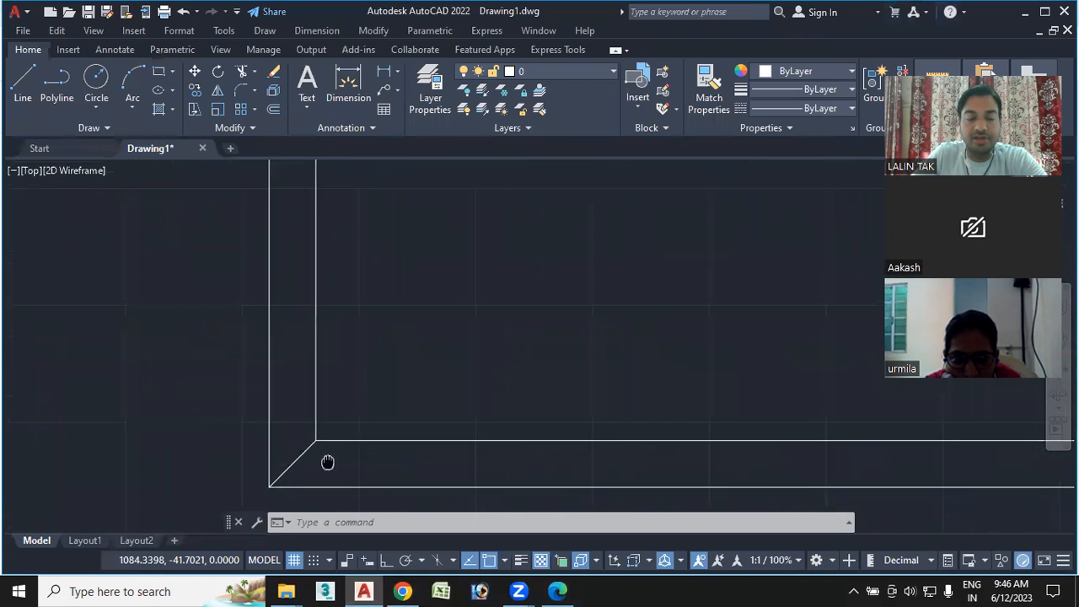
mouse_move(313, 357)
middle_mouse_down()
mouse_move(384, 350)
mouse_move(337, 381)
middle_mouse_up()
scroll(342, 357, "down", 1)
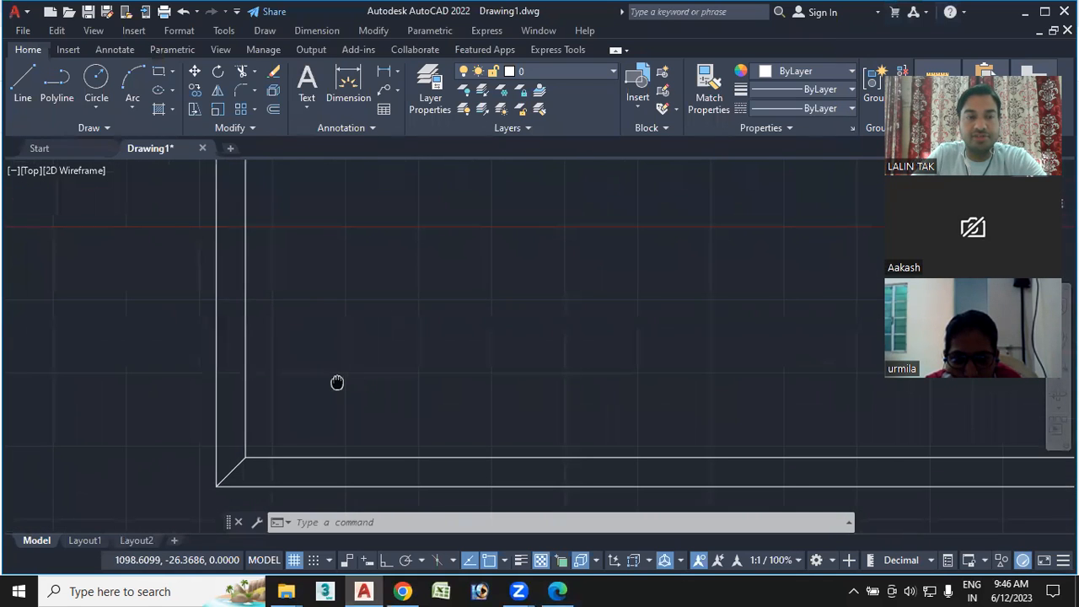
left_click(24, 83)
middle_click_drag(388, 413, 410, 368)
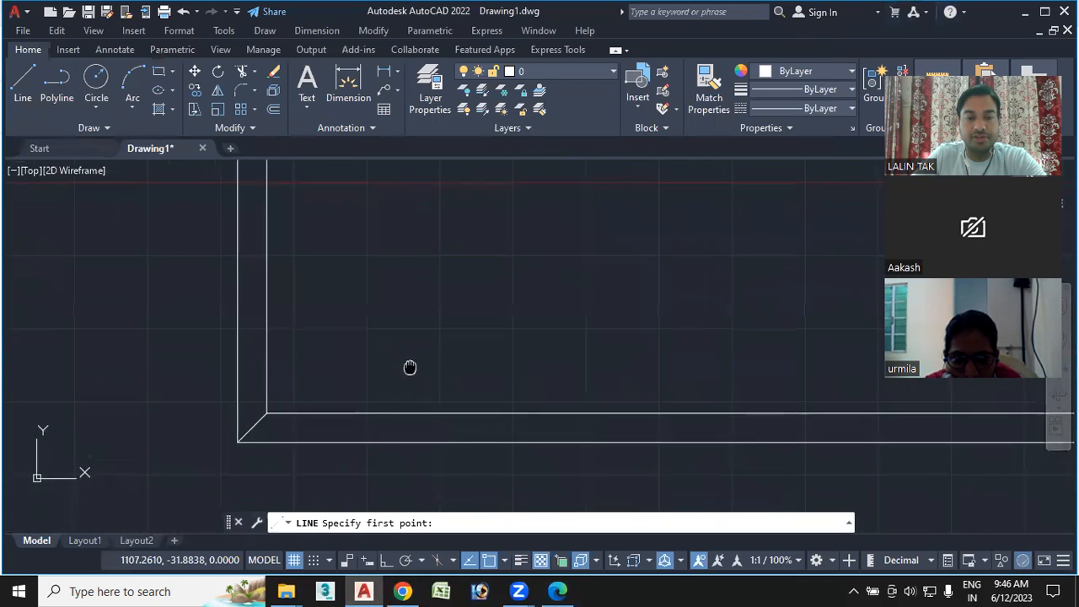
left_click(266, 412)
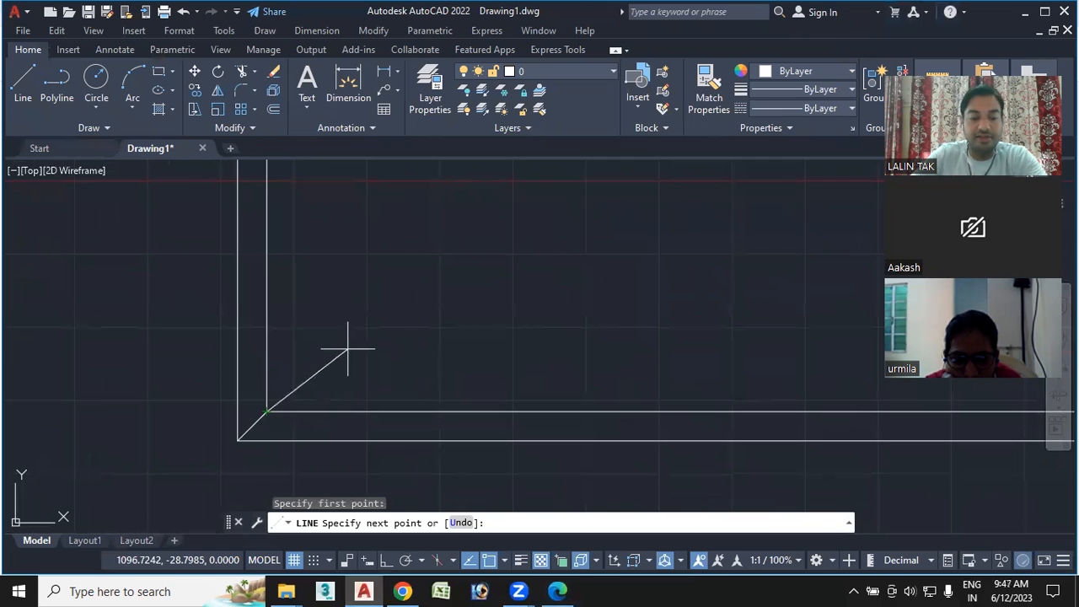
type("@")
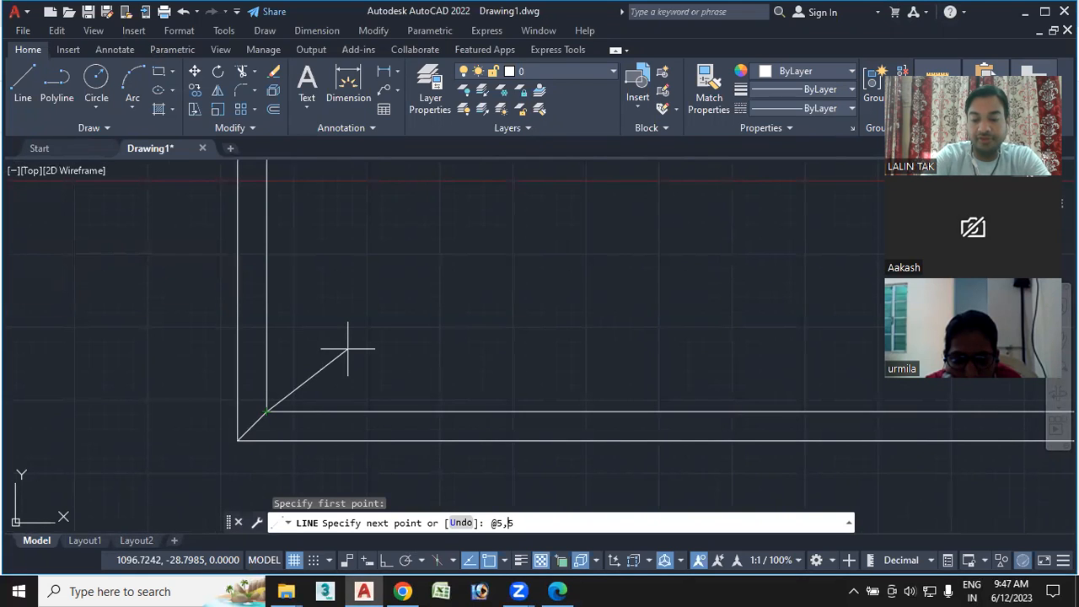
type("5,5")
key("Return")
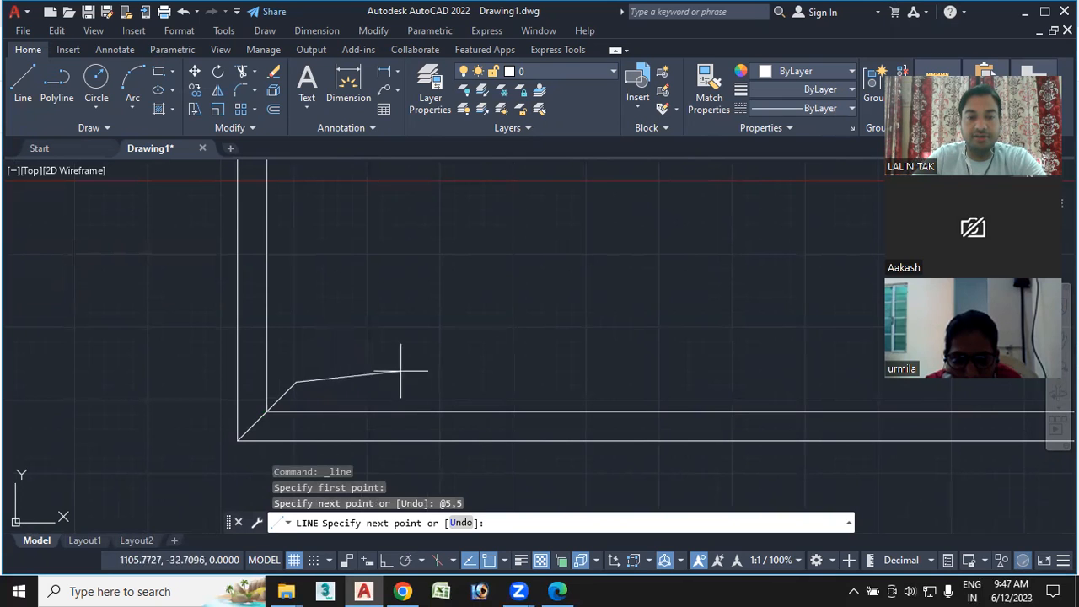
key("Escape")
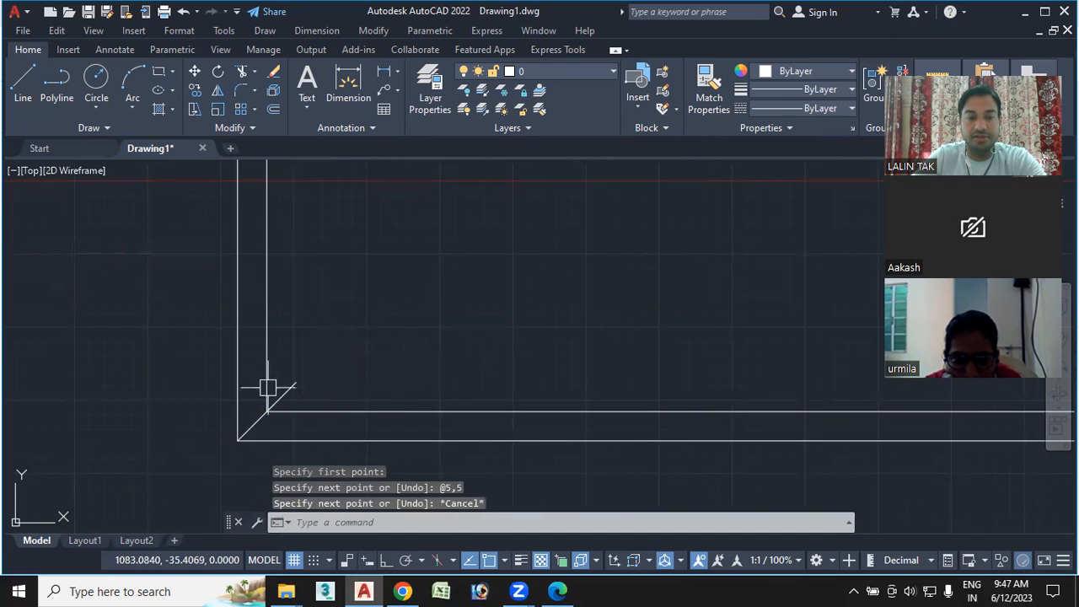
Start a polyline at the helper line's free end and draw a 15-unit horizontal side, checking the small square's size in the workbook PDF.
left_click(56, 84)
left_click(296, 381)
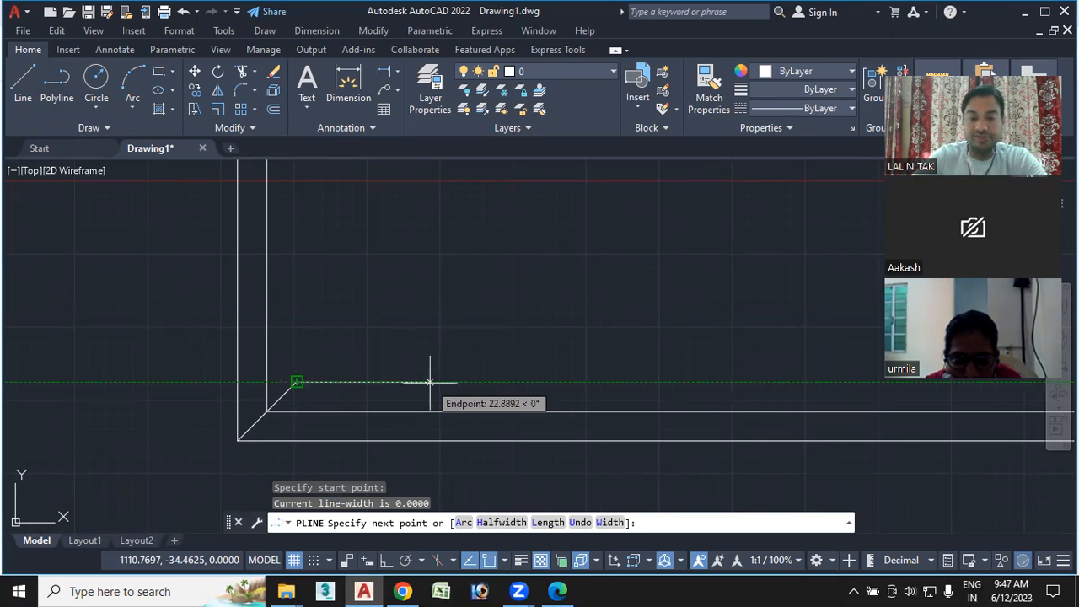
left_click(557, 591)
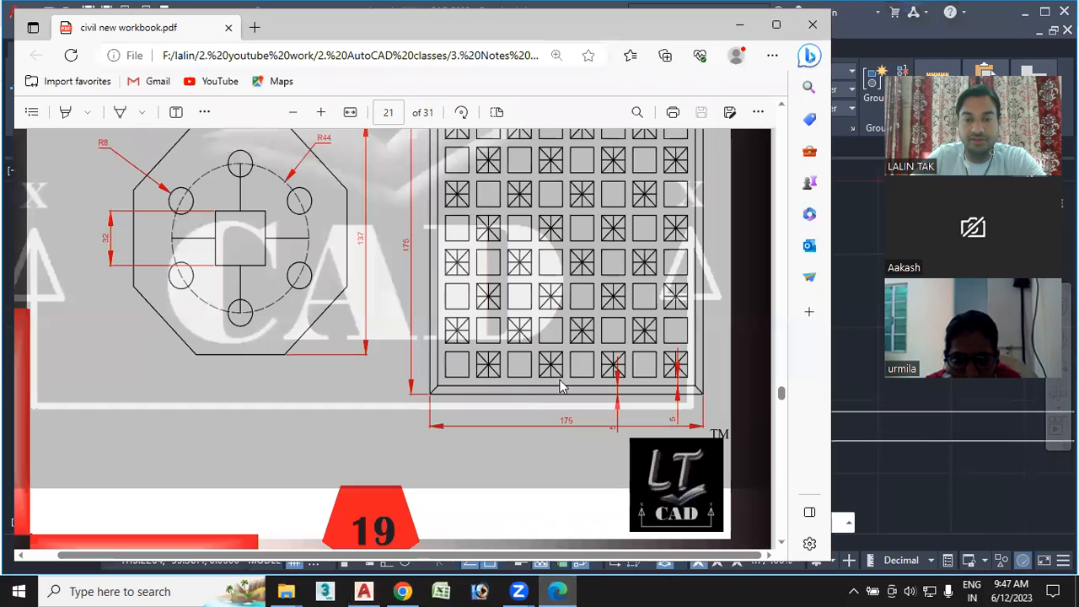
scroll(618, 377, "up", 3)
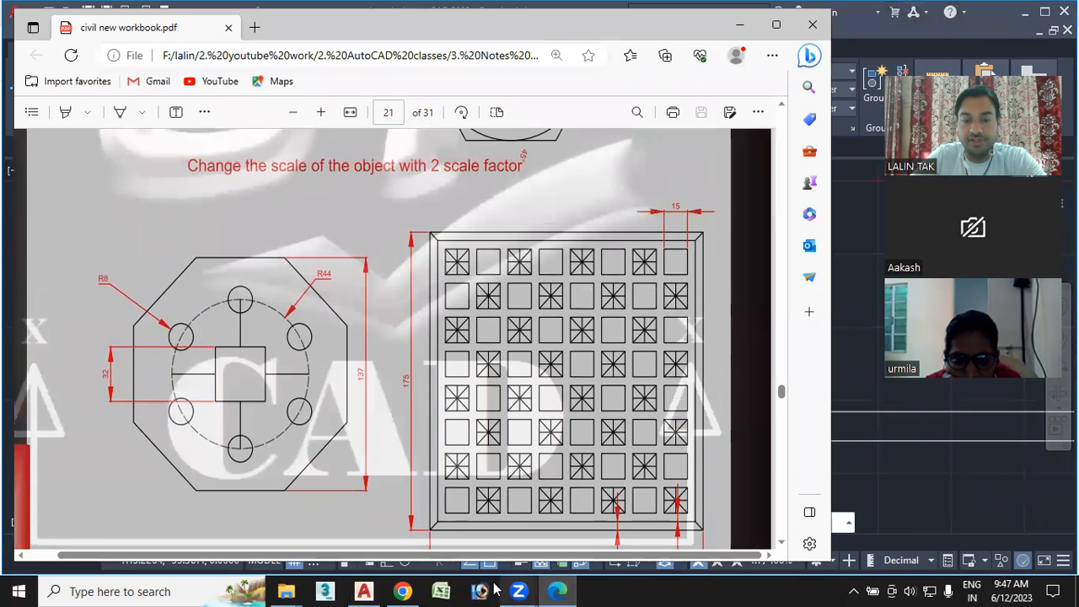
left_click(364, 591)
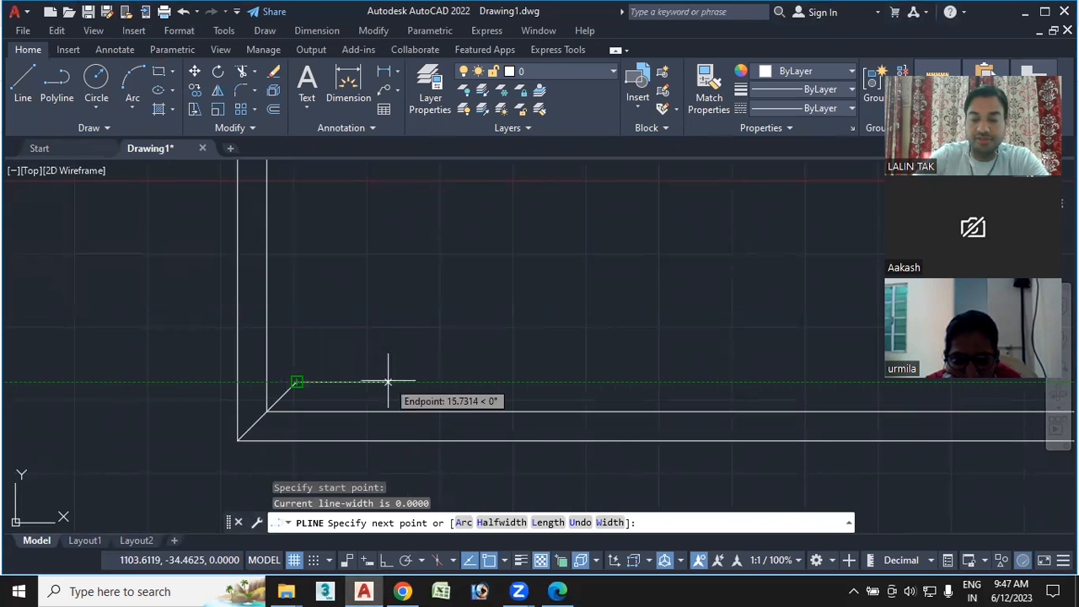
type("15")
key("Return")
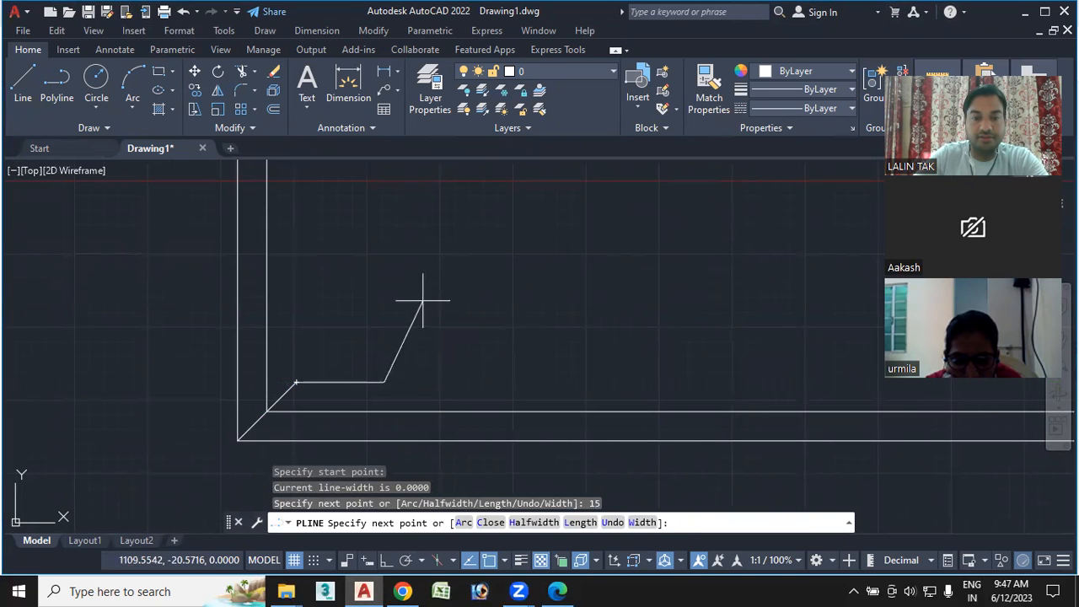
With Ortho on, complete the small square with three more 15-unit polyline sides and erase the diagonal helper line.
left_click(386, 559)
type("15")
key("Return")
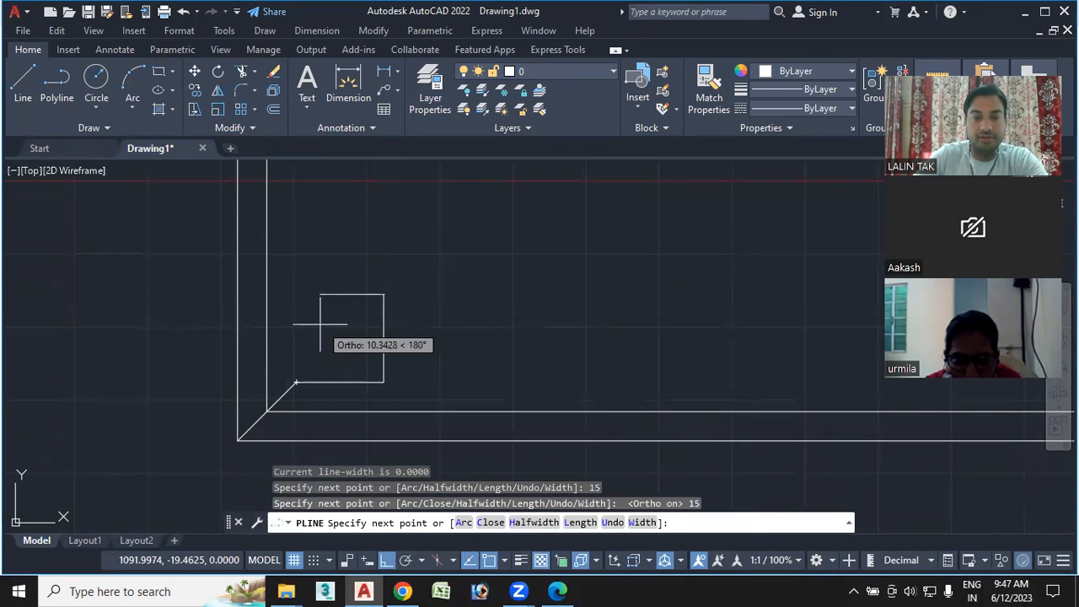
type("15")
key("Return")
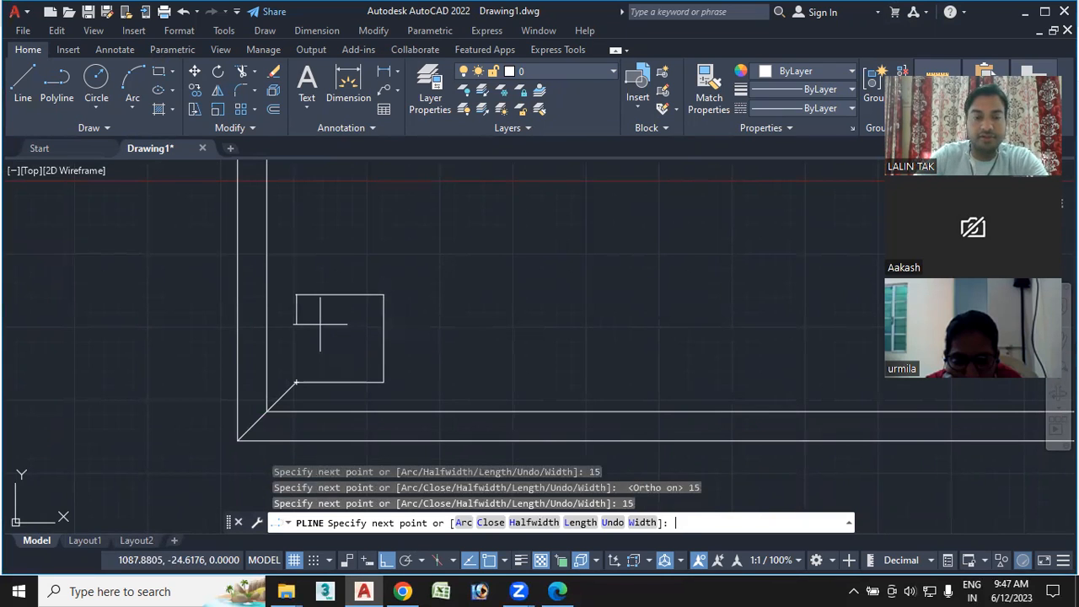
type("15")
key("Return")
key("Escape")
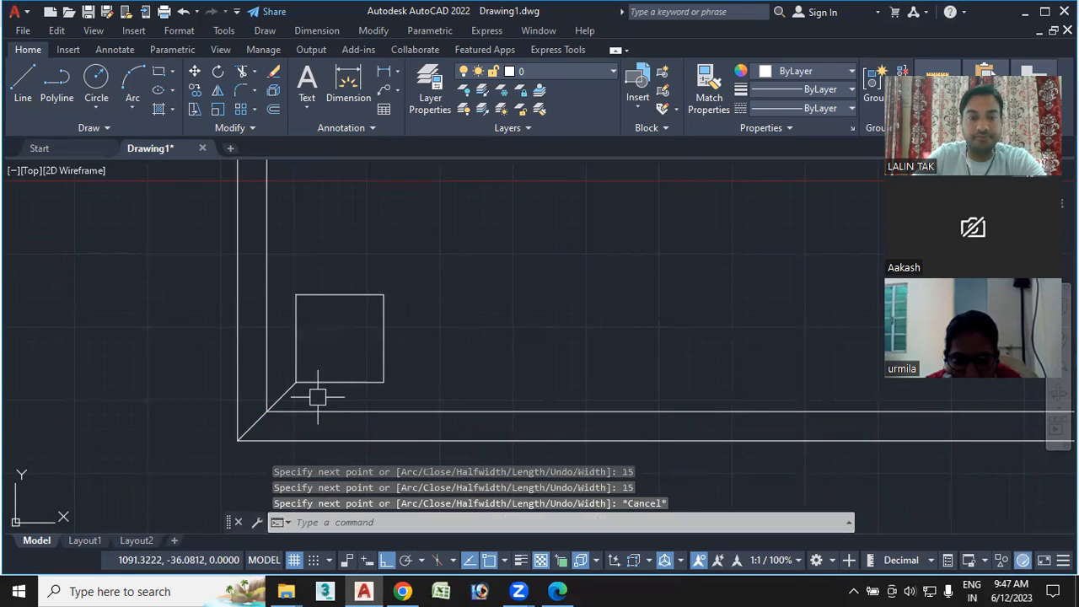
left_click(285, 393)
key("Delete")
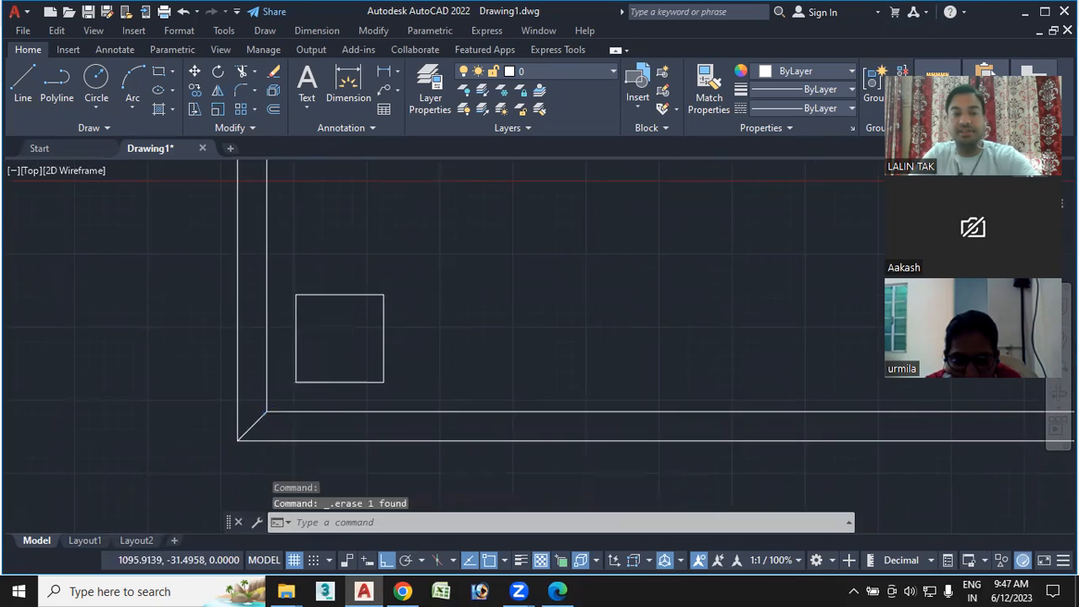
Create a rectangular array of the small square with 8 columns and 8 rows.
scroll(343, 379, "down", 5)
mouse_move(409, 364)
middle_mouse_down()
mouse_move(344, 408)
mouse_move(377, 410)
middle_mouse_up()
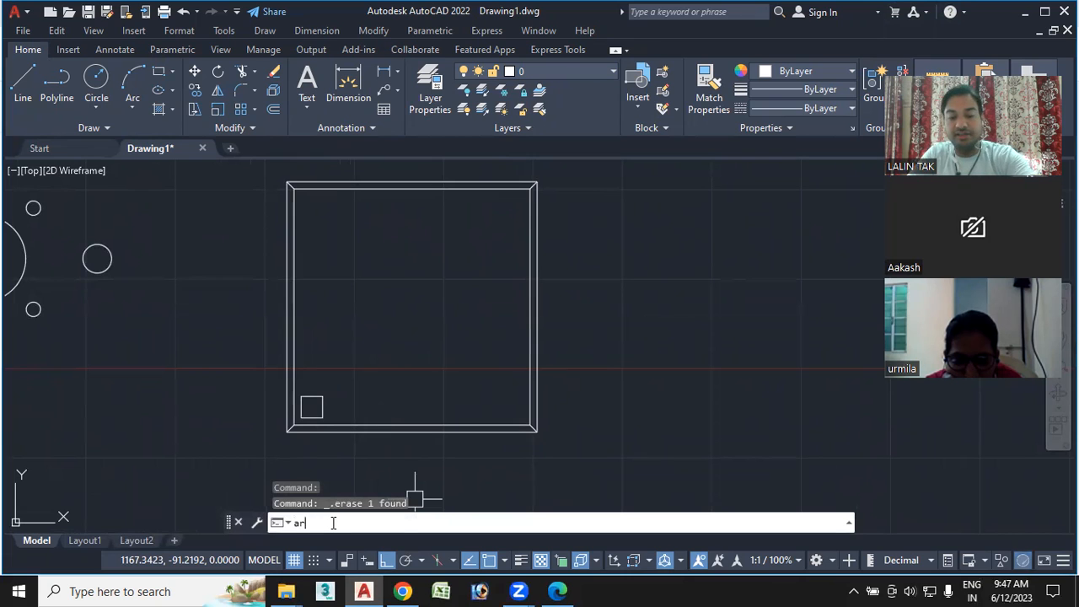
key("Return")
scroll(306, 430, "up", 4)
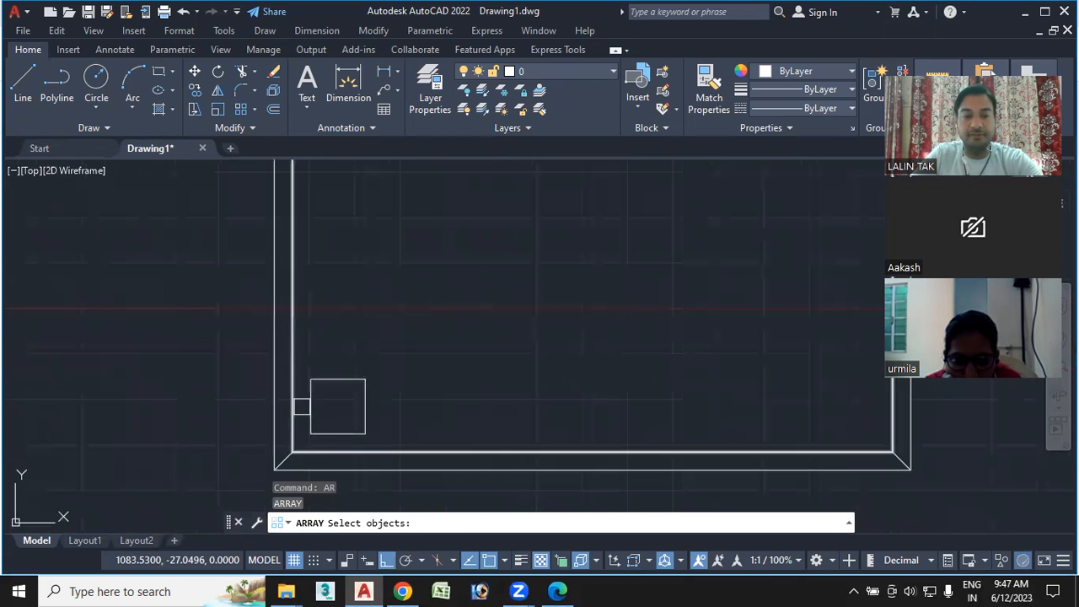
left_click(365, 410)
key("Return")
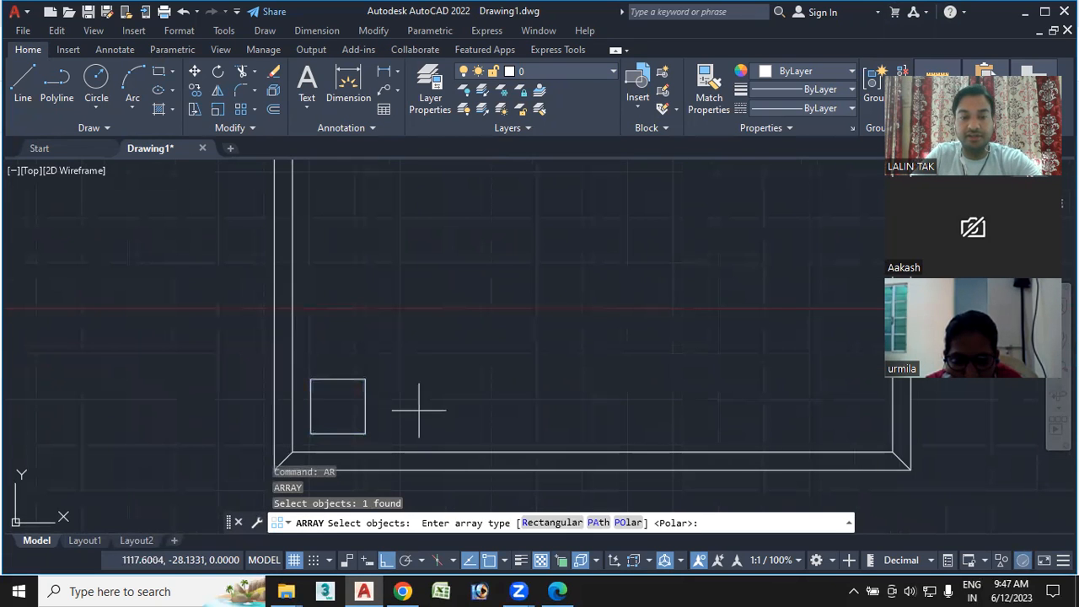
left_click(553, 523)
scroll(566, 363, "down", 2)
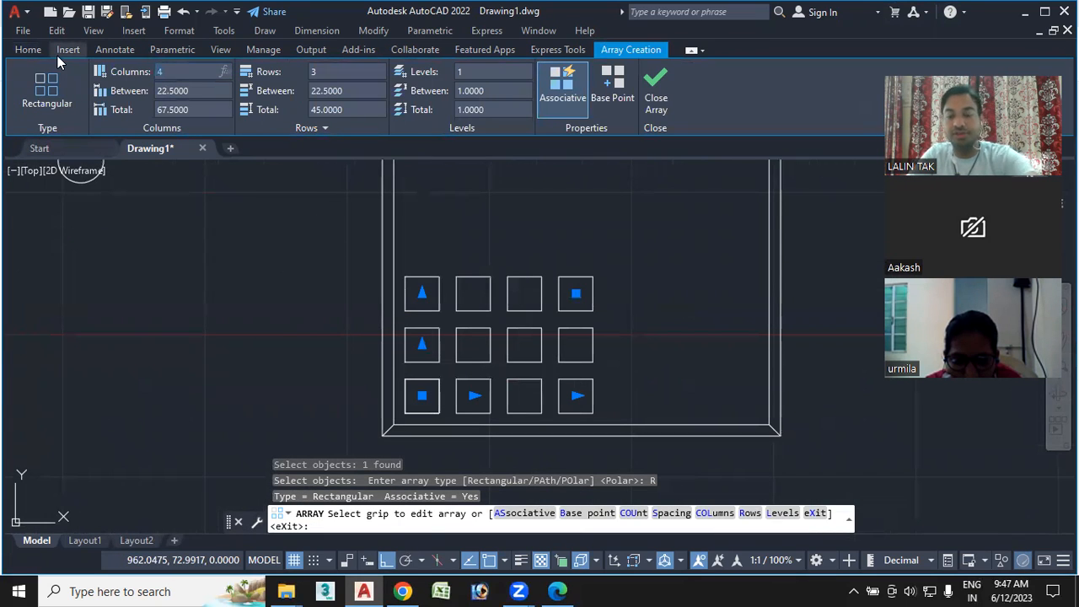
type("8")
key("Return")
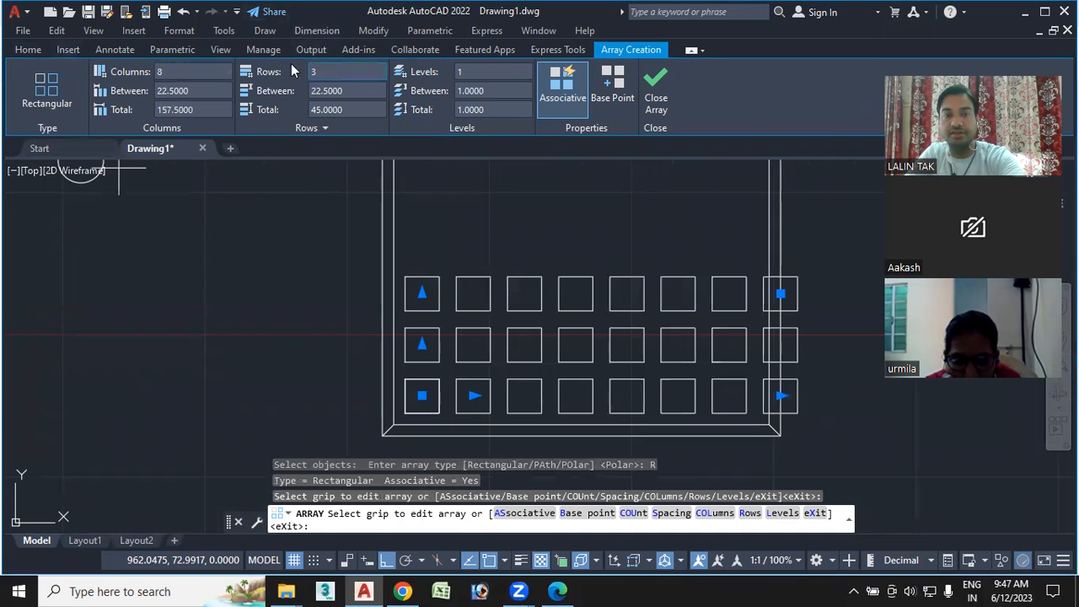
type("8")
key("Return")
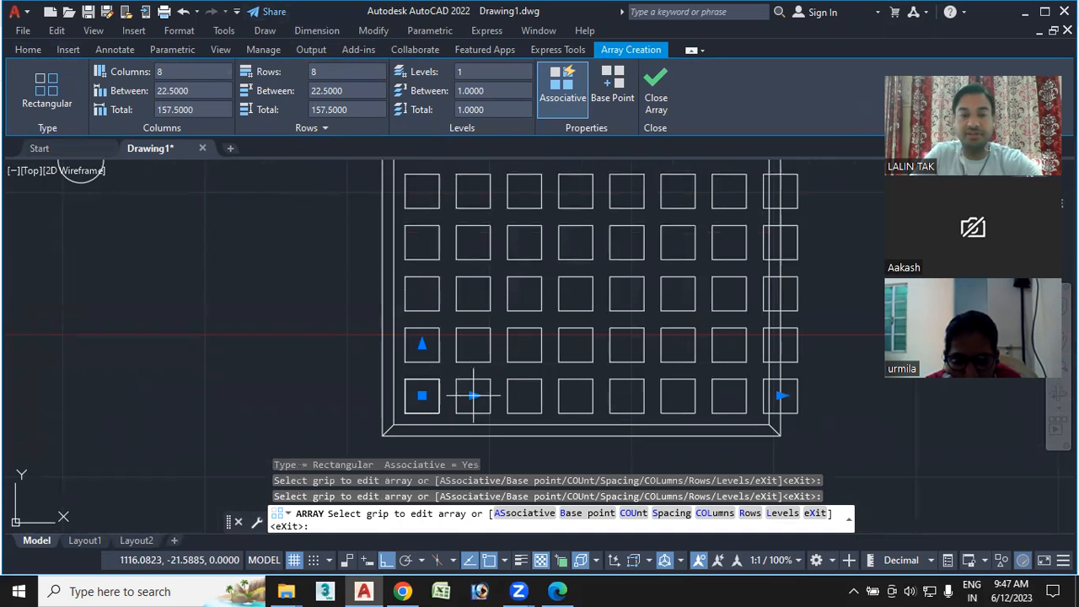
Check the grid spacing in the workbook PDF, set the array's column and row spacing to 20 in AutoCAD, and finish the array.
mouse_move(528, 311)
middle_mouse_down()
mouse_move(494, 430)
mouse_move(491, 281)
middle_mouse_up()
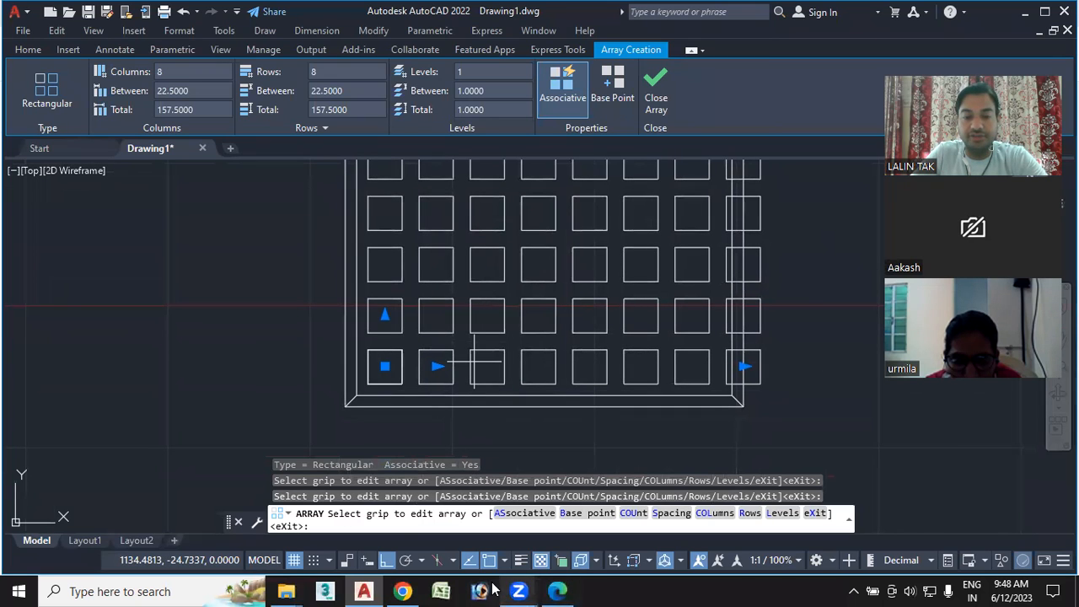
left_click(558, 591)
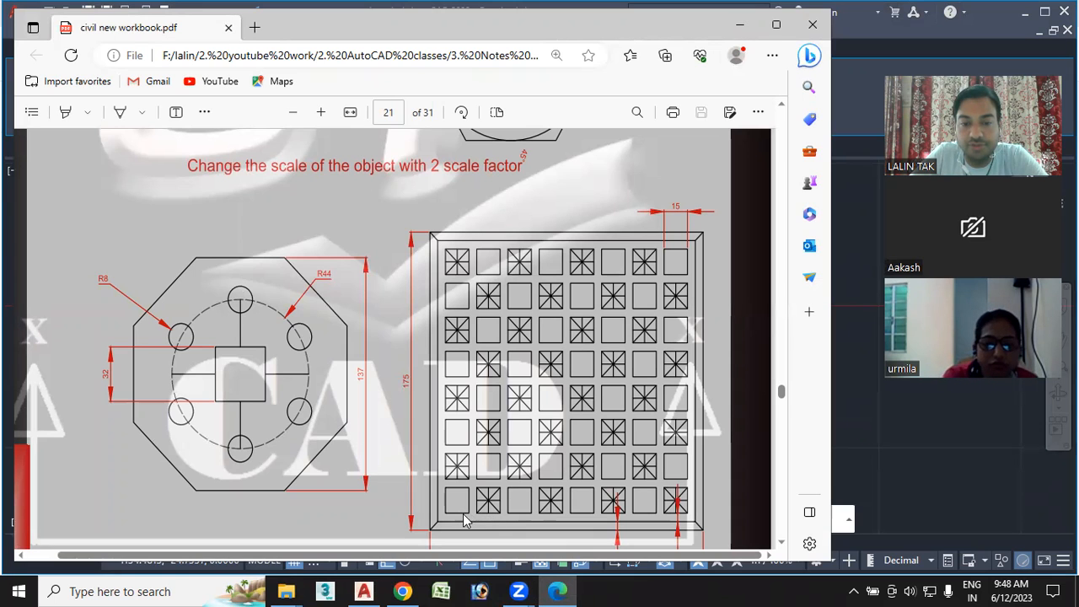
scroll(461, 511, "down", 3)
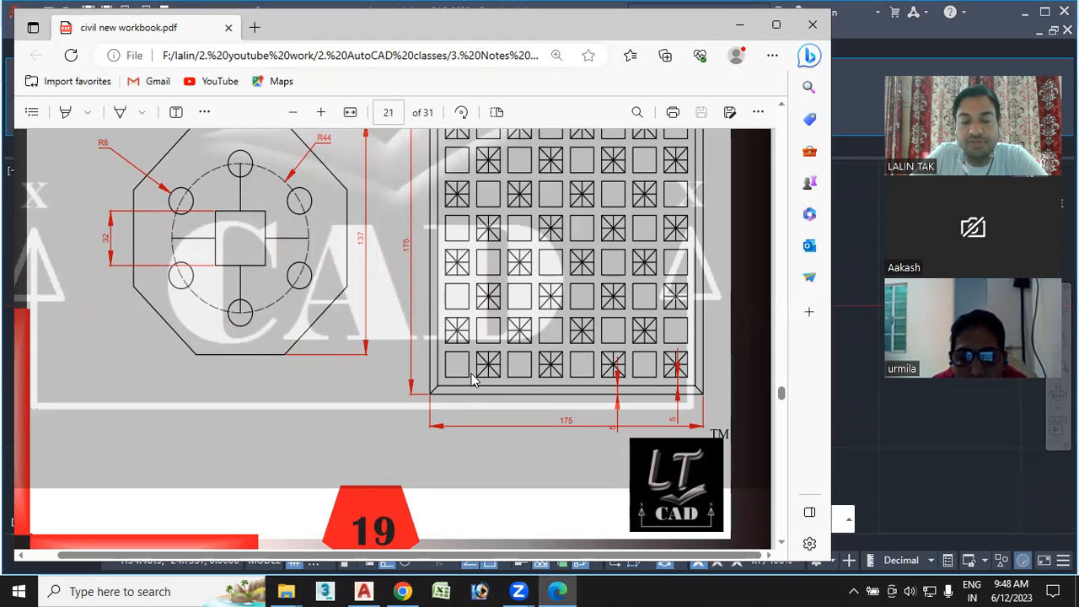
left_click(402, 591)
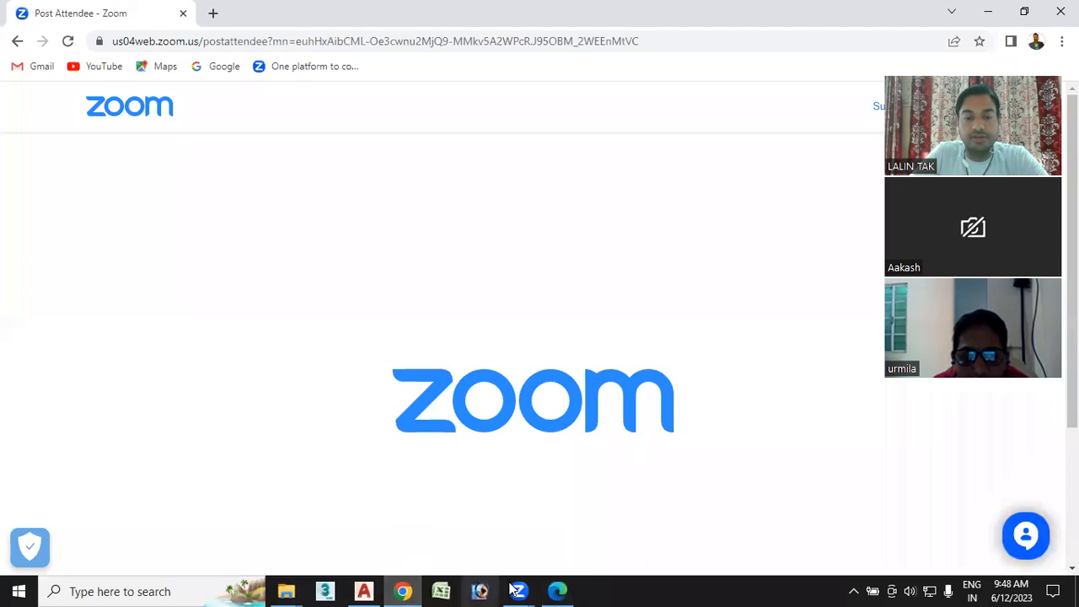
left_click(363, 591)
left_click(181, 91)
type("20")
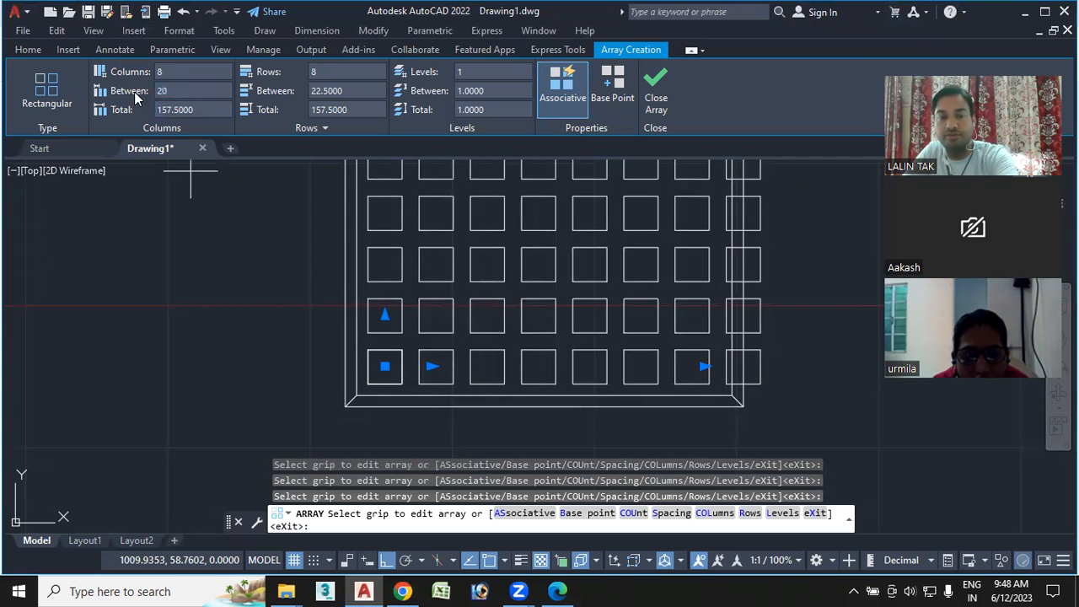
key("Return")
type("20")
key("Return")
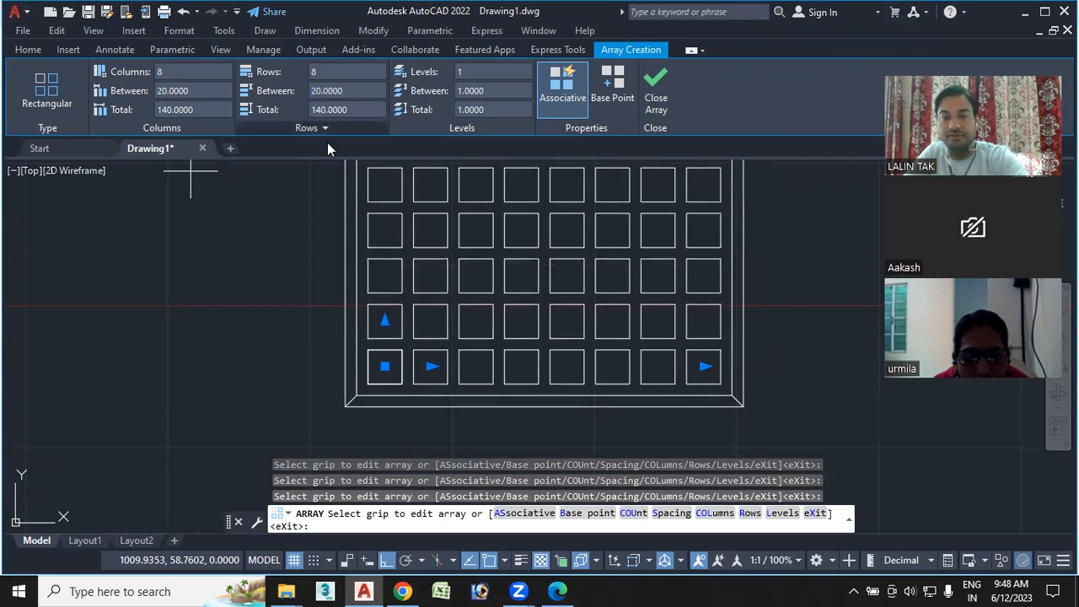
left_click(657, 88)
scroll(585, 320, "down", 5)
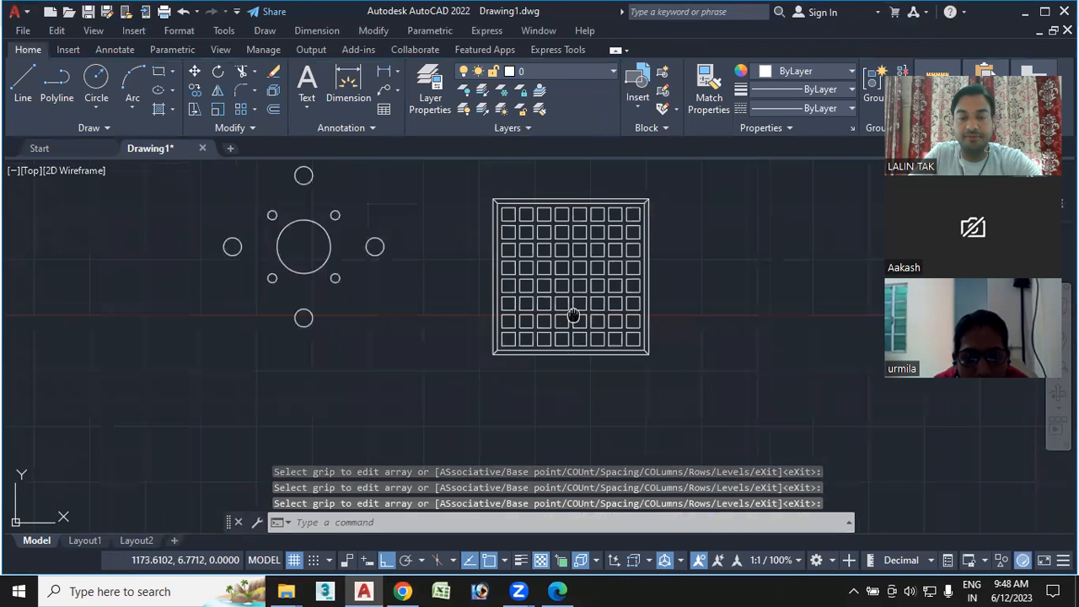
scroll(447, 348, "up", 2)
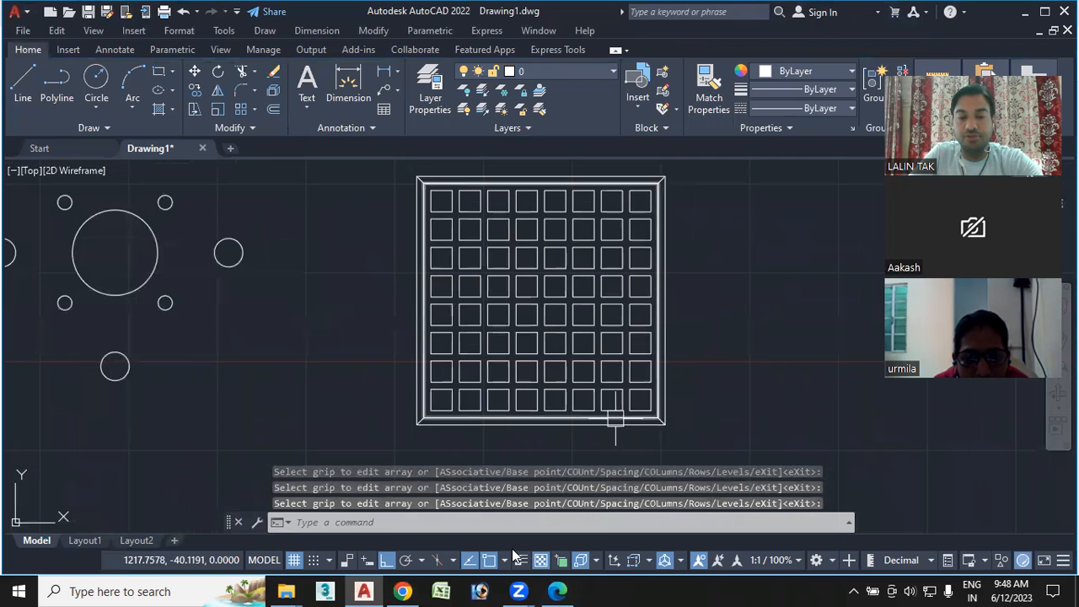
Check the star-filled squares in the workbook PDF, and in AutoCAD draw a vertical midpoint-to-midpoint line in the bottom row's second square.
mouse_move(505, 588)
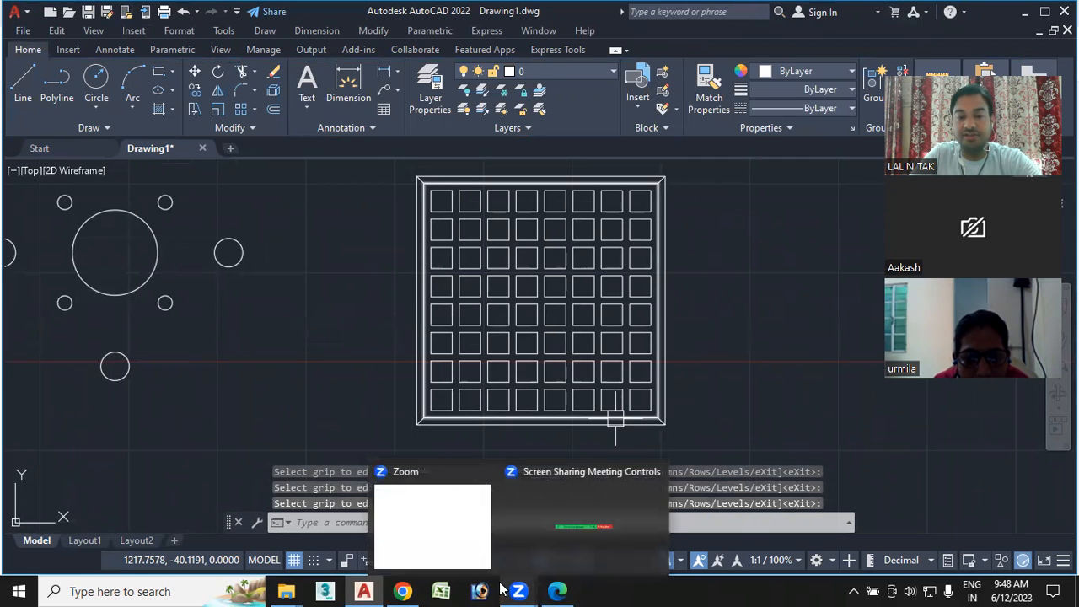
left_click(557, 591)
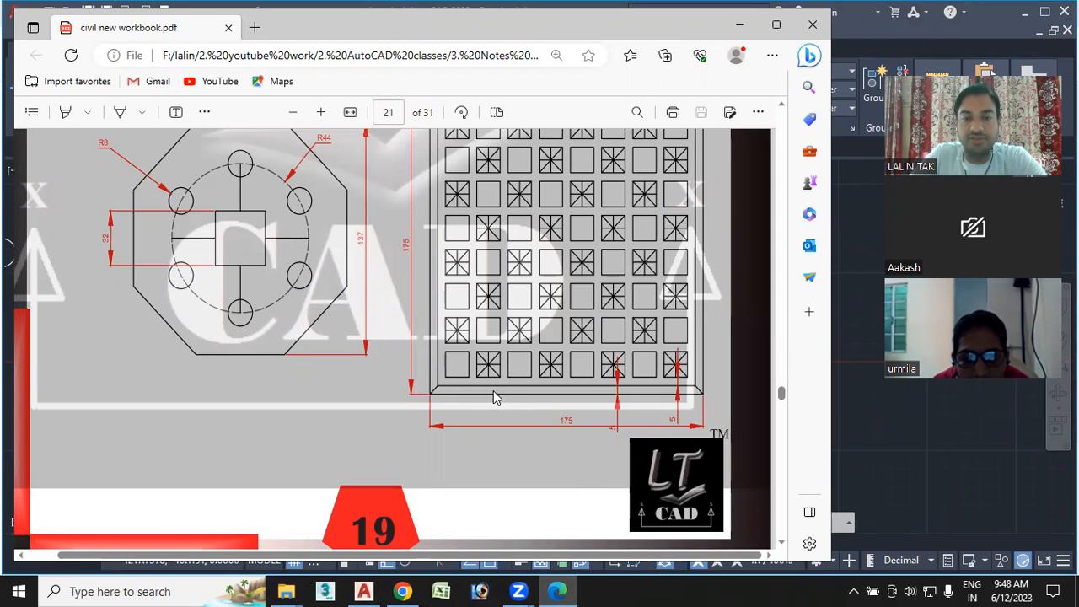
left_click(361, 590)
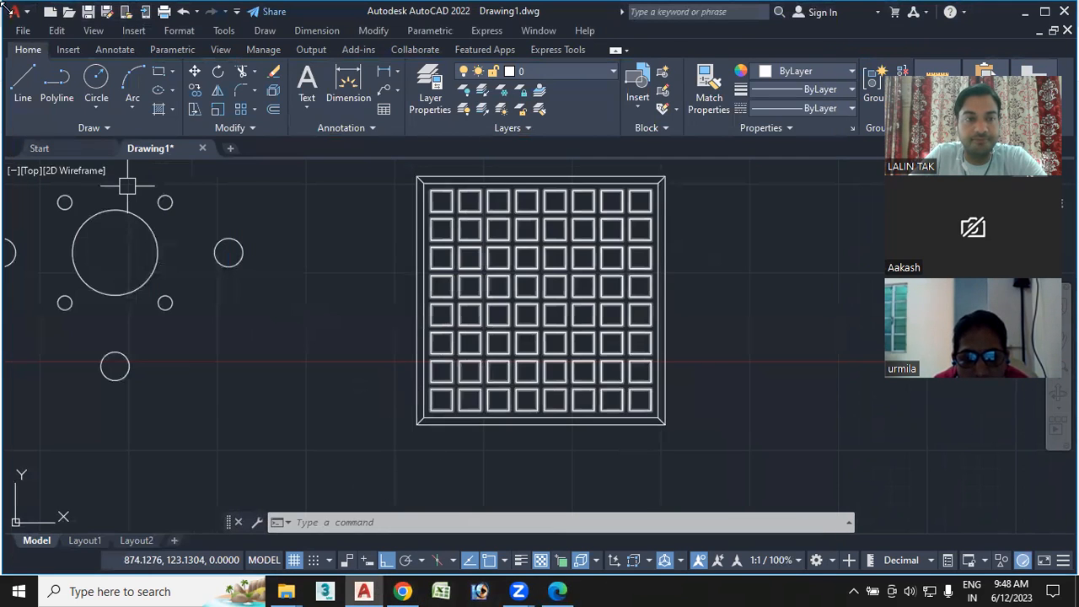
left_click(23, 82)
scroll(451, 438, "up", 4)
middle_click_drag(458, 433, 358, 494)
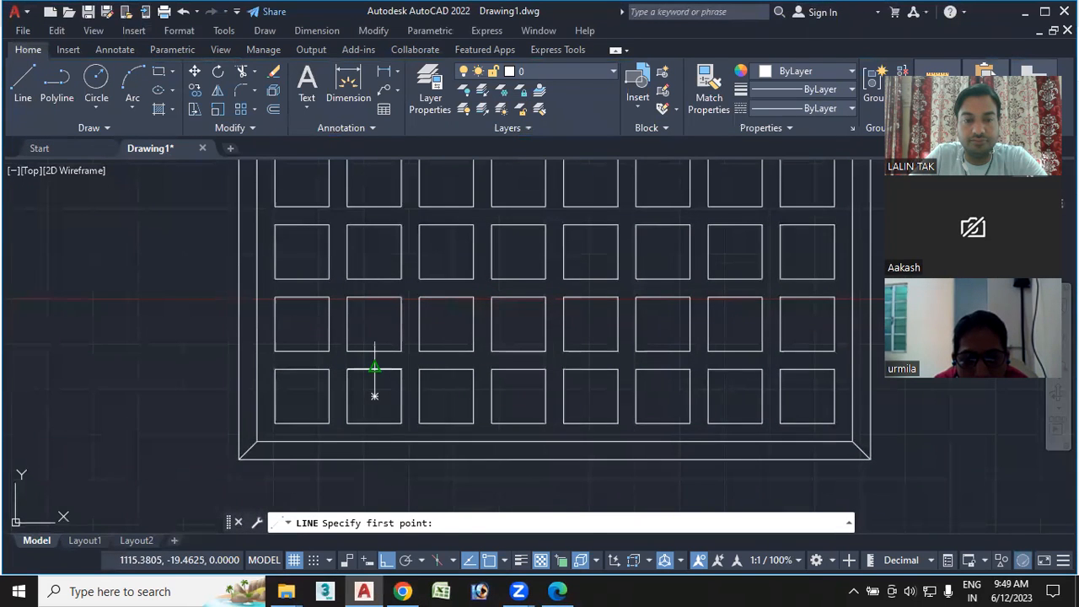
left_click(374, 368)
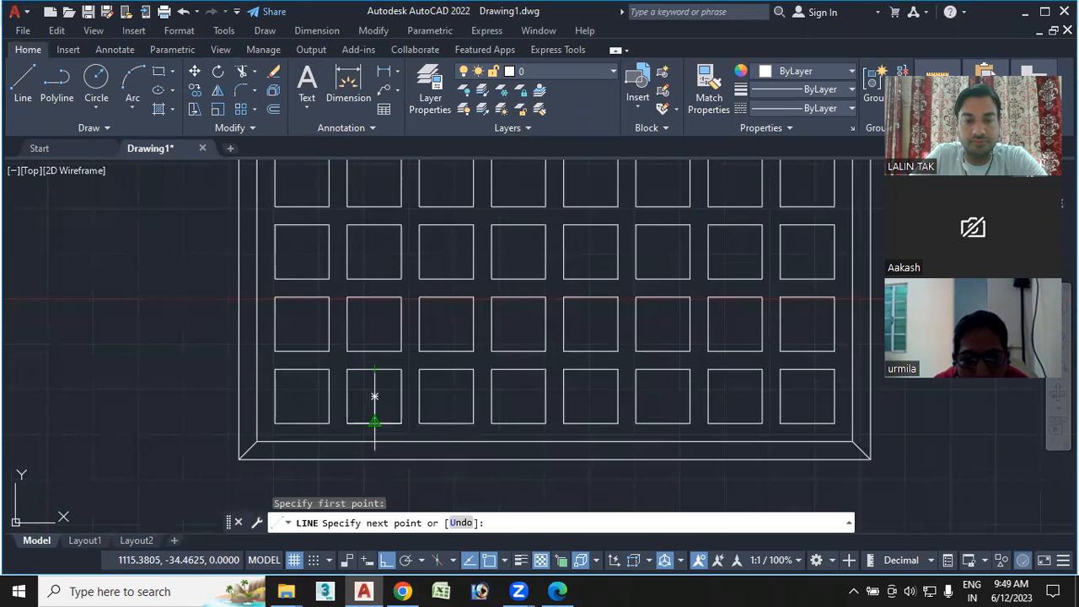
left_click(374, 396)
key("Escape")
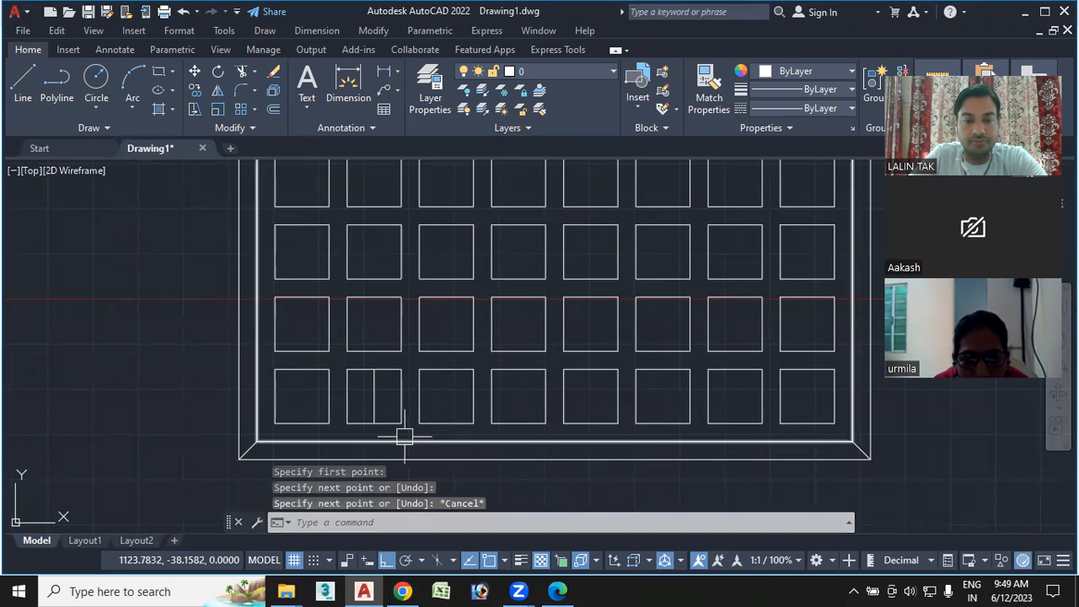
Draw a horizontal line between the midpoints of the same square's left and right sides.
key("Return")
left_click(347, 396)
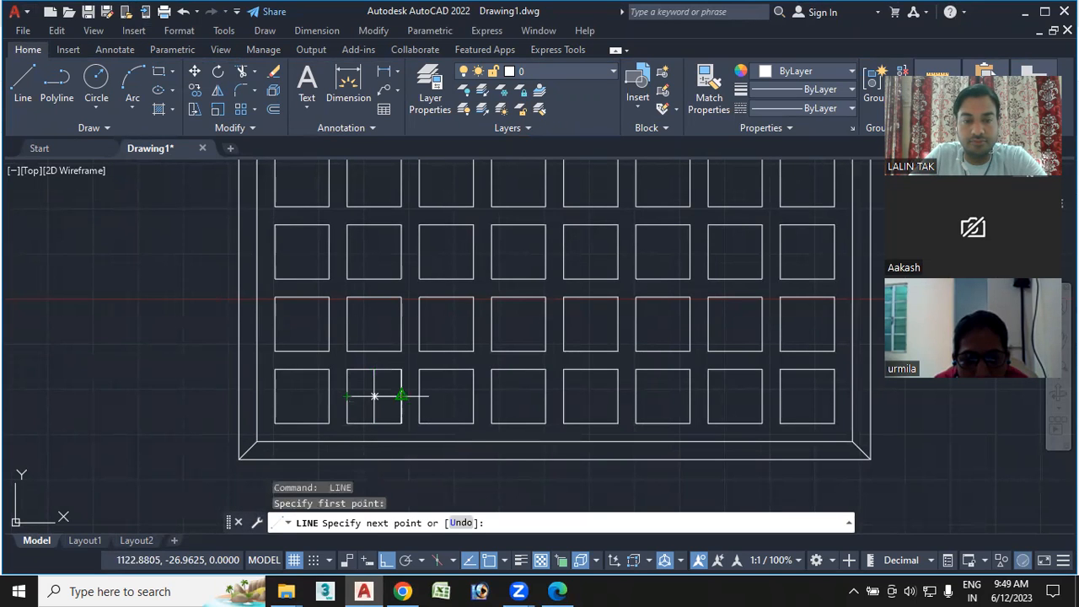
left_click(401, 396)
key("Return")
With Ortho off, draw both corner-to-corner diagonals in the bottom row's second square.
key("F8")
scroll(354, 401, "up", 4)
key("Return")
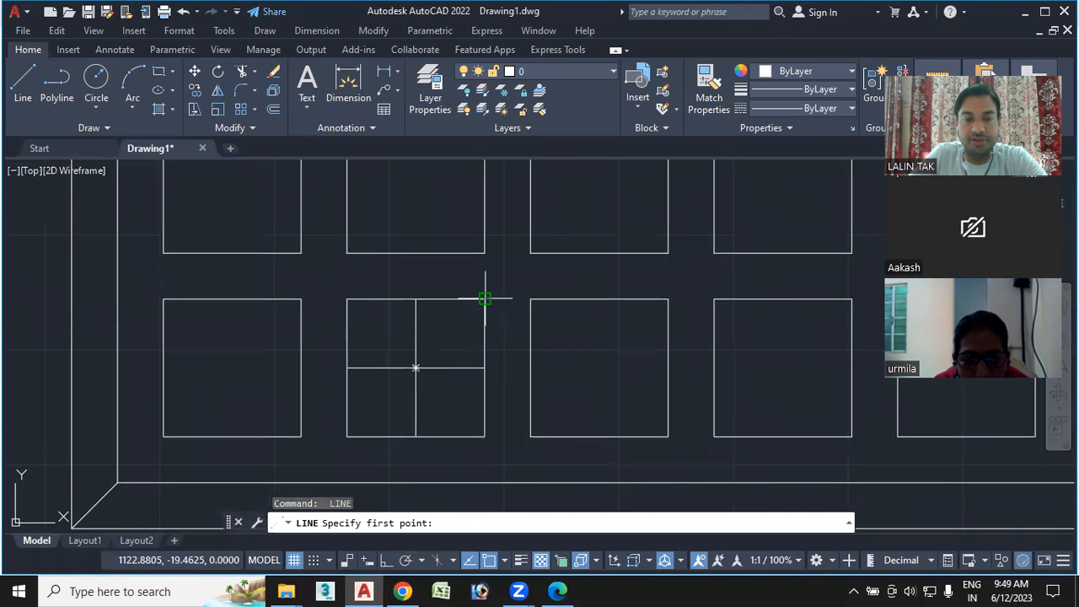
left_click(485, 298)
left_click(346, 437)
key("Return")
key("Return")
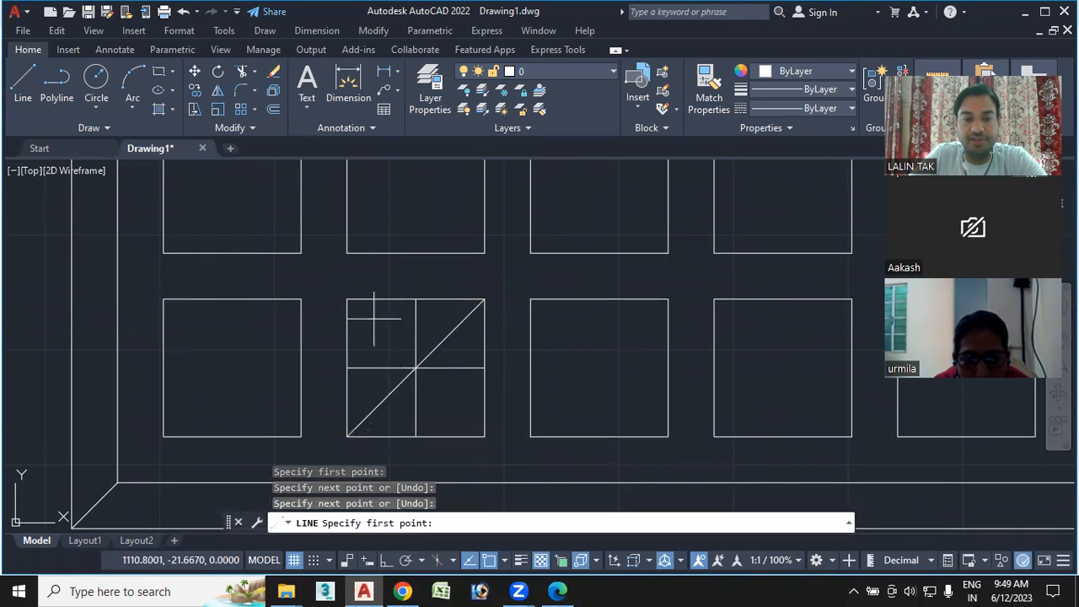
left_click(346, 298)
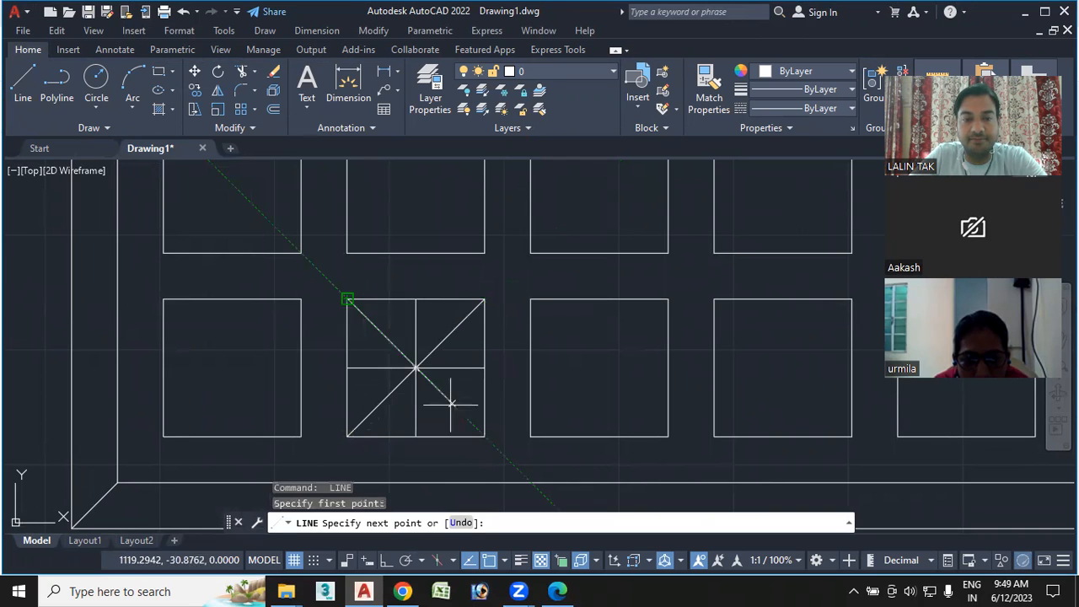
left_click(485, 437)
key("Escape")
scroll(451, 355, "down", 2)
middle_click_drag(433, 374, 515, 373)
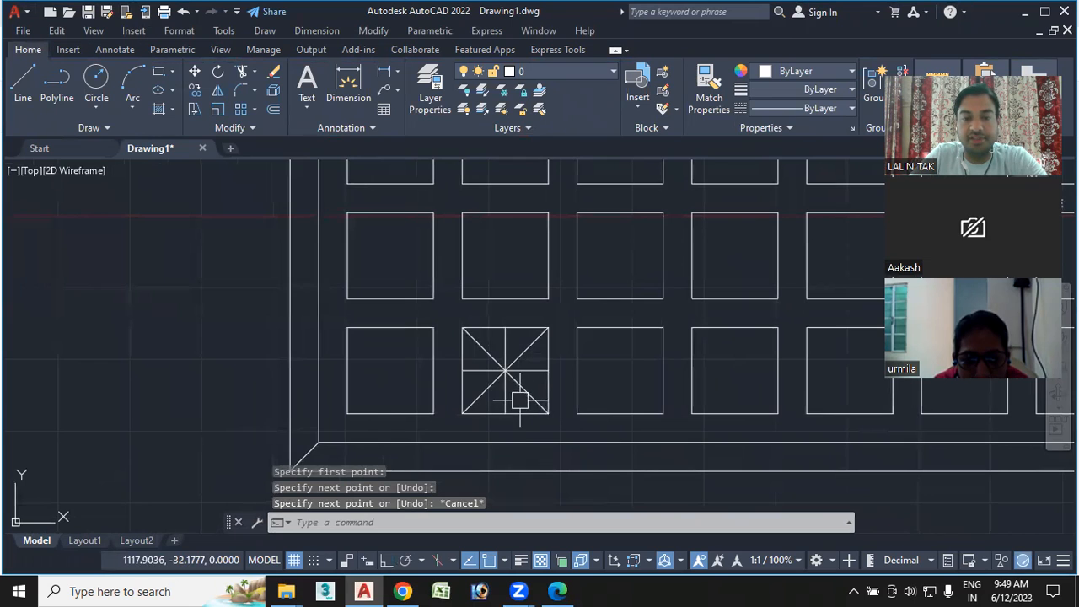
scroll(519, 400, "up", 2)
scroll(521, 404, "up", 2)
scroll(520, 404, "down", 2)
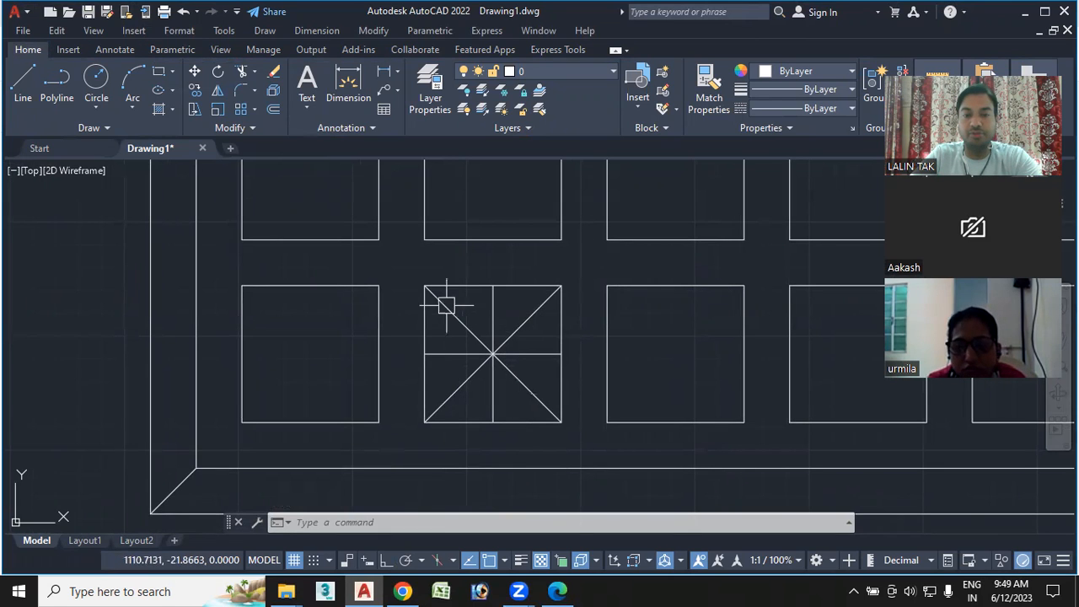
left_click(399, 264)
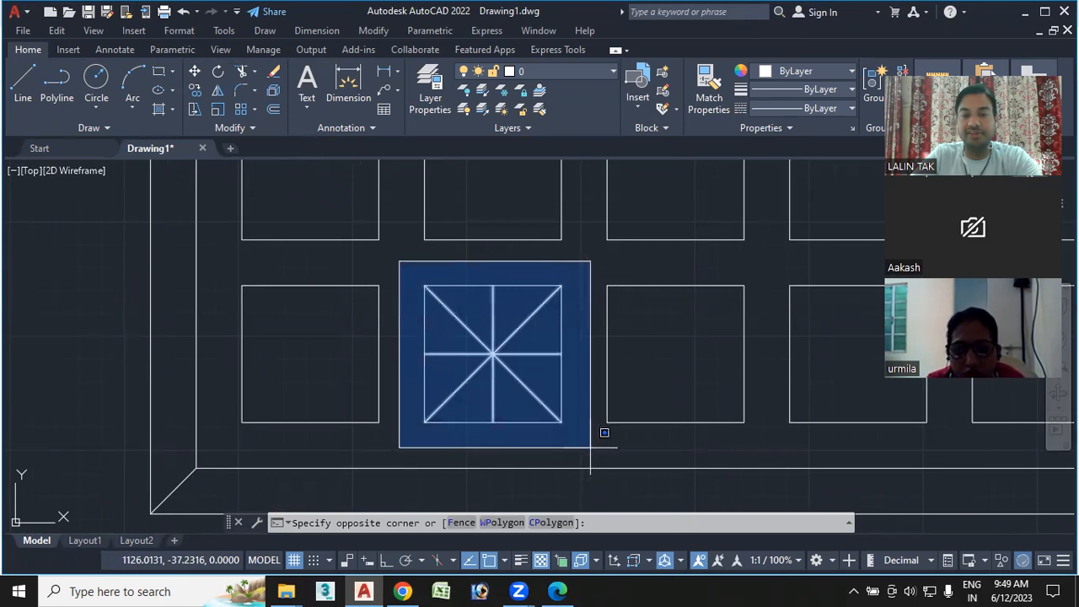
left_click(582, 445)
key("Escape")
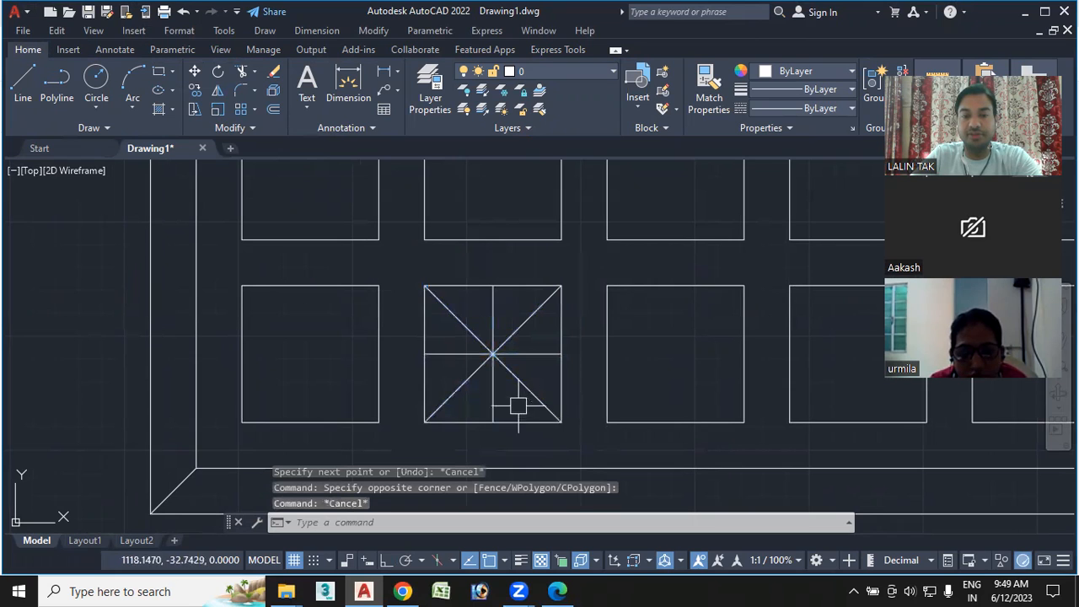
Select the four crossing lines inside the bottom row's second square and start copying them.
left_click(541, 379)
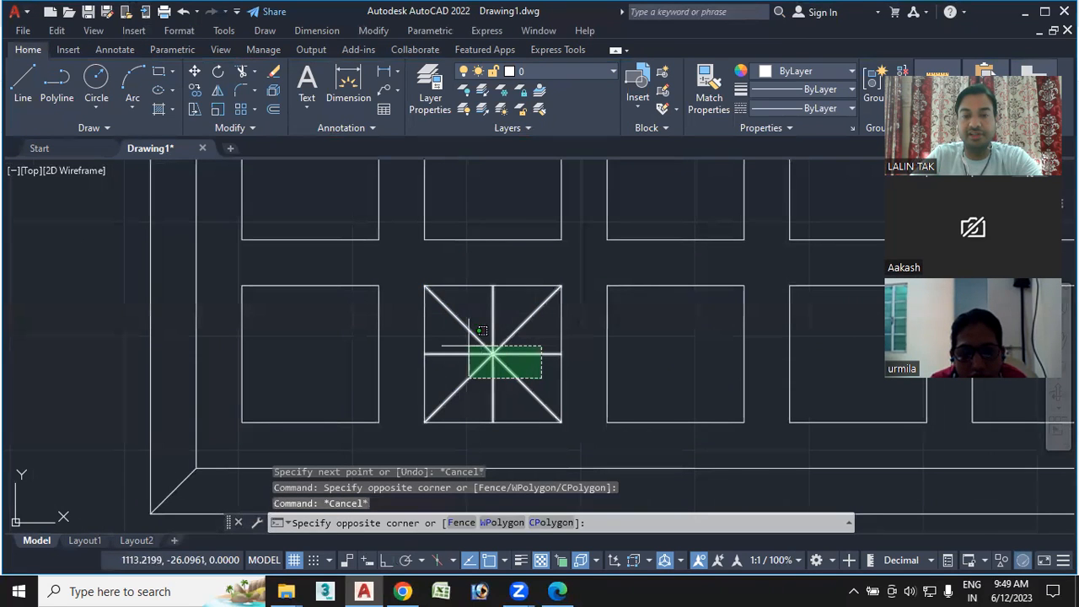
left_click(444, 338)
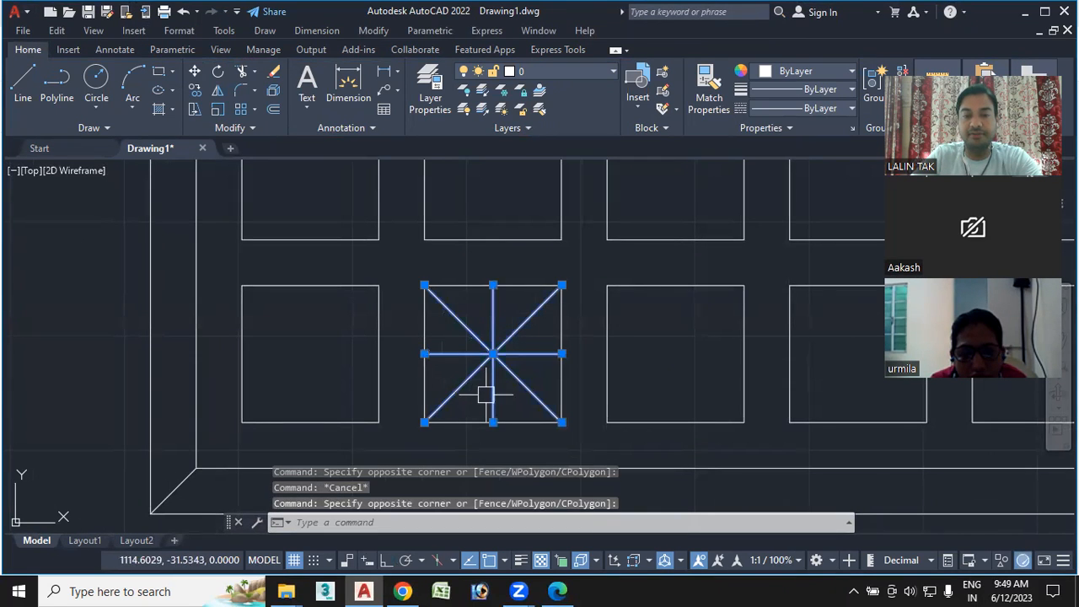
right_click(486, 400)
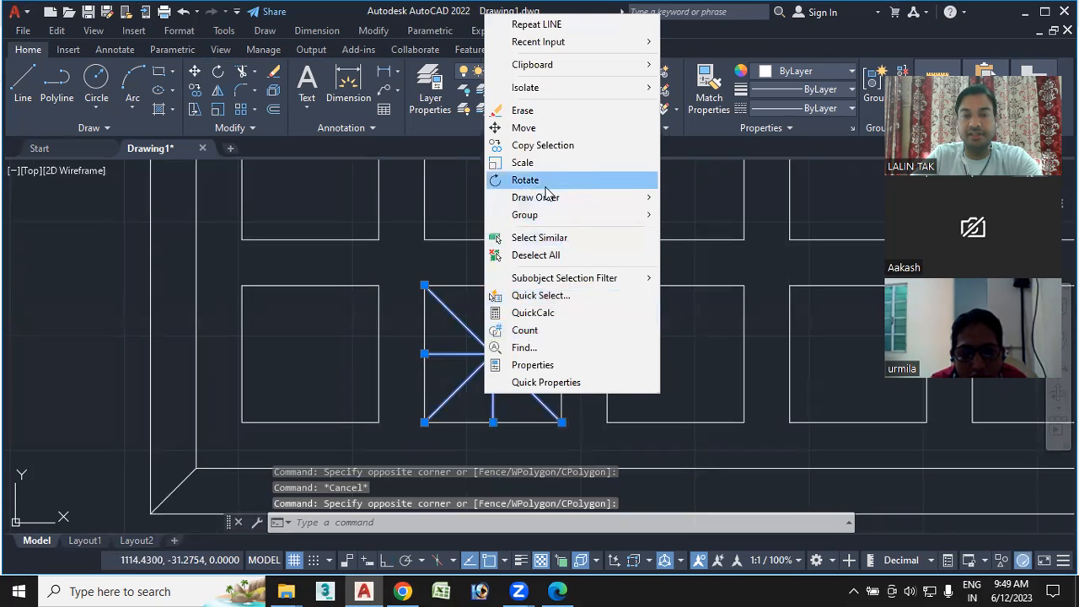
left_click(542, 148)
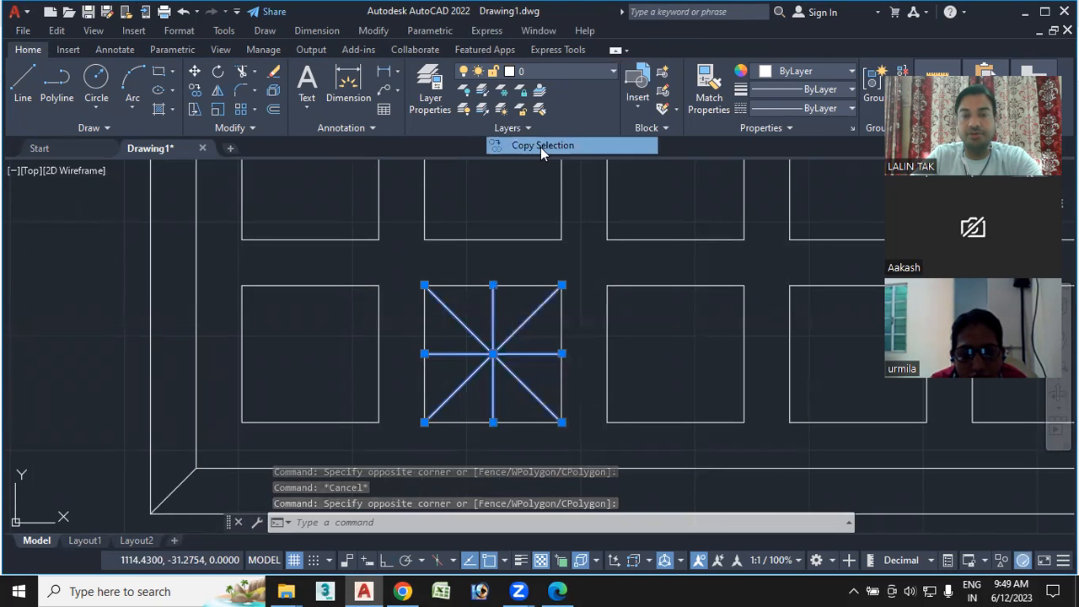
Copy the four star lines from the bottom row's second square into the first square of the row above.
left_click(493, 422)
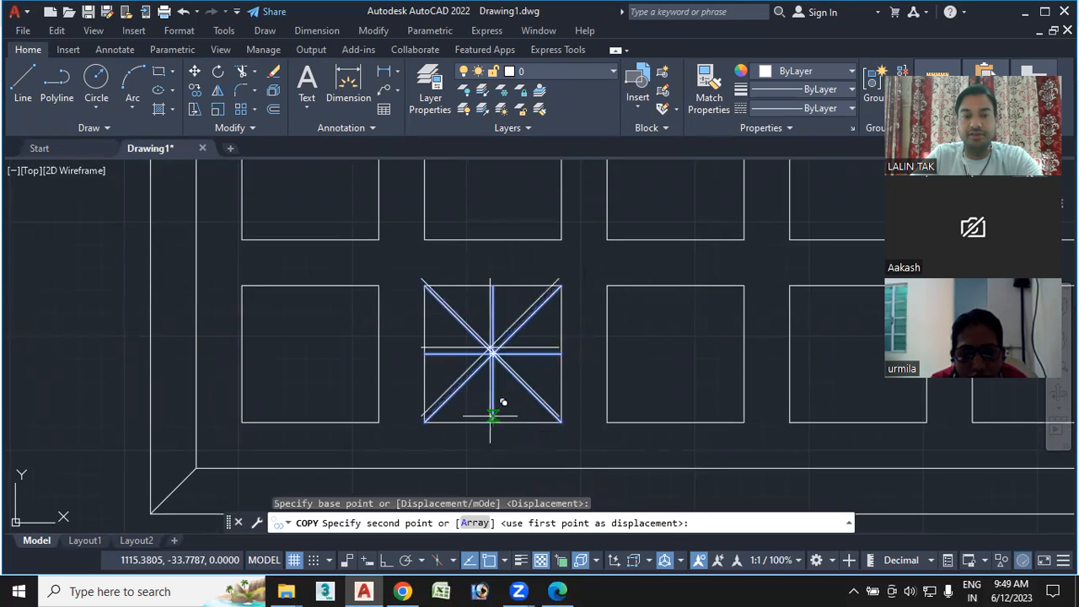
middle_click_drag(321, 289, 433, 446)
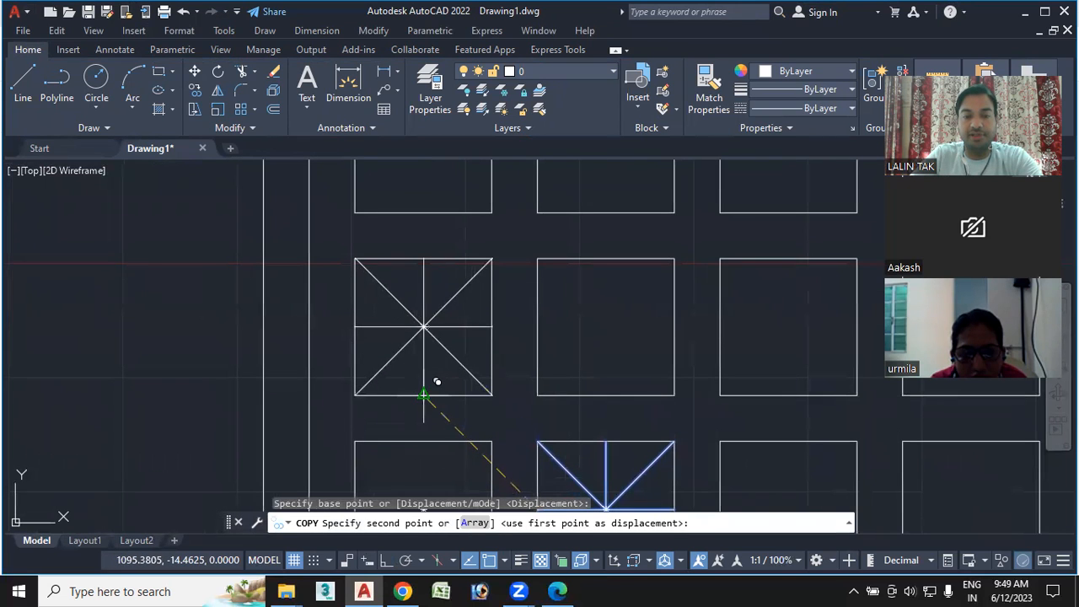
left_click(424, 394)
key("Escape")
scroll(440, 406, "down", 4)
middle_click_drag(441, 410, 225, 345)
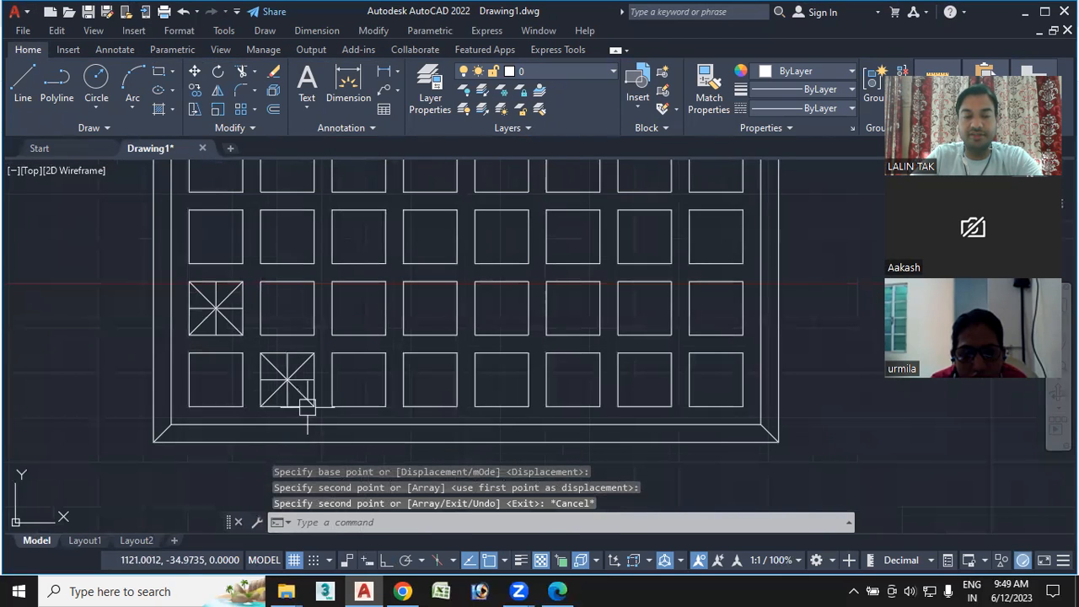
Start an array of both star patterns, selecting the four lines in the bottom row's second square and the four in the first square above.
scroll(304, 394, "down", 2)
scroll(388, 388, "down", 2)
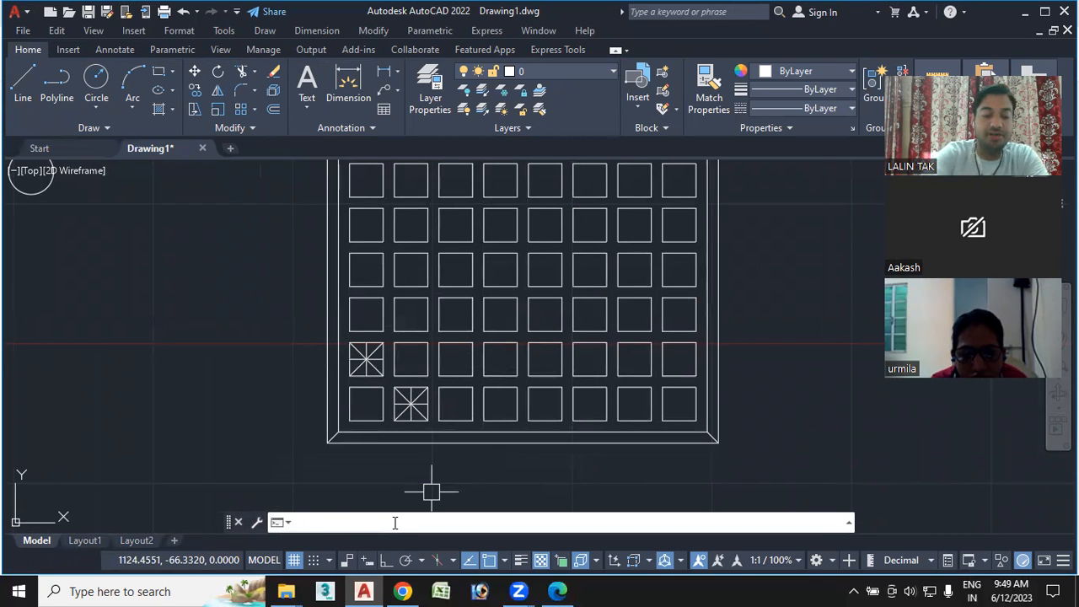
key("Return")
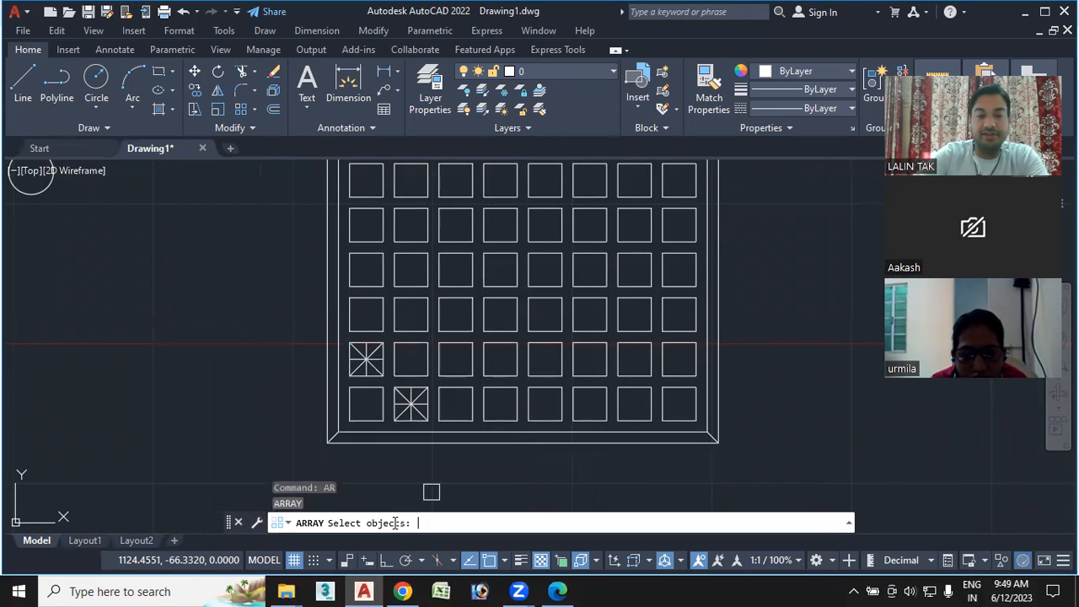
scroll(391, 443, "up", 6)
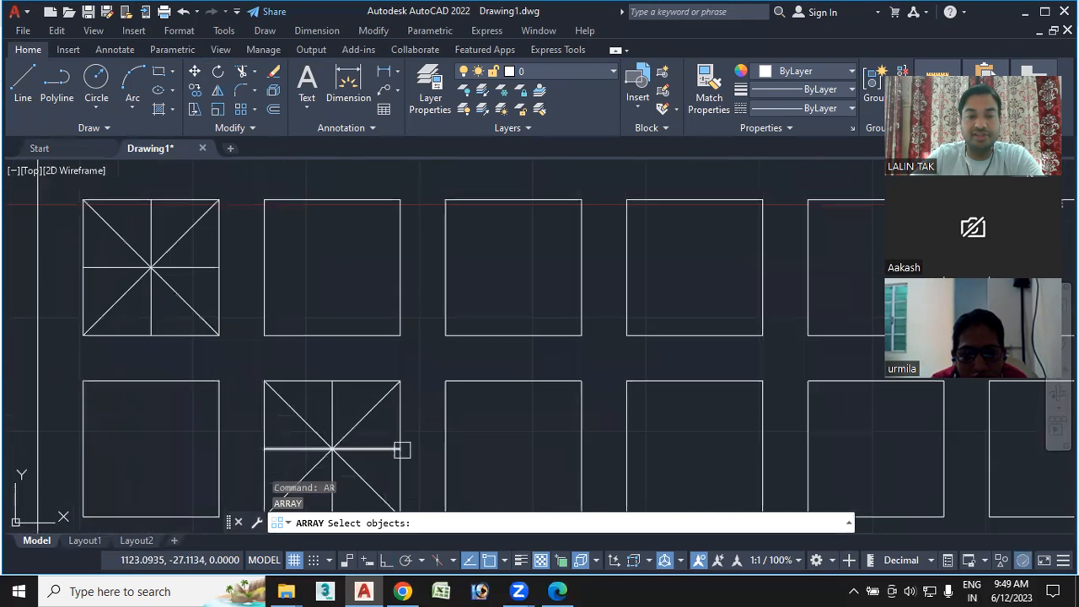
left_click(526, 428)
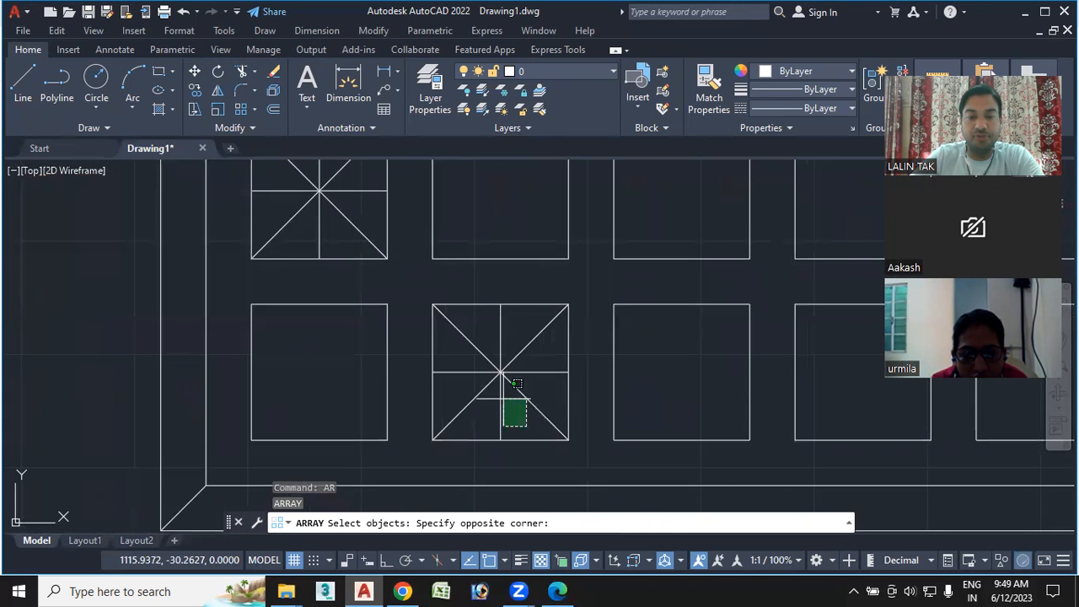
left_click(463, 355)
middle_click_drag(356, 245, 395, 349)
left_click(380, 340)
left_click(311, 272)
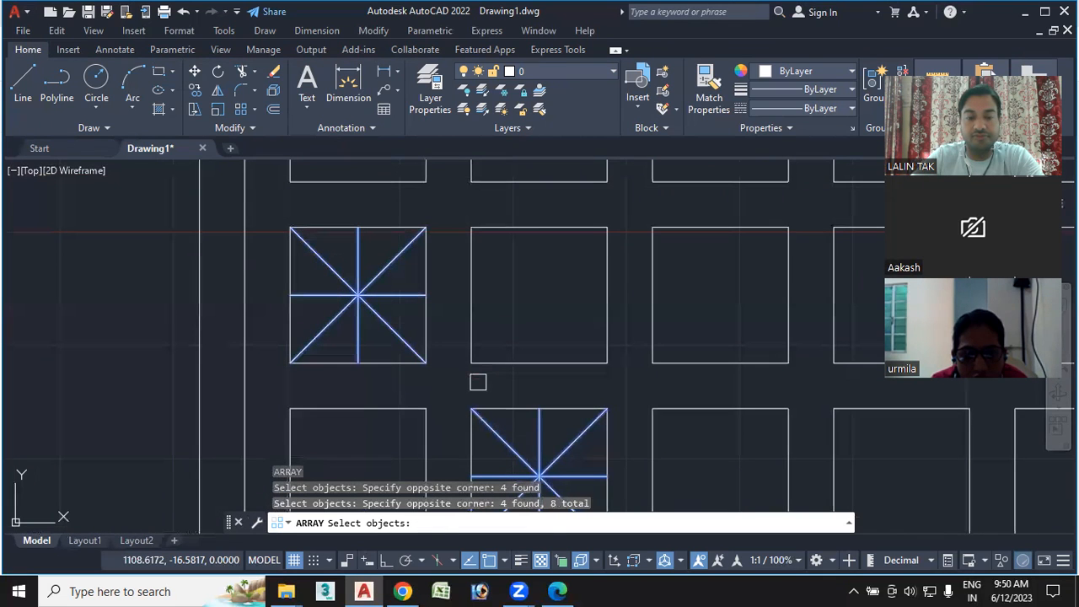
key("Return")
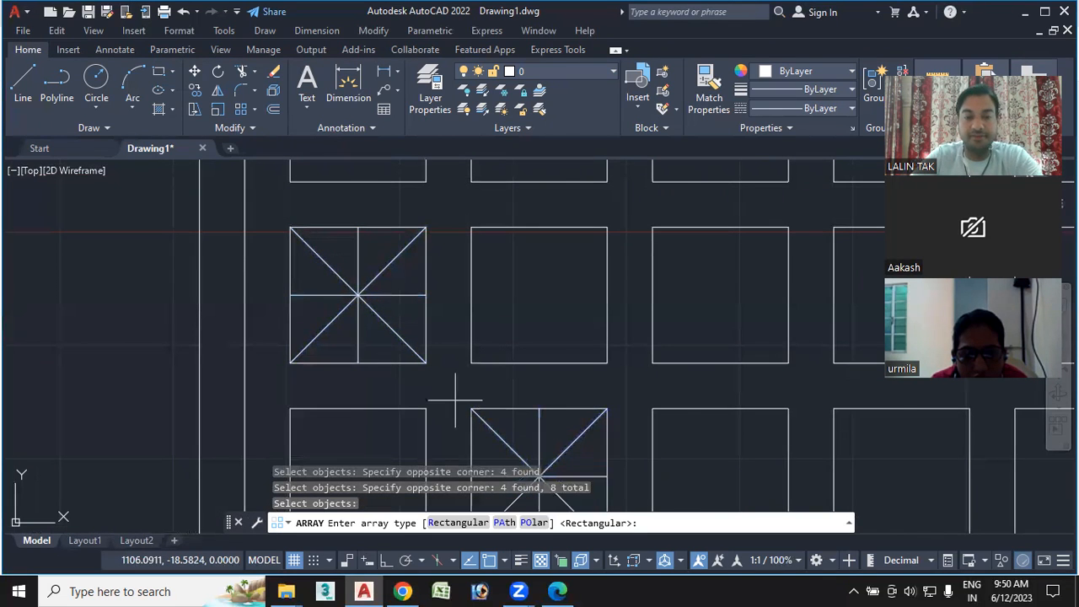
Make the star pattern array rectangular with 4 columns and 4 rows.
scroll(455, 412, "down", 5)
middle_click_drag(482, 425, 380, 428)
scroll(382, 424, "down", 2)
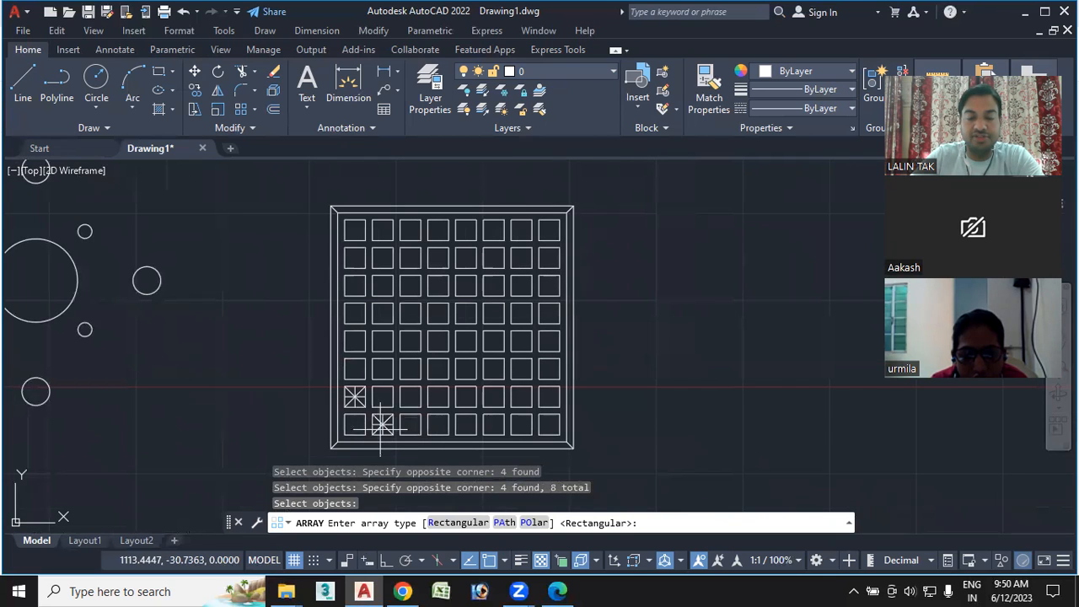
scroll(382, 424, "up", 2)
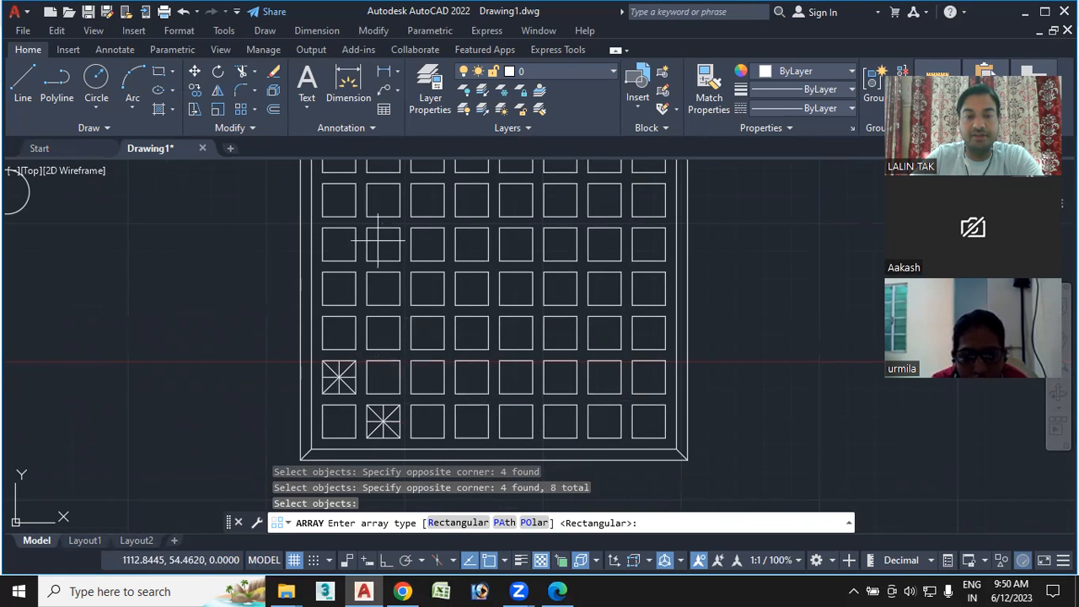
scroll(383, 250, "down", 1)
scroll(400, 237, "down", 2)
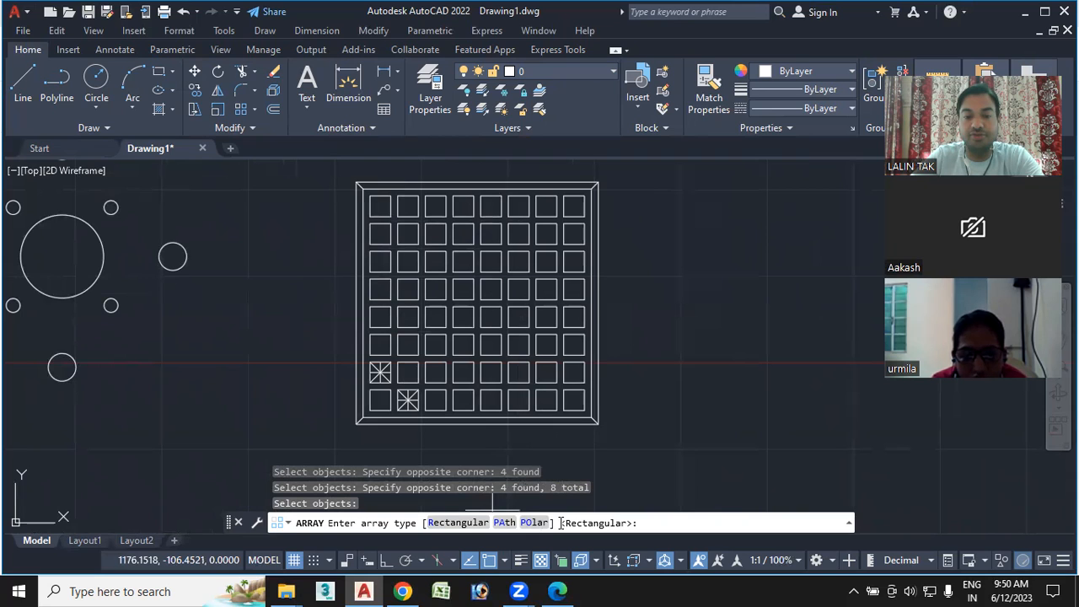
left_click(468, 524)
left_click(181, 72)
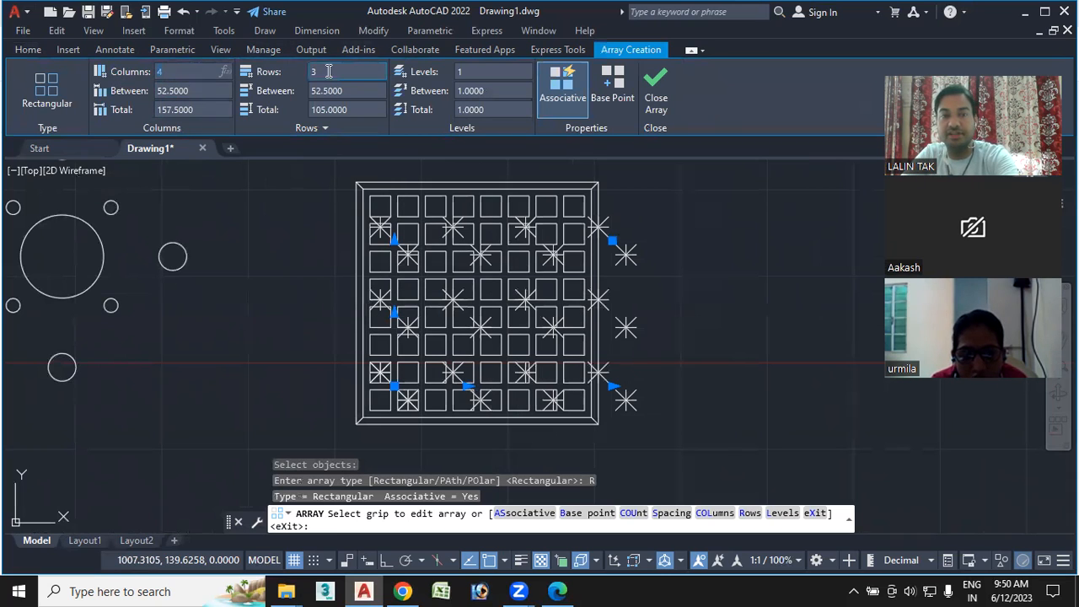
type("4")
key("Return")
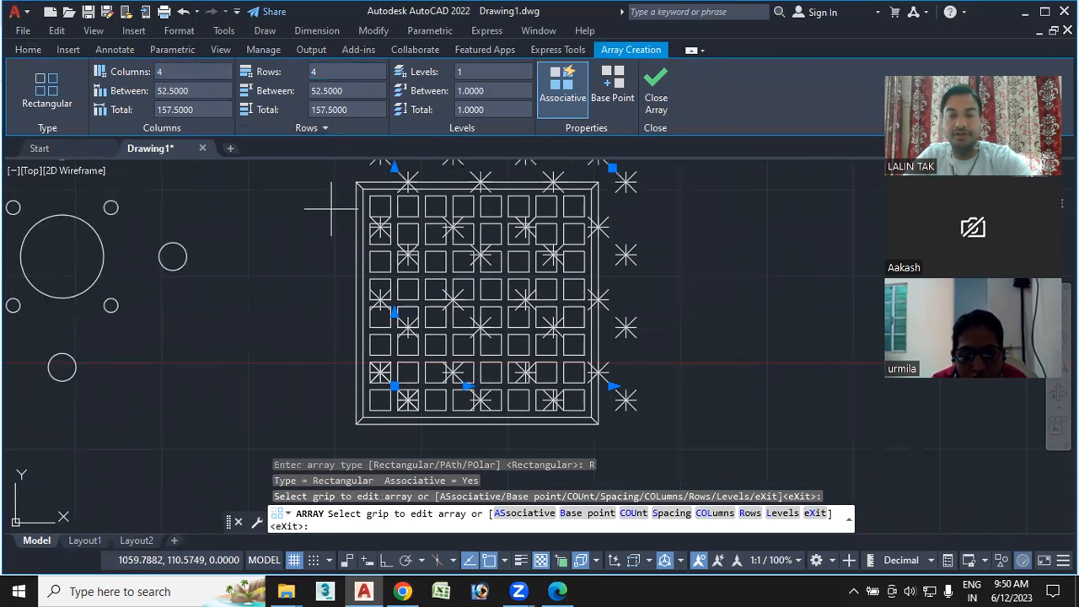
Set the array's column and row spacing to 40 and finish the array.
scroll(413, 417, "up", 4)
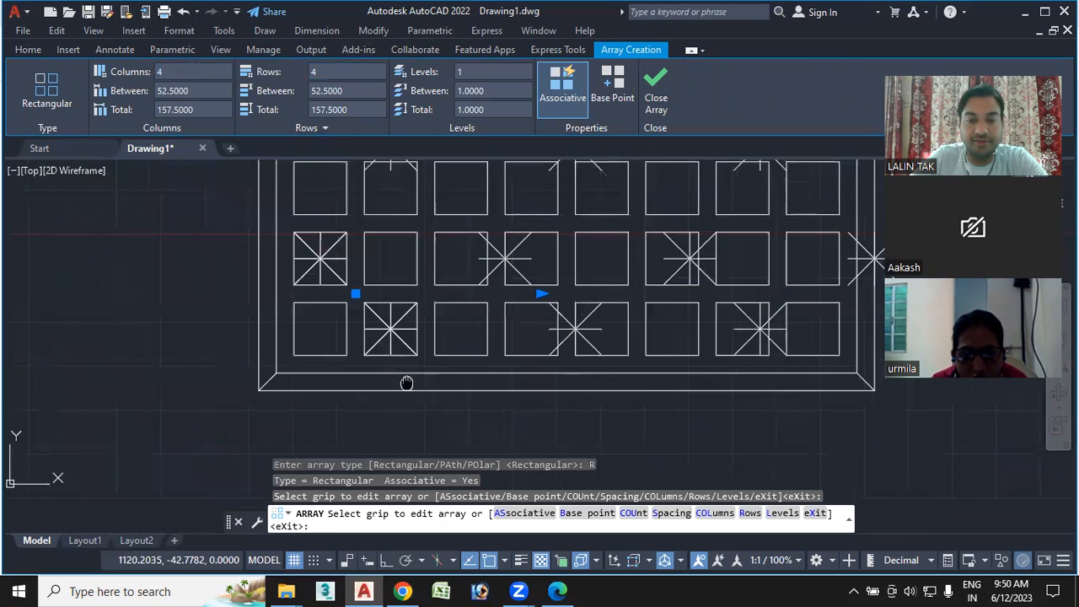
scroll(391, 397, "up", 2)
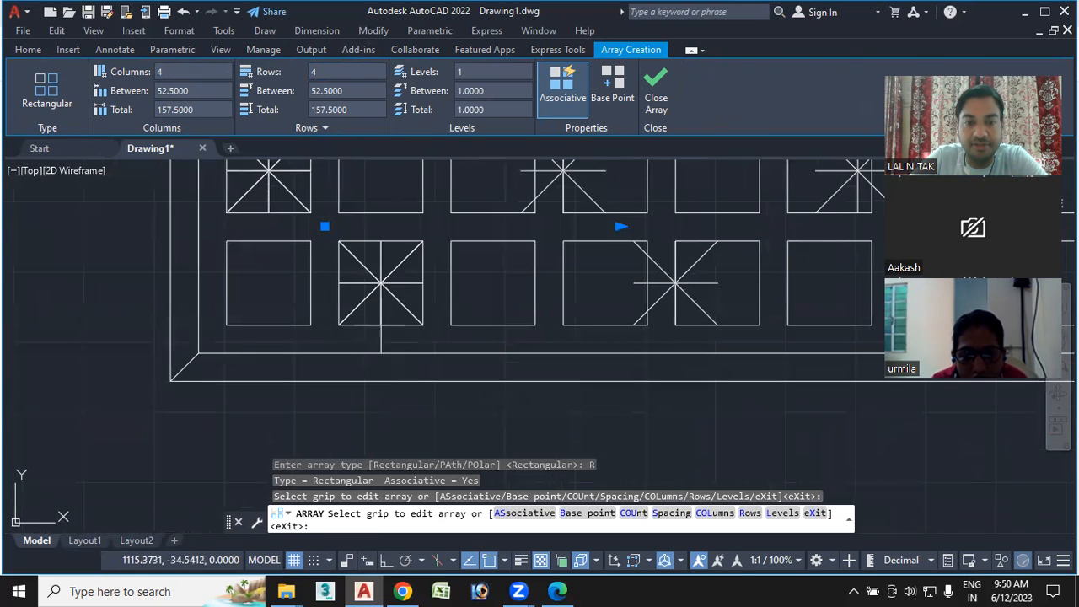
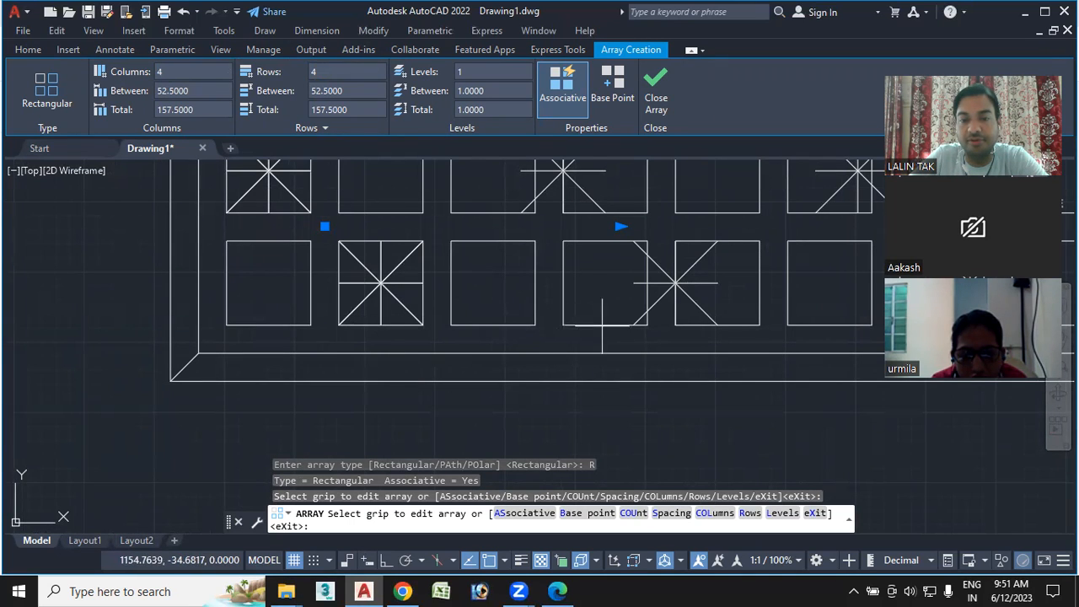
scroll(601, 325, "down", 3)
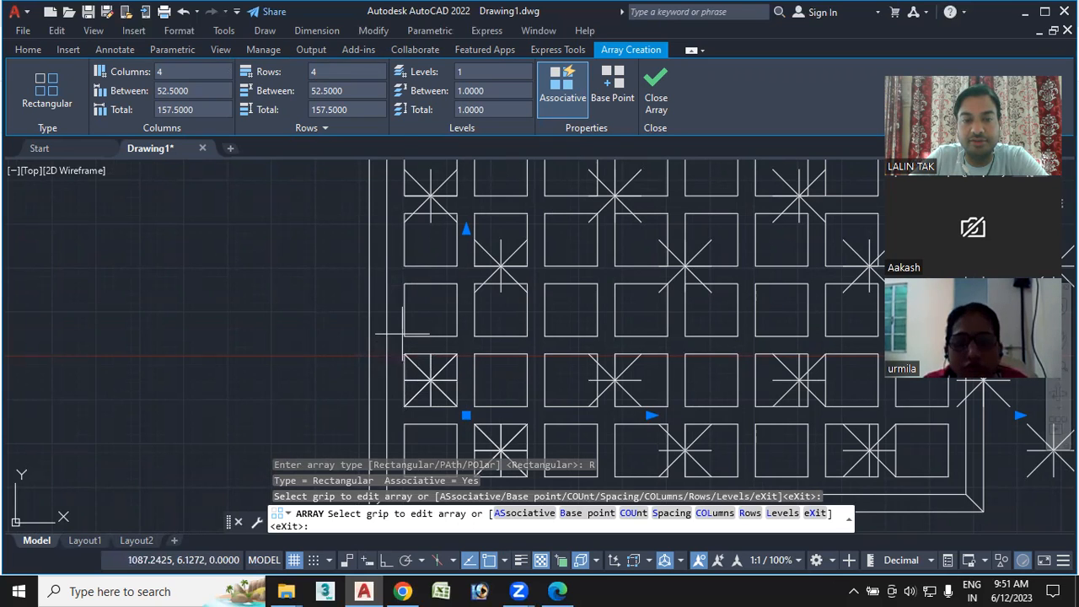
scroll(404, 276, "up", 2)
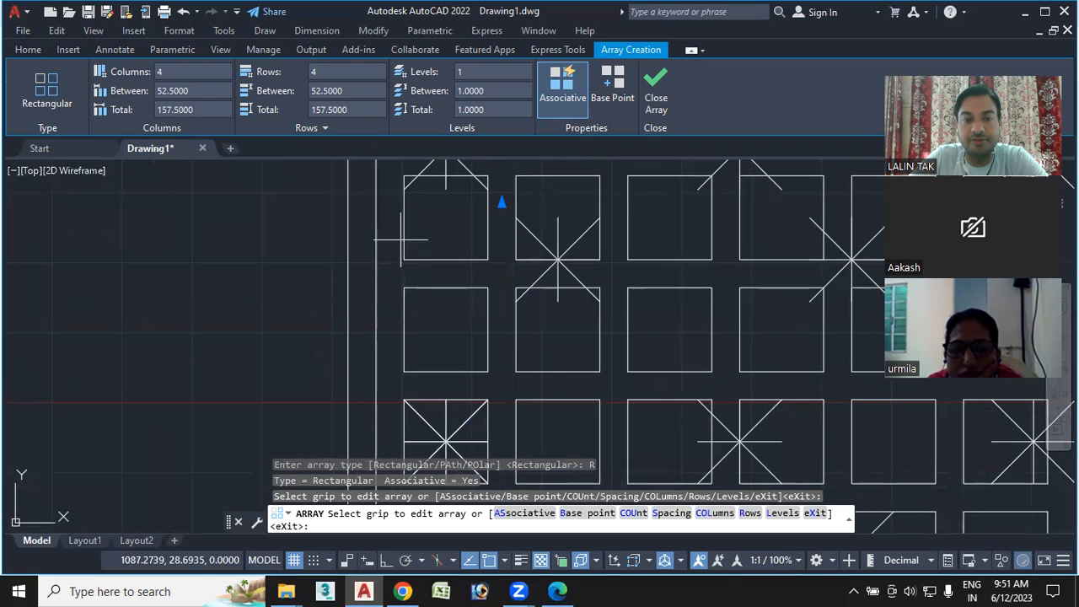
scroll(404, 242, "down", 2)
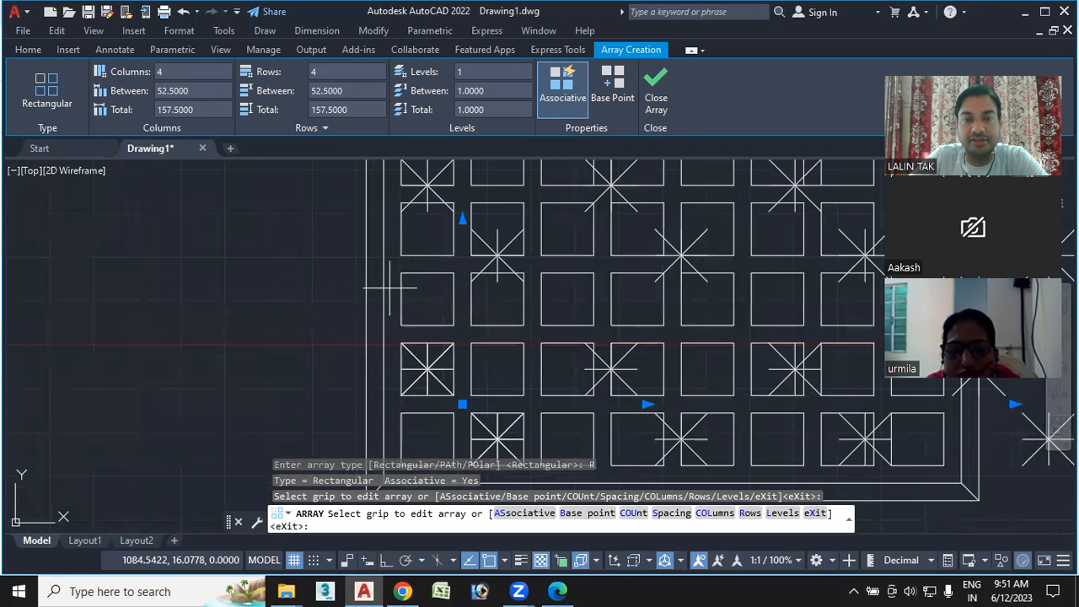
scroll(390, 287, "down", 3)
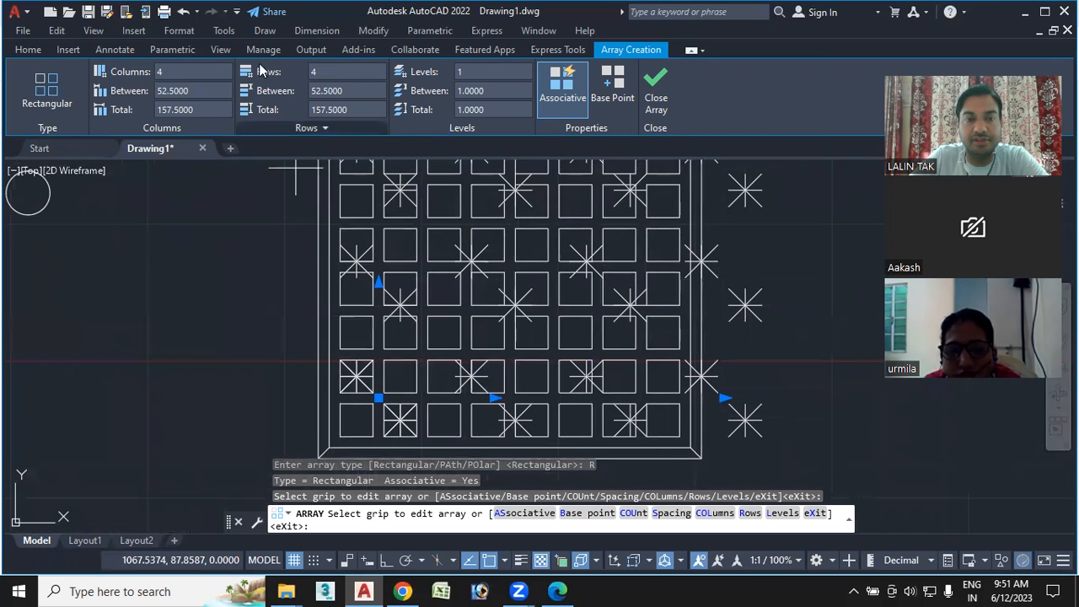
left_click(129, 98)
type("40")
key("Tab")
type("40")
key("Return")
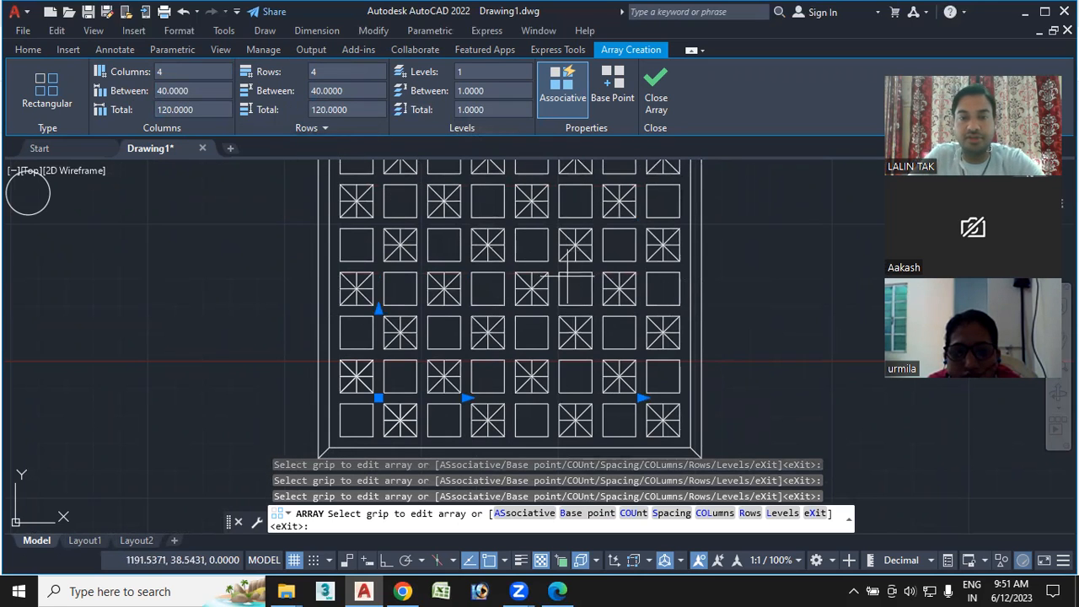
left_click(656, 84)
Examine the finished chessboard grid, checking how the stars alternate with empty squares across all rows.
scroll(674, 253, "down", 3)
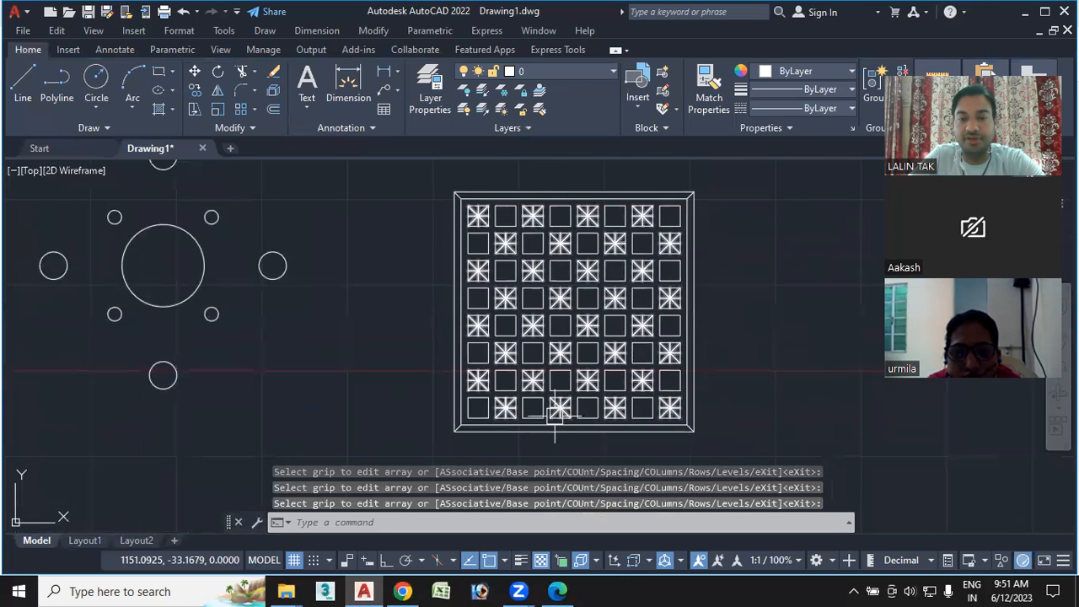
scroll(504, 411, "up", 2)
scroll(504, 414, "down", 2)
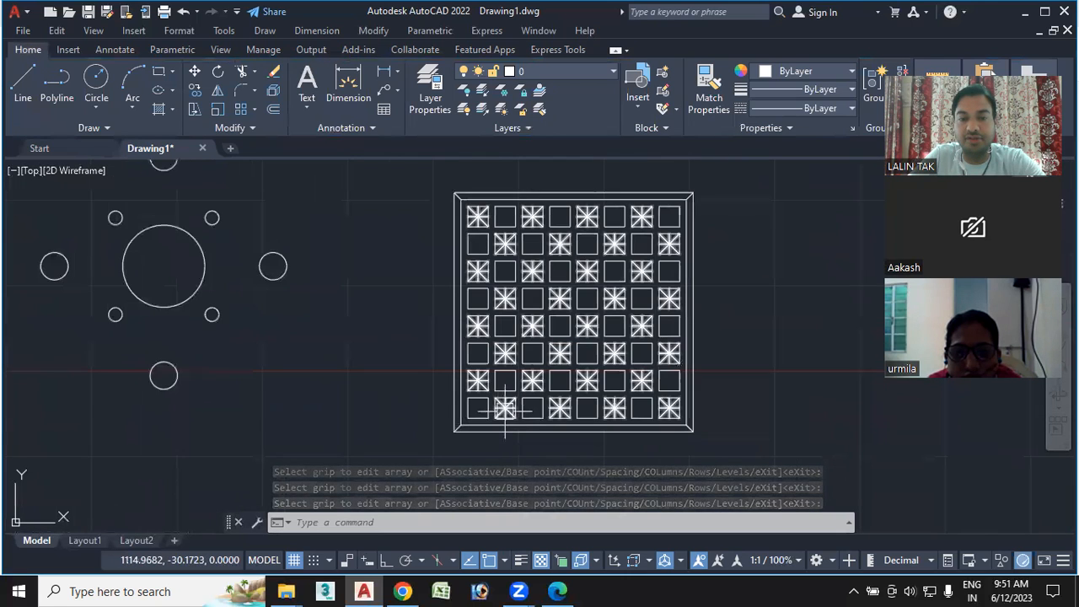
scroll(504, 418, "up", 2)
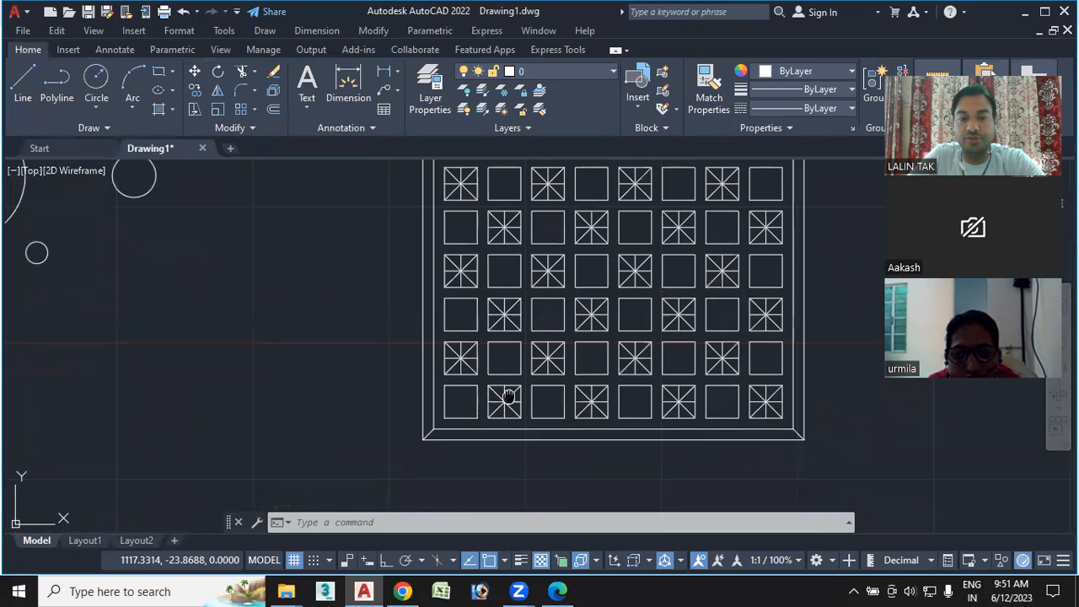
middle_click_drag(505, 397, 503, 463)
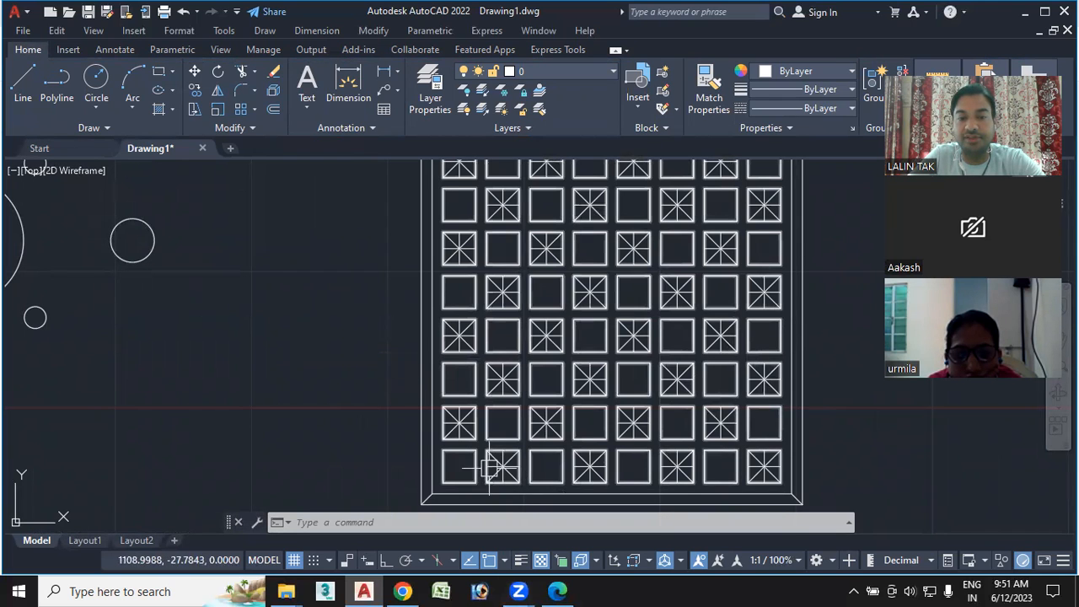
middle_click_drag(541, 286, 532, 339)
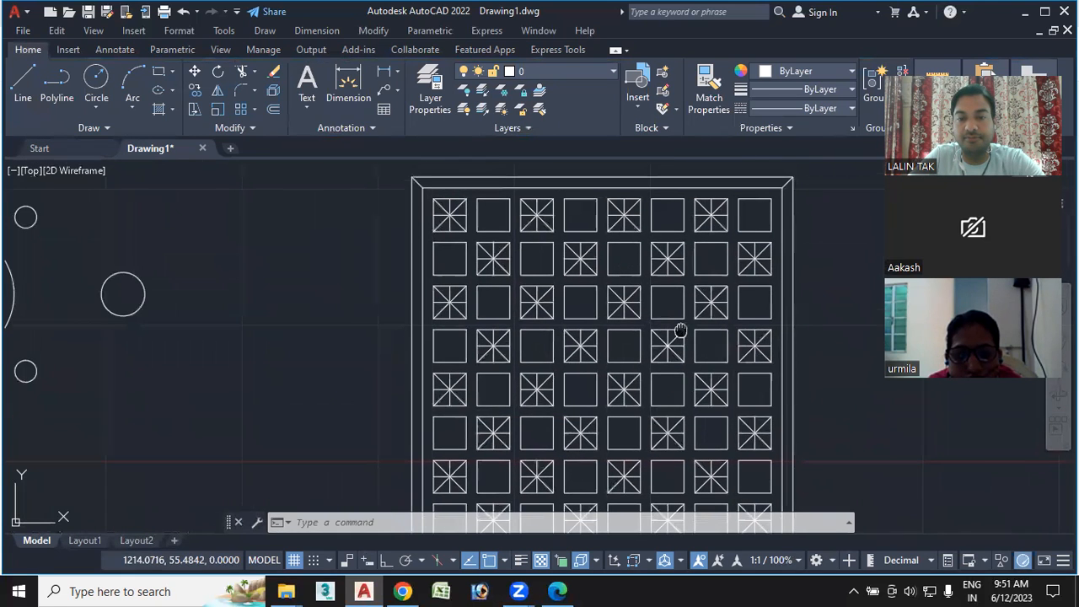
scroll(600, 306, "down", 3)
middle_click_drag(599, 306, 565, 307)
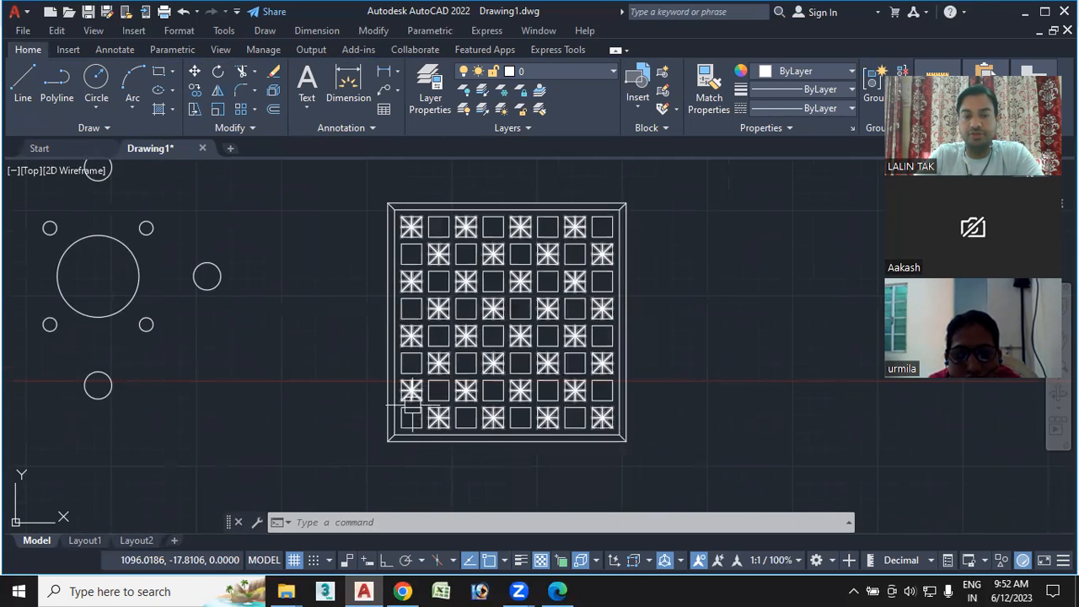
scroll(410, 411, "up", 2)
scroll(417, 403, "down", 2)
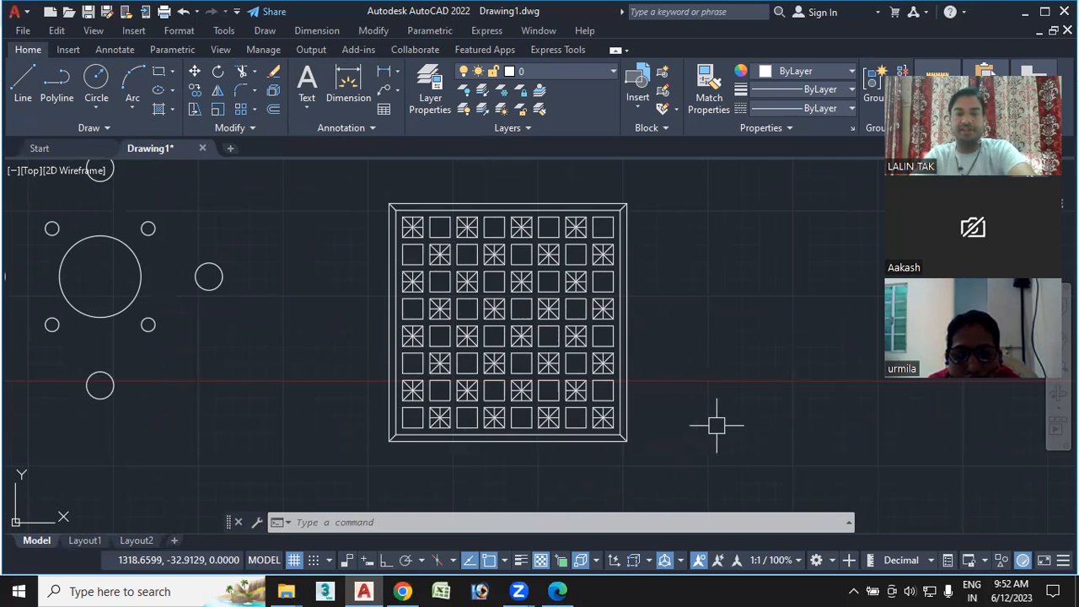
Review the other array exercises in the drawing, including the rectangular, path and polar circle arrays.
scroll(652, 356, "down", 4)
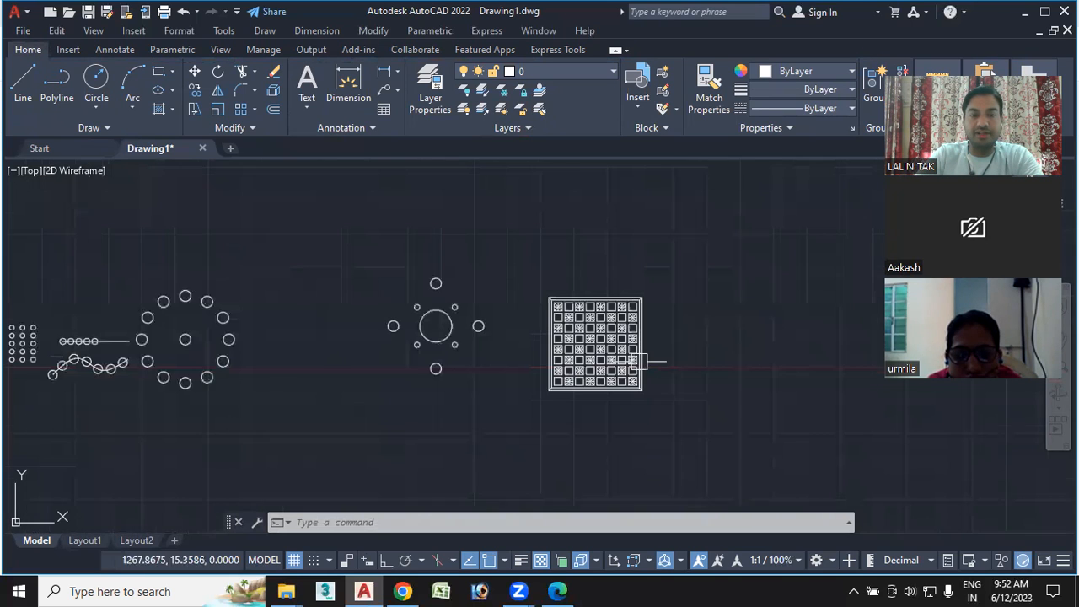
middle_click_drag(549, 379, 600, 378)
middle_click_drag(362, 373, 571, 380)
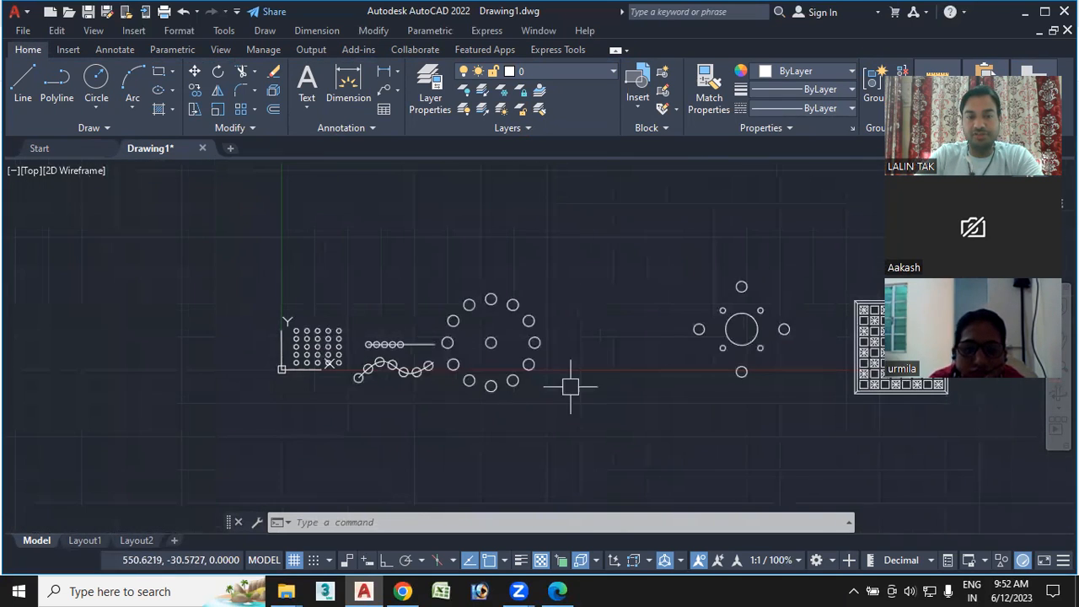
scroll(361, 378, "up", 2)
mouse_move(362, 378)
middle_mouse_down()
mouse_move(519, 377)
mouse_move(349, 394)
middle_mouse_up()
scroll(484, 368, "up", 2)
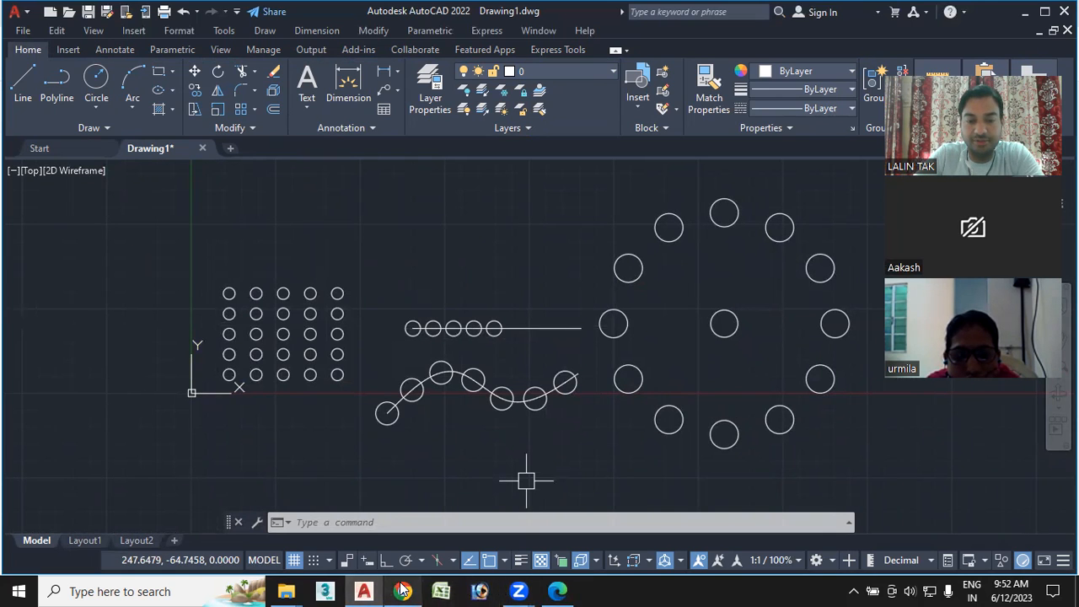
Switch to the workbook PDF in Edge and examine the exercises on pages 19 and 18, including the 50 by 100 threaded cylinder.
left_click(557, 591)
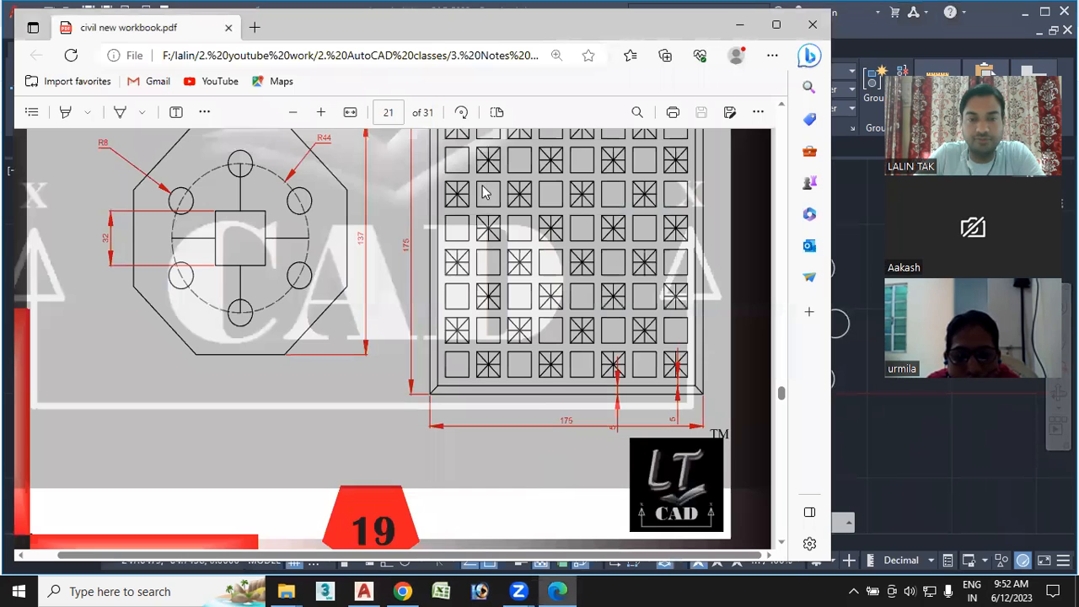
scroll(503, 278, "up", 7)
scroll(503, 278, "down", 7)
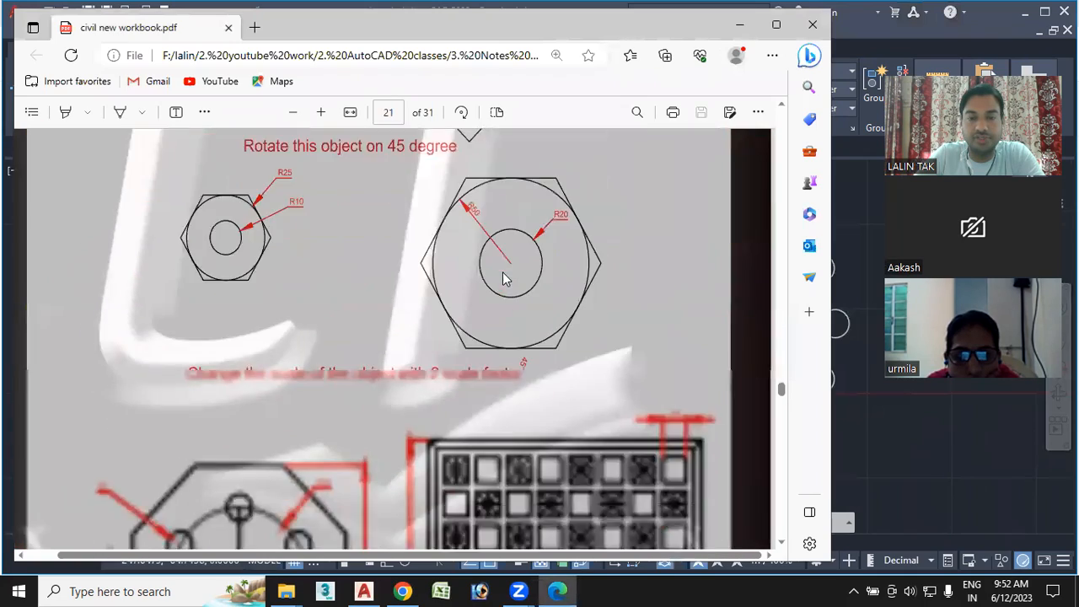
scroll(487, 328, "up", 10)
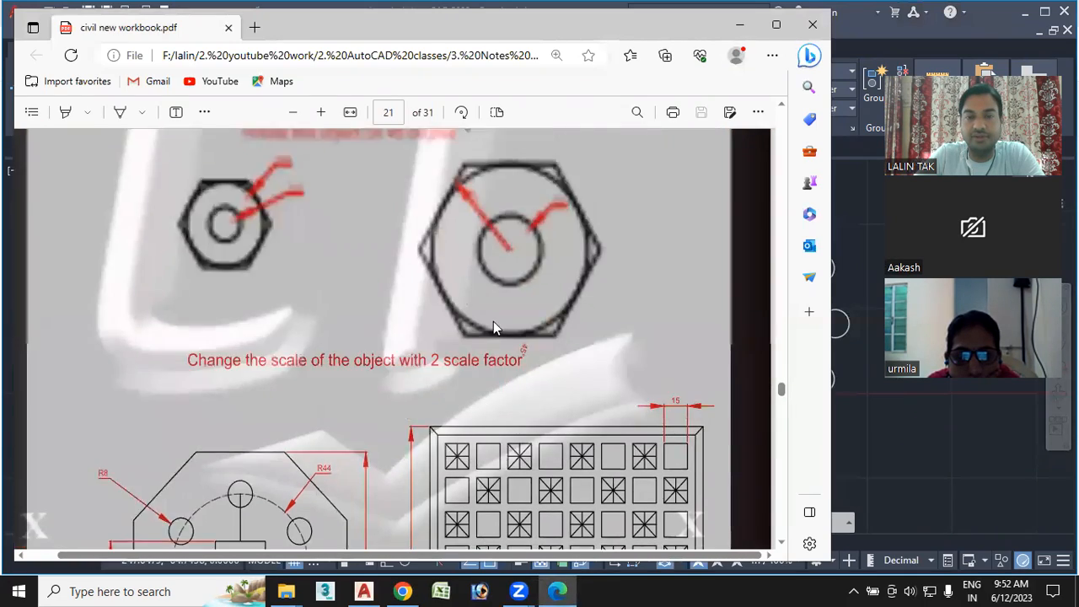
scroll(496, 328, "up", 2)
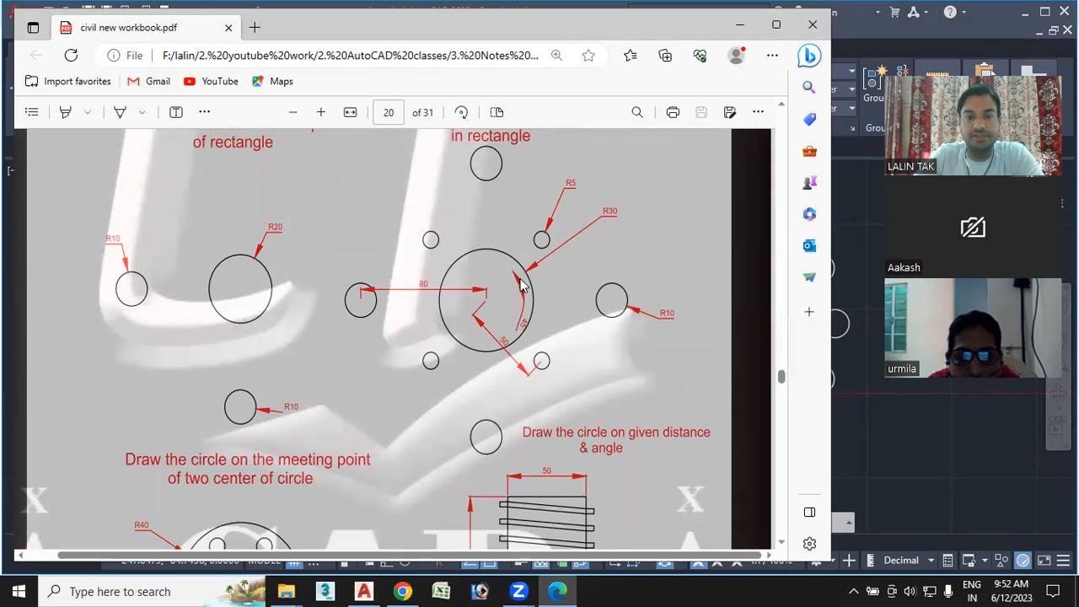
scroll(521, 286, "down", 7)
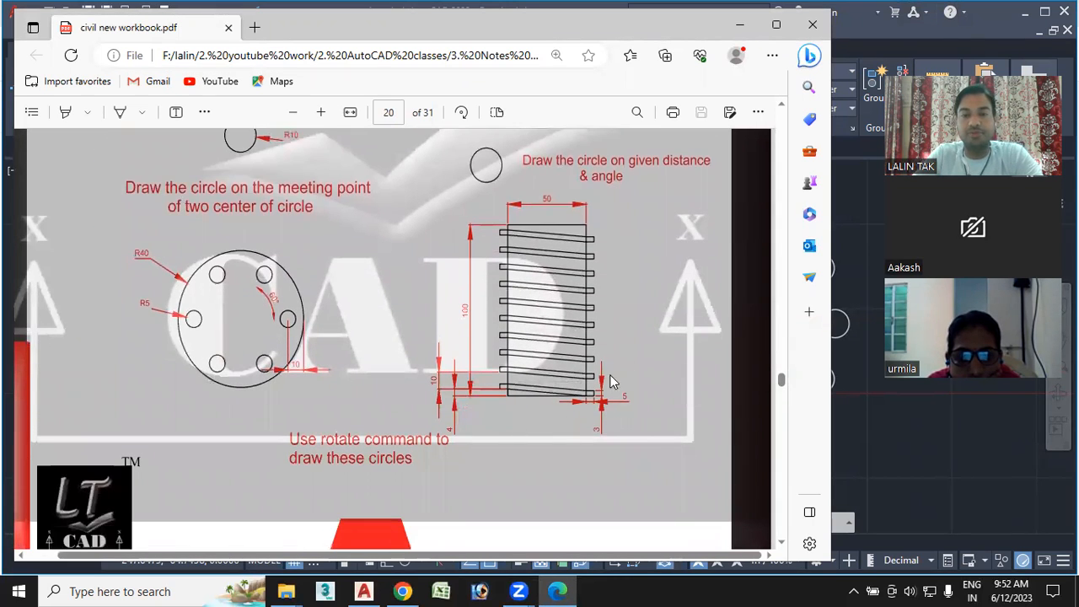
scroll(532, 329, "down", 2)
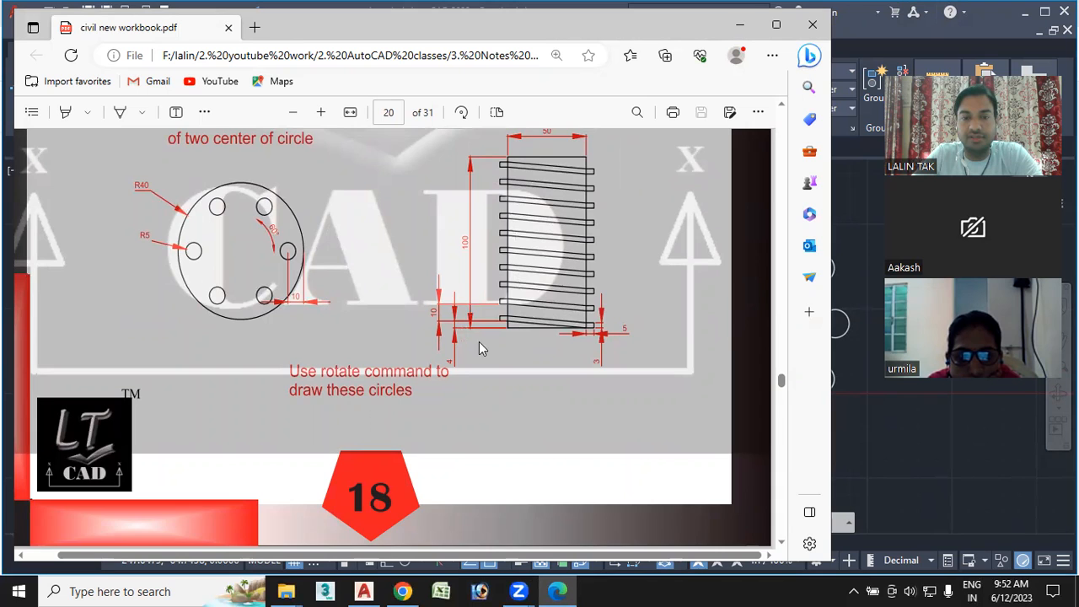
scroll(510, 346, "up", 2)
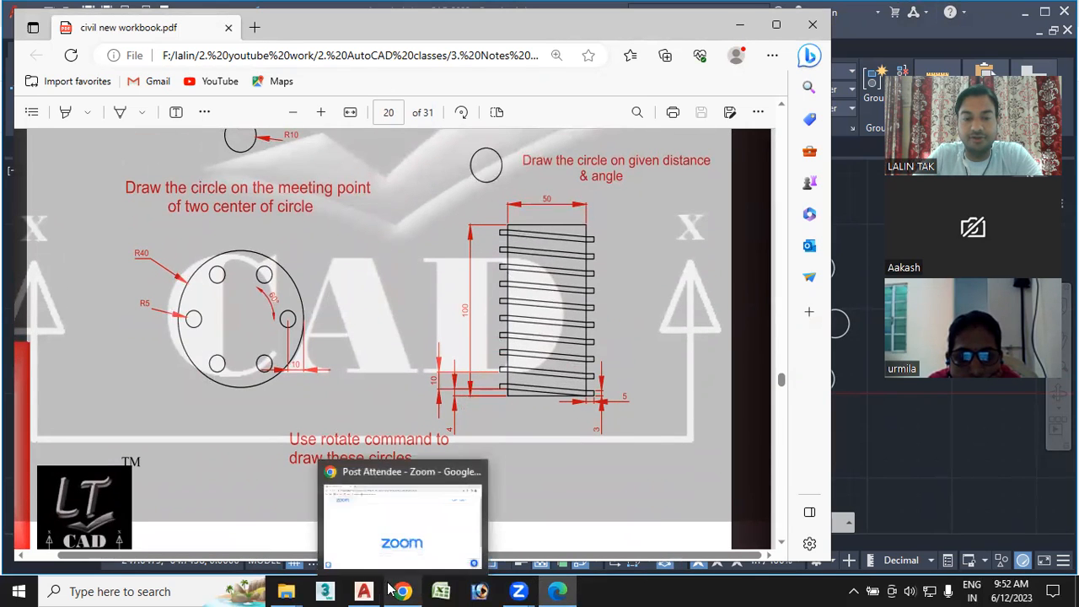
Switch to AutoCAD and draw a line 100 straight down in the empty space beside the chessboard, with ortho on.
mouse_move(398, 591)
left_click(363, 591)
scroll(549, 320, "down", 4)
mouse_move(585, 329)
middle_mouse_down()
mouse_move(230, 343)
mouse_move(441, 340)
mouse_move(314, 339)
middle_mouse_up()
mouse_move(450, 349)
middle_mouse_down()
mouse_move(379, 349)
mouse_move(365, 330)
middle_mouse_up()
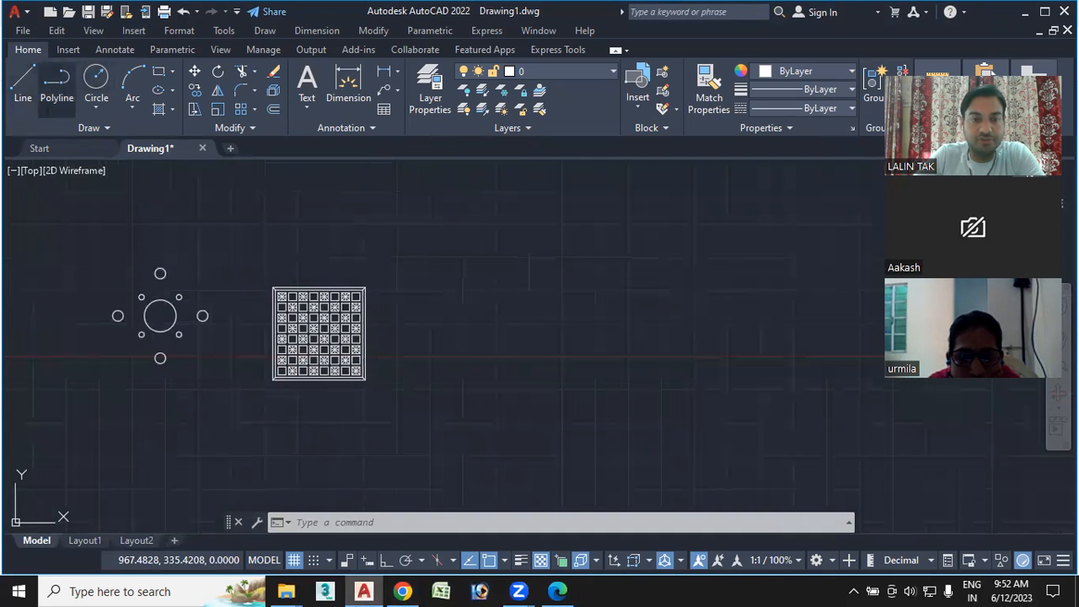
left_click(23, 84)
scroll(399, 300, "up", 4)
left_click(477, 264)
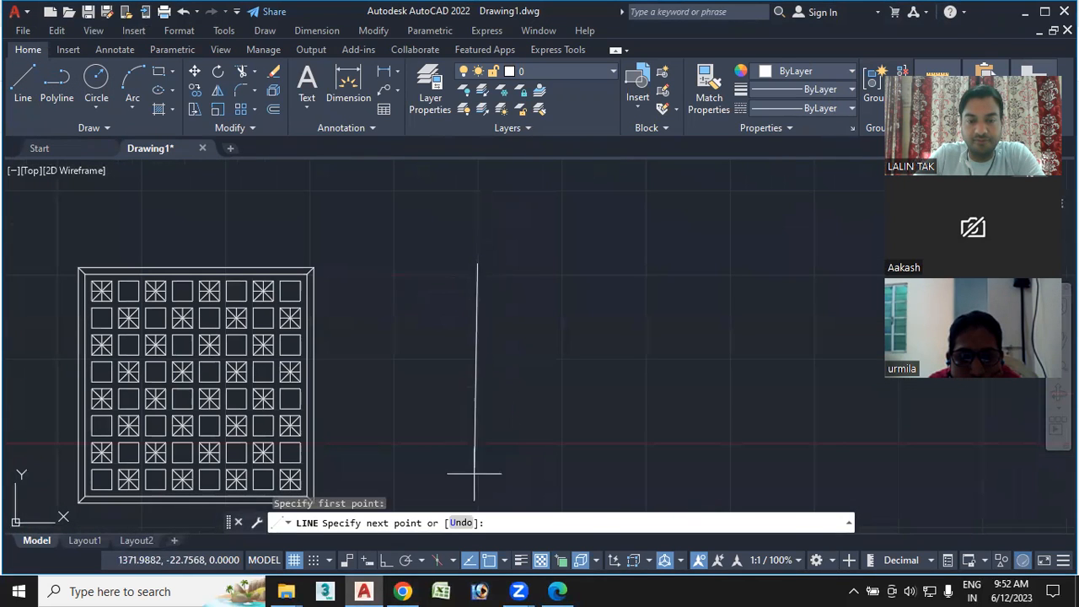
left_click(387, 559)
type("100")
key("Return")
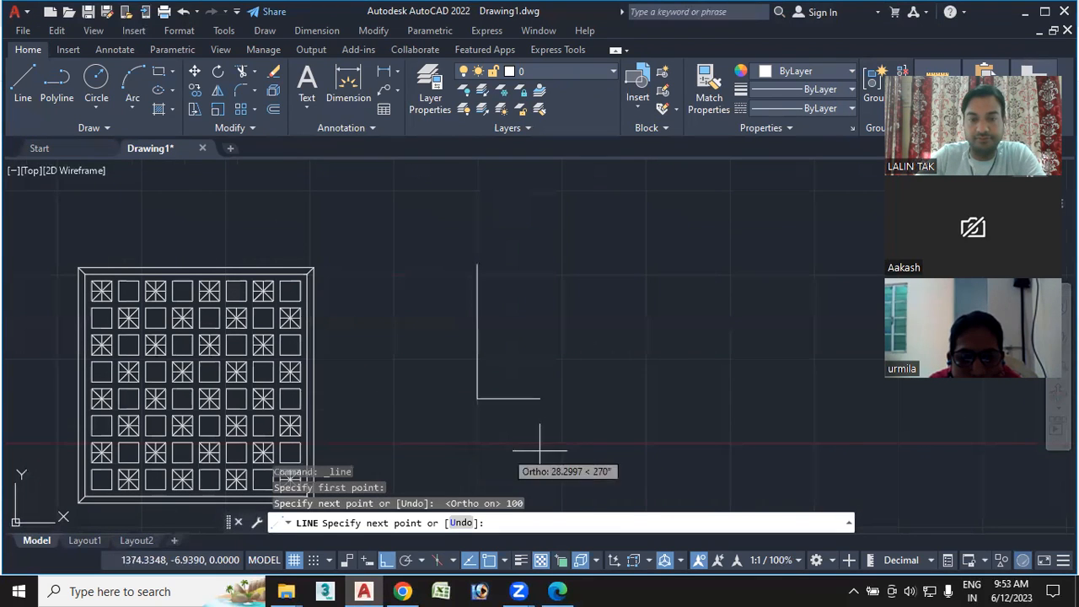
Complete the rectangle from the vertical line with sides of 50 across, 100 up and 50 back to the start.
type("50")
key("Return")
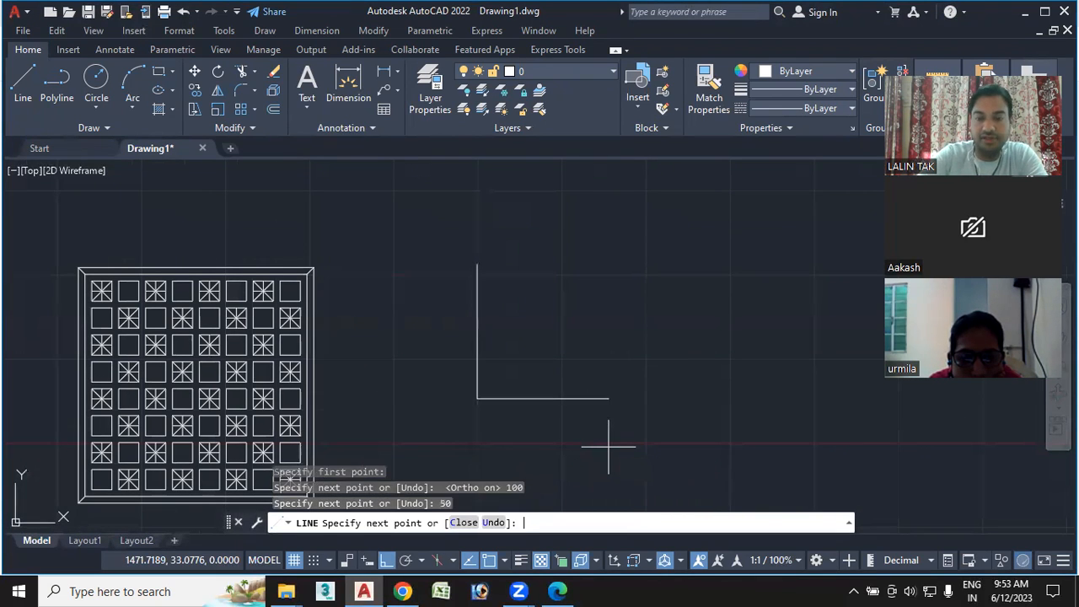
type("1")
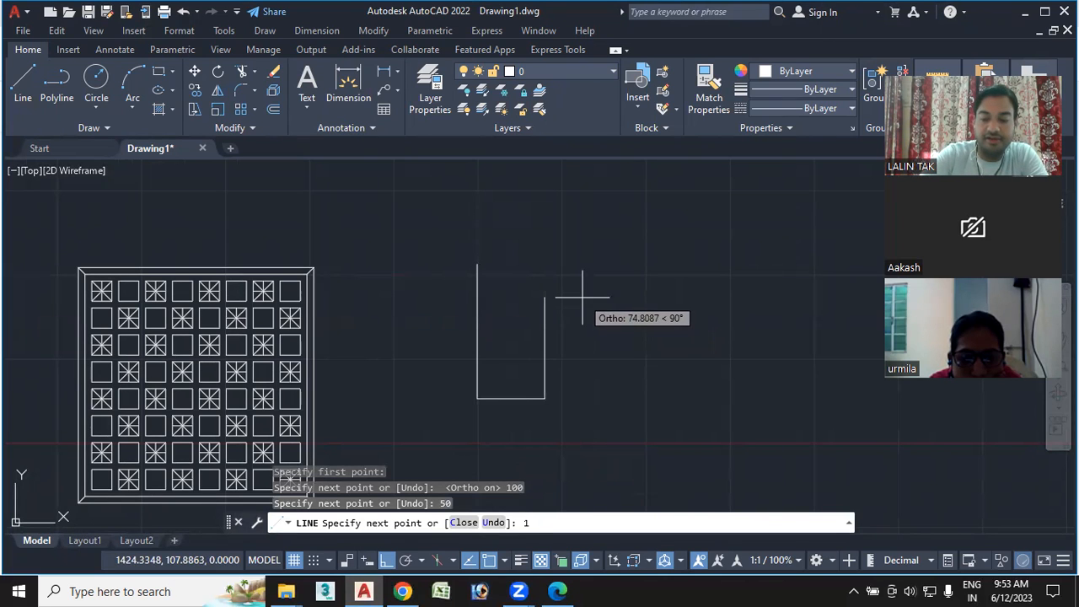
type("00")
key("Return")
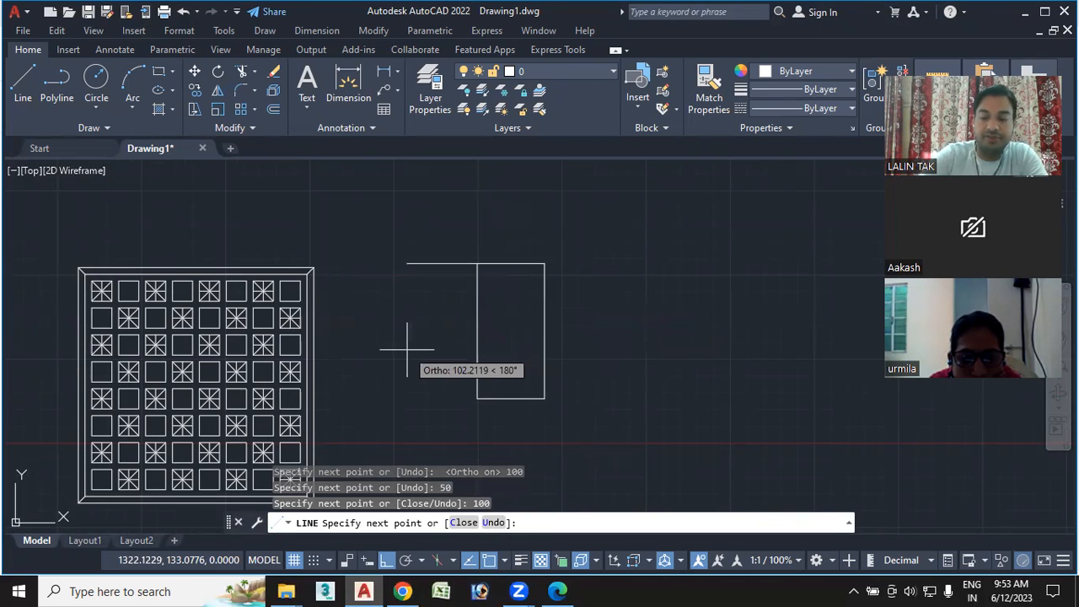
type("50")
key("Return")
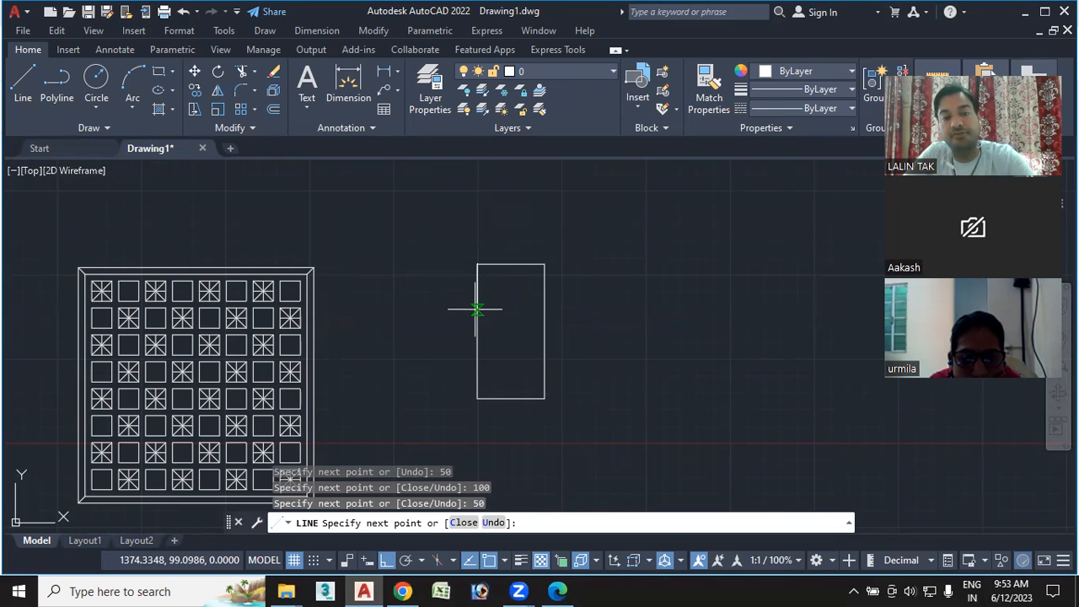
key("Escape")
middle_click_drag(474, 280, 488, 287)
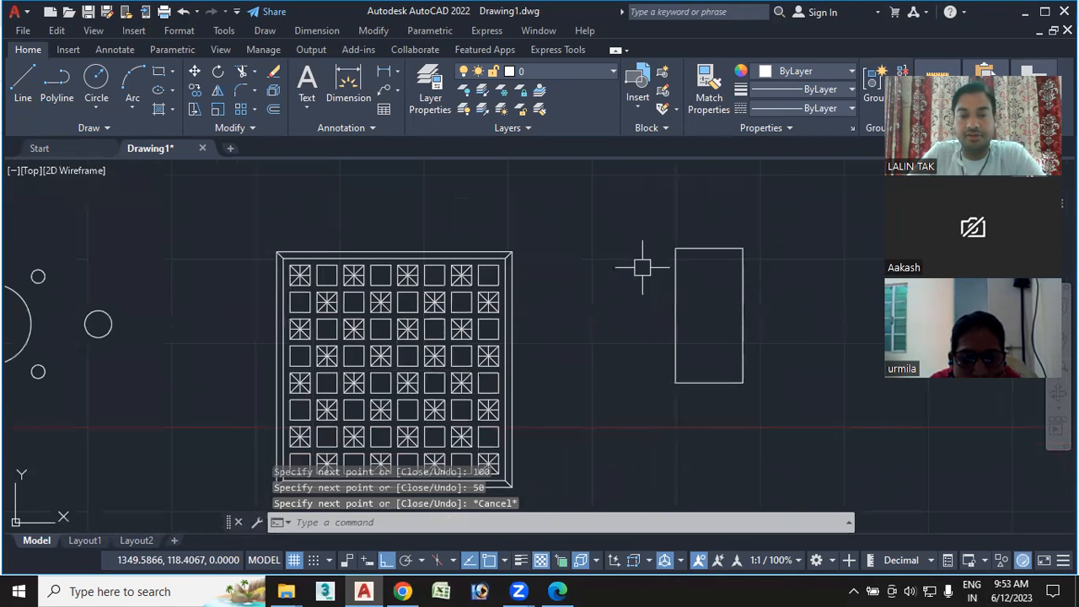
scroll(616, 281, "up", 1)
scroll(685, 242, "up", 3)
middle_click_drag(685, 242, 653, 248)
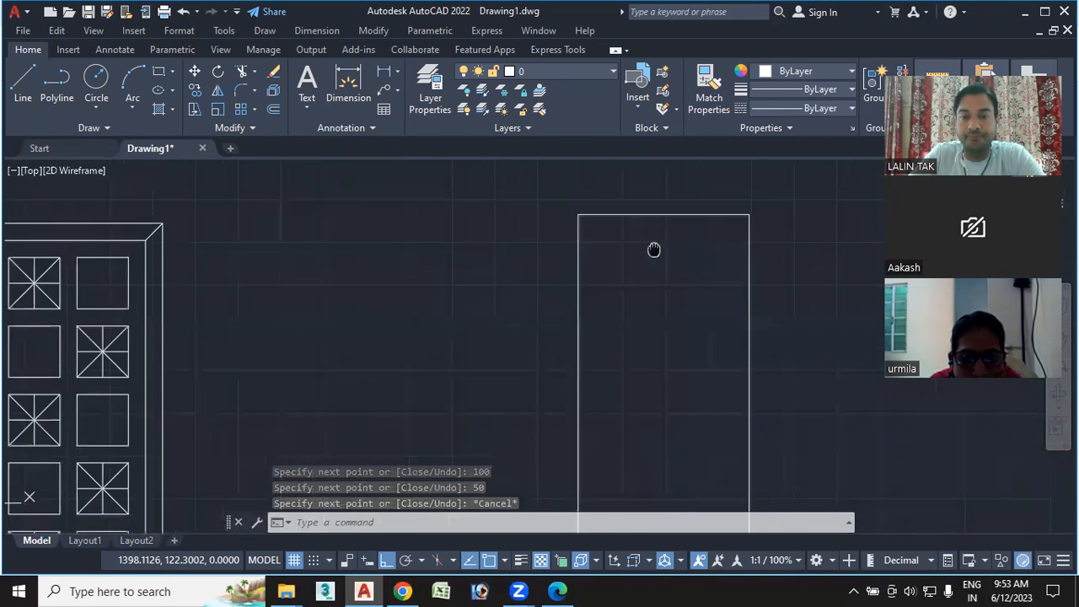
scroll(590, 221, "down", 3)
middle_click_drag(590, 222, 583, 247)
scroll(582, 247, "down", 2)
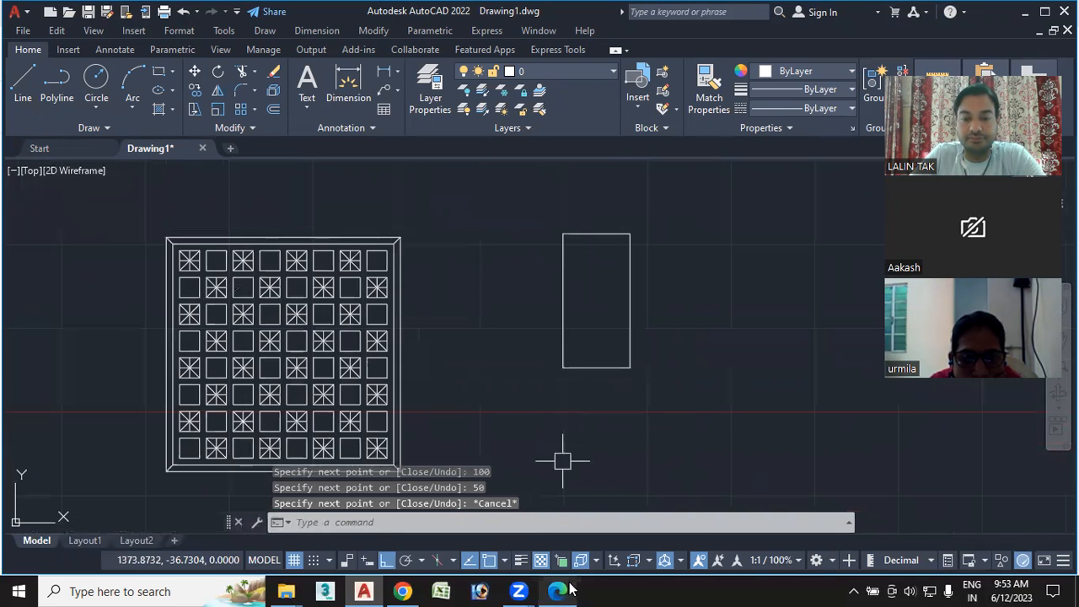
Examine the threaded cylinder exercise enlarged in the workbook, checking the thread dimensions at both lower corners, and return to AutoCAD.
left_click(556, 590)
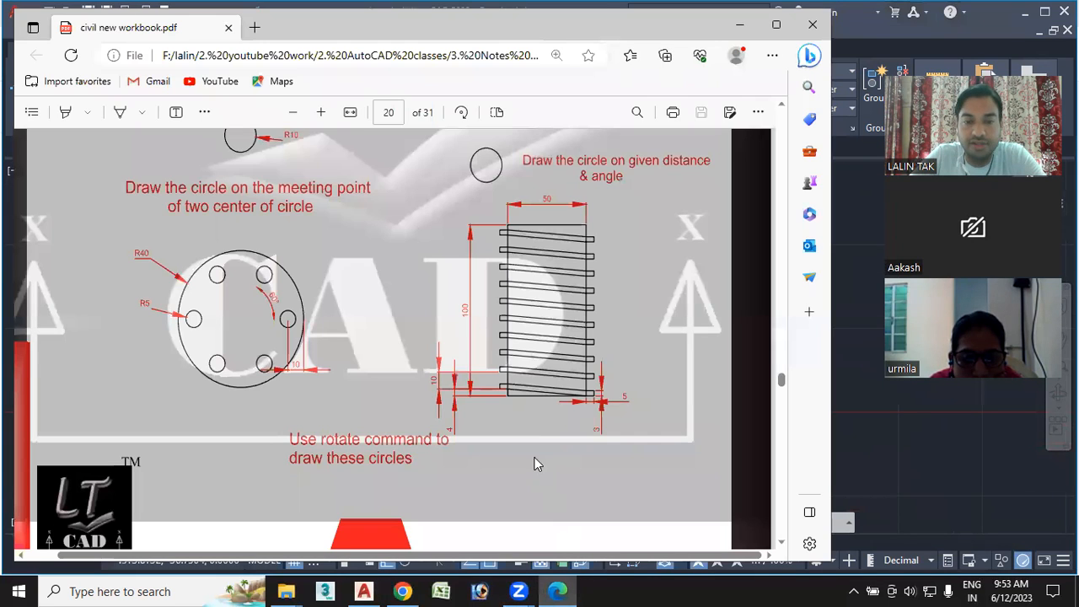
scroll(499, 405, "up", 2)
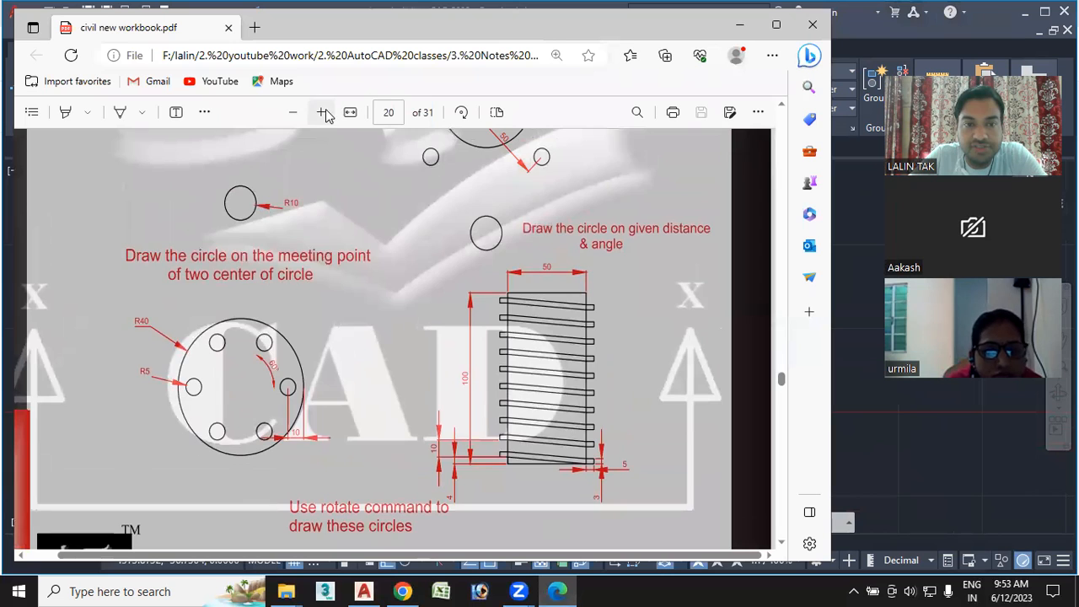
left_click(320, 112)
scroll(560, 296, "down", 5)
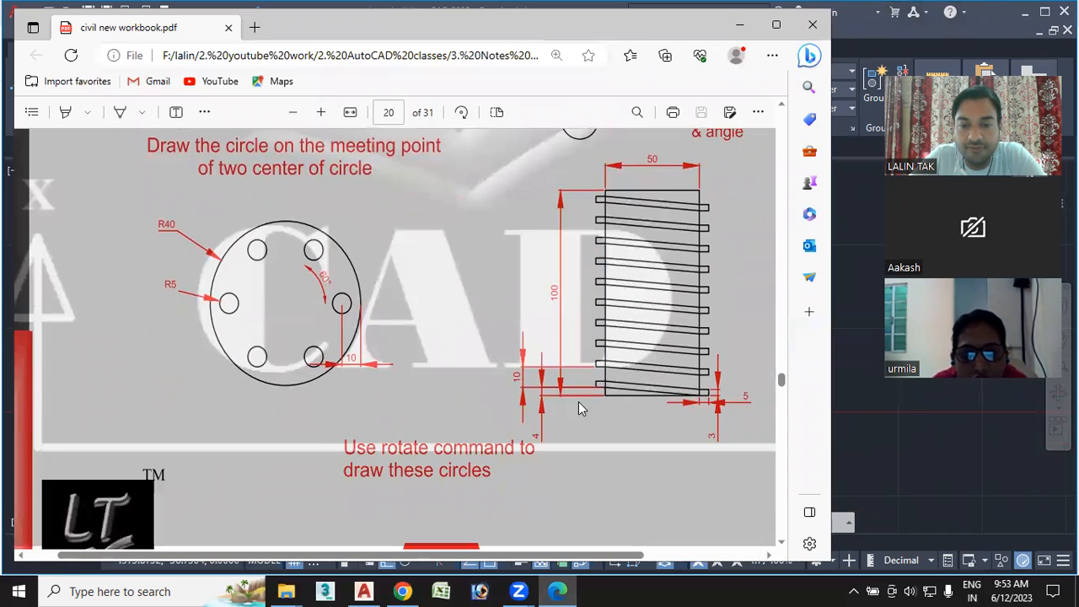
left_click(775, 23)
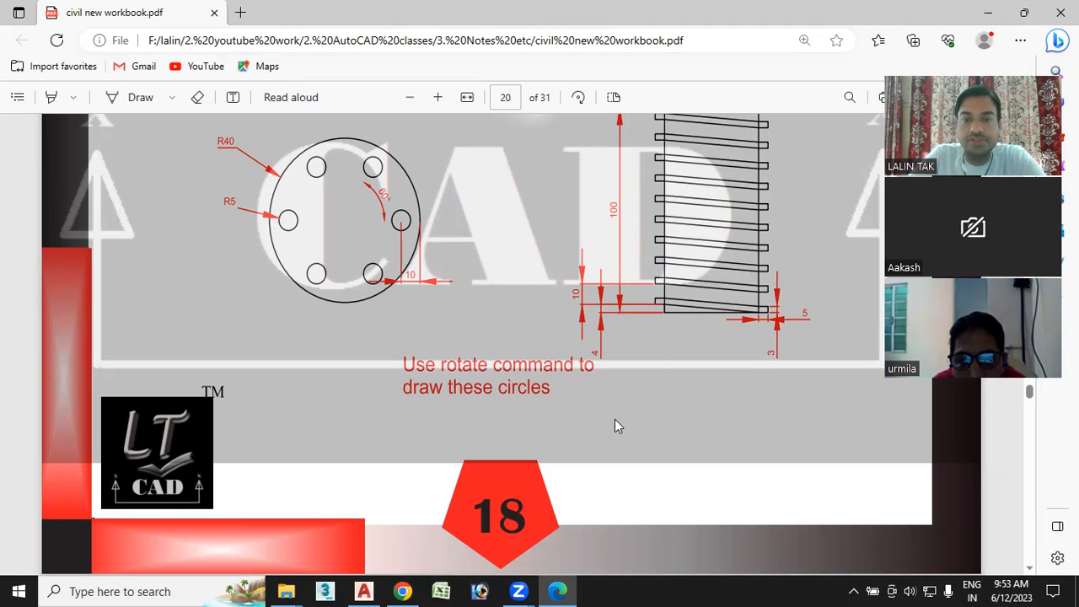
left_click(364, 590)
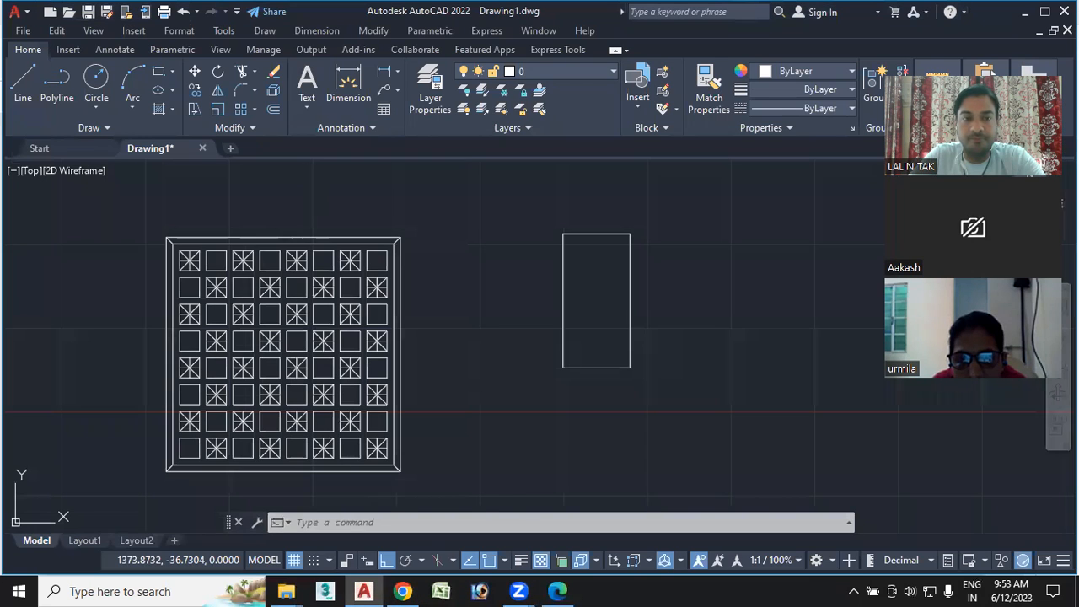
left_click(17, 91)
scroll(583, 374, "up", 2)
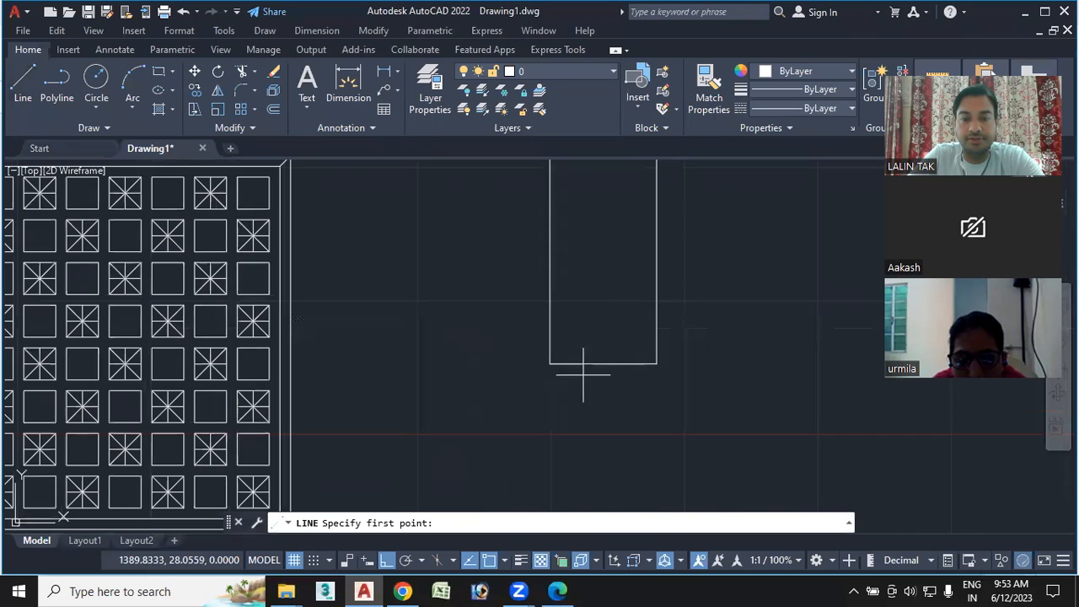
left_click(557, 591)
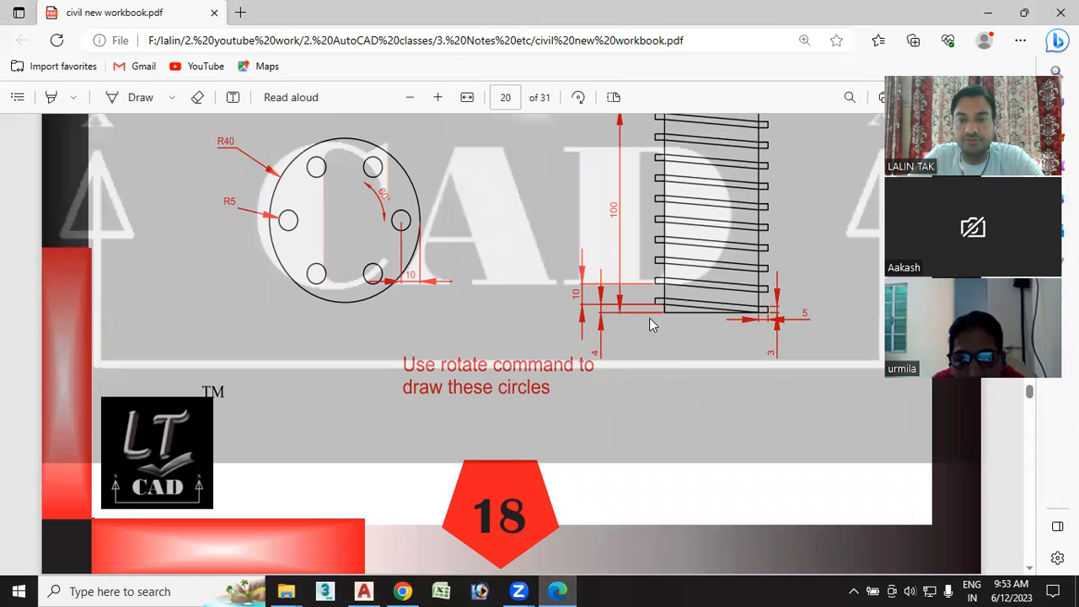
left_click(365, 589)
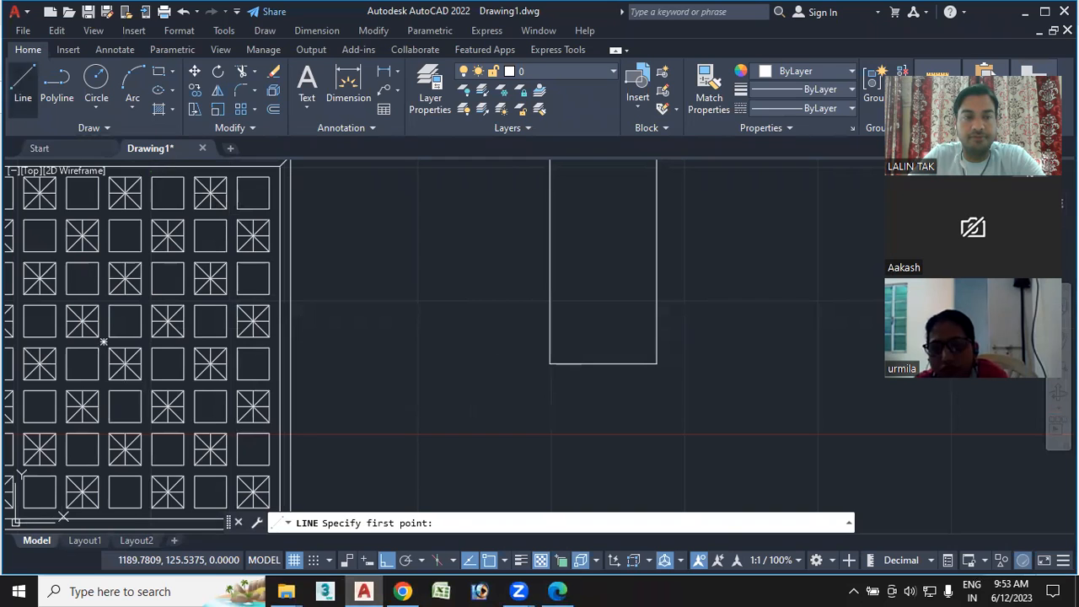
Draw the thread end outward from the rectangle's lower-right corner with lines 5 right, 3 up and 5 back to the edge.
left_click(23, 85)
scroll(778, 469, "up", 2)
middle_click_drag(645, 424, 547, 463)
scroll(517, 390, "up", 2)
scroll(517, 390, "up", 2)
left_click(508, 319)
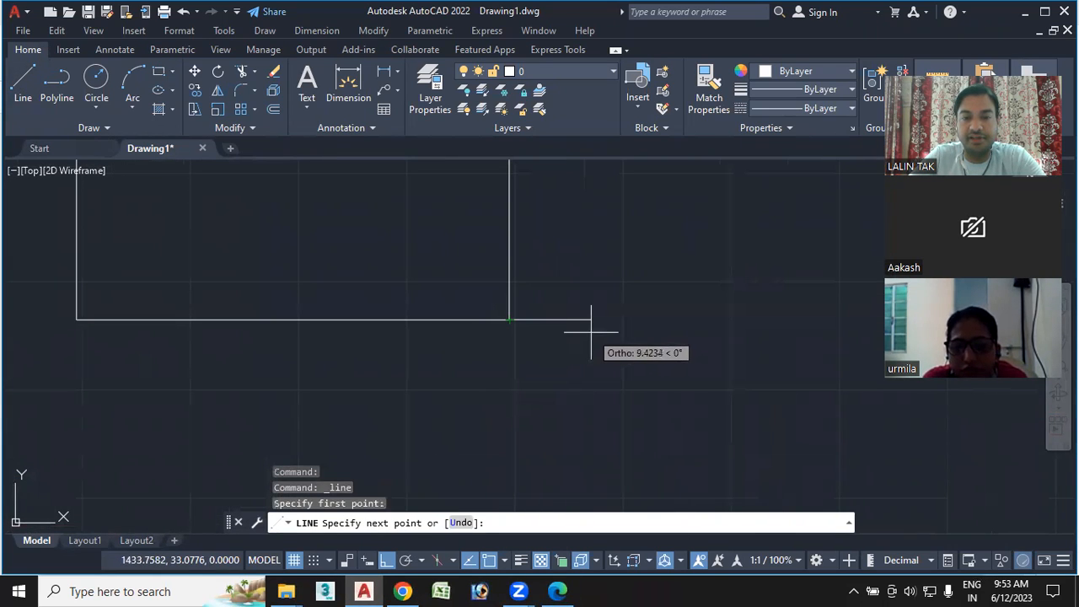
type("5")
key("Return")
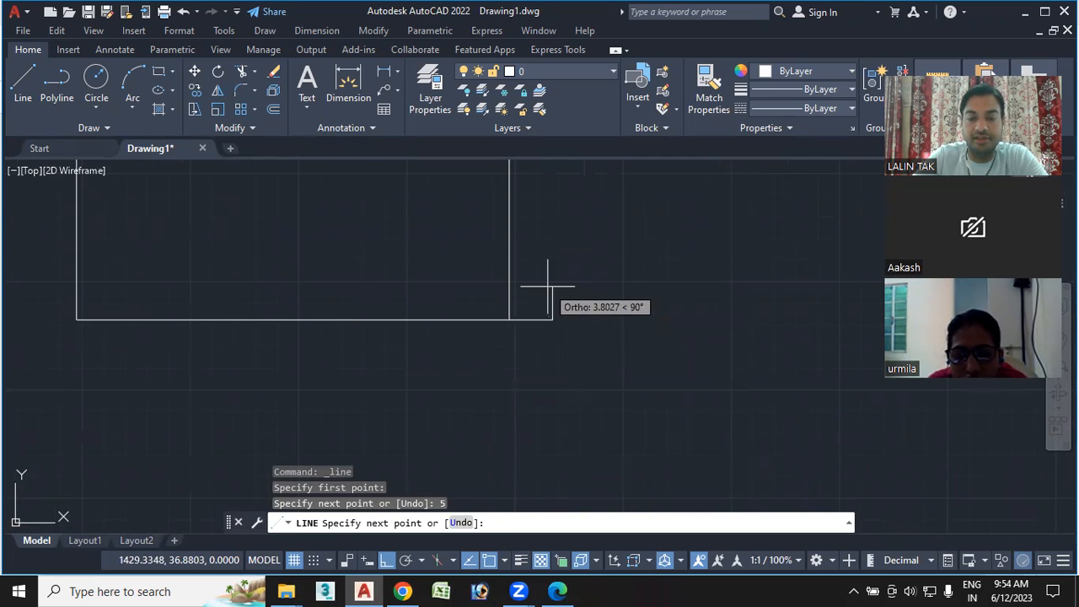
type("3")
key("Return")
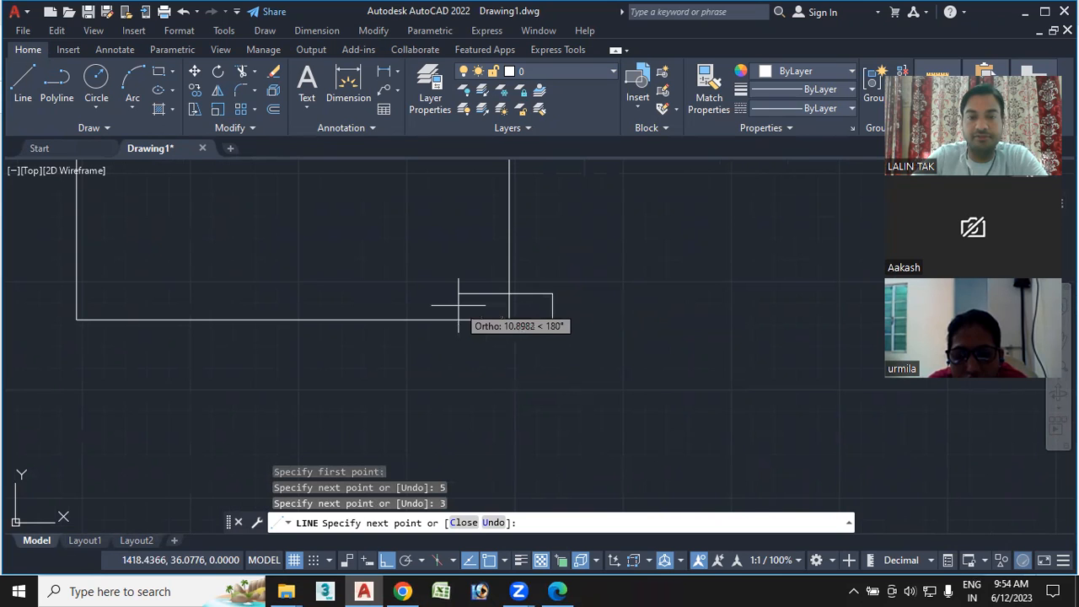
type("5")
key("Return")
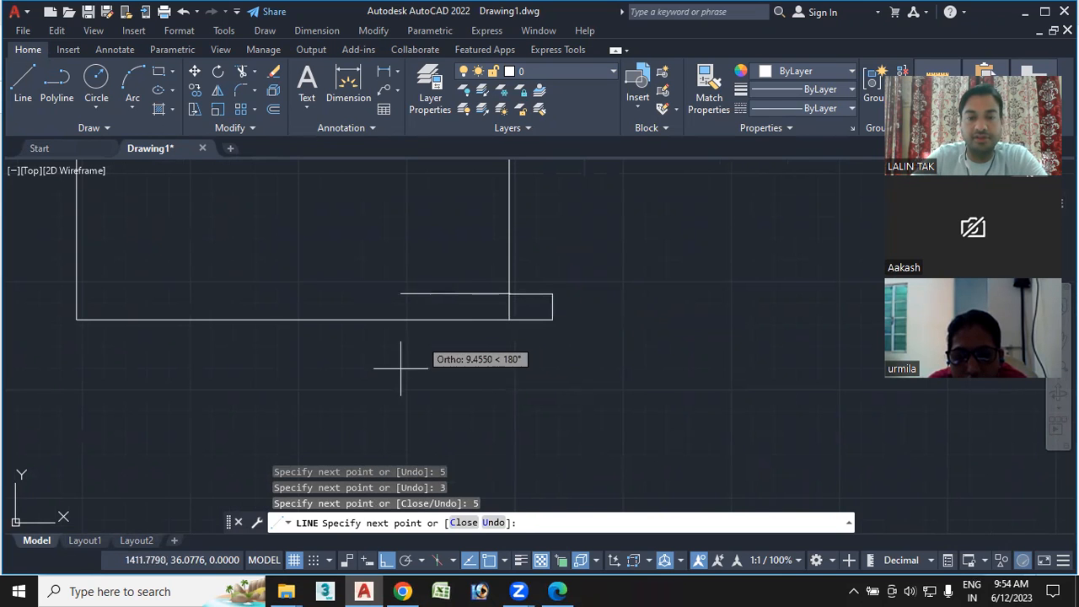
key("Escape")
Start a line 4 above the rectangle's lower-left corner and draw its first segment 5 outward to the left.
mouse_move(416, 366)
middle_mouse_down()
mouse_move(765, 438)
mouse_move(703, 447)
mouse_move(708, 437)
middle_mouse_up()
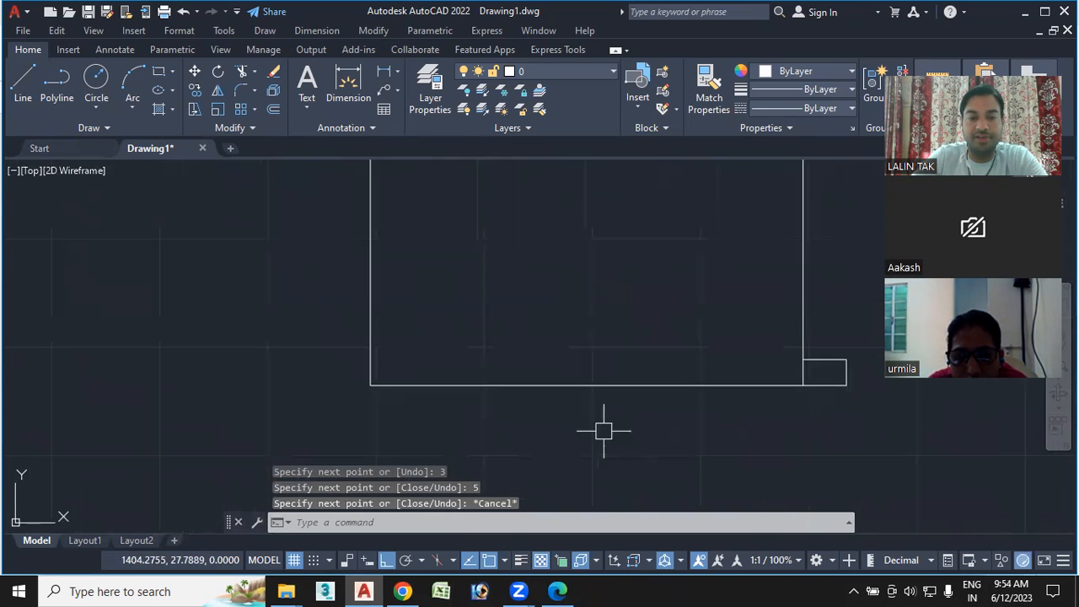
left_click(23, 89)
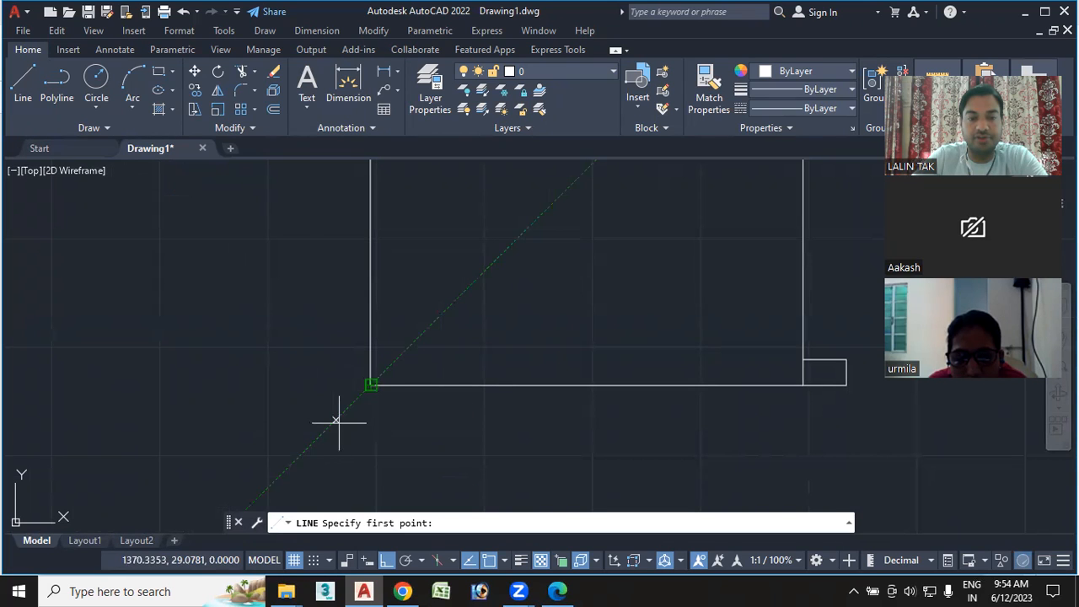
key("Escape")
key("Return")
scroll(335, 333, "up", 2)
middle_click_drag(395, 421, 347, 365)
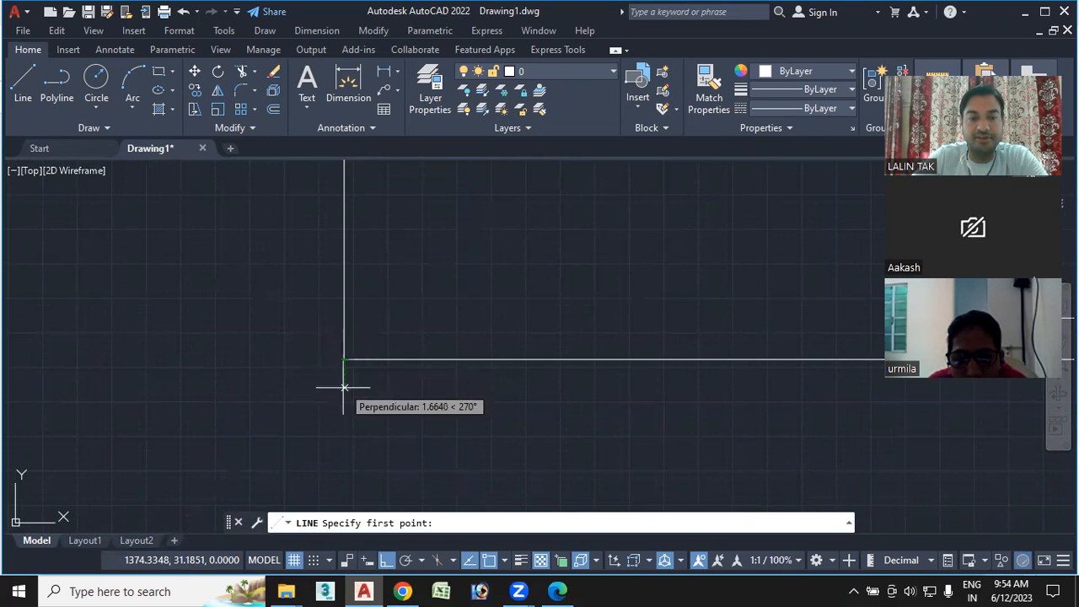
type("-4")
key("Return")
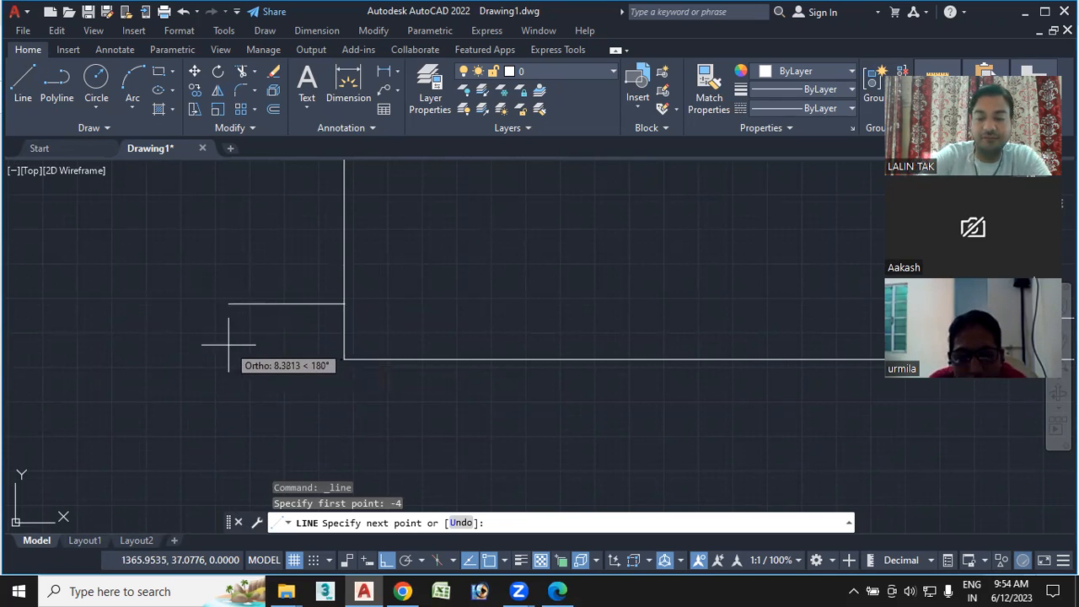
key("Return")
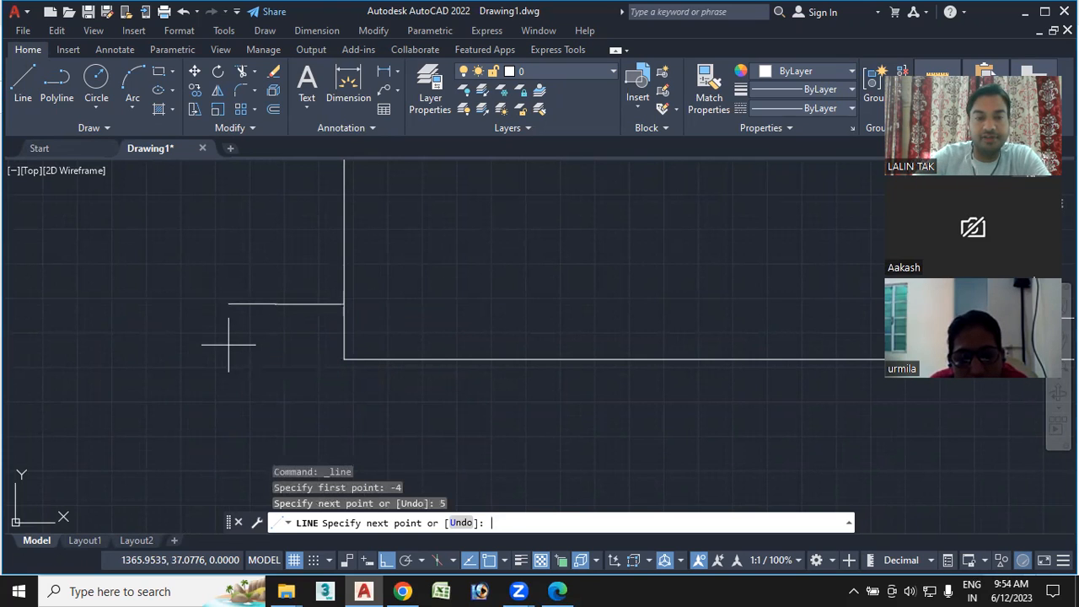
Try to continue the line 3 downward from its outer end, and undo that segment.
type("3")
key("Return")
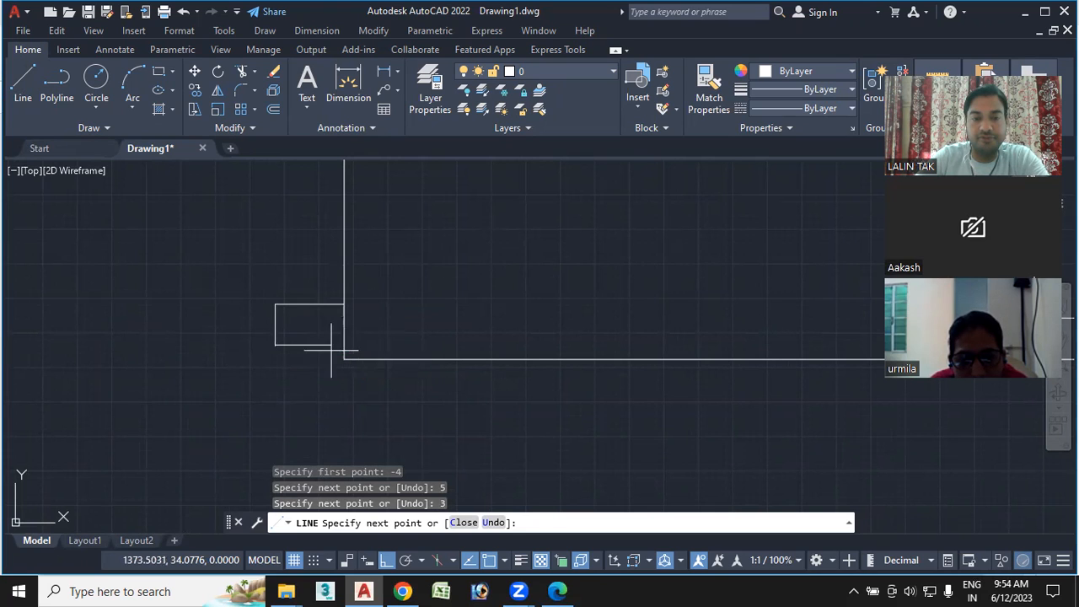
key("ctrl+z")
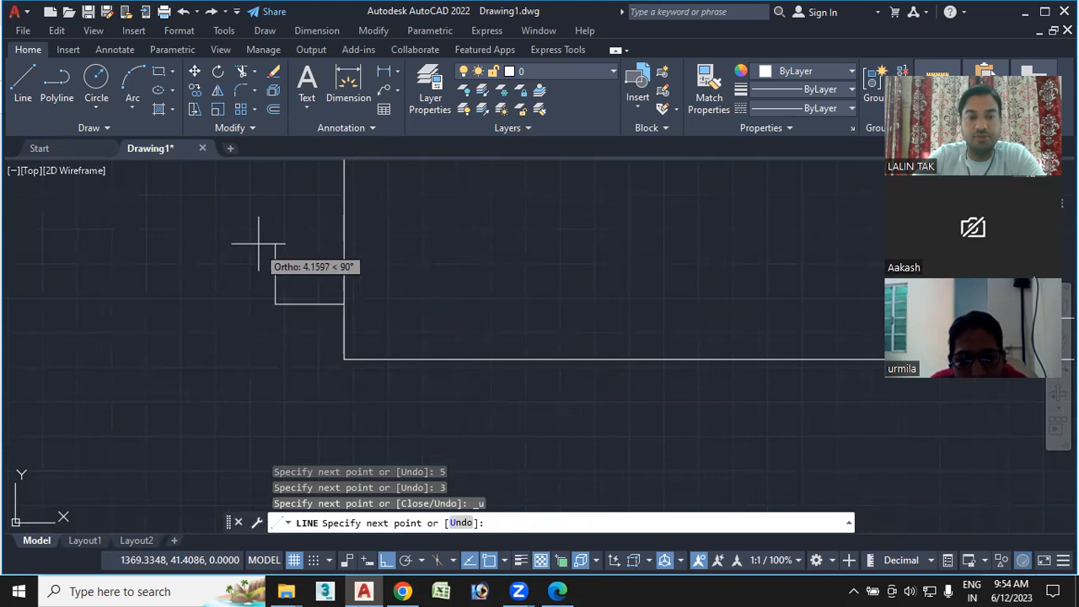
Complete the left thread end with segments 3 up and 5 back to the rectangle's edge.
type("3")
key("Return")
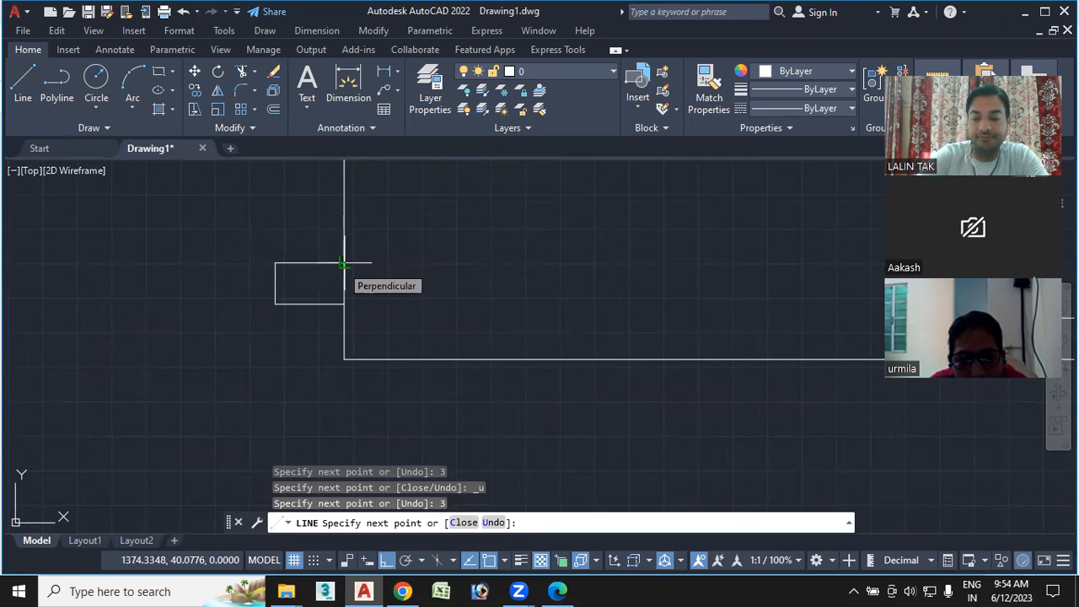
type("5")
key("Return")
key("Escape")
With ortho off, draw a slanted line joining the inner upper corners of the left and right thread ends.
scroll(438, 251, "down", 2)
mouse_move(433, 253)
middle_mouse_down()
mouse_move(390, 277)
mouse_move(276, 277)
middle_mouse_up()
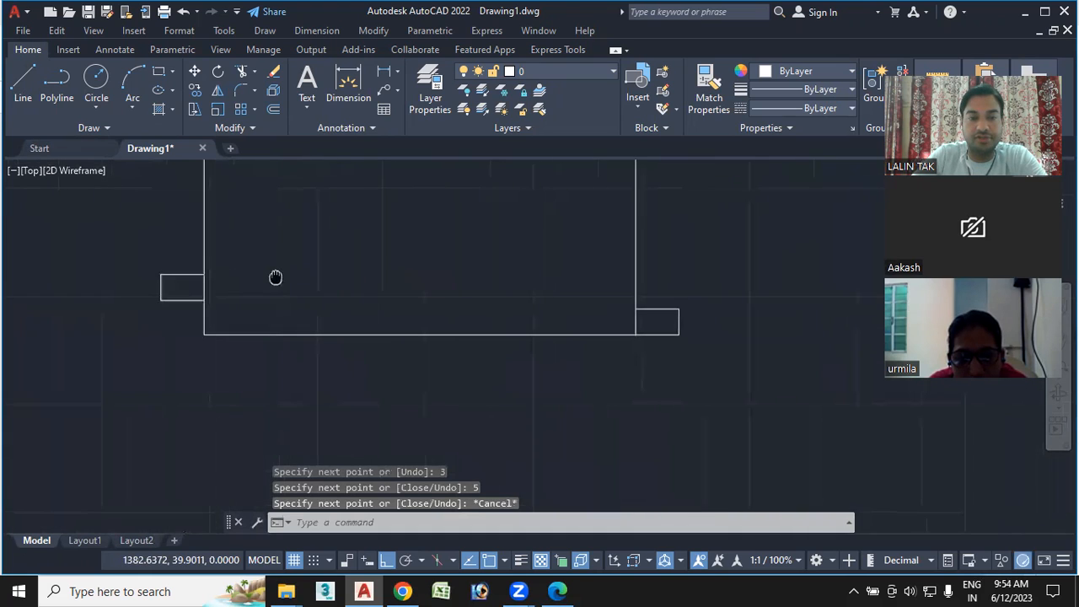
key("Return")
scroll(279, 302, "up", 2)
left_click(160, 257)
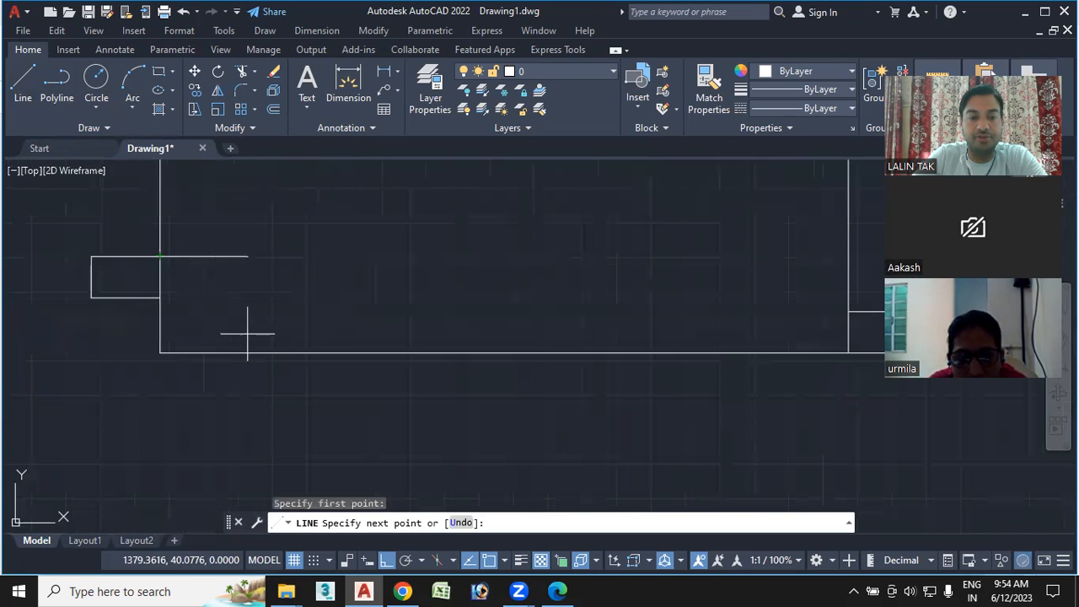
left_click(386, 561)
mouse_move(863, 380)
middle_mouse_down()
mouse_move(783, 342)
mouse_move(766, 308)
middle_mouse_up()
left_click(762, 302)
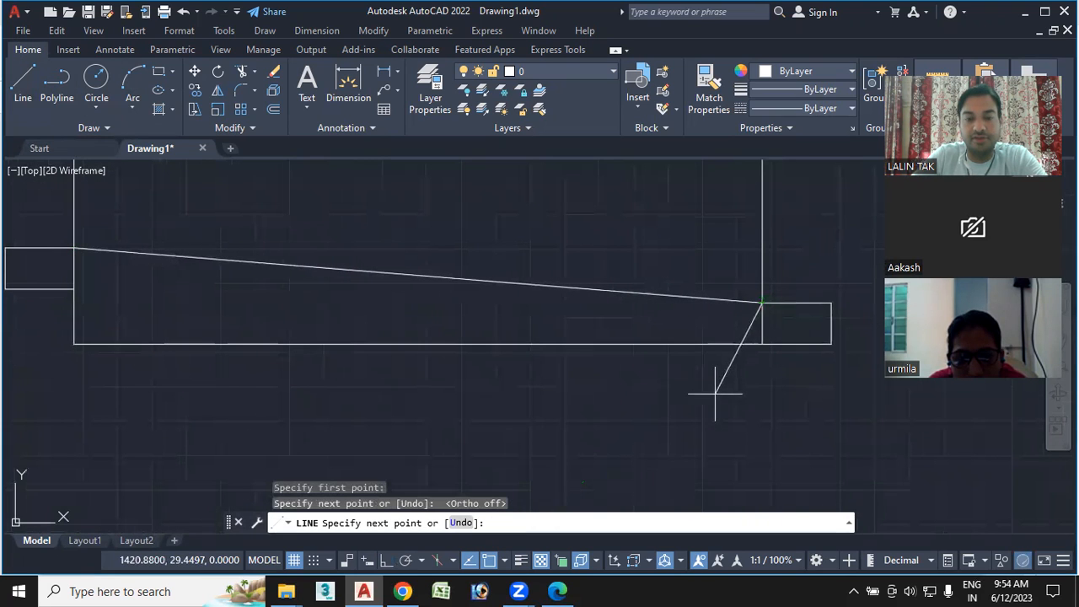
key("Return")
Draw a second slanted line from the left thread end's inner lower corner to the rectangle's lower-right corner.
key("Return")
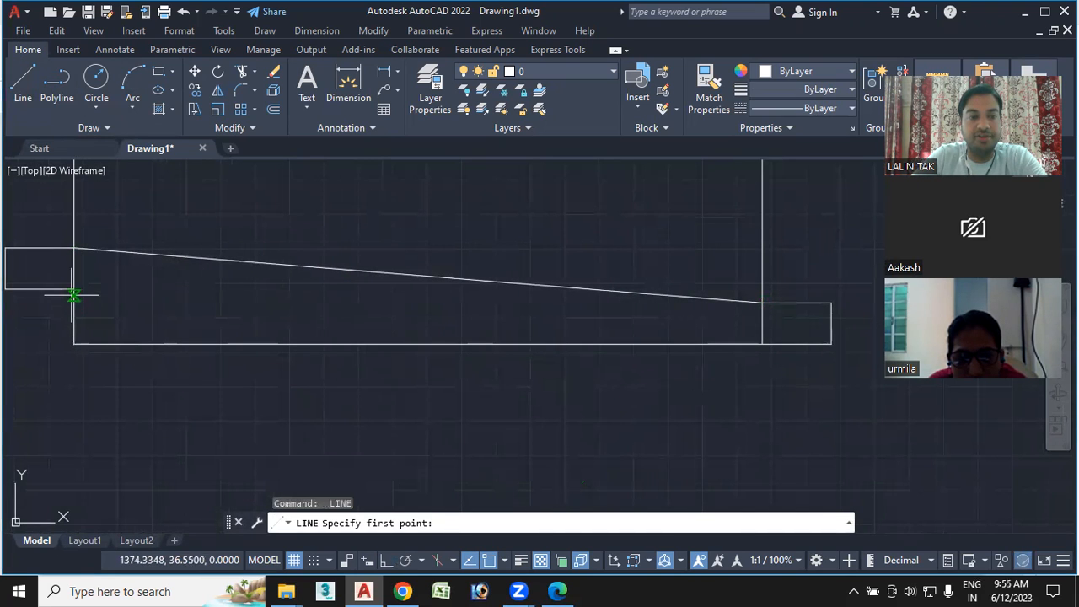
left_click(74, 289)
mouse_move(301, 325)
middle_mouse_down()
mouse_move(413, 316)
mouse_move(352, 295)
middle_mouse_up()
scroll(352, 295, "down", 2)
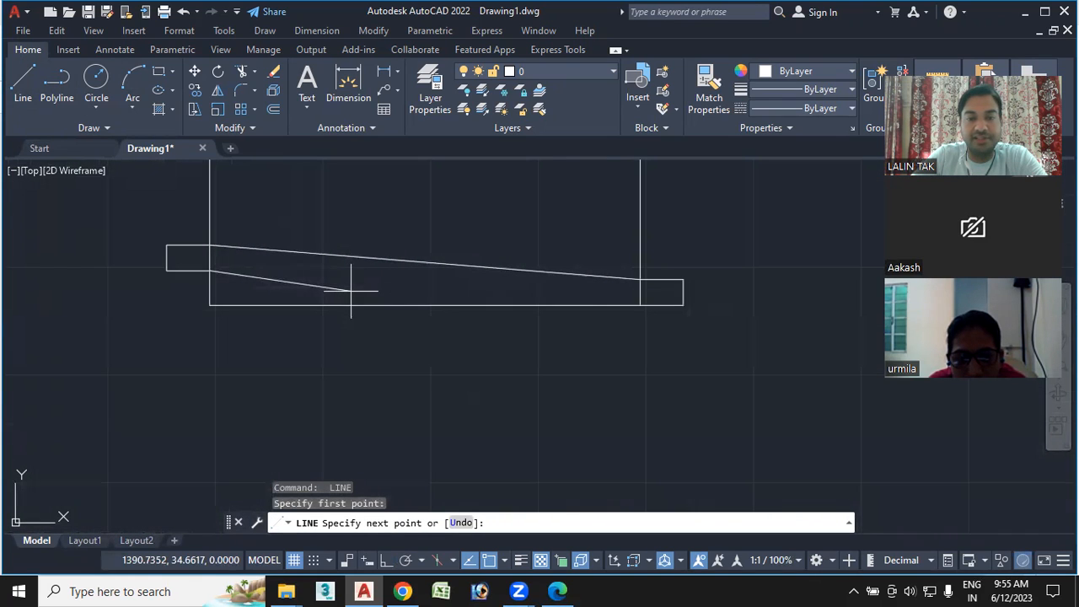
left_click(641, 304)
key("Escape")
scroll(493, 356, "down", 2)
middle_click_drag(475, 347, 616, 420)
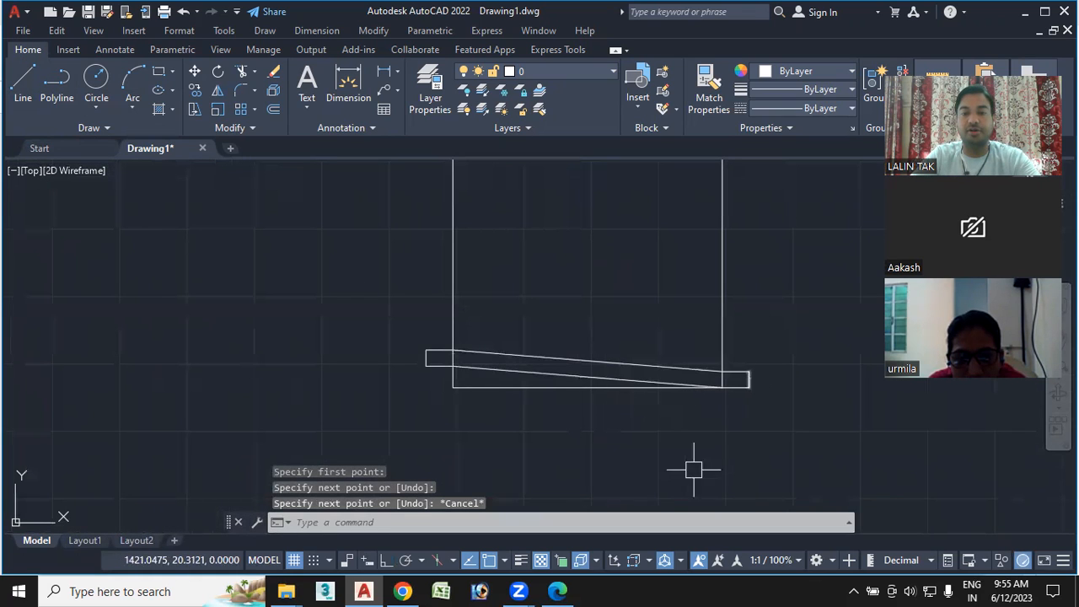
left_click(507, 357)
left_click(458, 369)
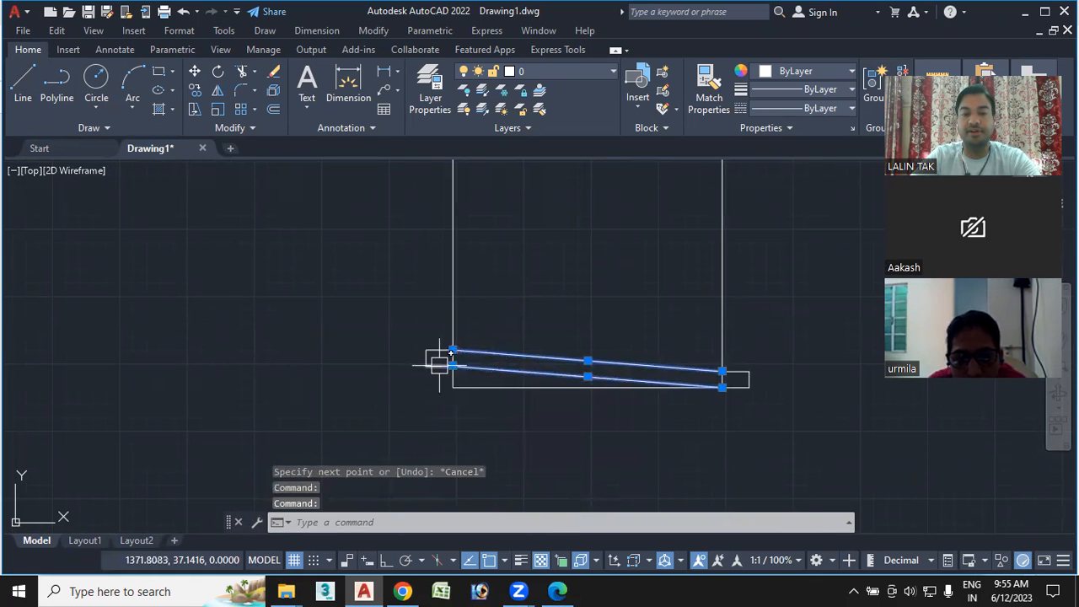
left_click(438, 364)
key("Escape")
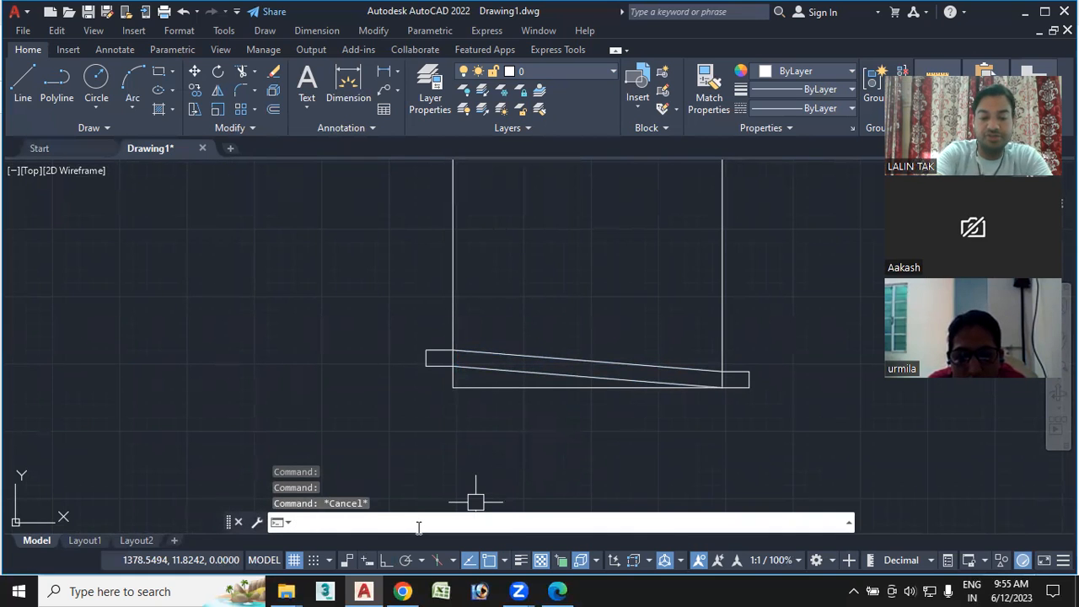
Join the two slanted lines and the lines of both thread ends into a single polyline.
type("j")
key("Return")
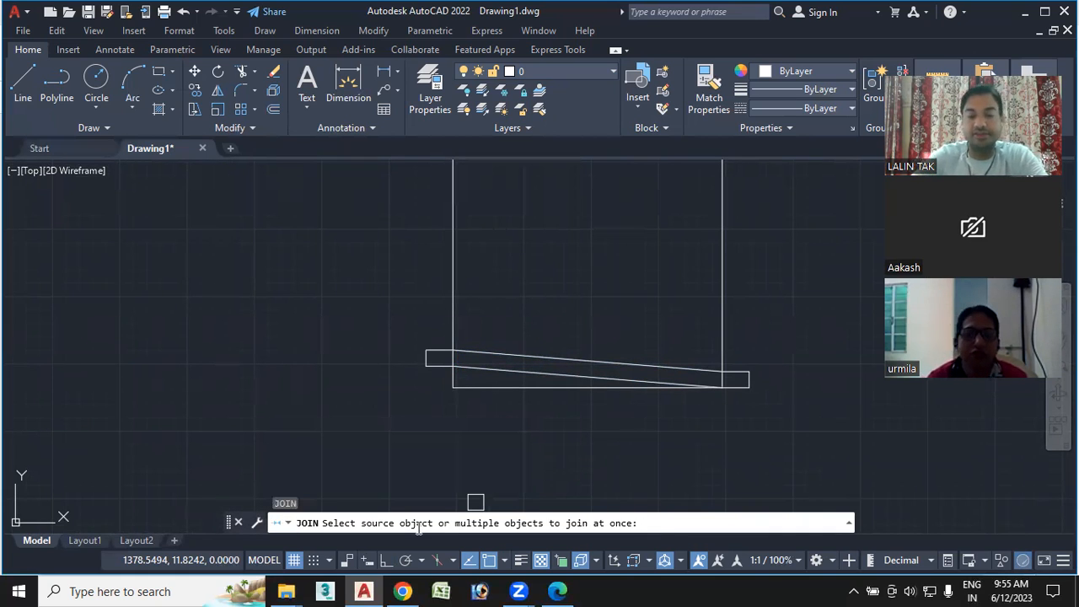
left_click(510, 354)
left_click(512, 370)
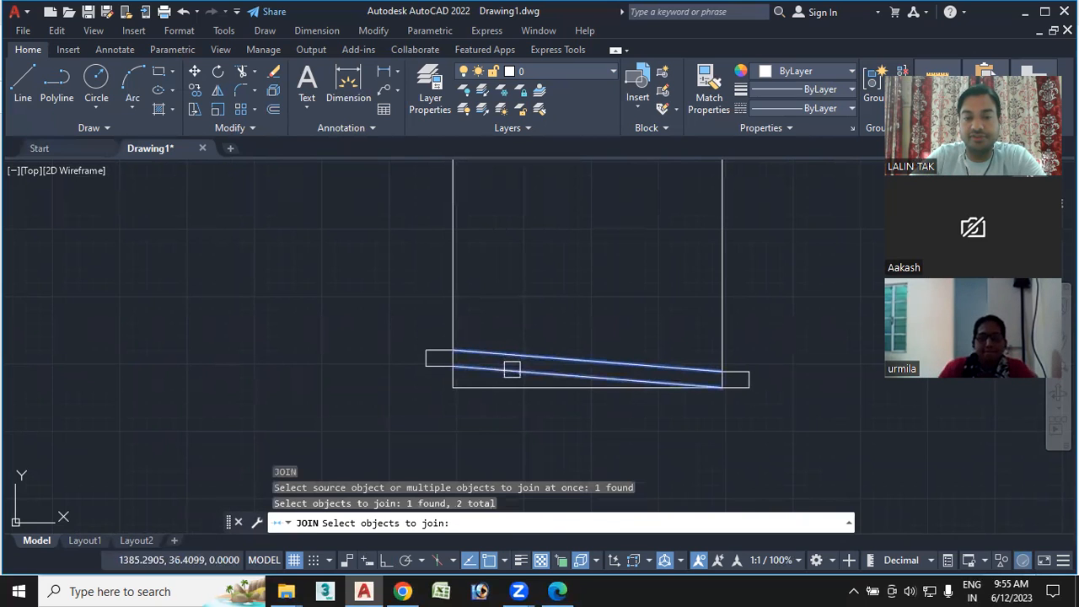
left_click(401, 325)
left_click(480, 379)
left_click(694, 348)
left_click(776, 413)
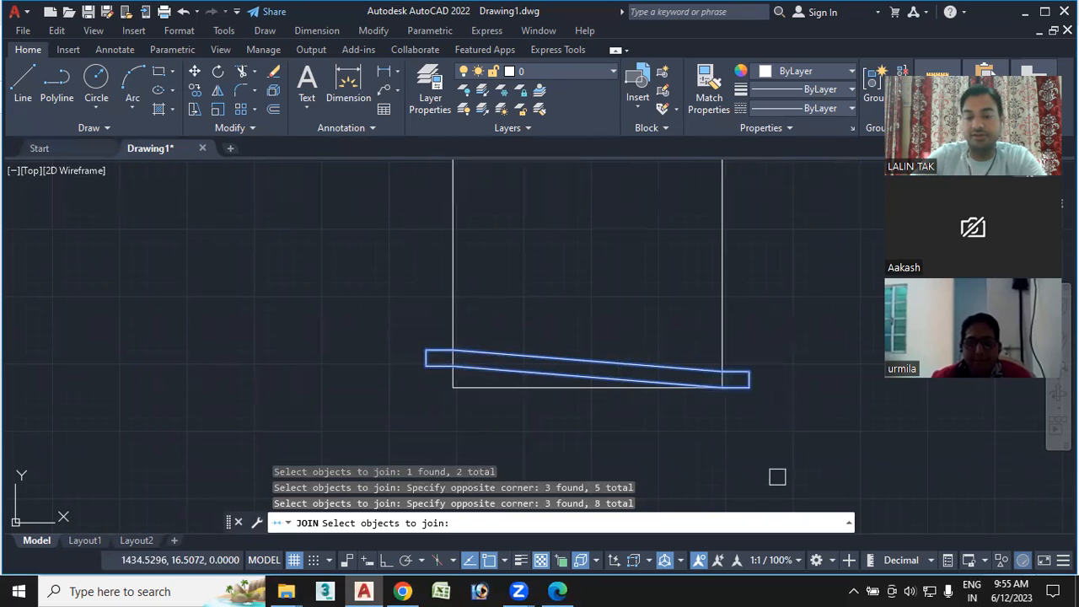
key("Return")
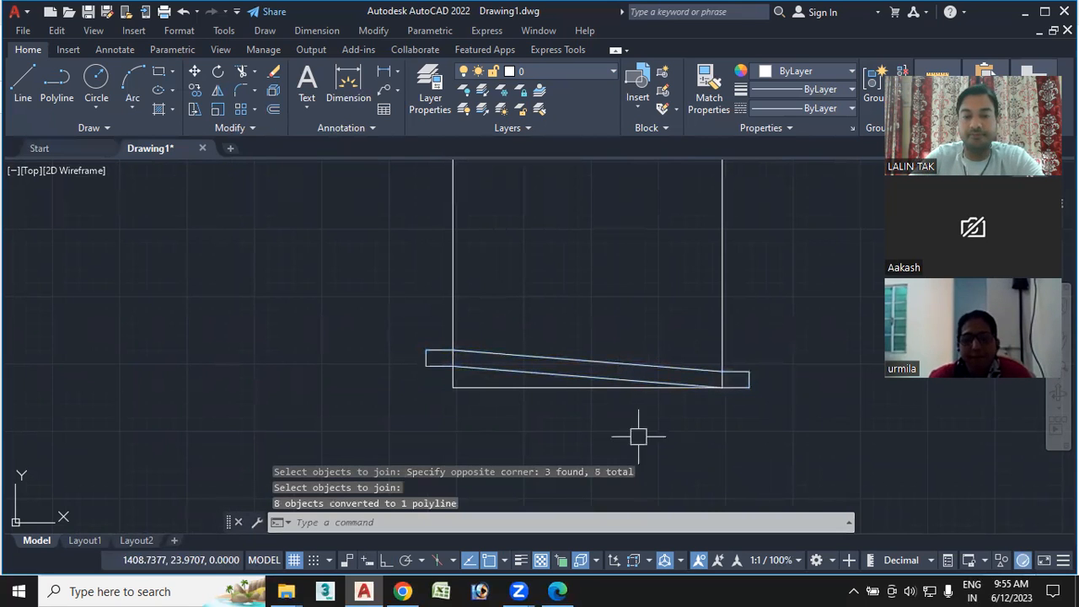
left_click(579, 361)
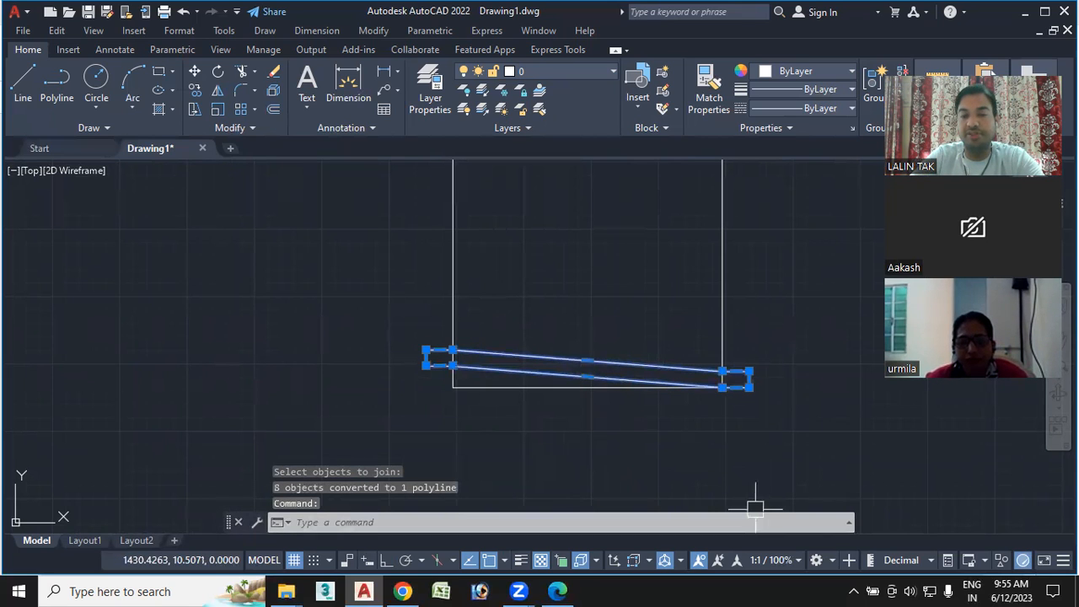
key("Escape")
scroll(506, 447, "down", 4)
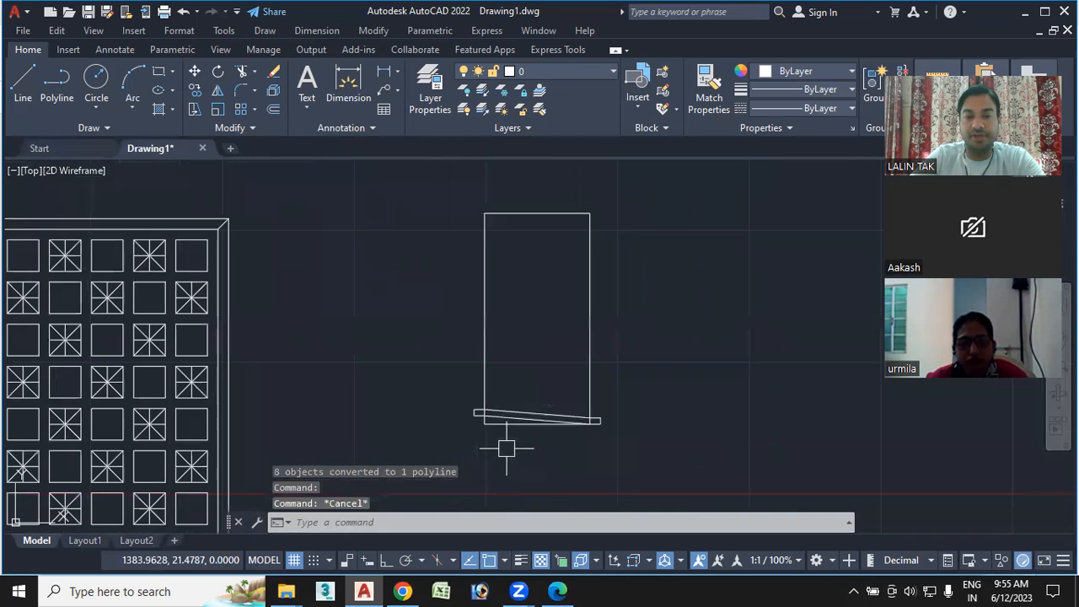
left_click(482, 320)
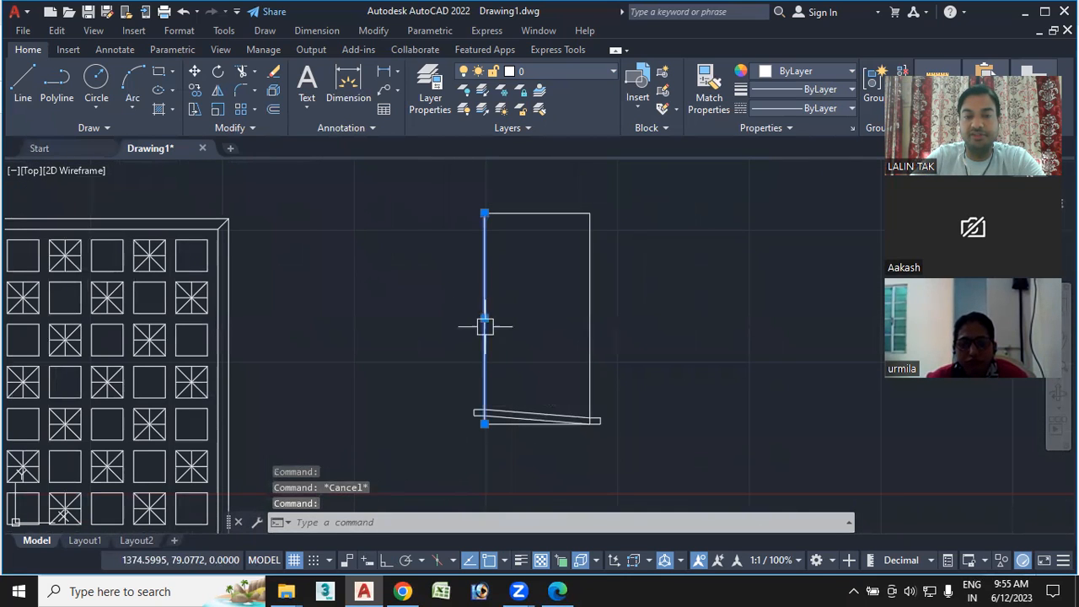
left_click(590, 320)
key("Escape")
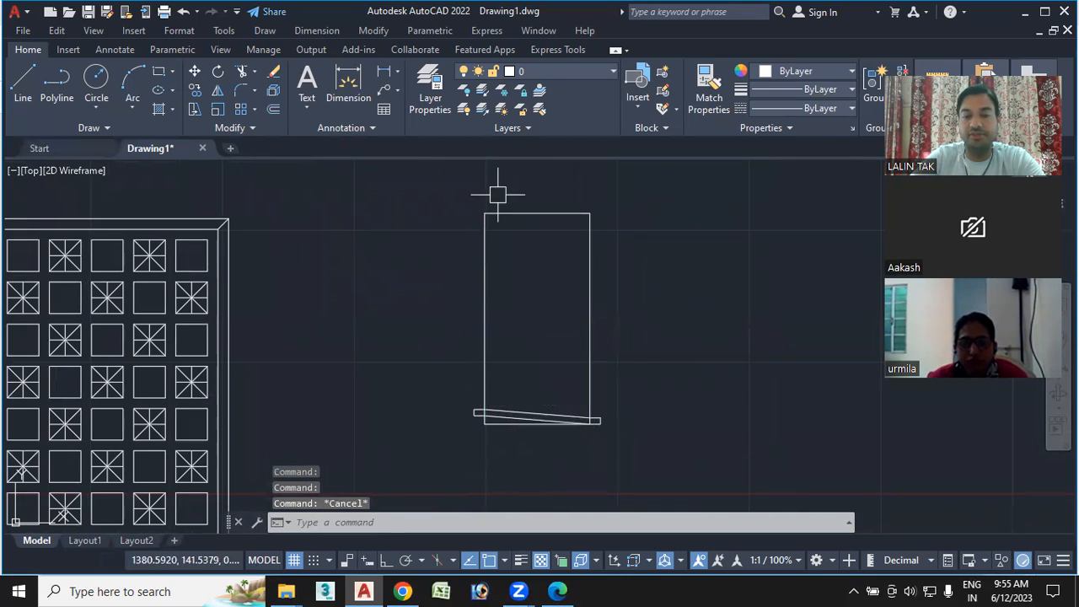
Switch to the workbook PDF in Edge, check the thread spacing along the cylinder's full height, and return to AutoCAD.
left_click(563, 590)
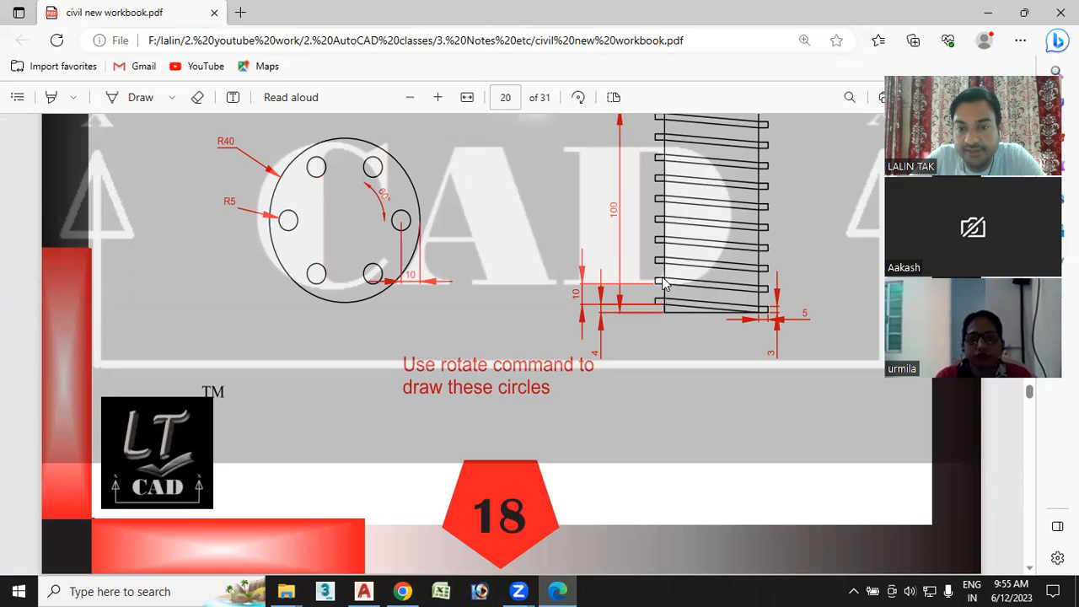
scroll(647, 337, "up", 2)
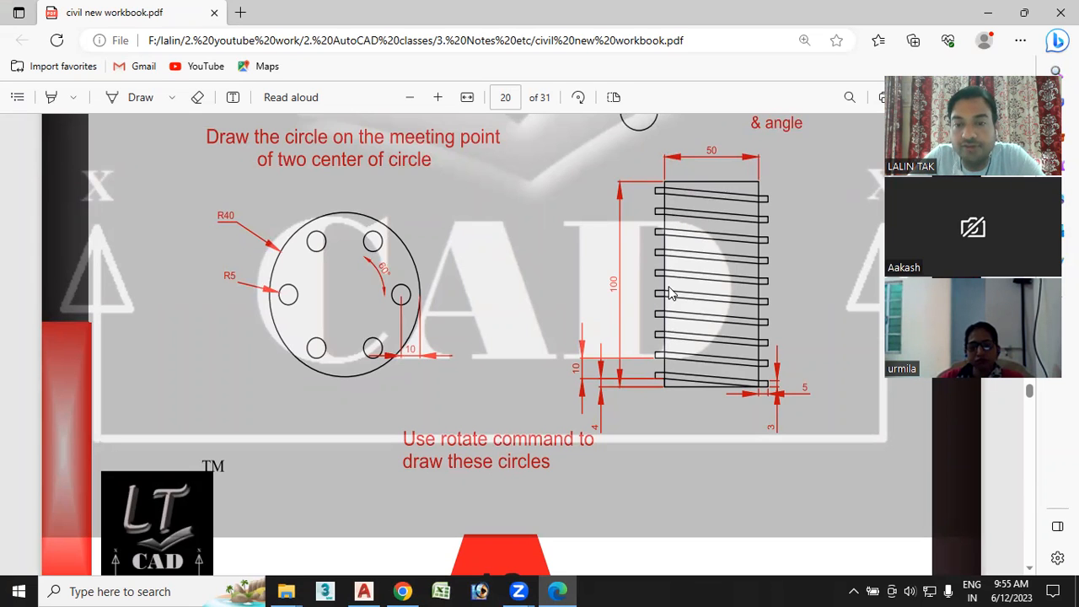
left_click(403, 591)
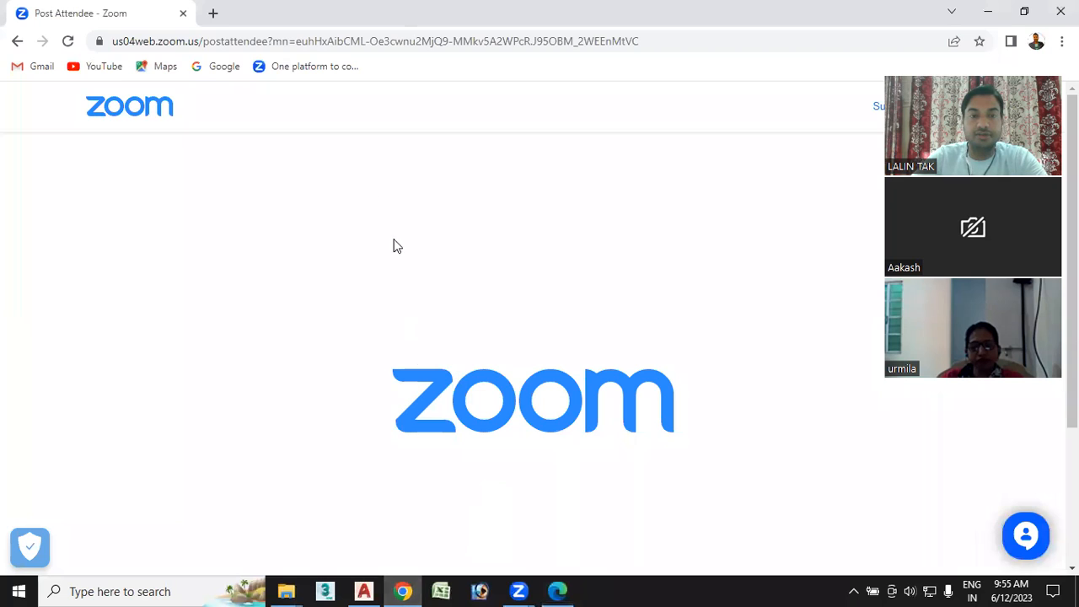
left_click(363, 591)
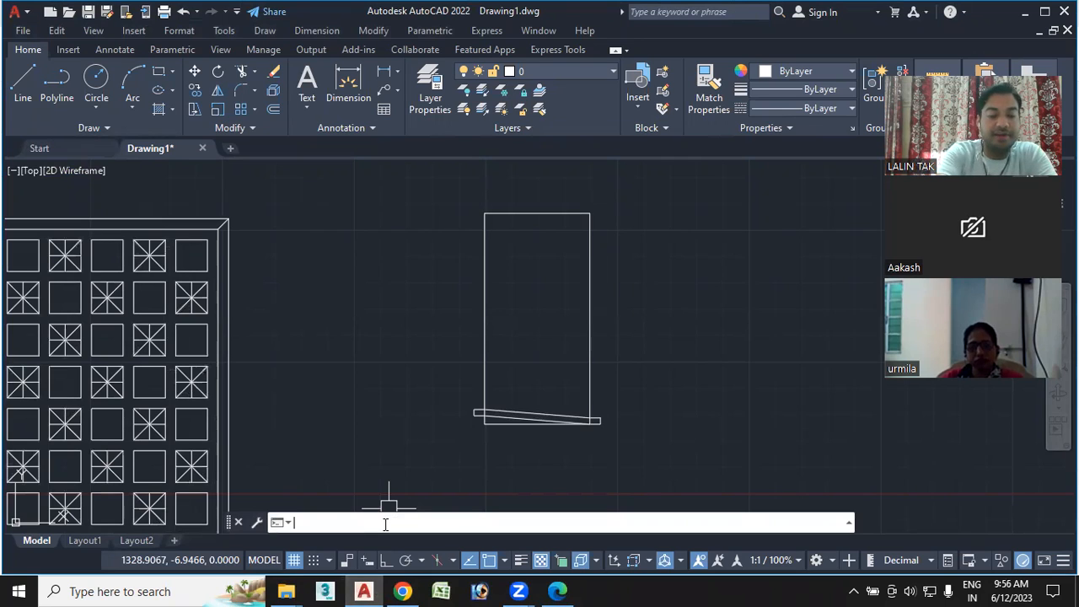
Create a path array of the joined thread polyline, using the cylinder rectangle's left edge as the path.
type("ar")
key("Return")
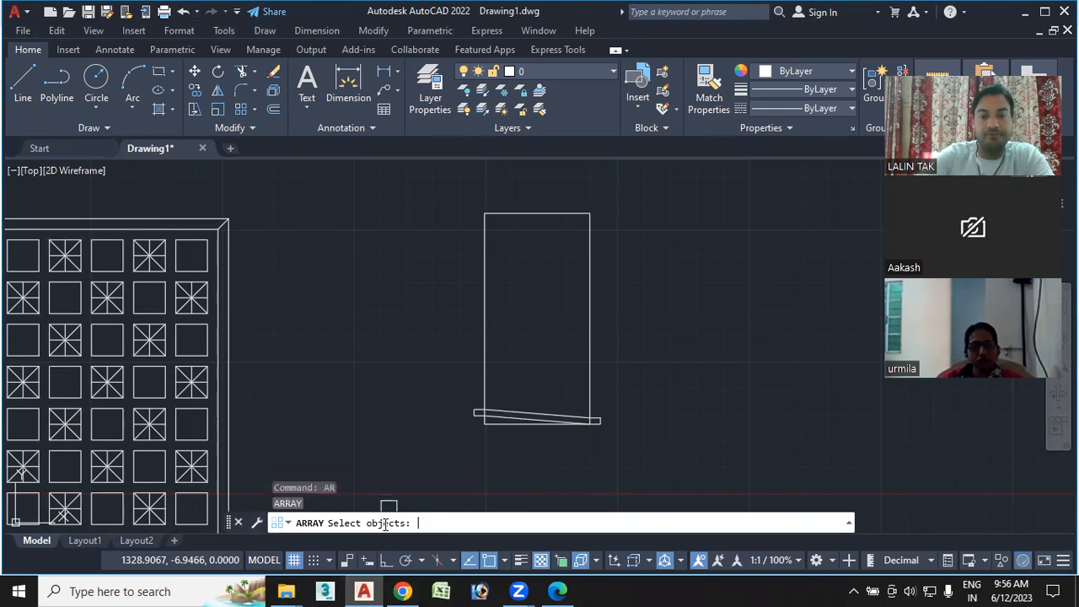
scroll(475, 436, "up", 2)
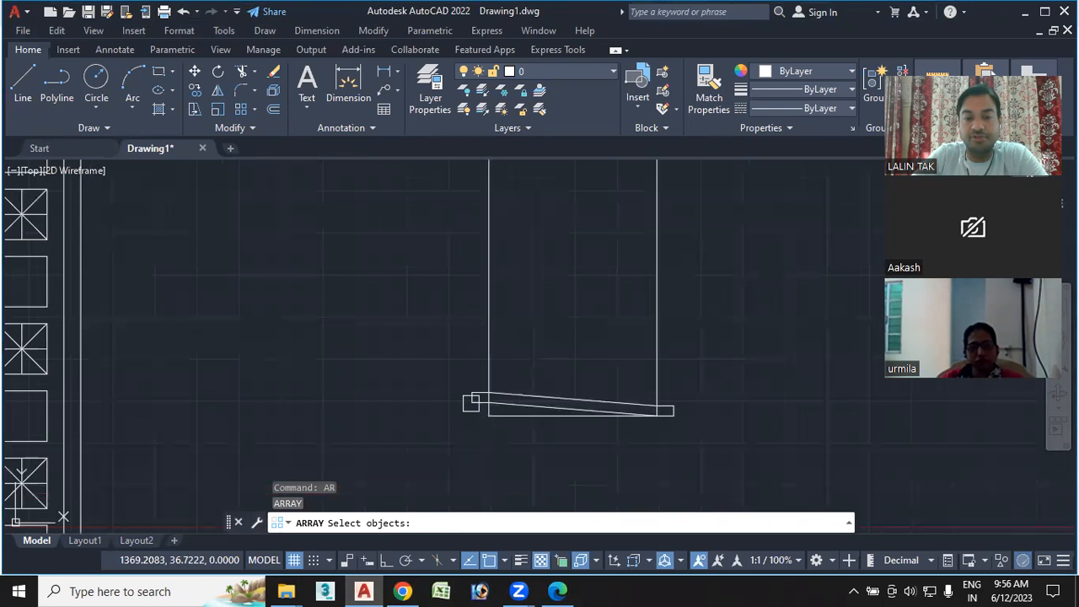
left_click(472, 398)
scroll(593, 475, "down", 3)
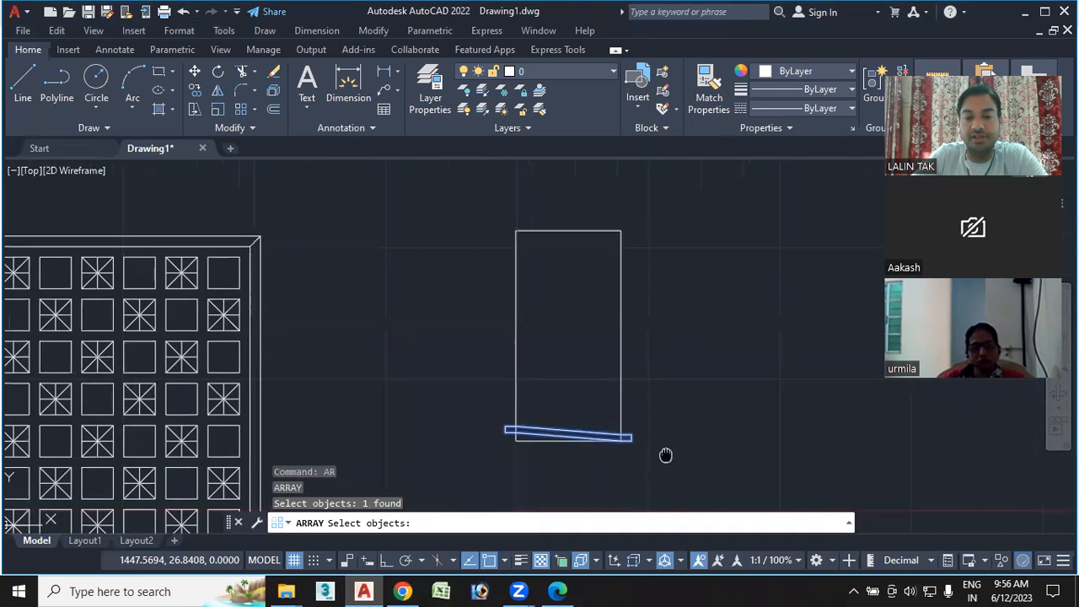
key("Return")
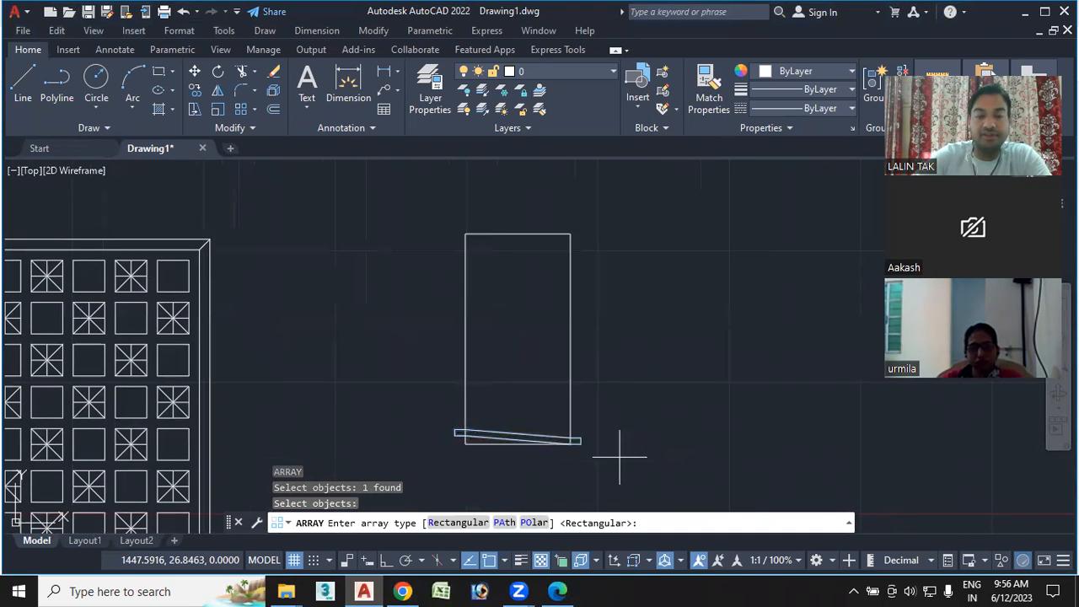
left_click(504, 523)
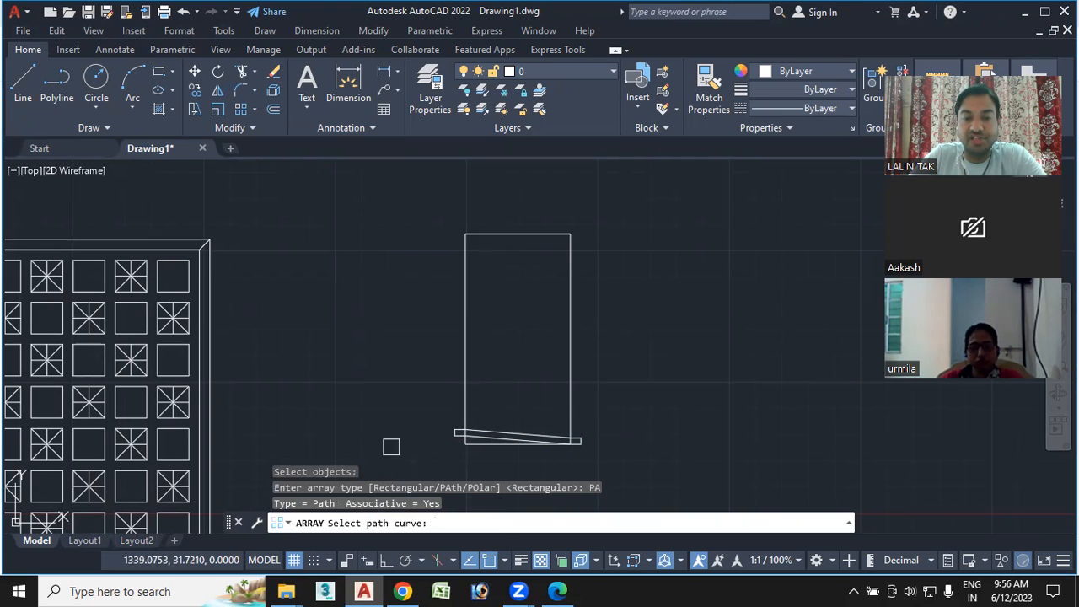
left_click(468, 387)
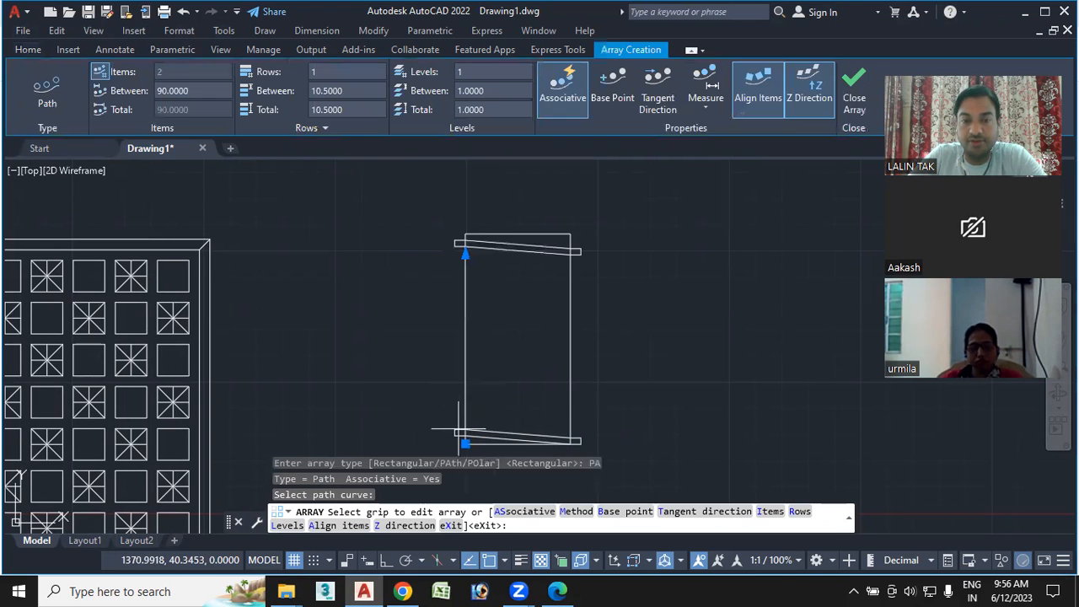
scroll(609, 341, "down", 2)
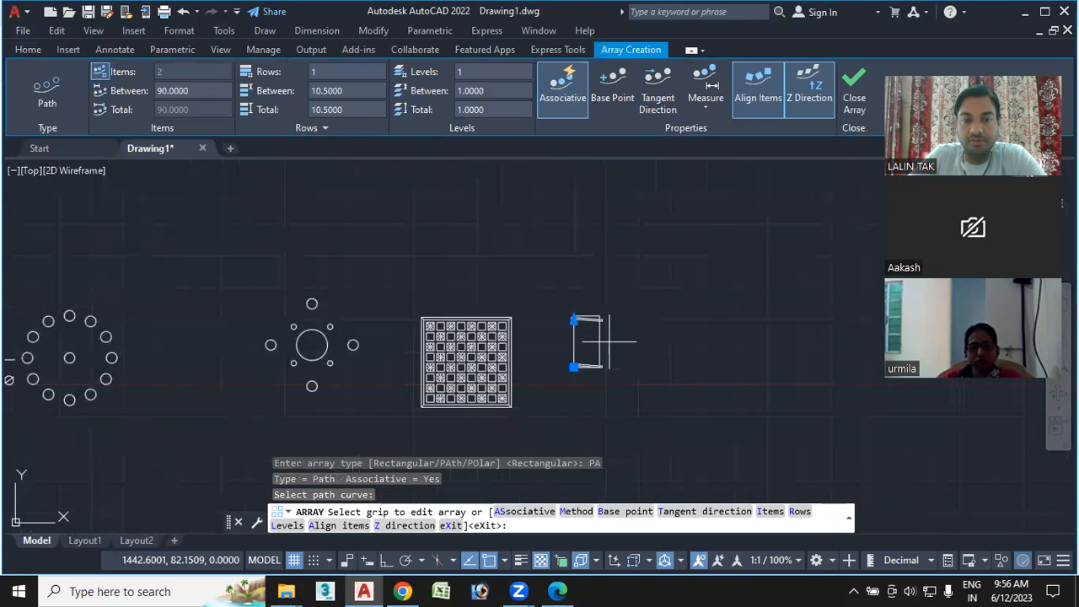
scroll(608, 341, "up", 4)
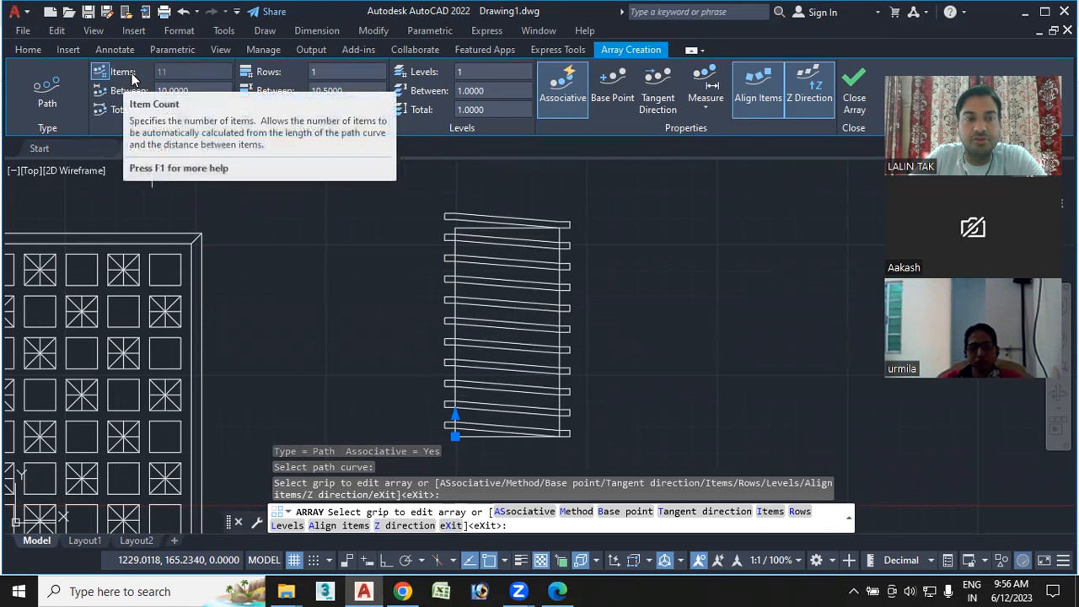
Set the path array's item spacing to 10 and the number of items to 10, and finish the array.
left_click(768, 510)
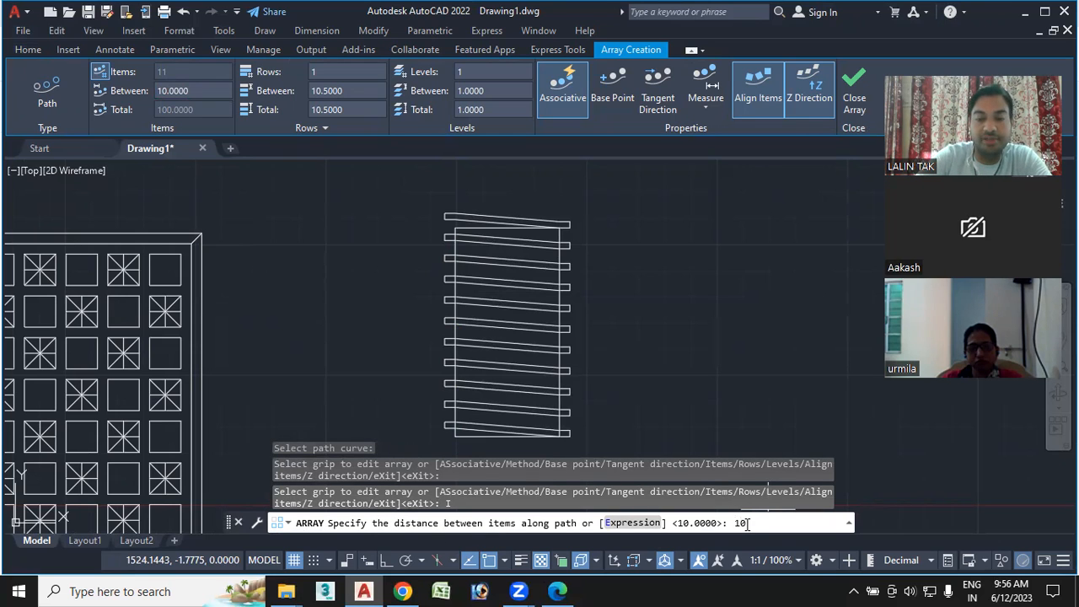
type("10")
key("Return")
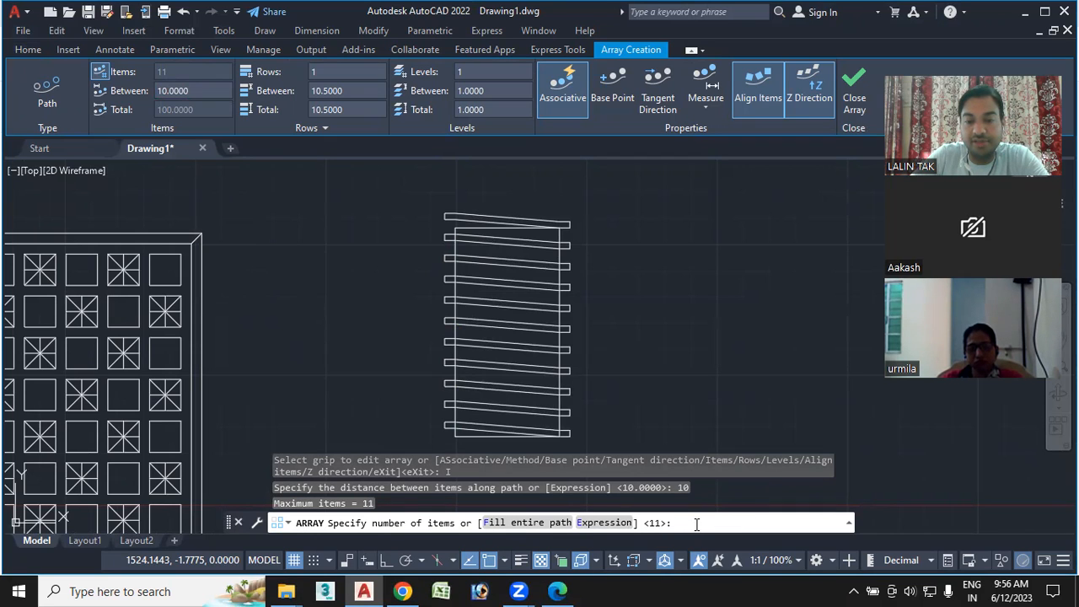
type("1")
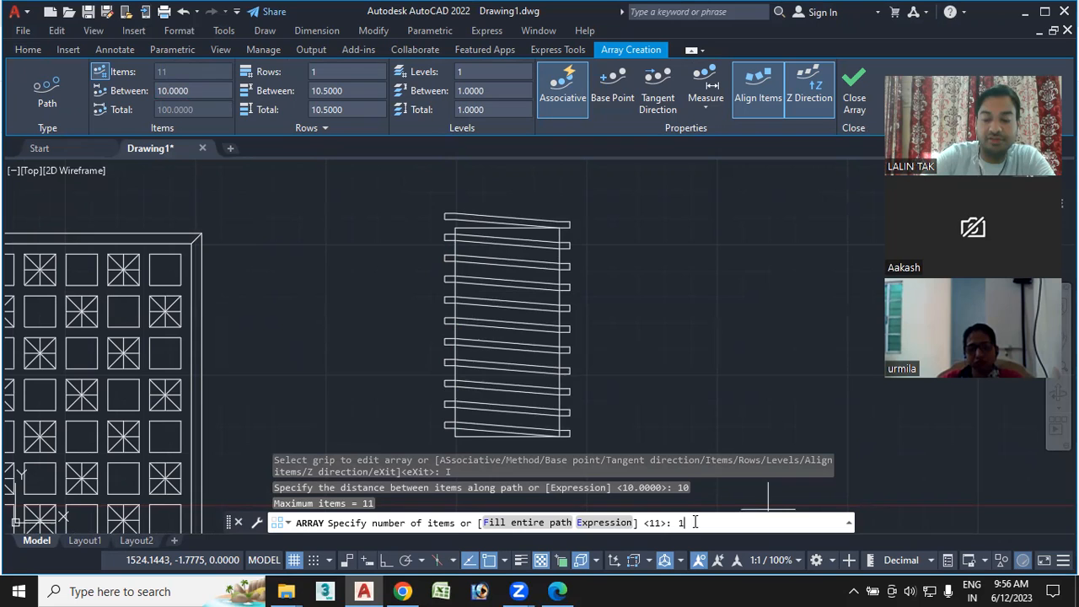
type("0")
key("Return")
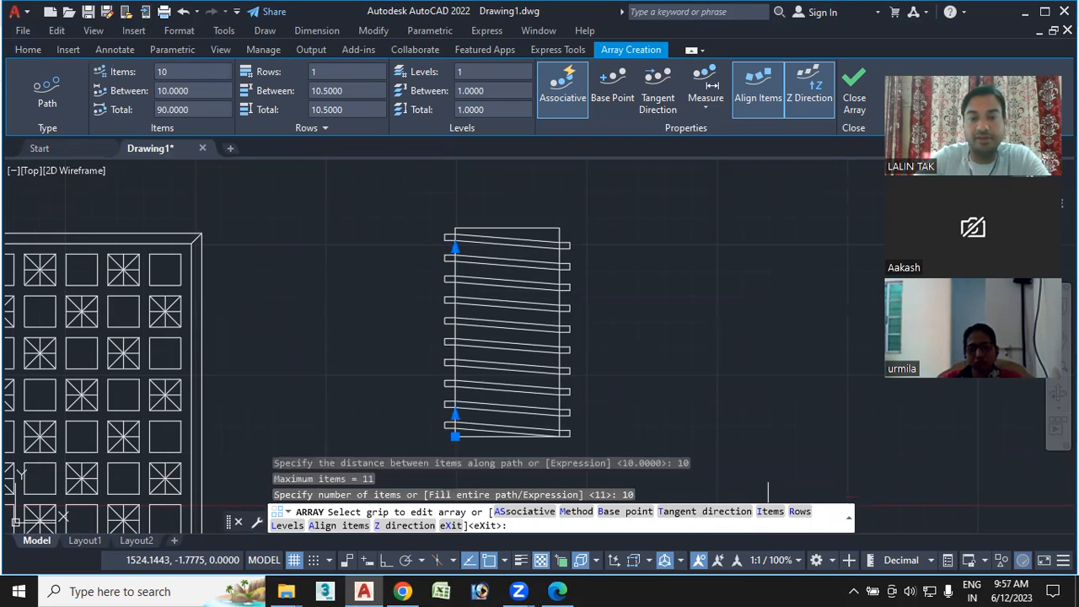
left_click(853, 99)
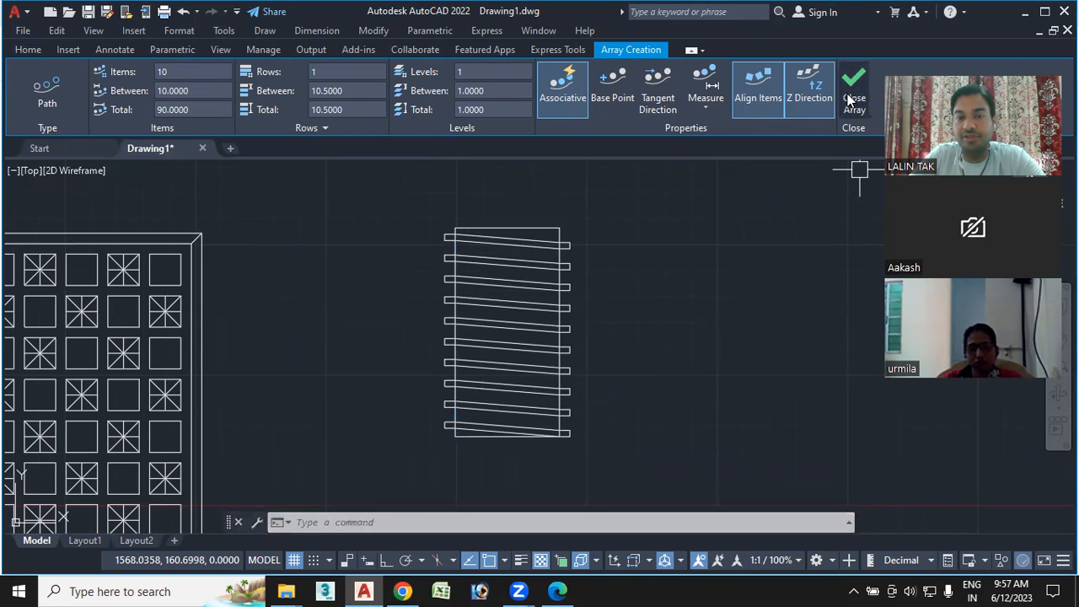
Examine the arrayed threads on the cylinder alongside the neighbouring chessboard and circle exercises.
middle_click_drag(482, 384, 549, 371)
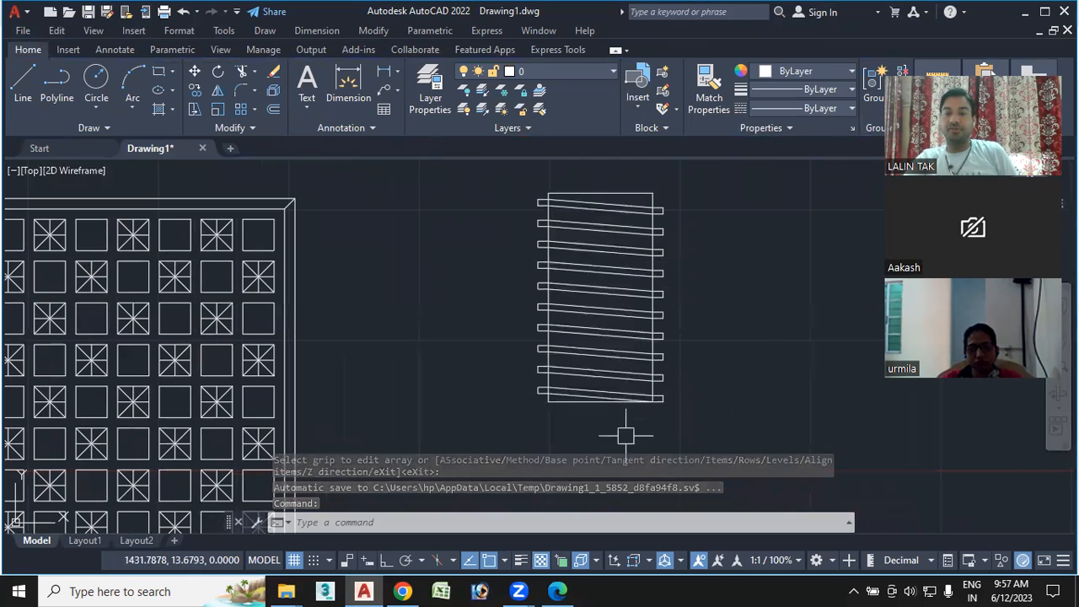
mouse_move(604, 325)
middle_mouse_down()
mouse_move(609, 309)
mouse_move(638, 294)
mouse_move(643, 349)
middle_mouse_up()
scroll(605, 335, "down", 4)
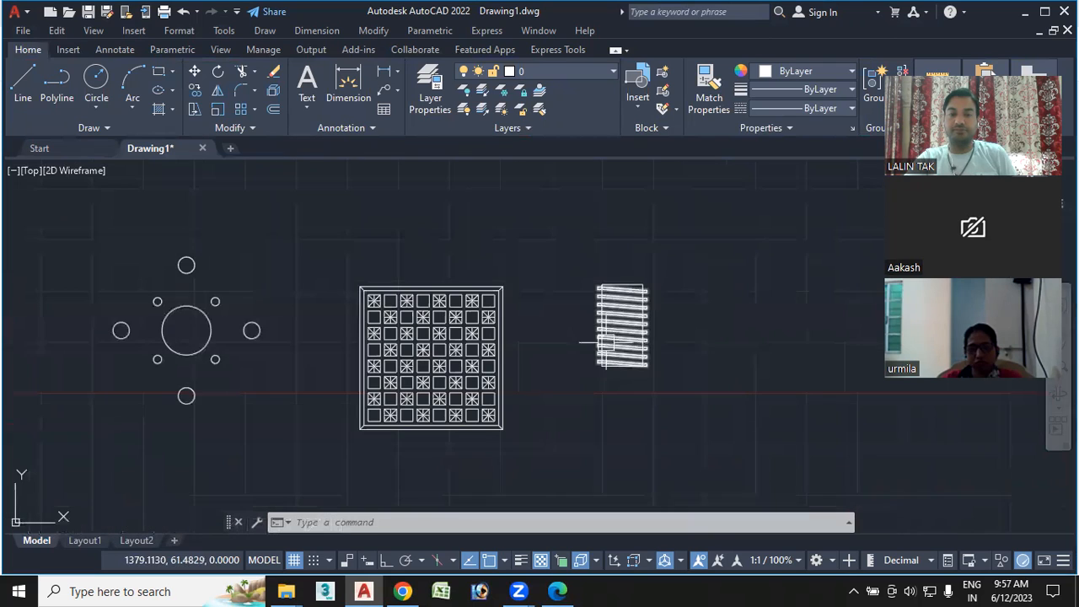
scroll(496, 361, "up", 2)
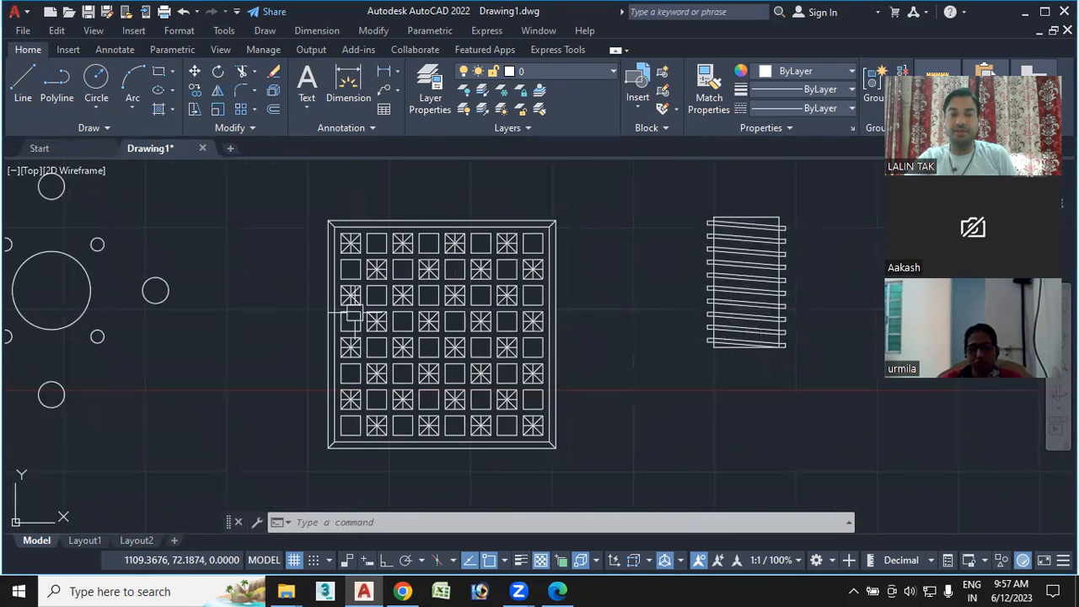
mouse_move(311, 383)
middle_mouse_down()
mouse_move(508, 371)
mouse_move(171, 386)
middle_mouse_up()
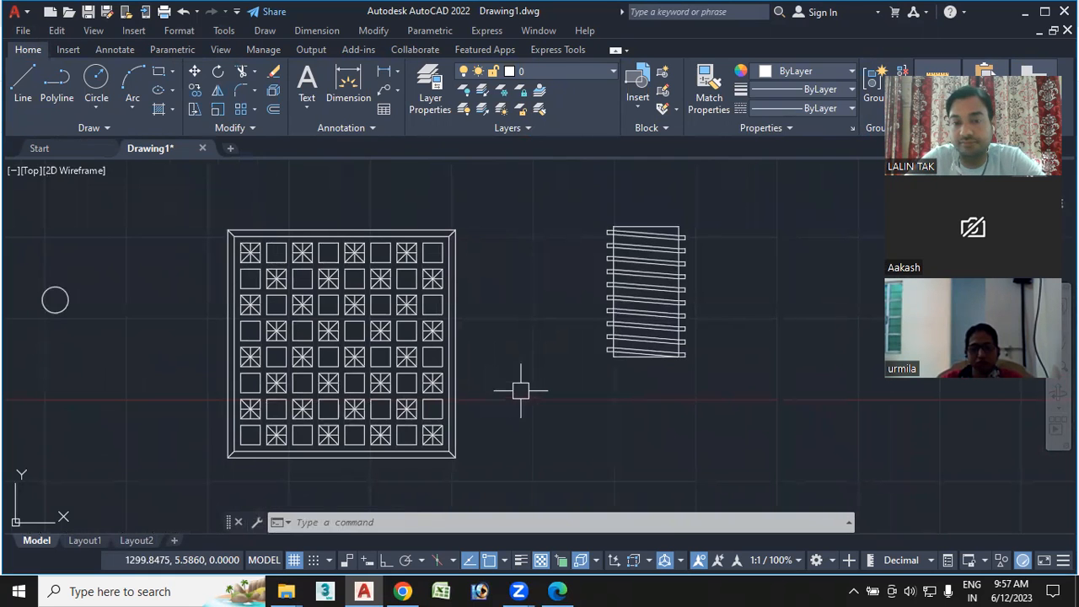
scroll(642, 268, "up", 2)
mouse_move(642, 268)
middle_mouse_down()
mouse_move(486, 344)
mouse_move(524, 321)
middle_mouse_up()
scroll(506, 338, "up", 2)
scroll(520, 320, "down", 2)
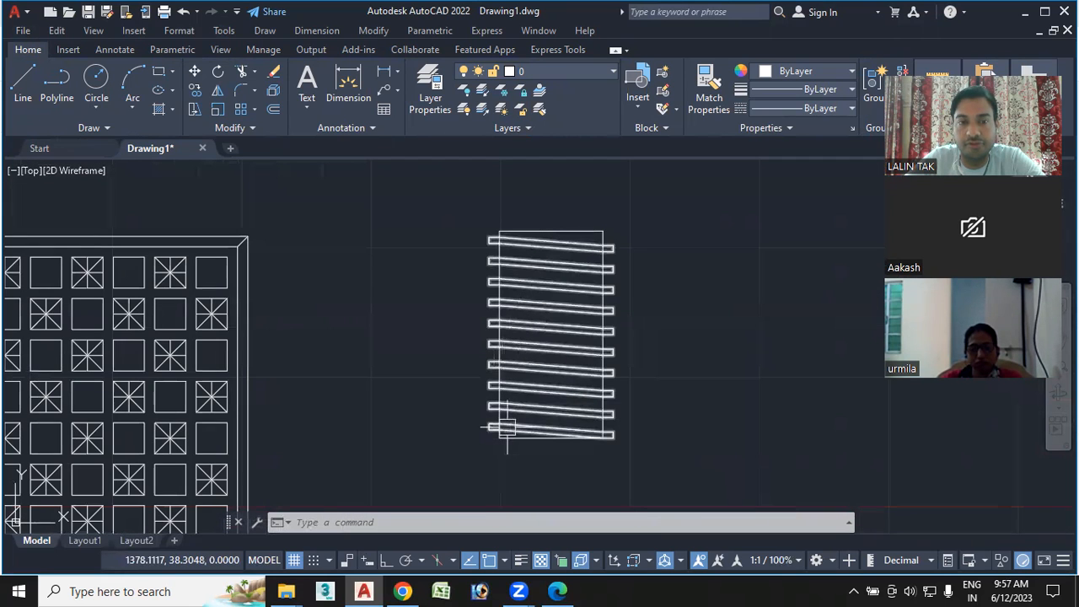
middle_click_drag(565, 439, 544, 441)
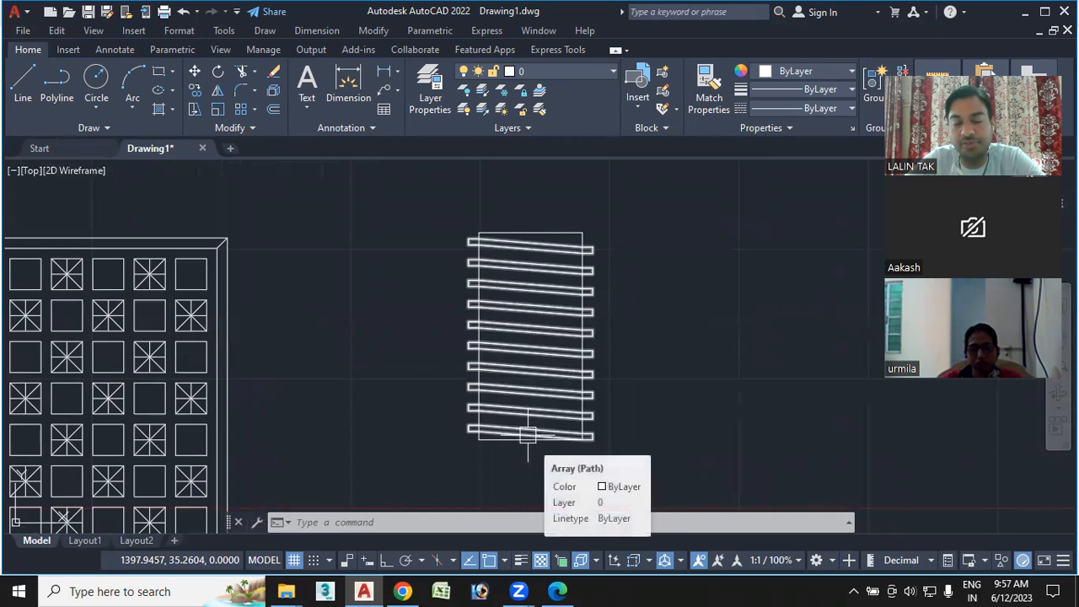
scroll(390, 354, "down", 4)
middle_click_drag(260, 367, 444, 359)
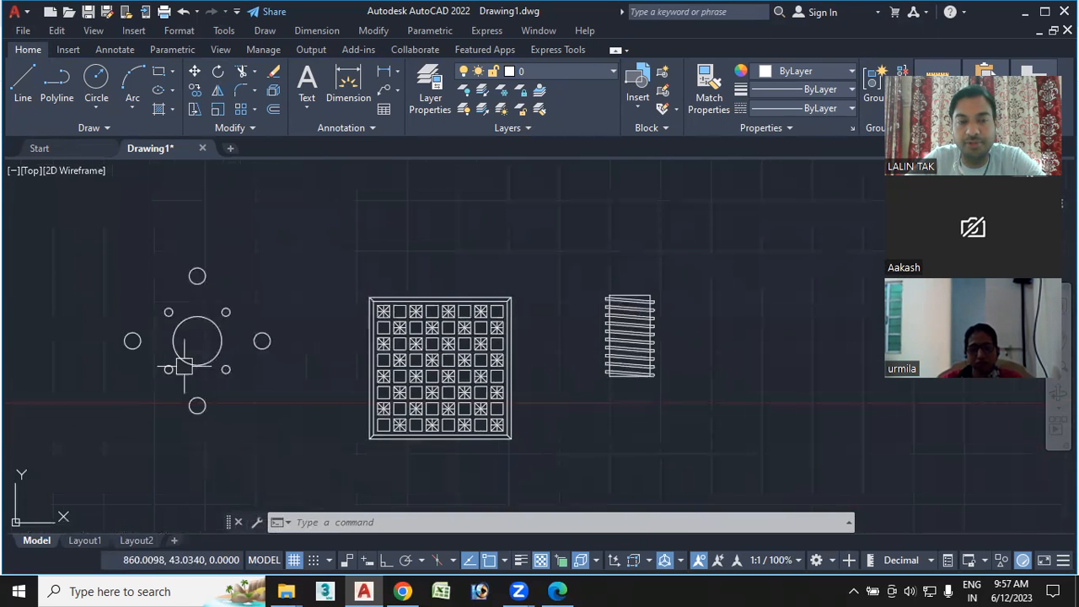
Try a second path array of the existing thread array along the cylinder's left edge, and undo it.
type("ar")
key("Return")
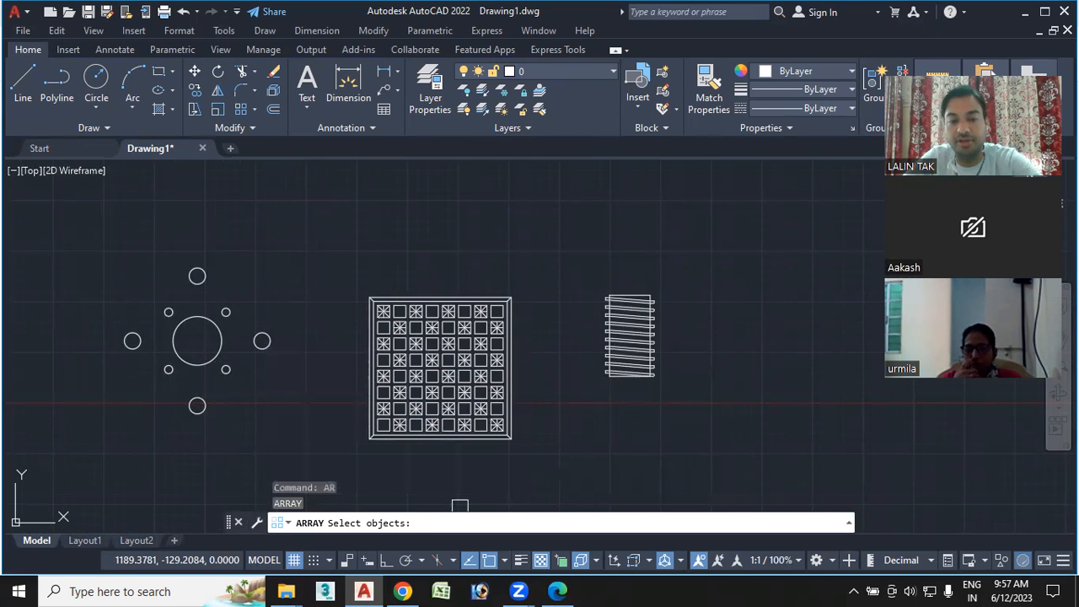
scroll(597, 378, "up", 6)
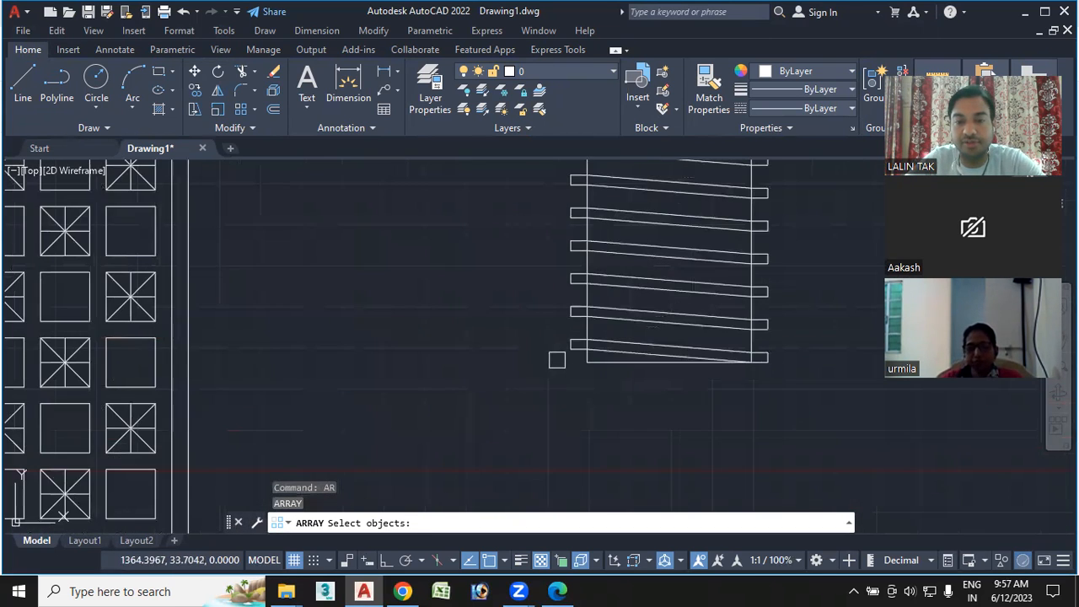
left_click(573, 349)
key("Return")
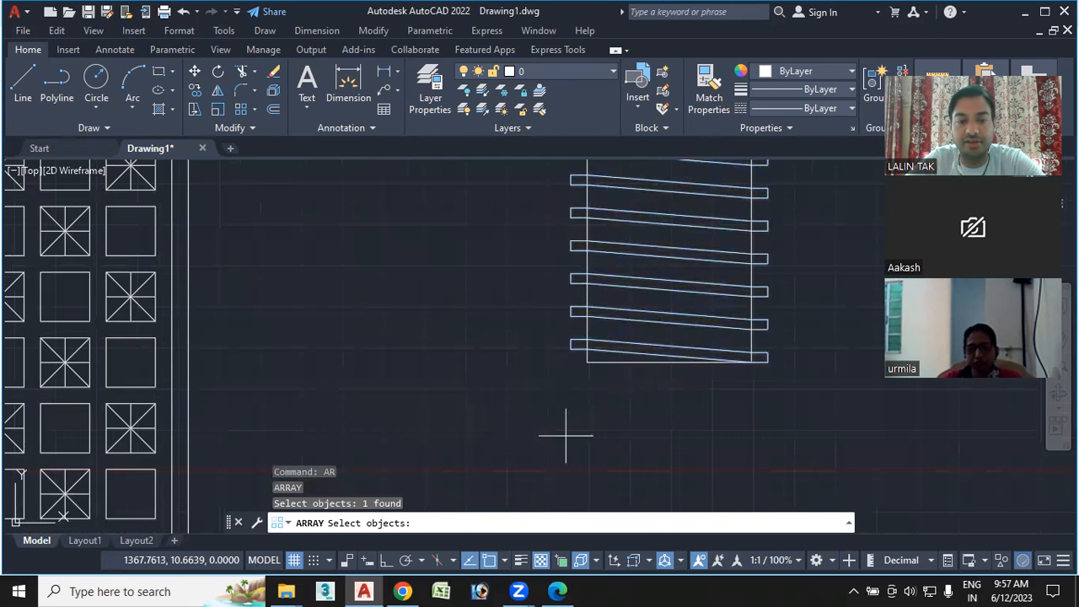
left_click(597, 524)
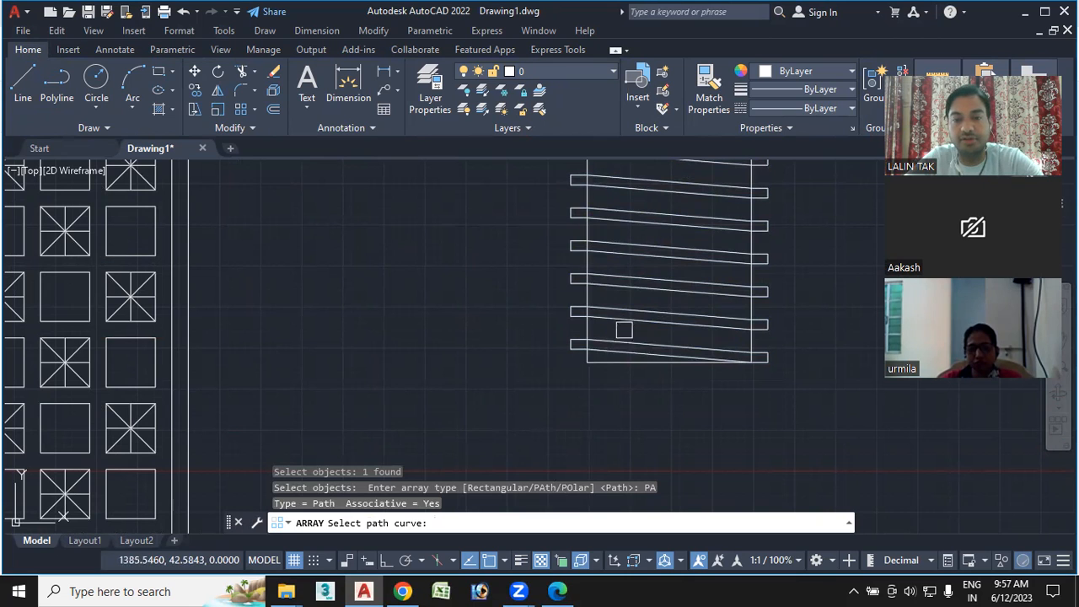
left_click(587, 322)
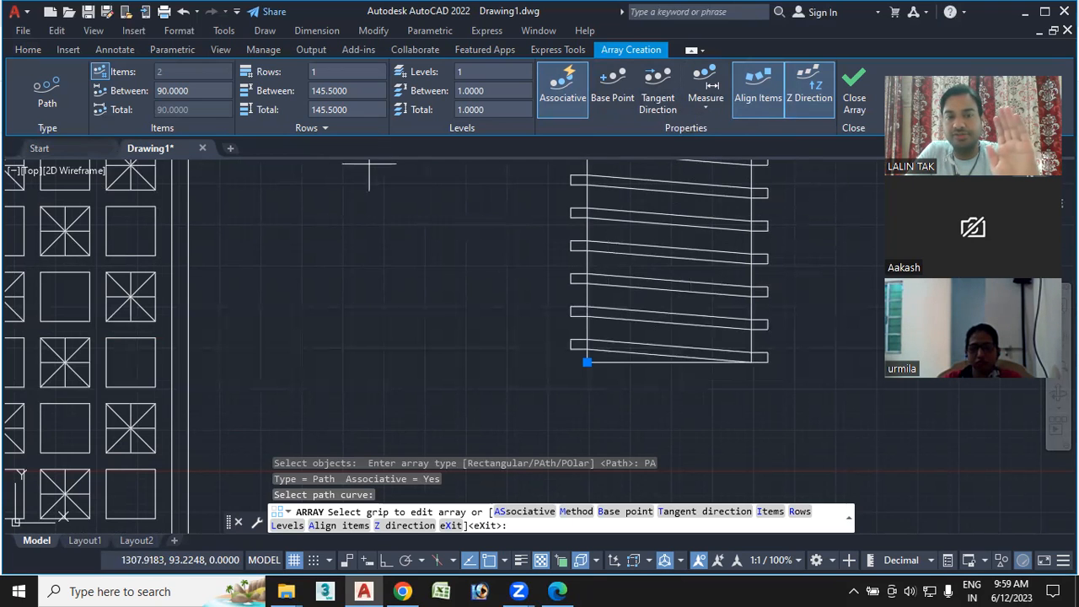
scroll(531, 226, "down", 4)
scroll(583, 281, "down", 3)
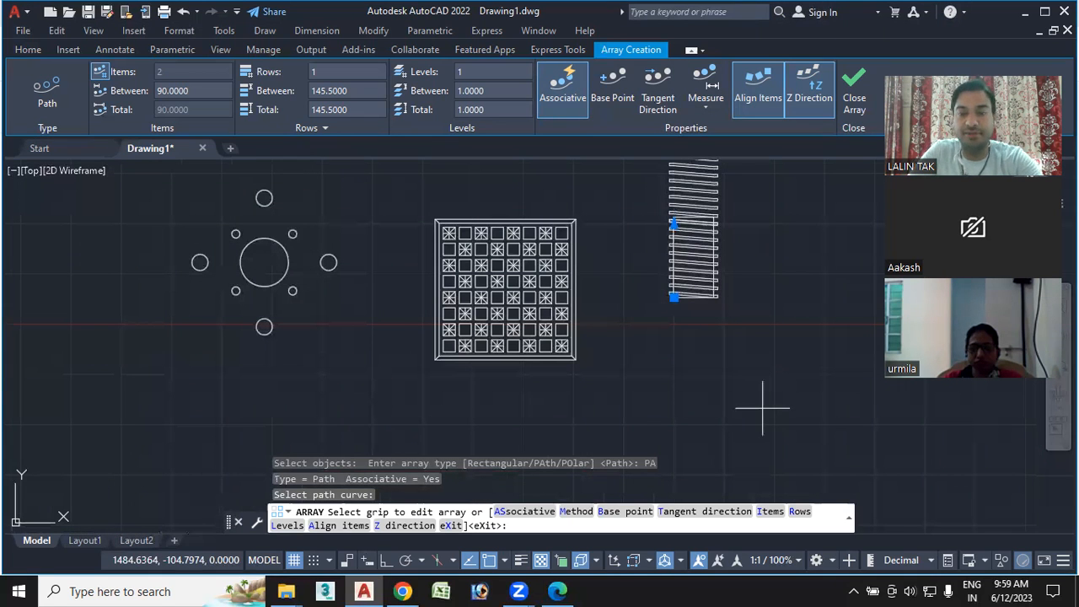
key("Escape")
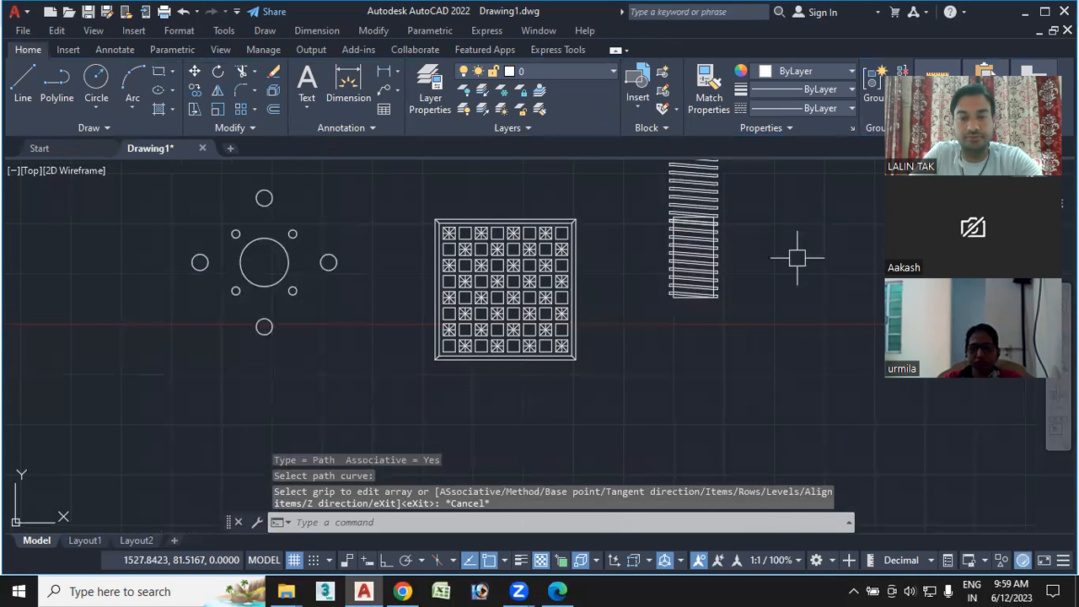
key("ctrl+z")
middle_click_drag(642, 265, 610, 305)
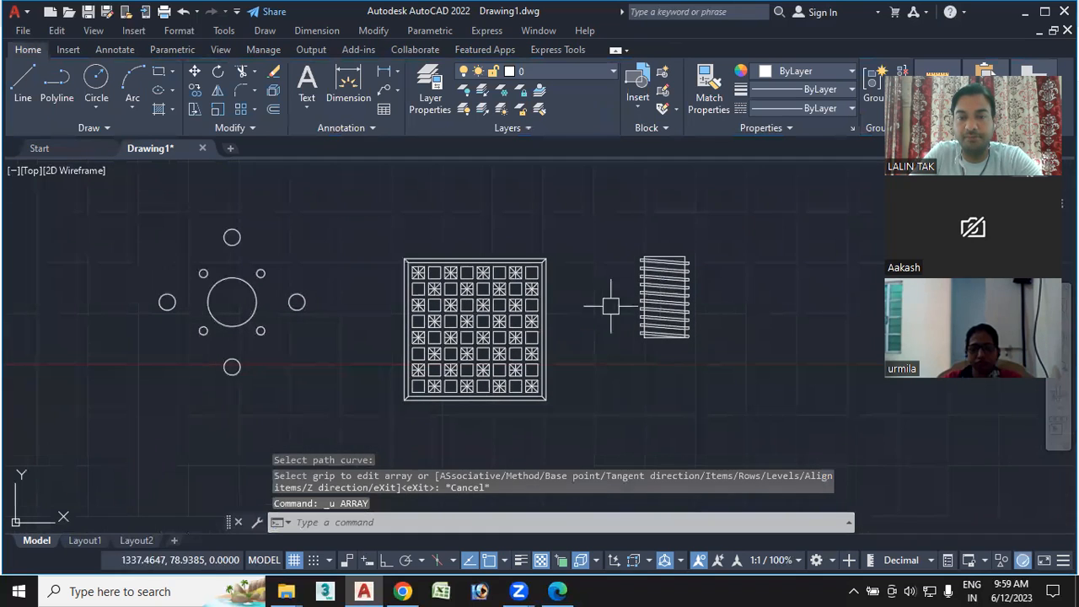
Draw a single slanted line rising to the right in the empty area left of the origin.
scroll(309, 299, "down", 4)
middle_click_drag(313, 362, 582, 353)
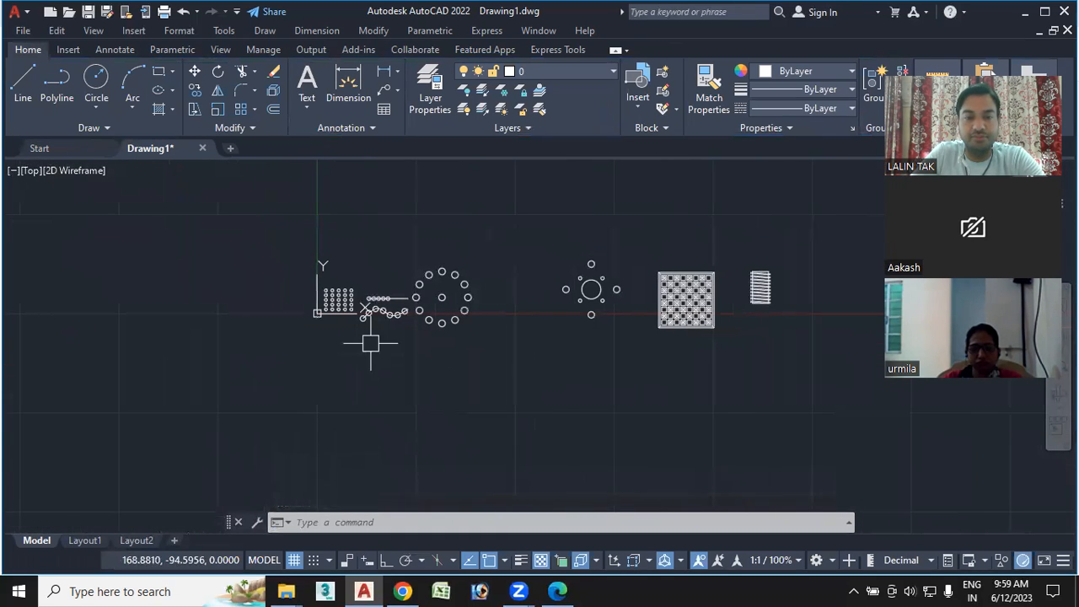
middle_click_drag(366, 345, 429, 354)
mouse_move(296, 328)
middle_mouse_down()
mouse_move(343, 355)
mouse_move(556, 401)
middle_mouse_up()
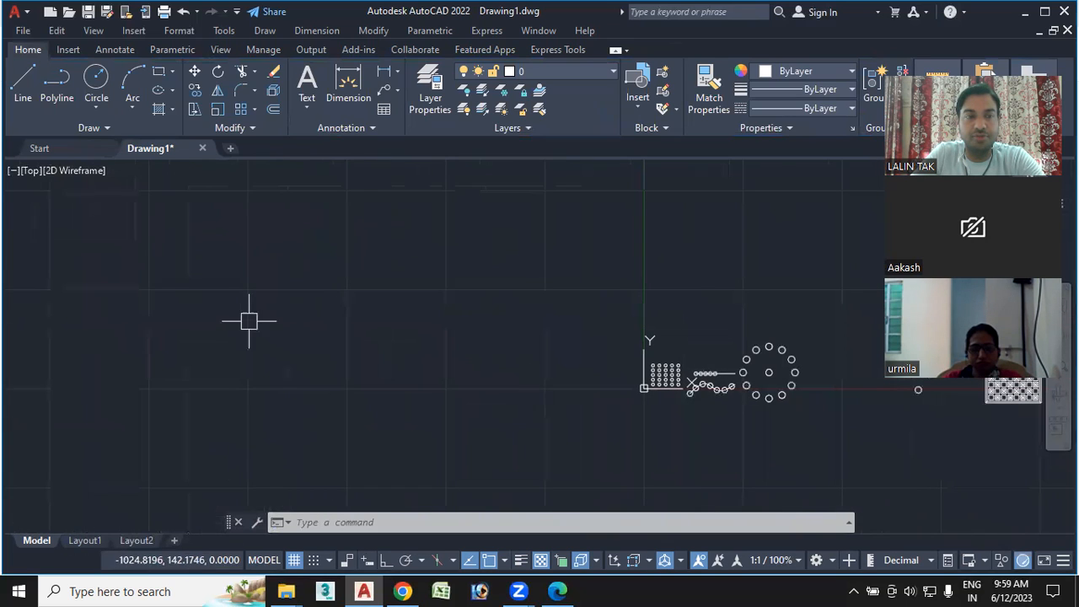
type("l")
key("Return")
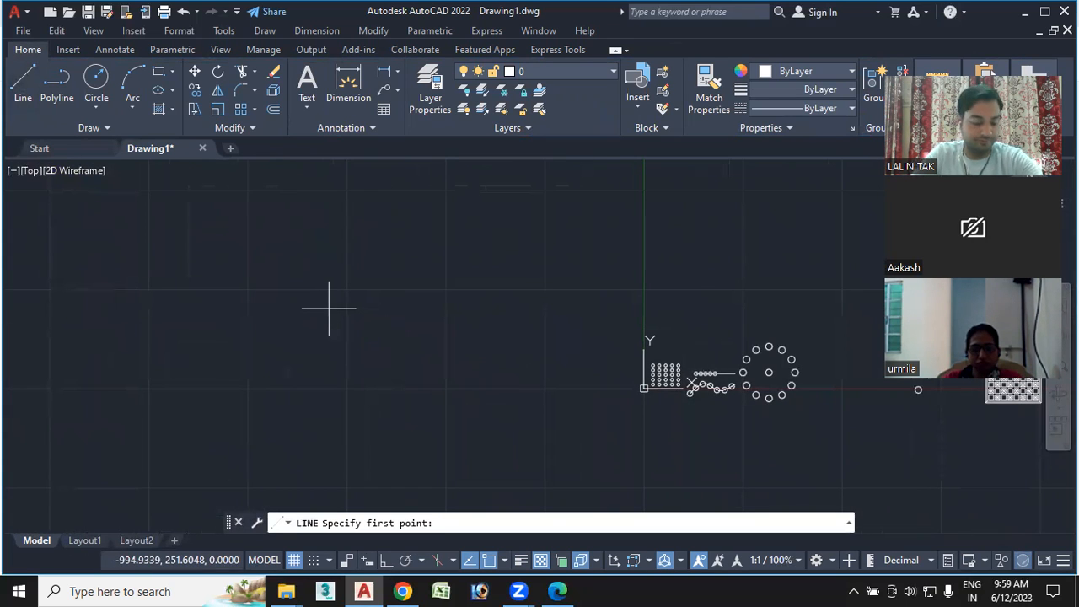
left_click(297, 323)
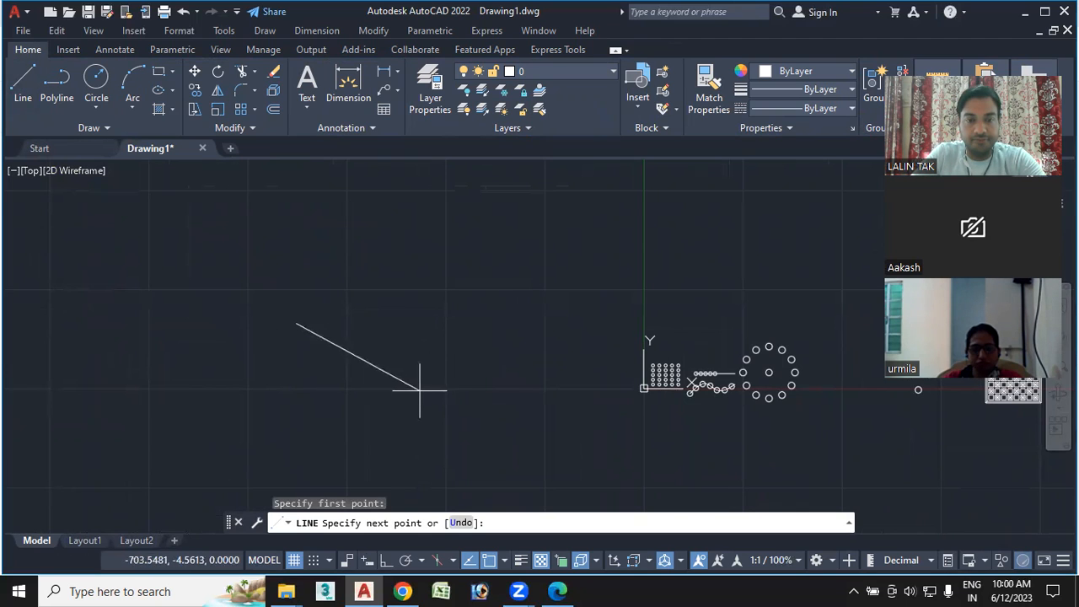
left_click(459, 229)
key("Escape")
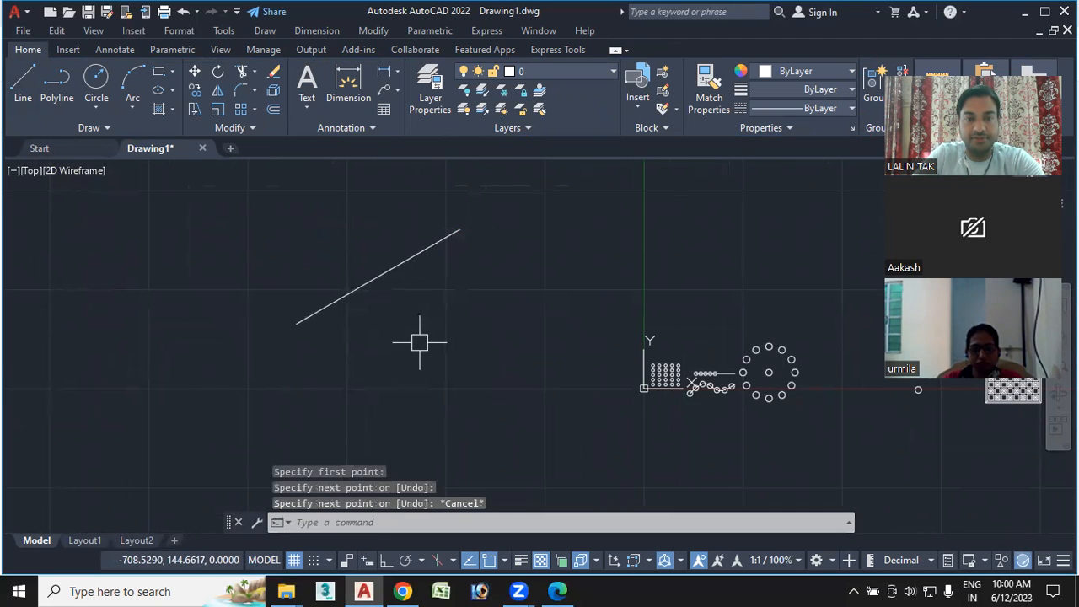
Frame the slanted line in the view, and open and close the Properties palette with nothing selected.
middle_click_drag(422, 343, 585, 368)
scroll(540, 340, "up", 2)
middle_click_drag(531, 342, 518, 357)
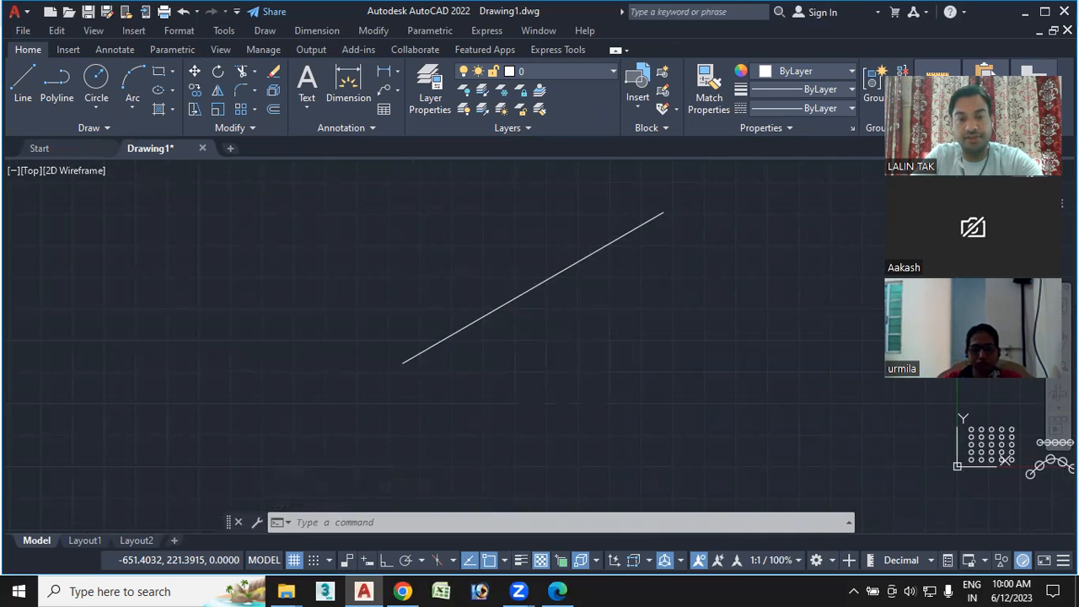
key("ctrl+1")
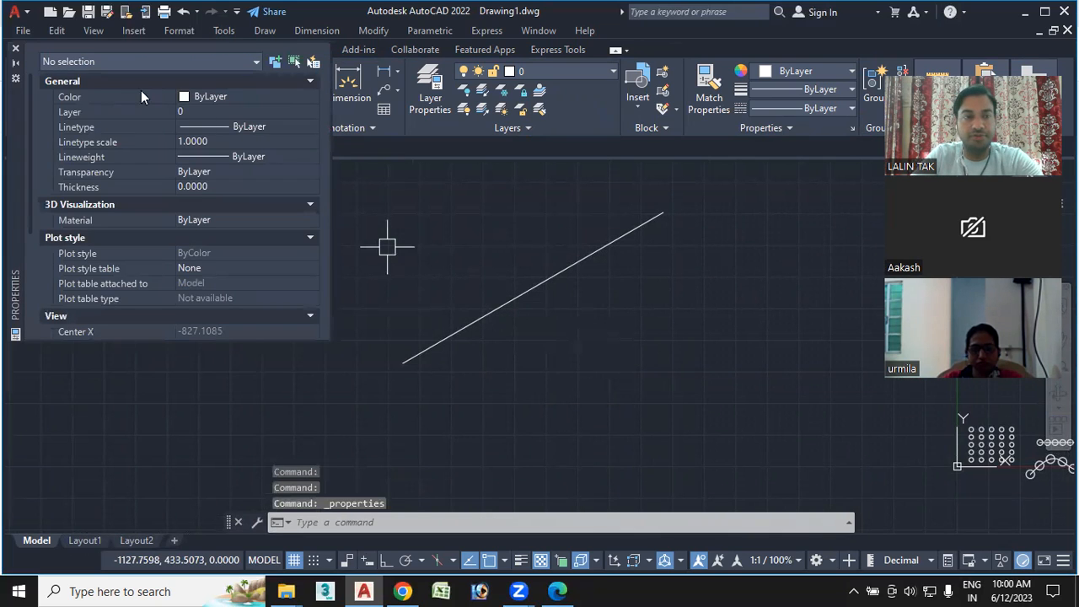
left_click(15, 48)
Bring up the Properties palette again with the PR command alias, and close it.
left_click(311, 523)
type("p")
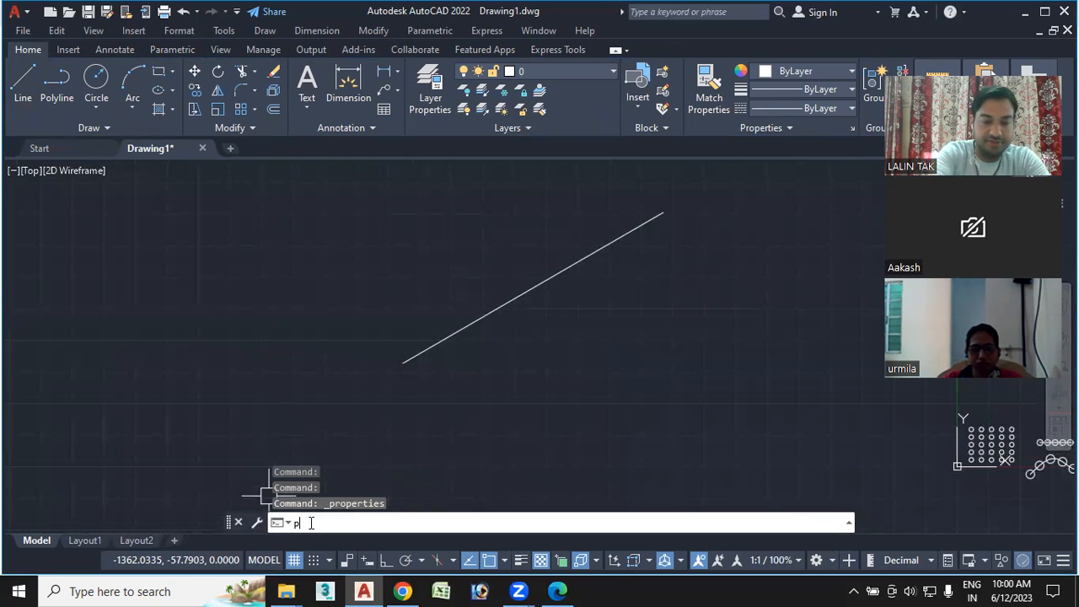
type("r")
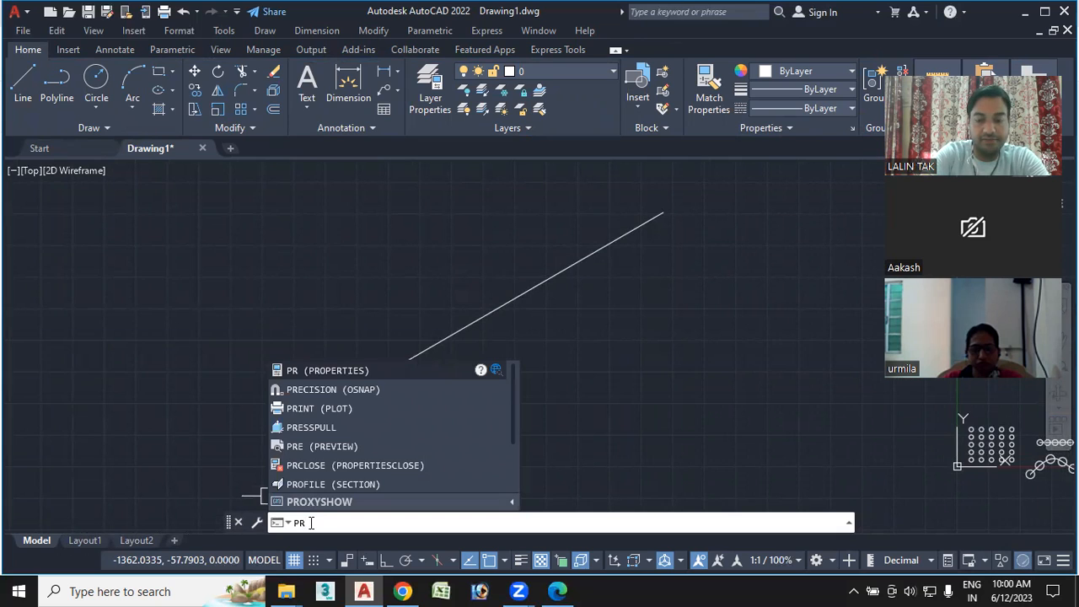
key("Return")
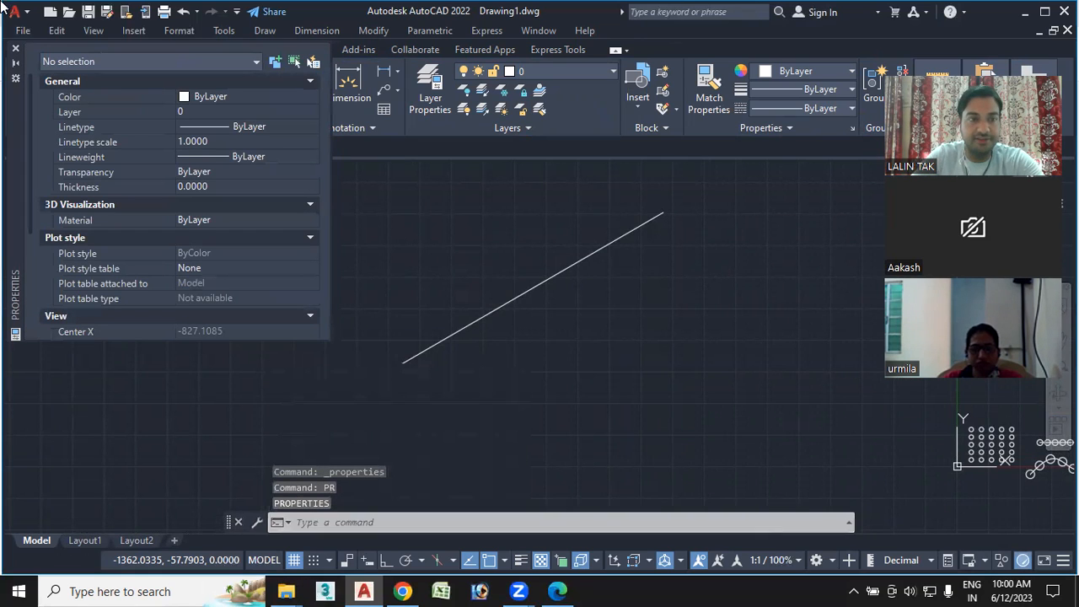
left_click(16, 50)
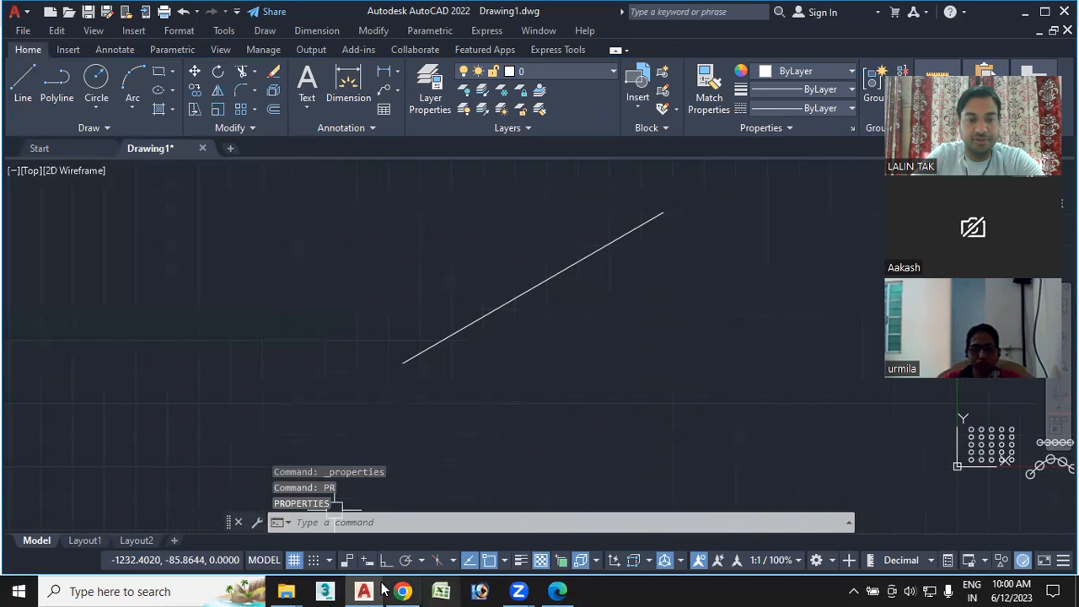
Bring up the Properties palette with the CH command alias, and close it.
left_click(333, 522)
type("c")
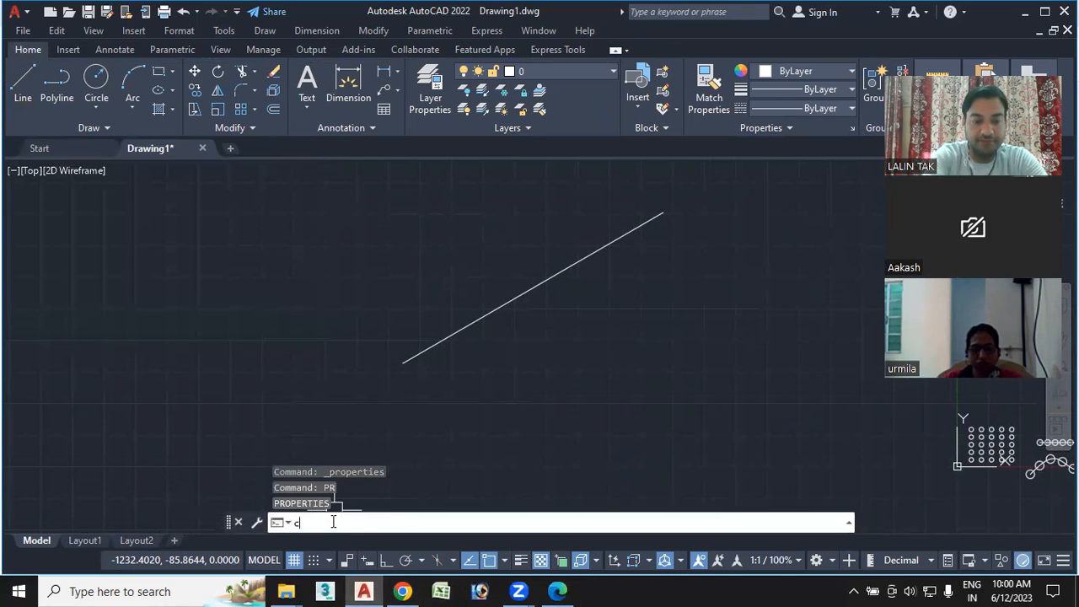
type("h")
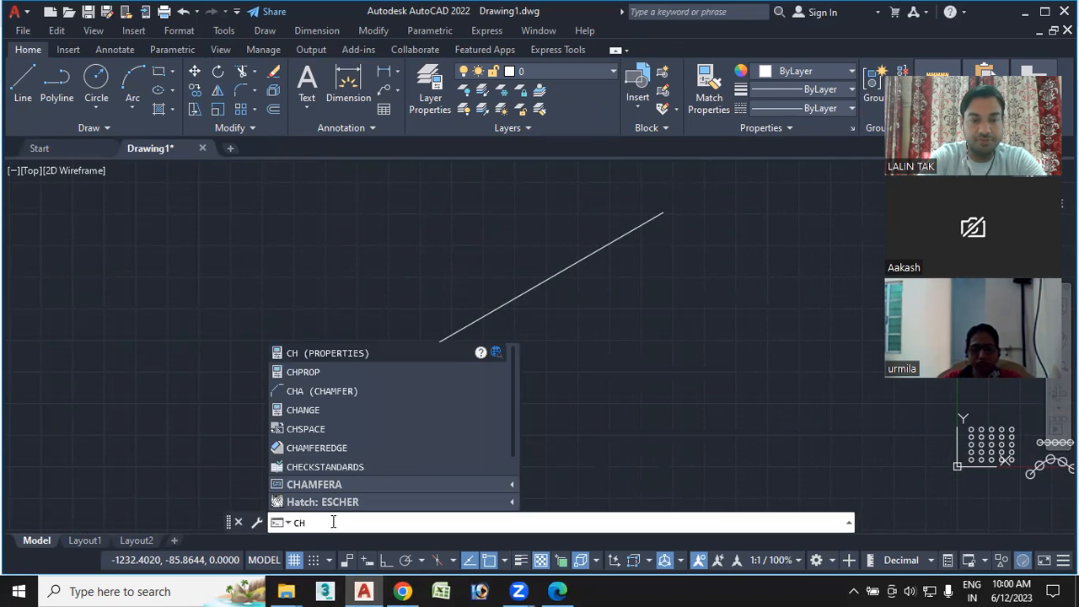
key("Return")
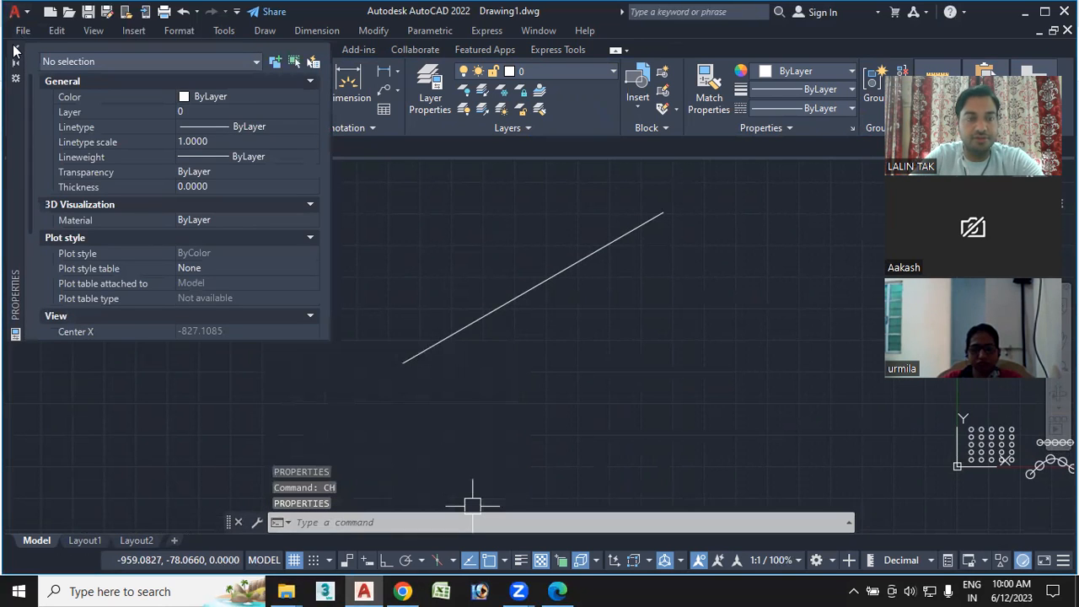
left_click(16, 50)
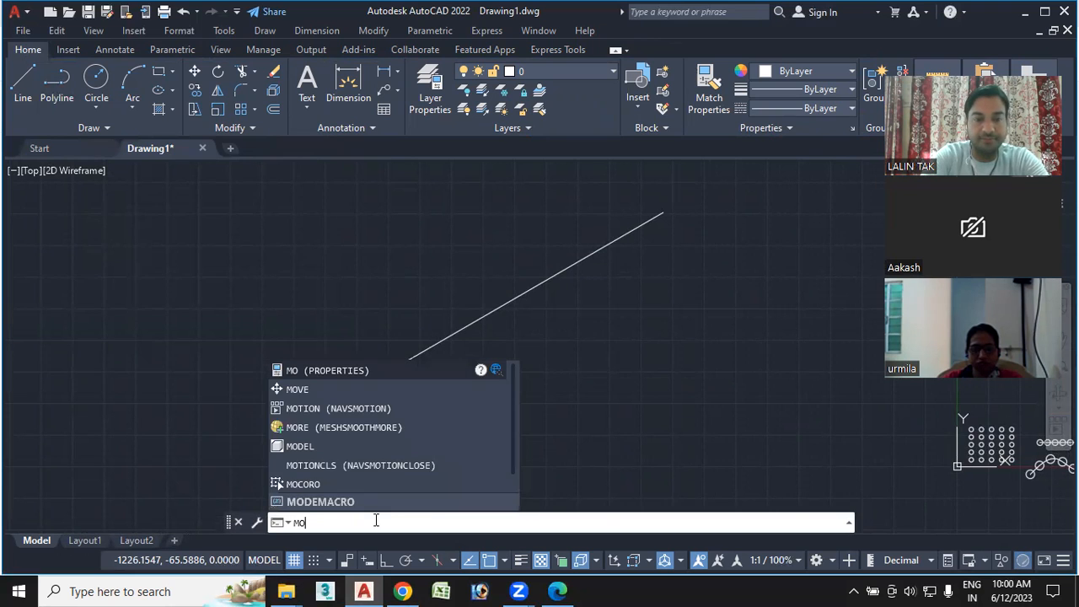
Open the slanted line's properties with the MO command alias and set its color to Red.
key("Return")
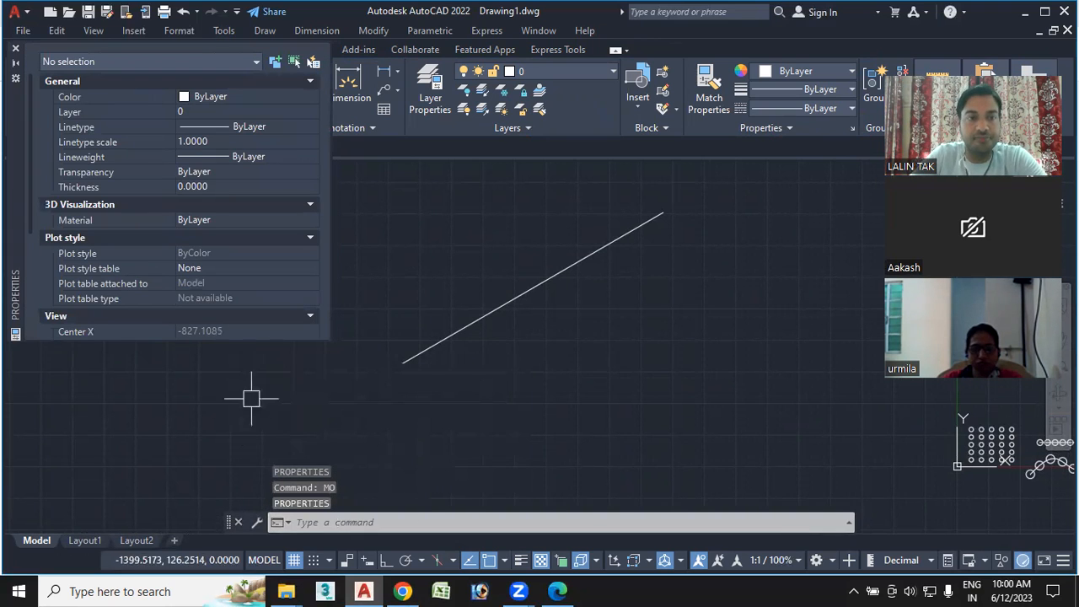
left_click(531, 287)
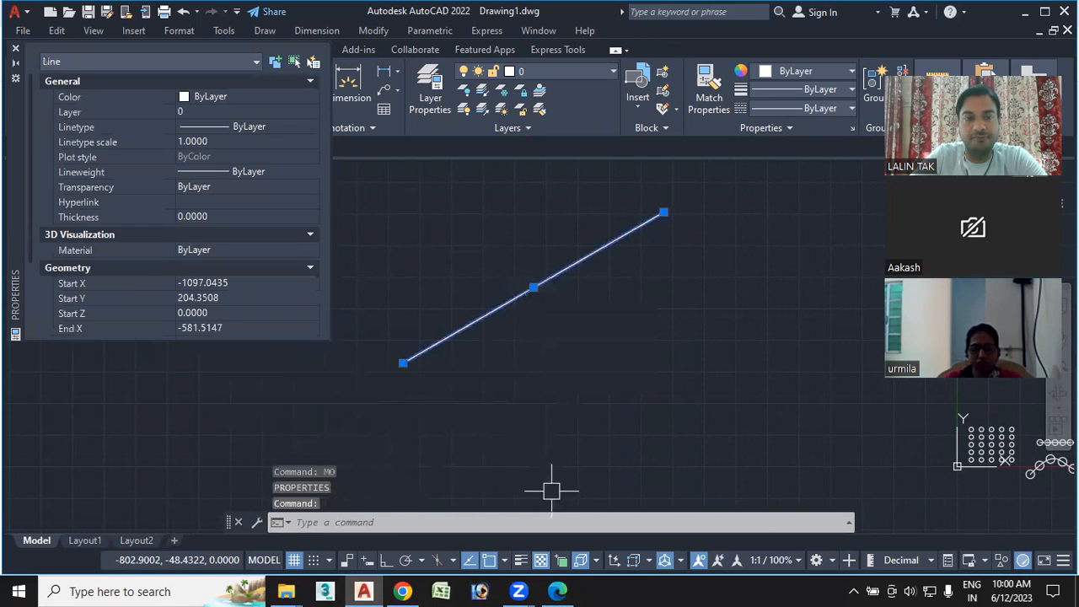
left_click(306, 96)
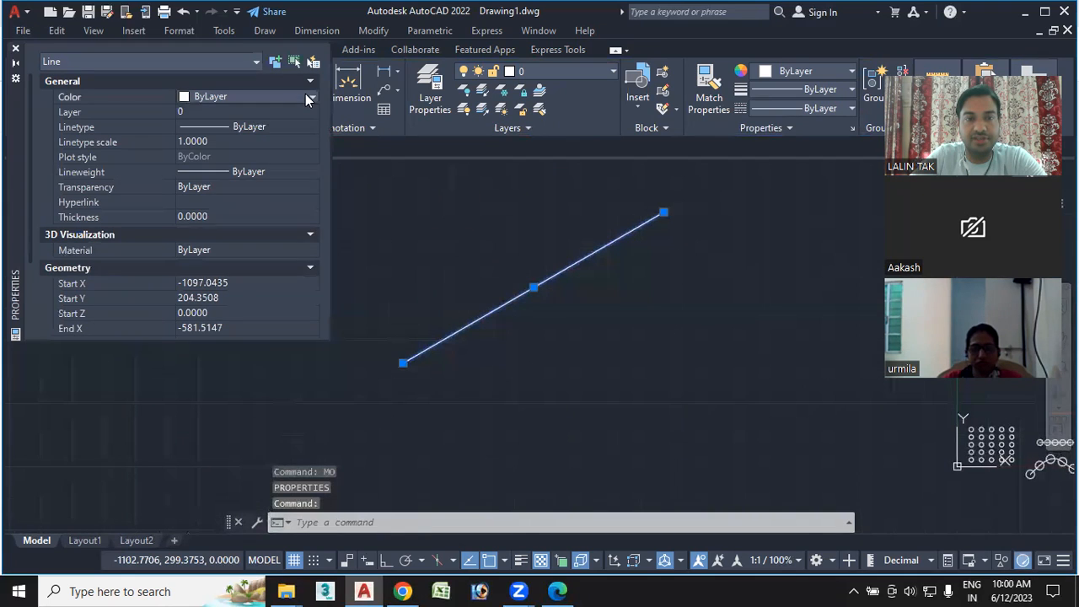
left_click(306, 96)
left_click(241, 139)
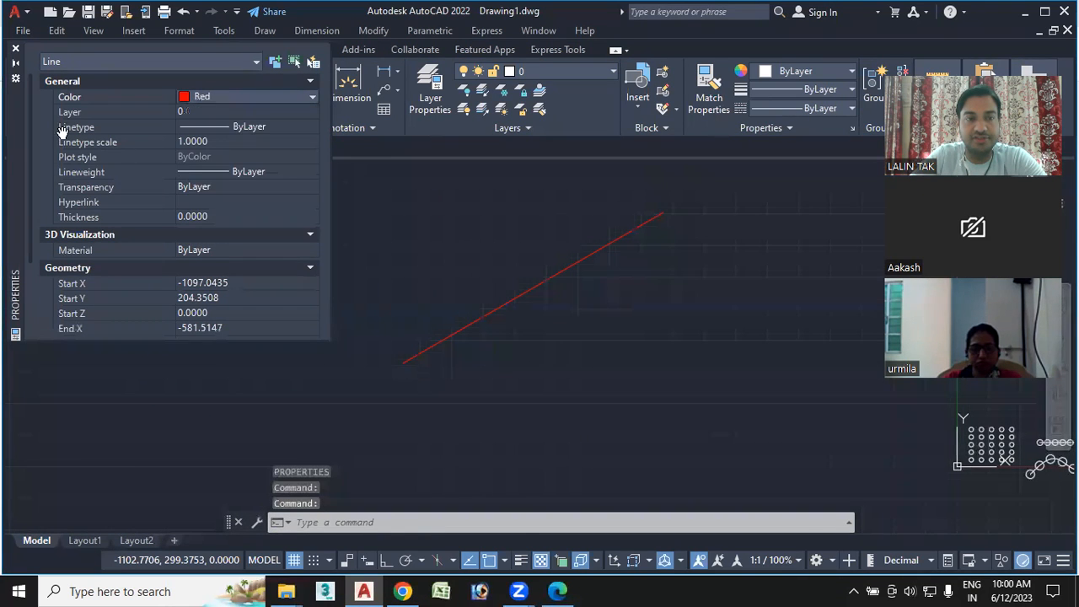
Examine the red line's layer, linetype options and geometry values, and close its properties and deselect it.
left_click(305, 111)
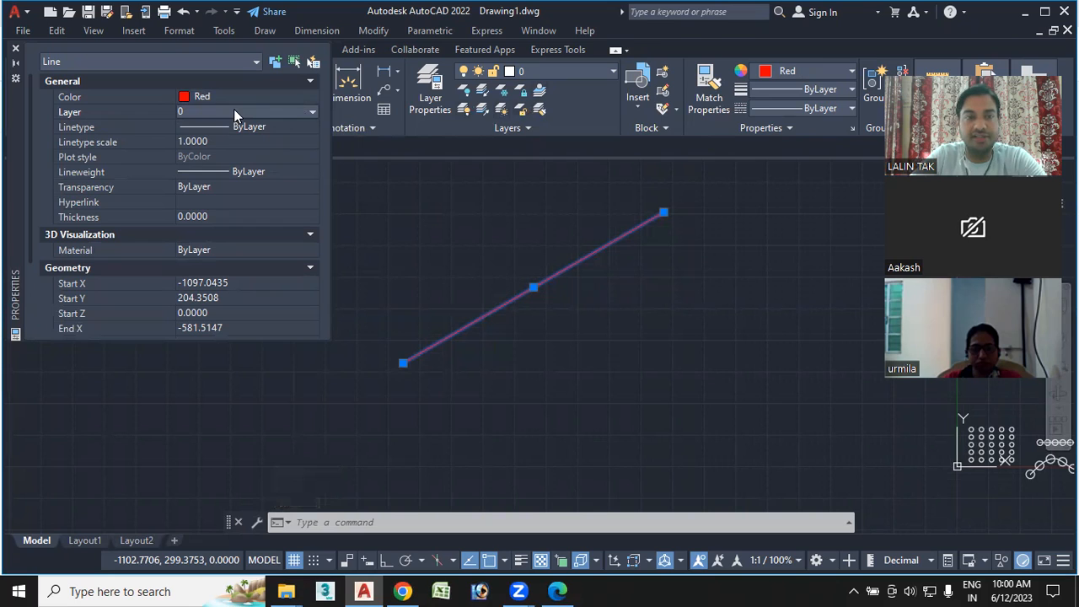
left_click(283, 122)
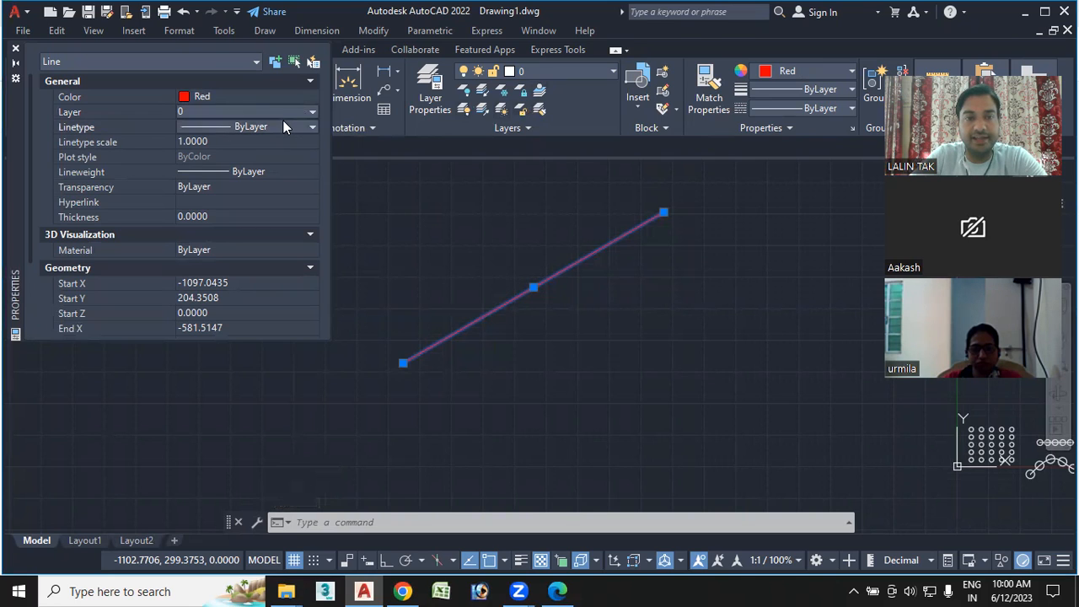
left_click(283, 122)
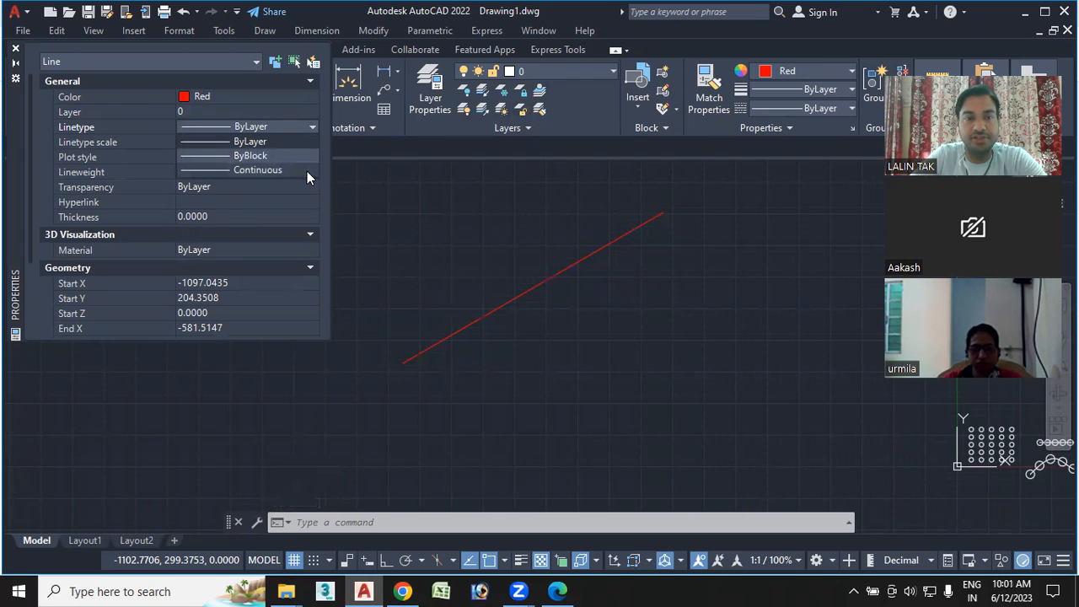
left_click(345, 181)
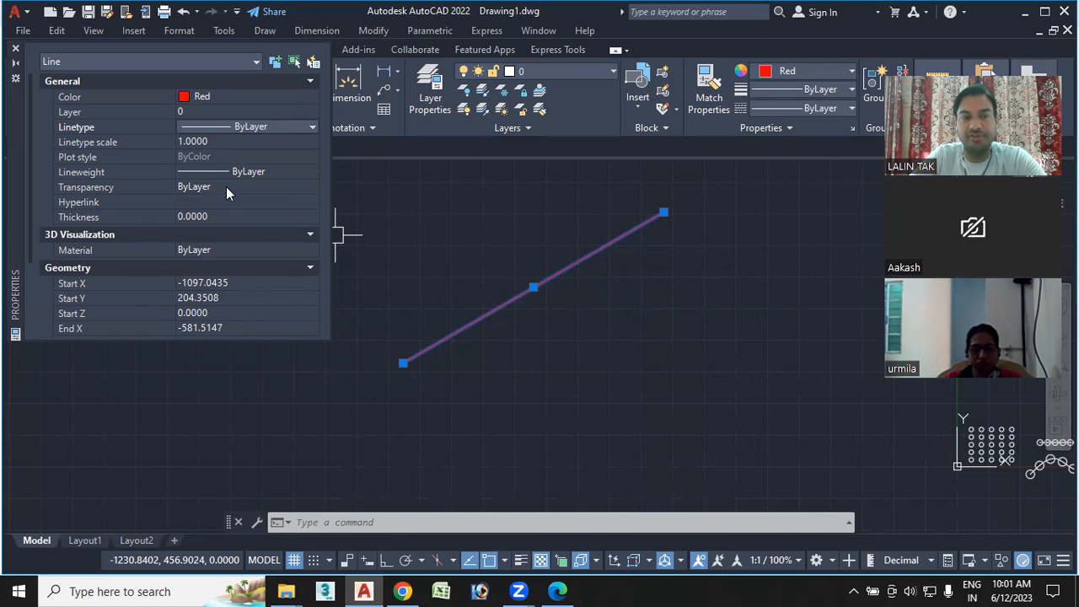
scroll(239, 190, "down", 3)
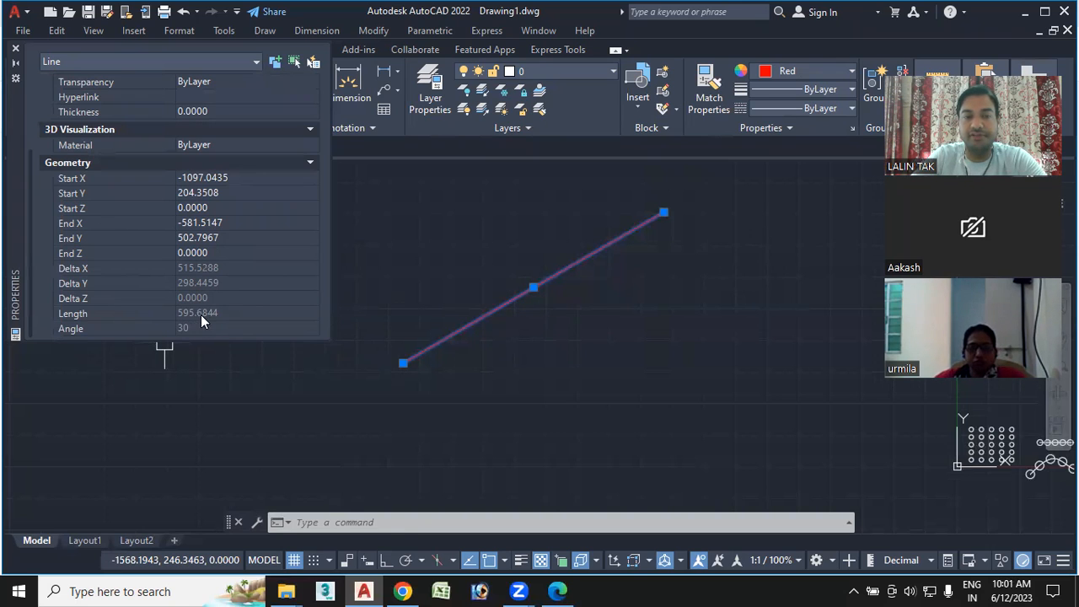
scroll(183, 274, "up", 4)
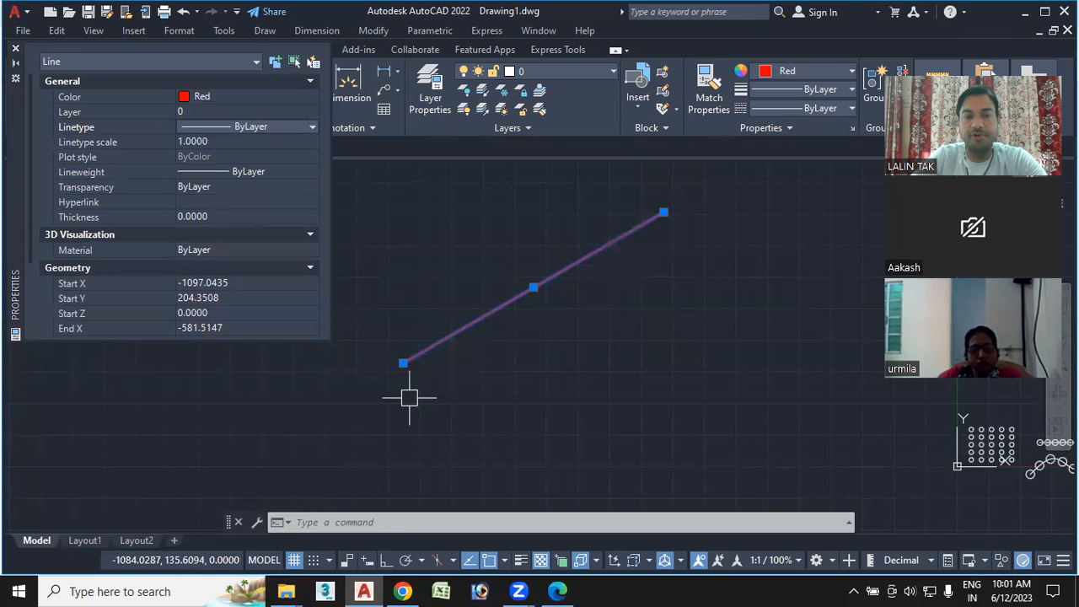
left_click(16, 48)
key("Escape")
Set the current lineweight to 2.11 mm in the Lineweight Settings (LW) and confirm.
middle_click_drag(563, 349, 534, 372)
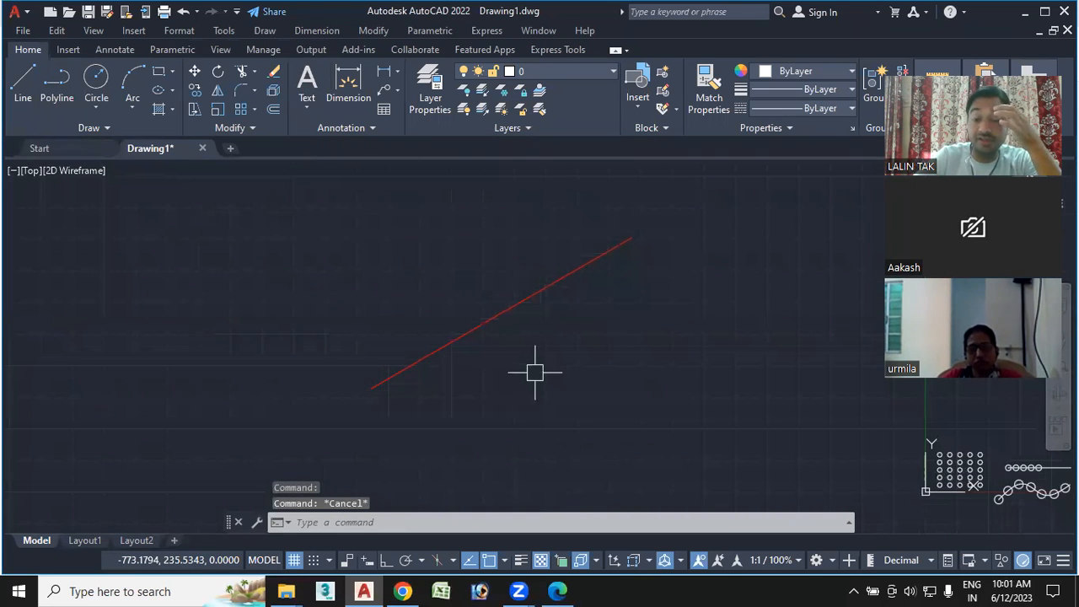
middle_click_drag(432, 385, 456, 369)
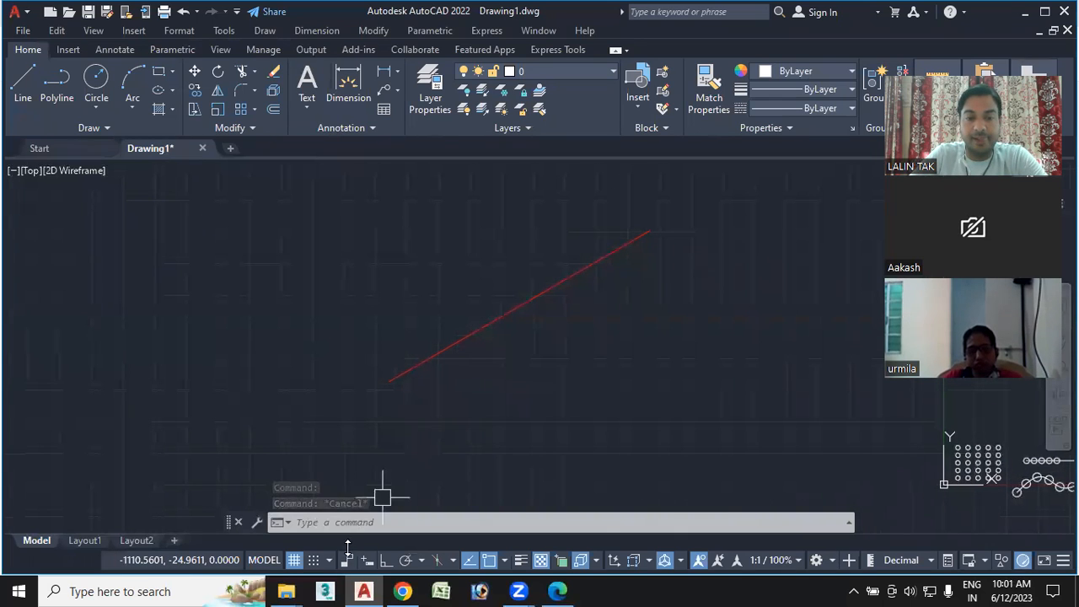
left_click(344, 522)
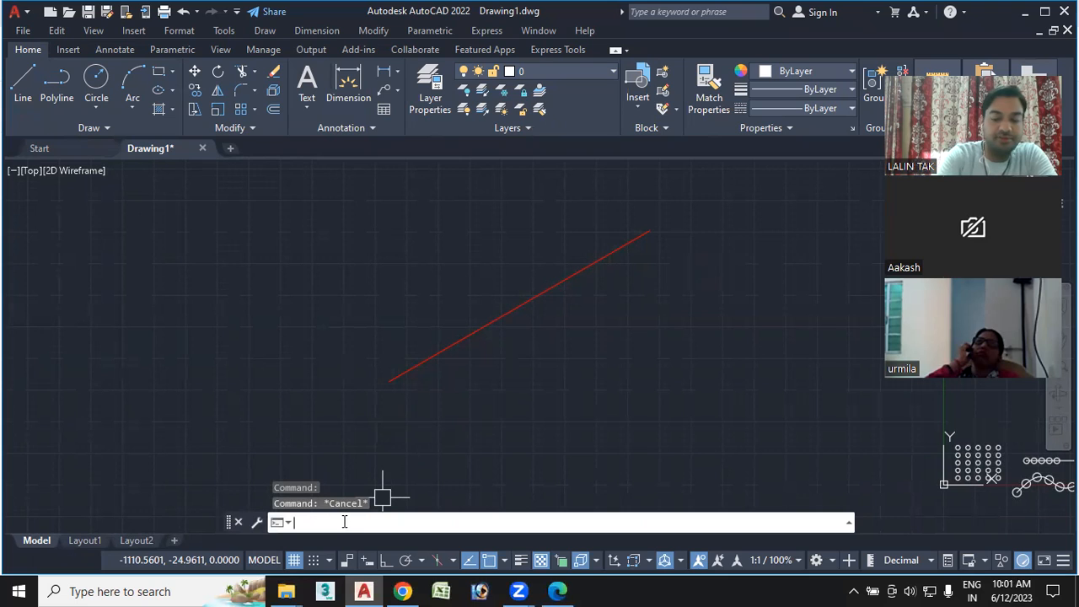
type("LW")
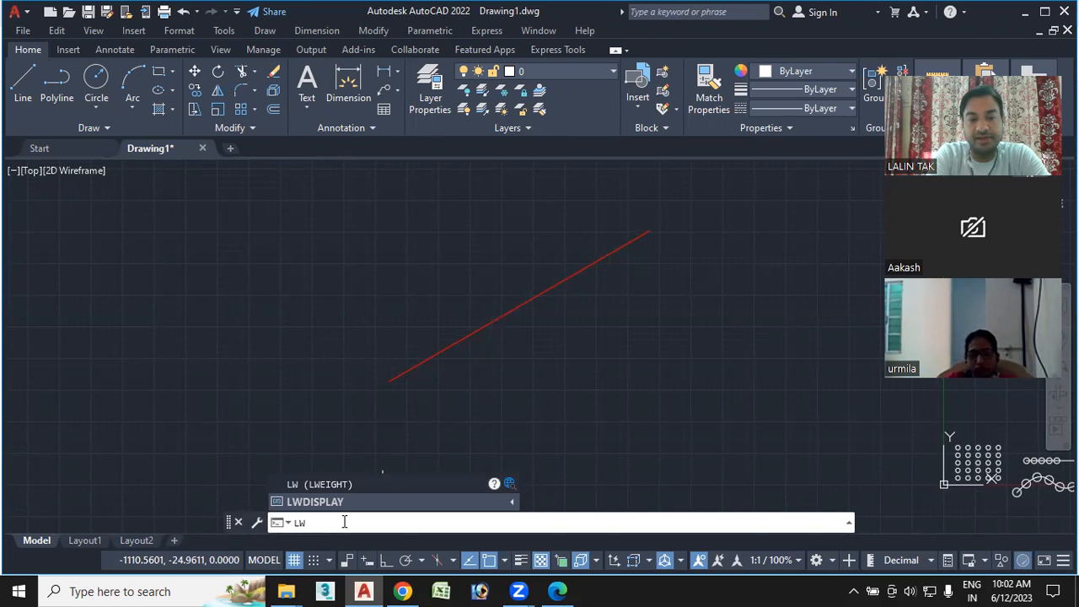
key("Return")
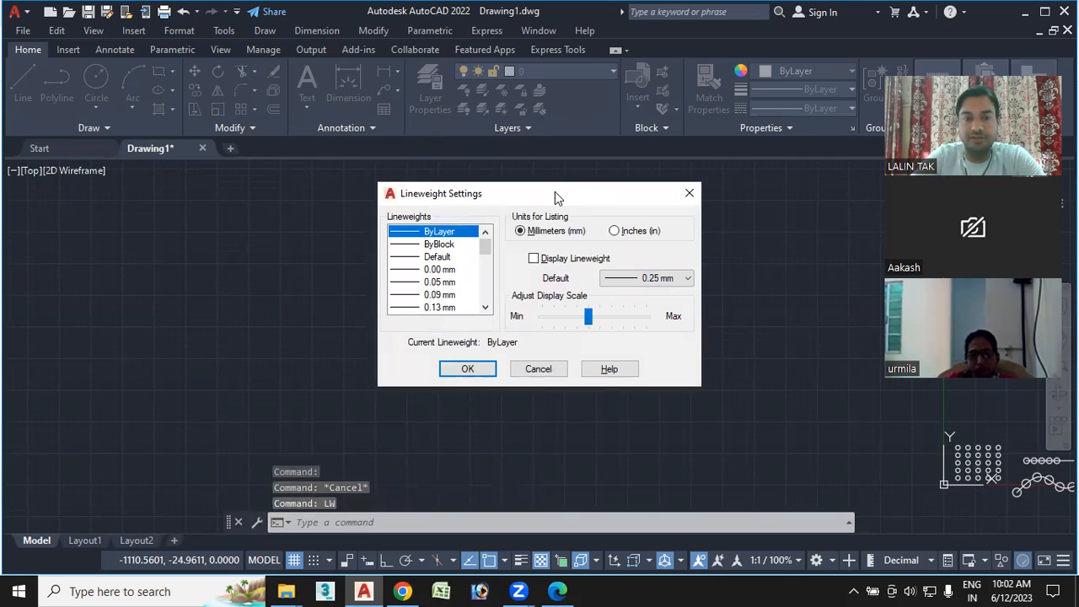
left_click_drag(554, 191, 295, 96)
left_click(226, 212)
left_click(226, 212)
left_click(226, 212)
left_click(226, 212)
left_click(226, 213)
left_click(226, 213)
left_click(226, 213)
left_click(225, 212)
left_click(226, 212)
left_click(226, 213)
left_click(157, 212)
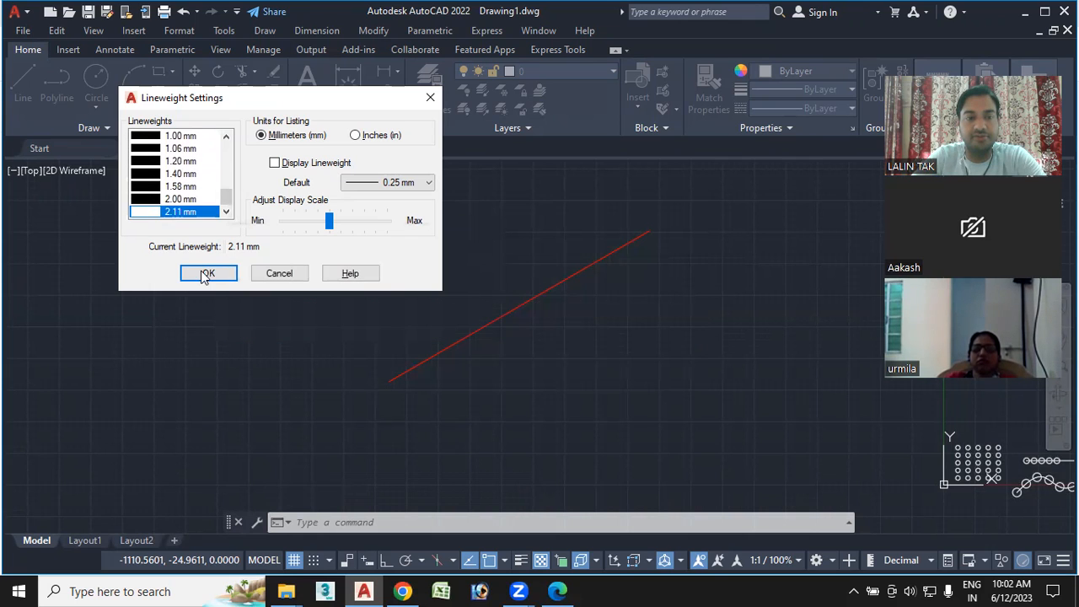
left_click(208, 274)
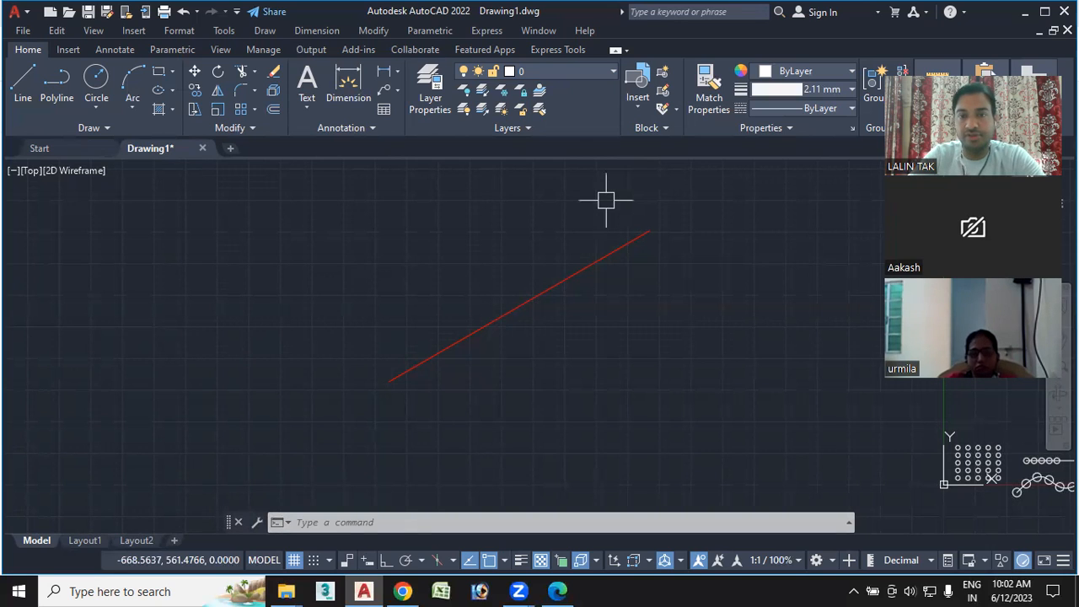
Collapse the ribbon down to its headings to enlarge the drawing area.
left_click(616, 52)
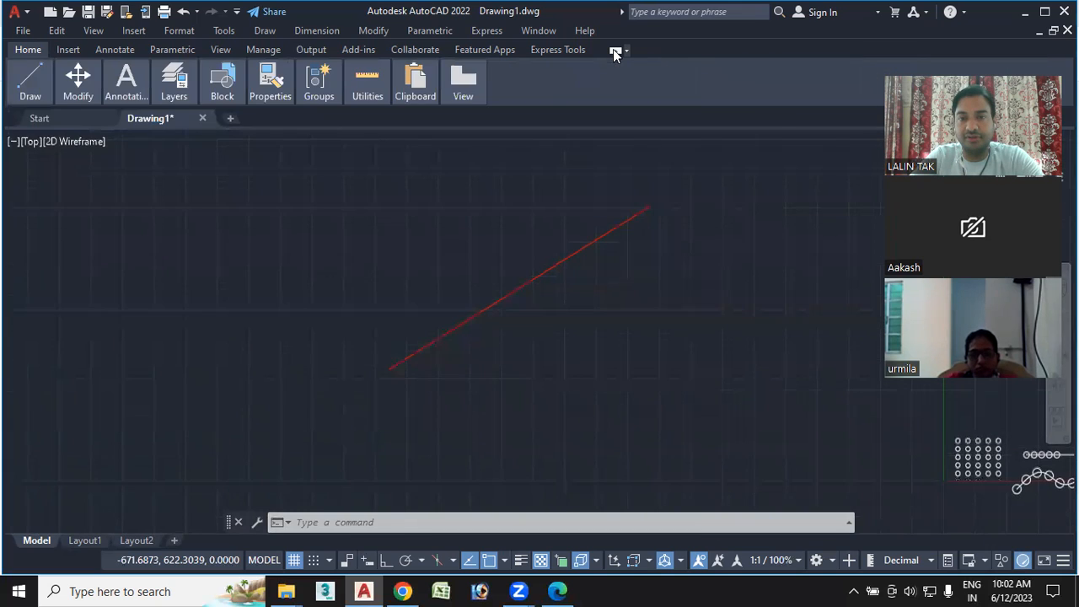
left_click(616, 52)
left_click(615, 53)
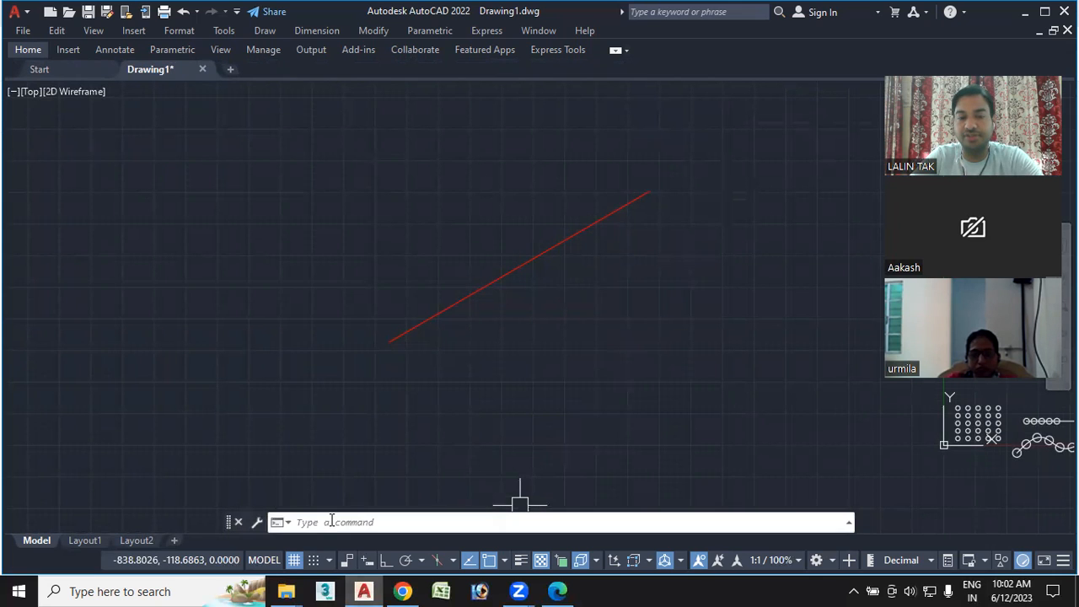
Check the current lineweight in the Lineweight Settings (LW) and accept the settings as they are.
left_click(332, 521)
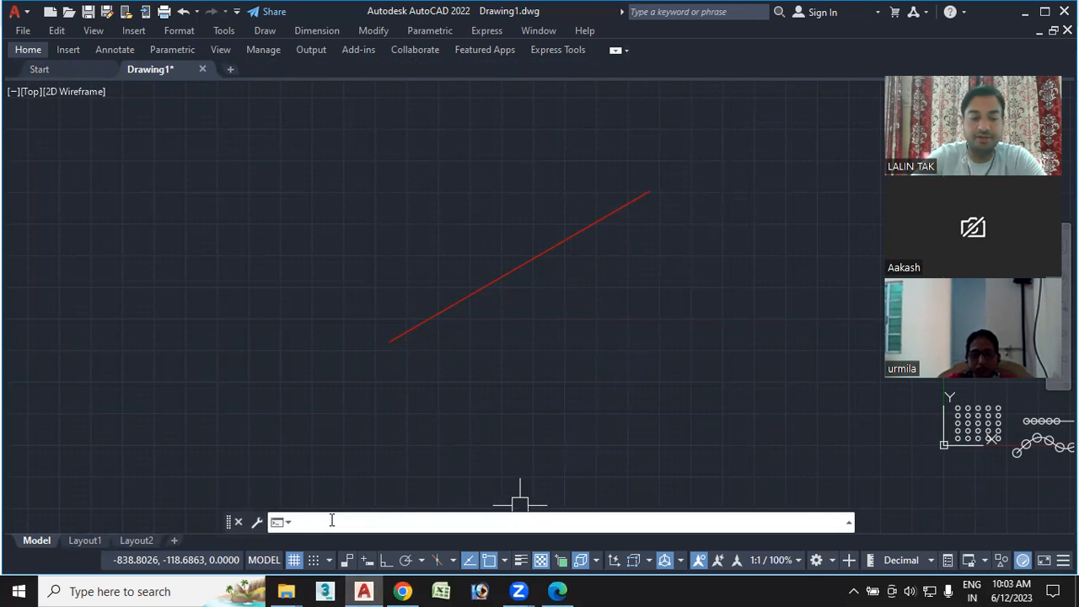
type("lw")
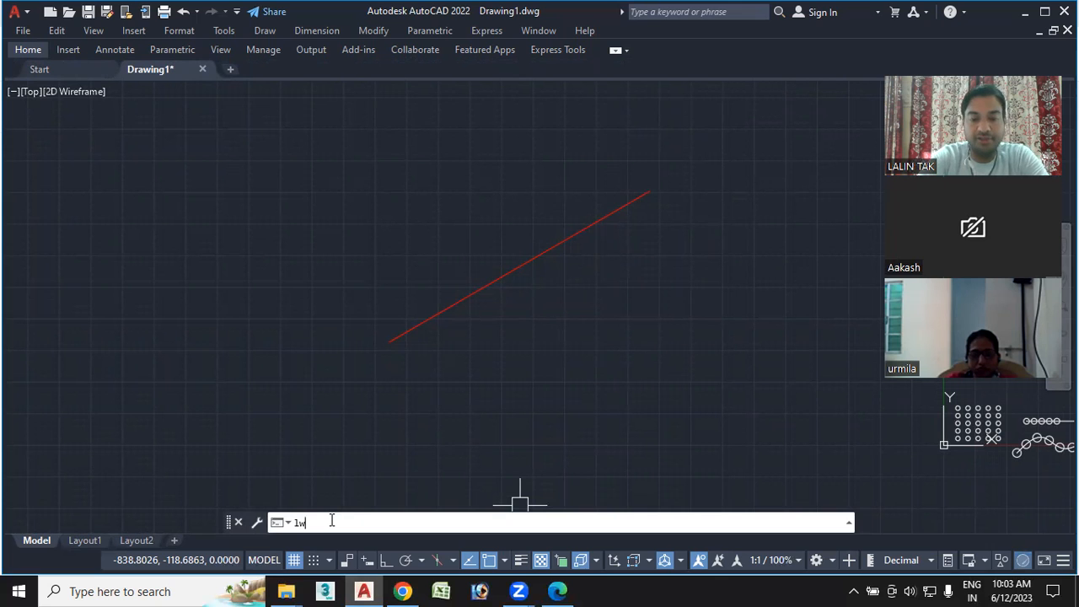
key("Return")
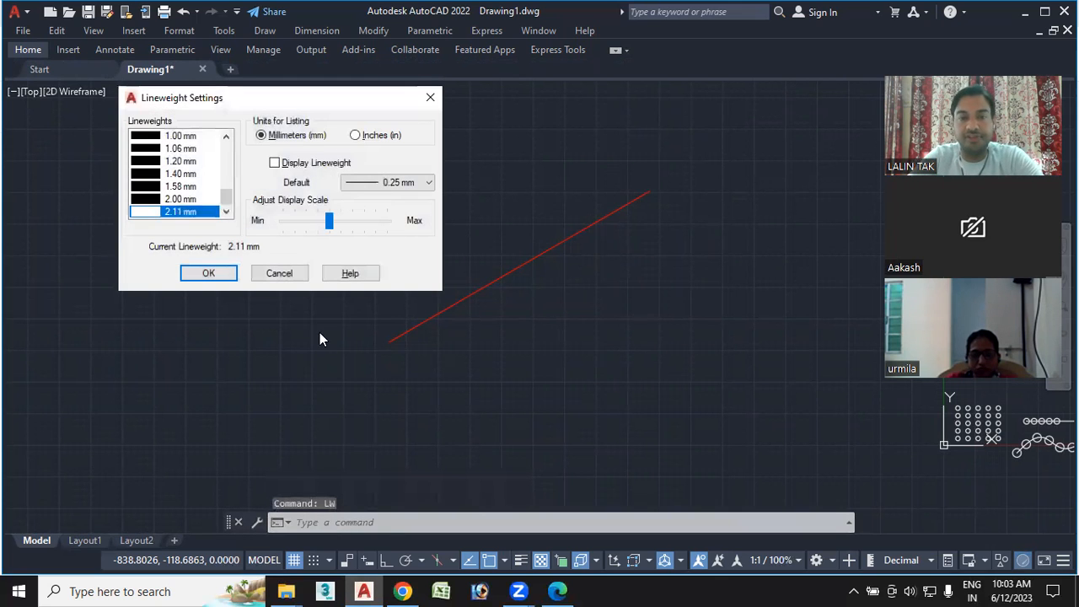
left_click(212, 276)
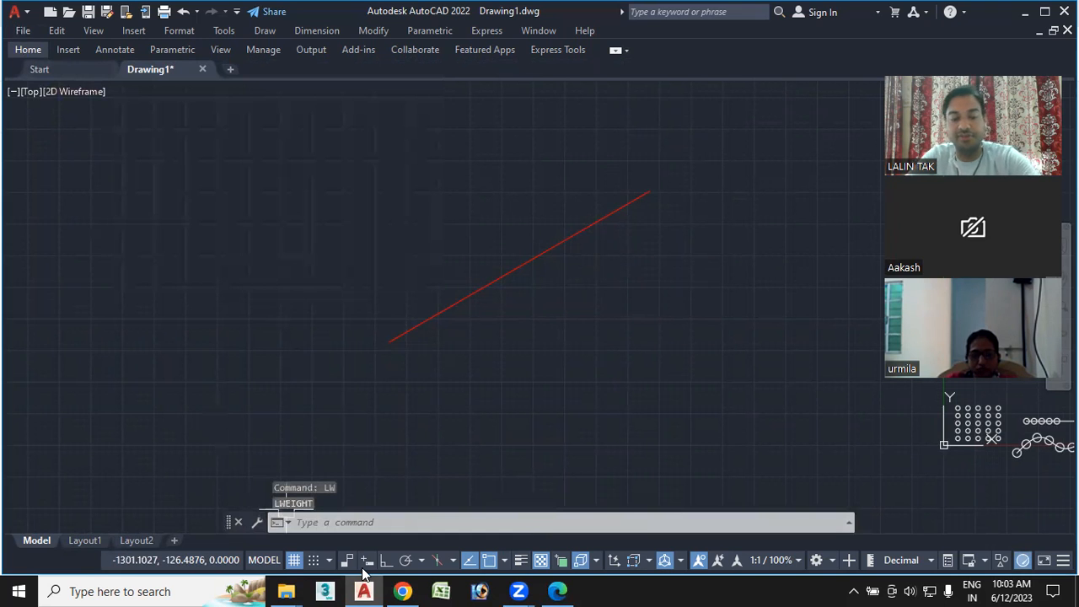
Draw a second single line below the red one, rising gently to the right.
type("l")
key("Return")
left_click(303, 415)
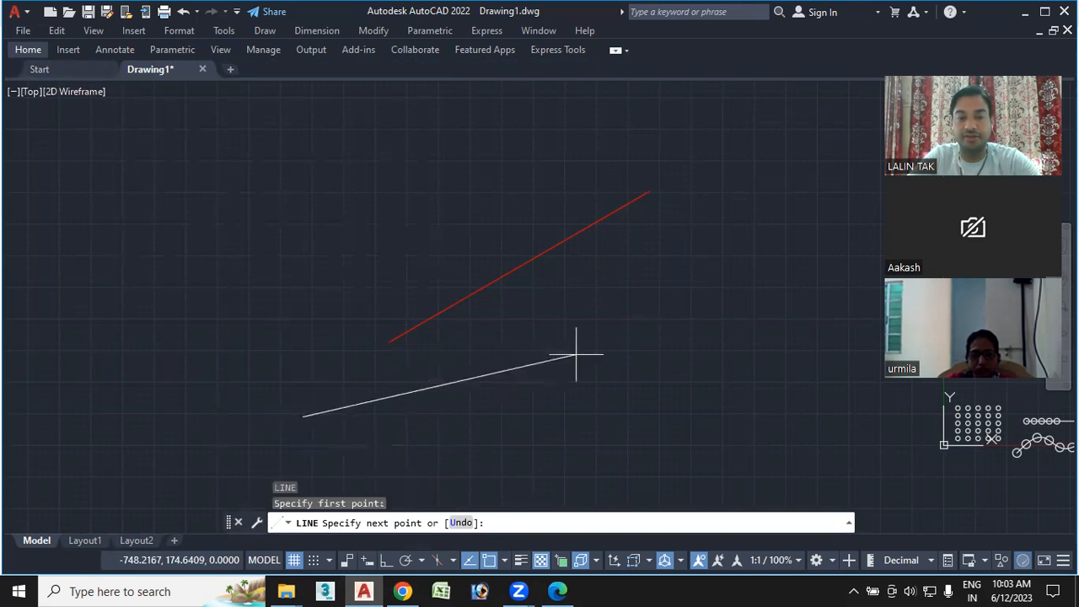
left_click(597, 351)
key("Escape")
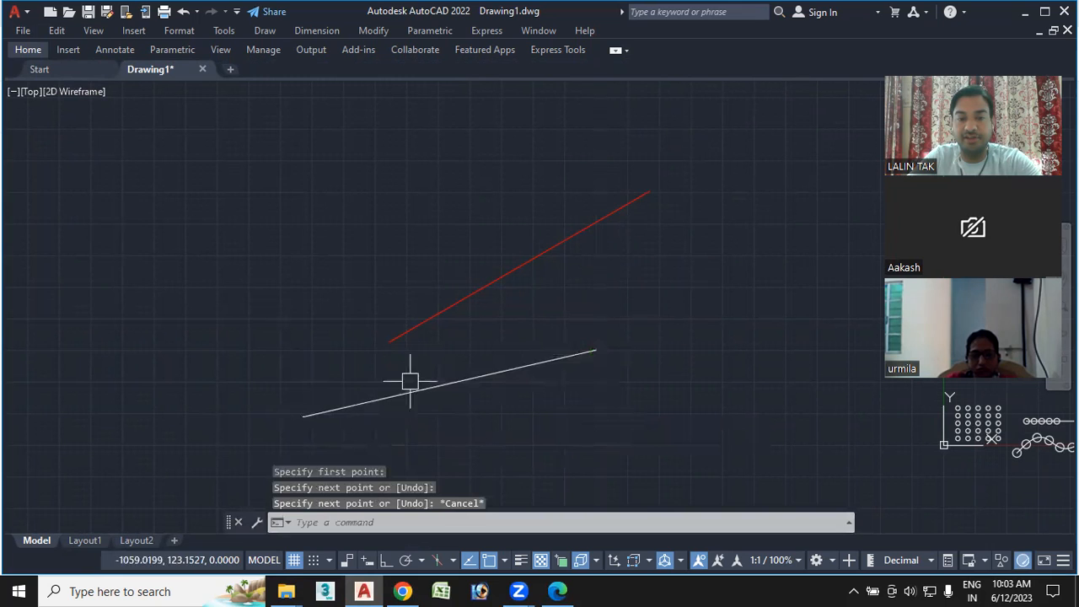
Turn on lineweight display so the line below the red one is drawn at its assigned thickness.
left_click(521, 561)
middle_click_drag(399, 414, 467, 362)
scroll(467, 362, "up", 4)
scroll(467, 361, "down", 4)
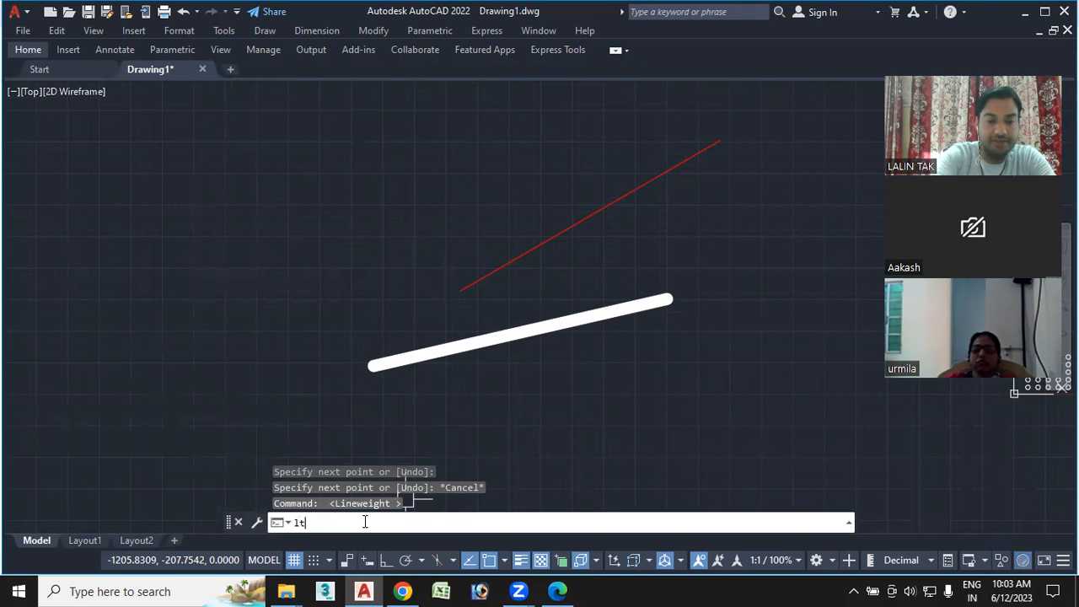
Load the ACAD_ISO02W100 (ISO dash) linetype from acad.lin in the Linetype Manager (LT) and confirm.
key("Return")
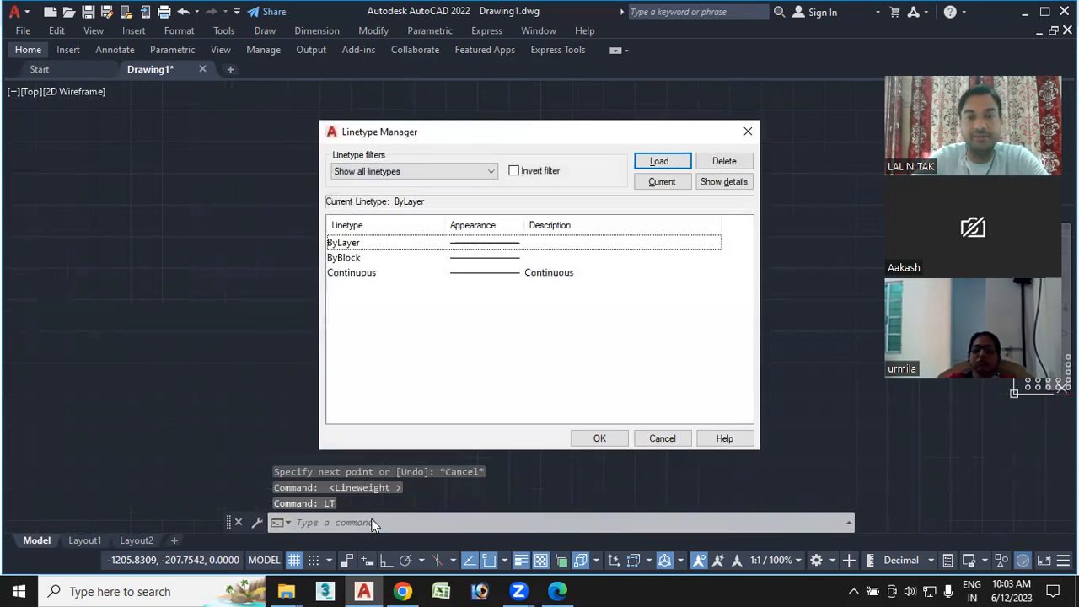
left_click(660, 161)
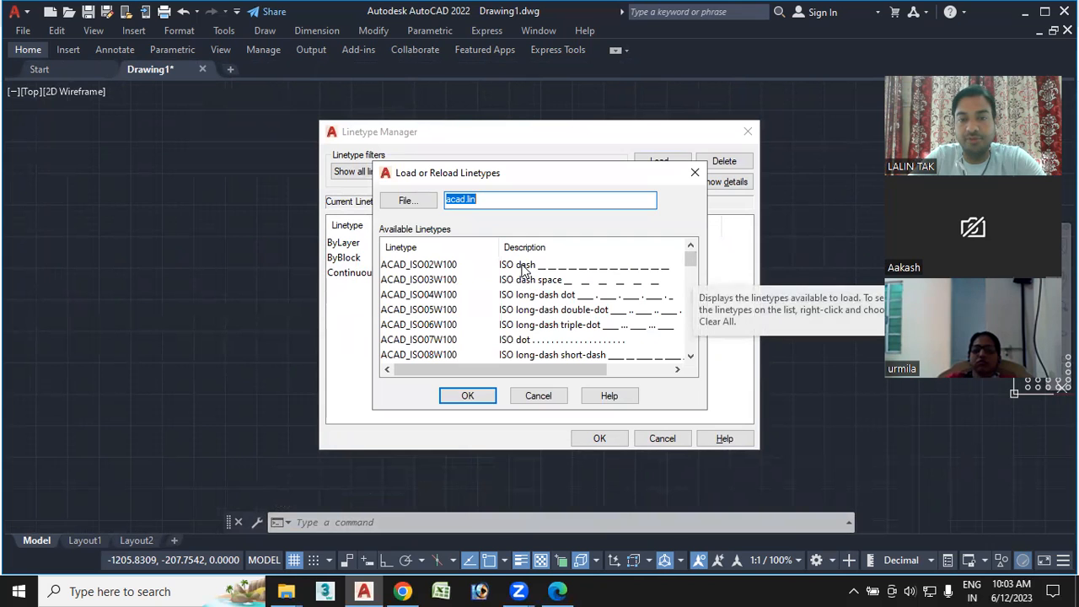
left_click(505, 267)
left_click_drag(690, 263, 699, 313)
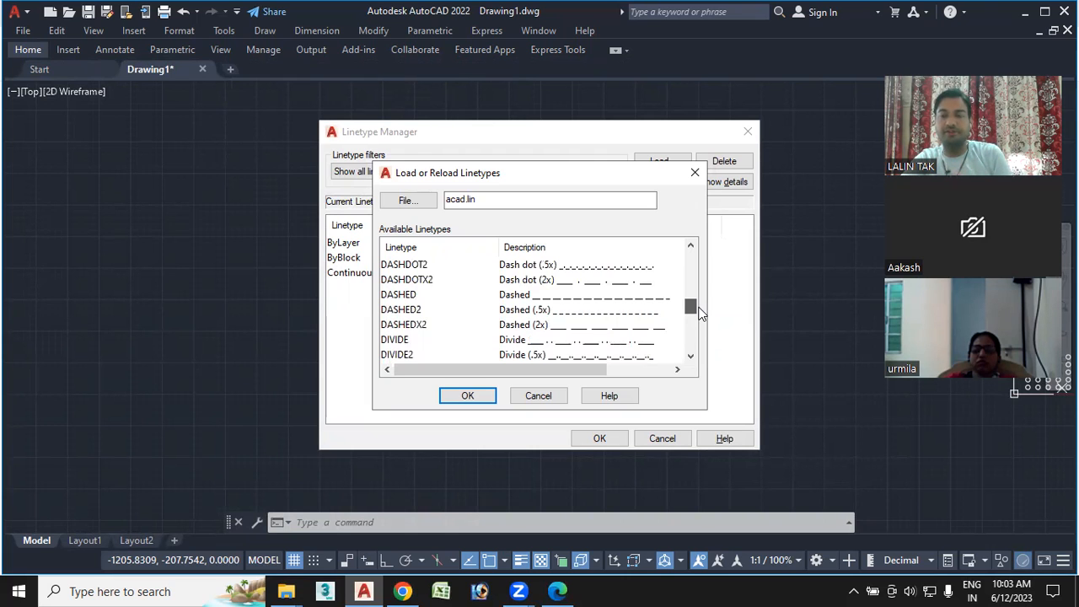
left_click_drag(699, 314, 693, 263)
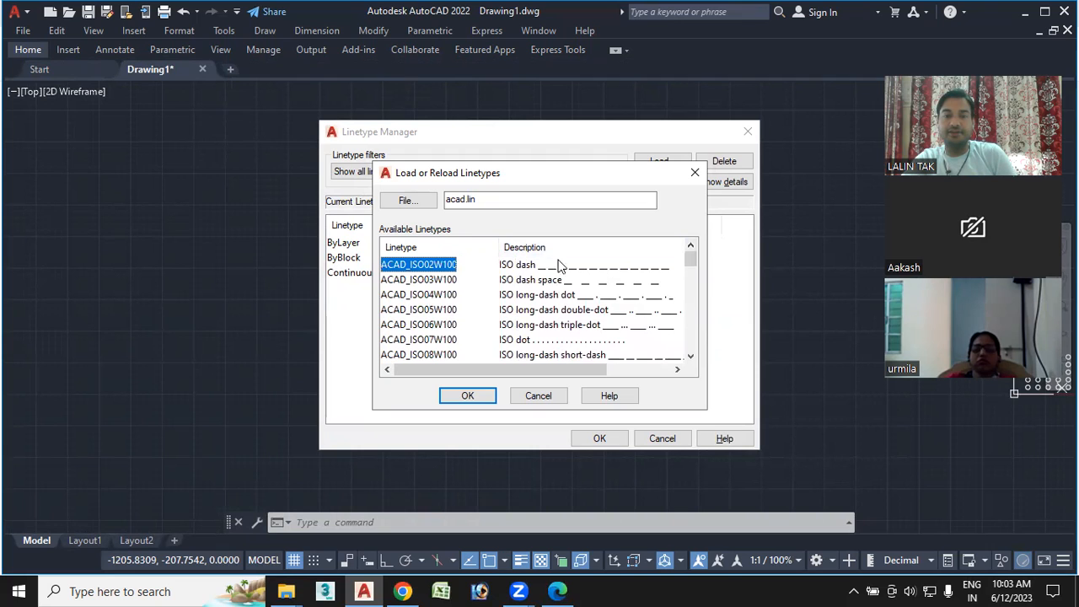
left_click(468, 397)
left_click(467, 397)
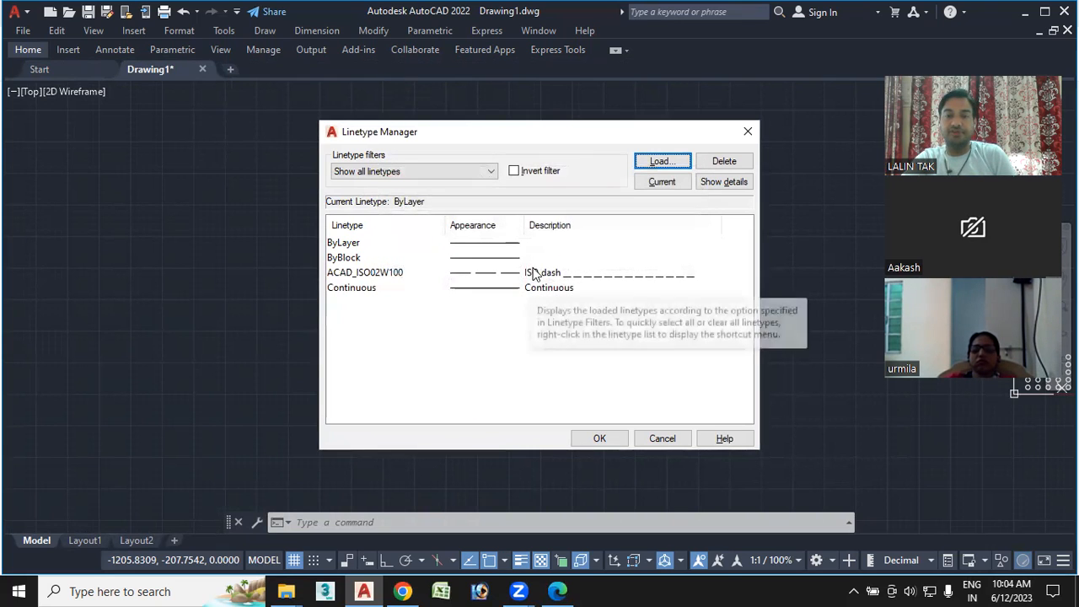
left_click(537, 273)
left_click(600, 438)
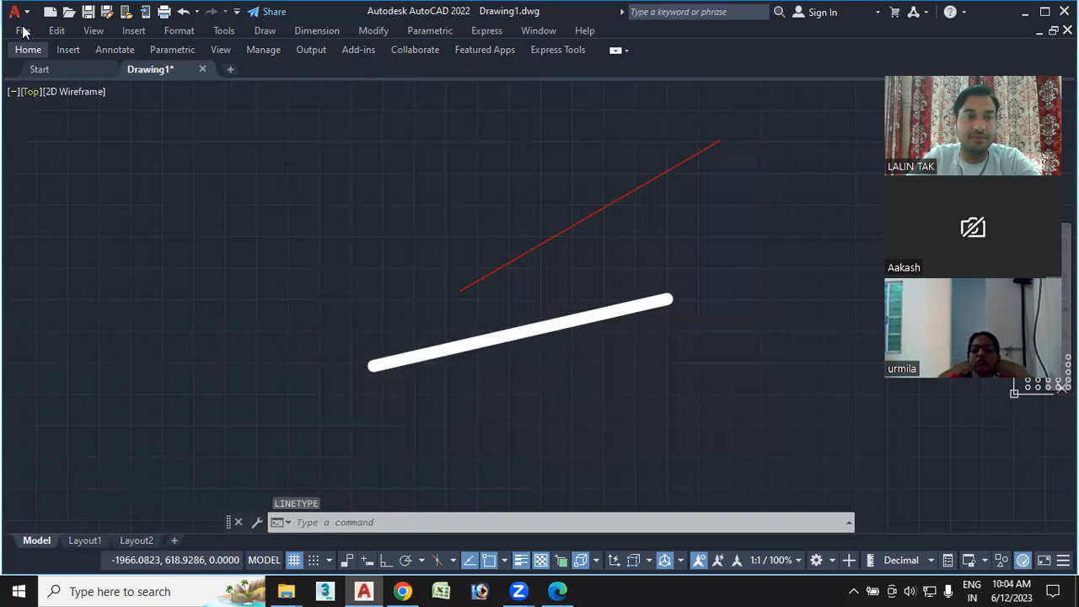
left_click(290, 524)
type("l")
key("Return")
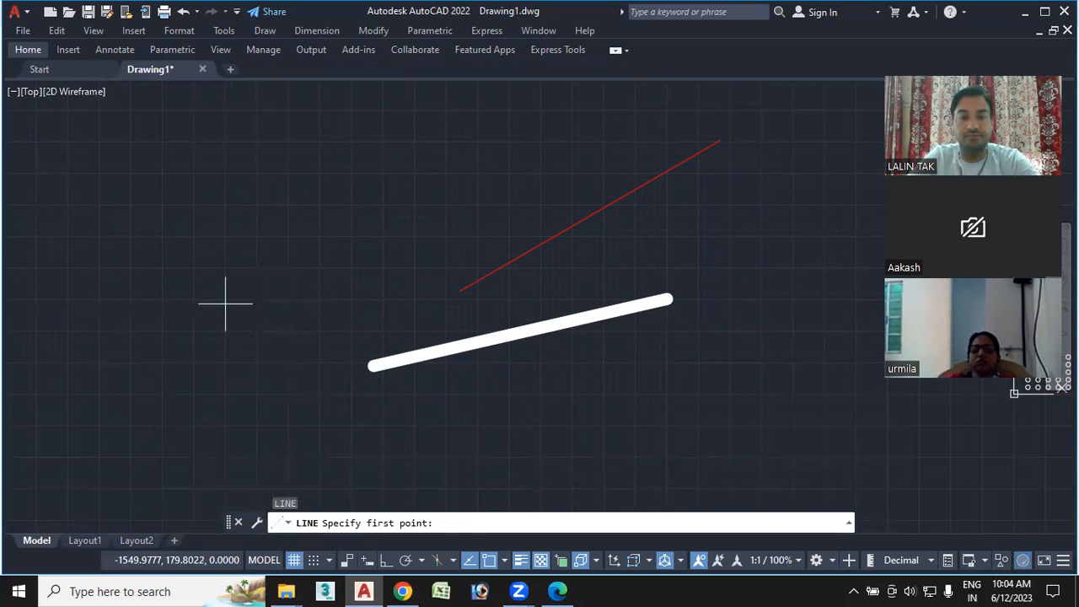
left_click(177, 302)
scroll(624, 203, "down", 2)
scroll(597, 221, "down", 1)
mouse_move(598, 222)
middle_mouse_down()
mouse_move(429, 226)
mouse_move(329, 260)
middle_mouse_up()
scroll(329, 254, "down", 3)
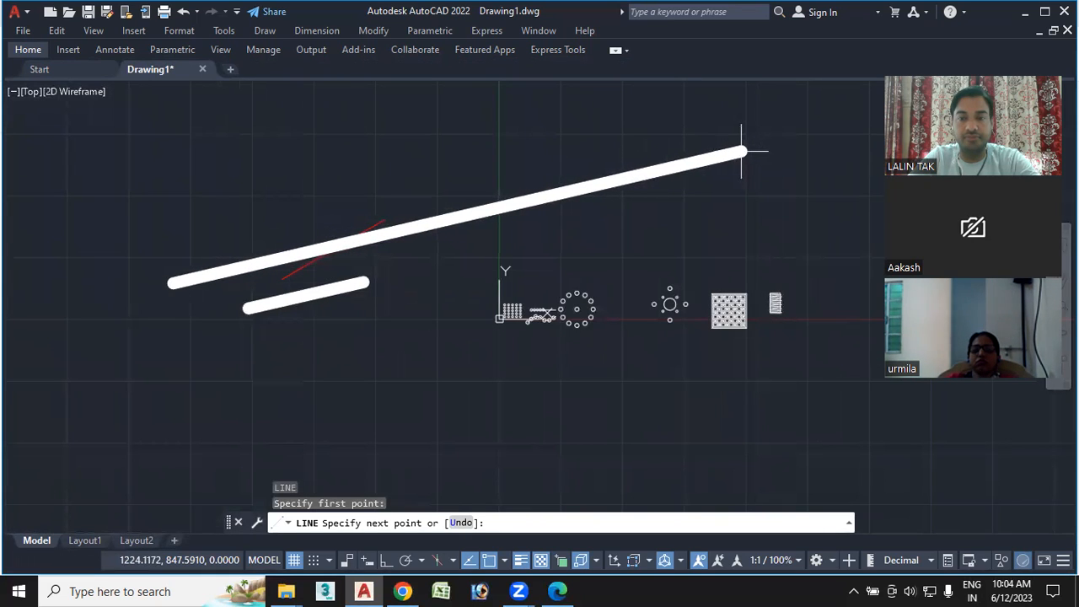
scroll(746, 156, "down", 2)
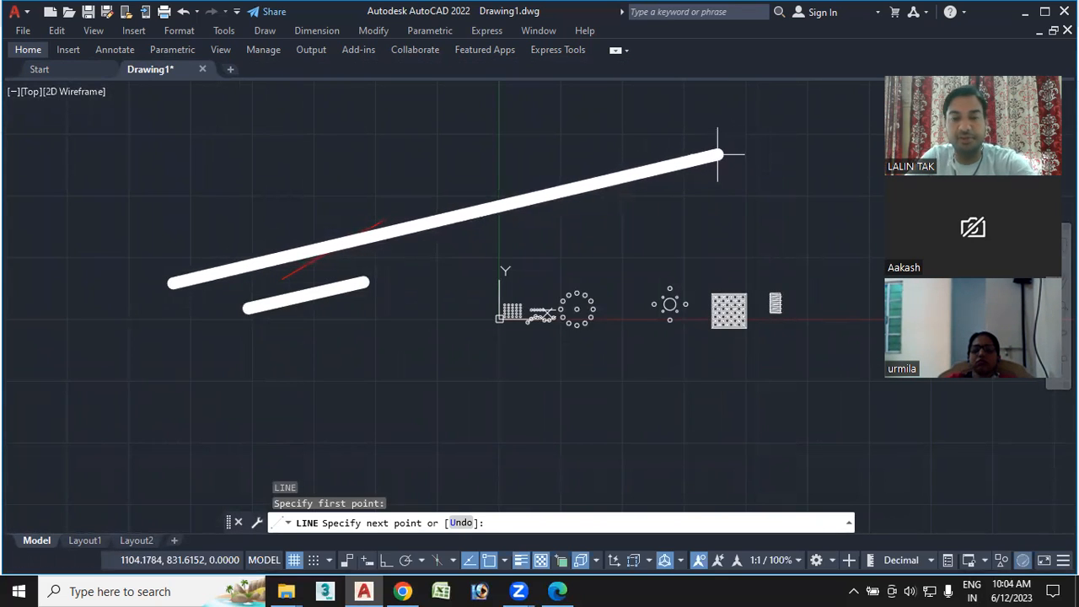
key("Escape")
key("Escape")
key("Escape")
key("Escape")
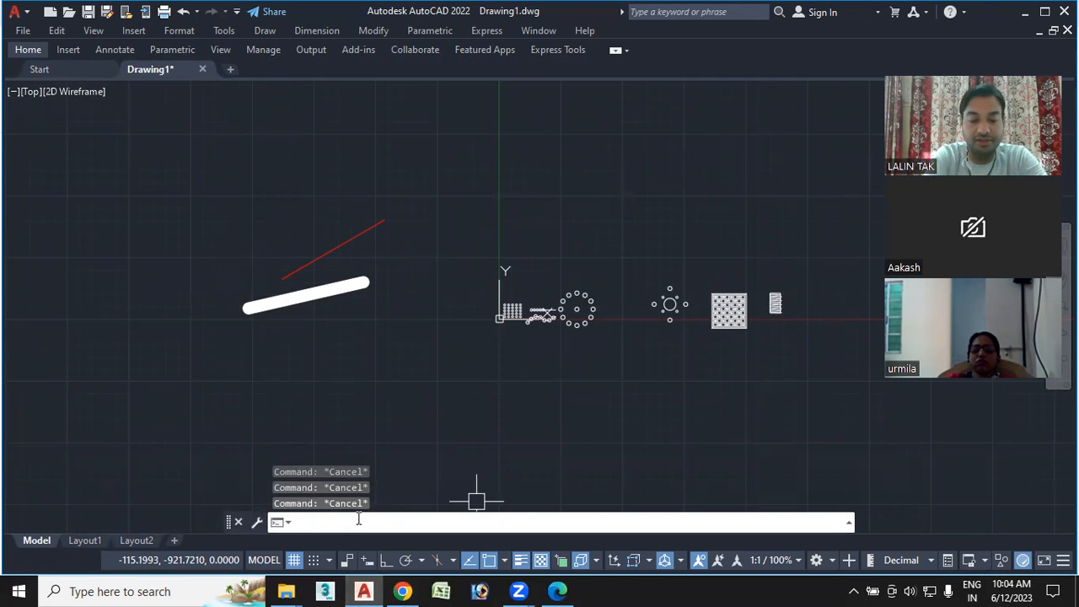
Set the current lineweight to ByLayer in the Lineweight Settings (LW) and confirm.
type("lw")
key("Return")
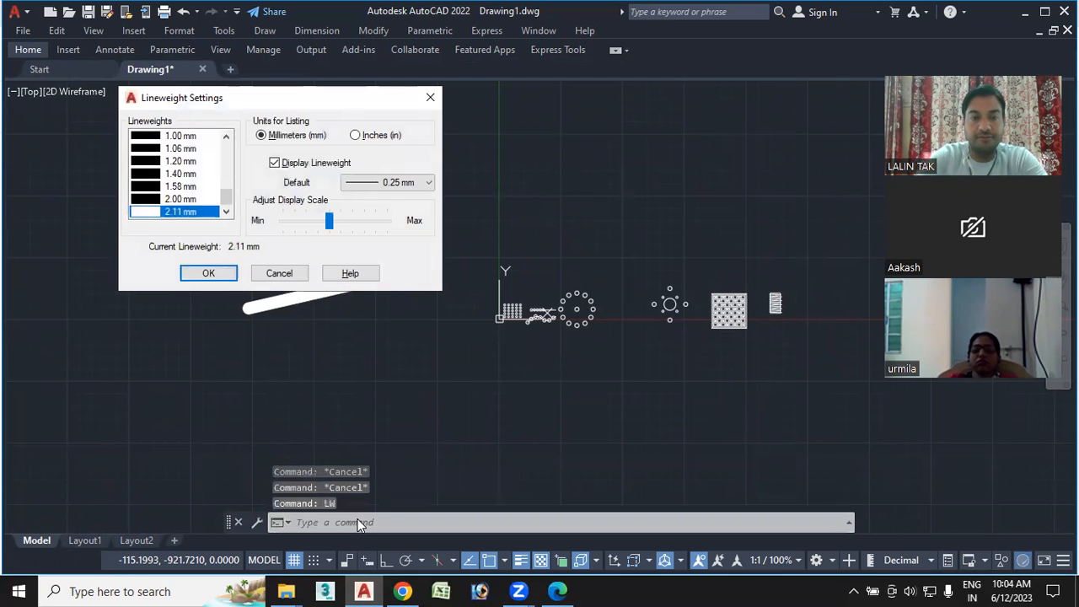
scroll(190, 206, "up", 7)
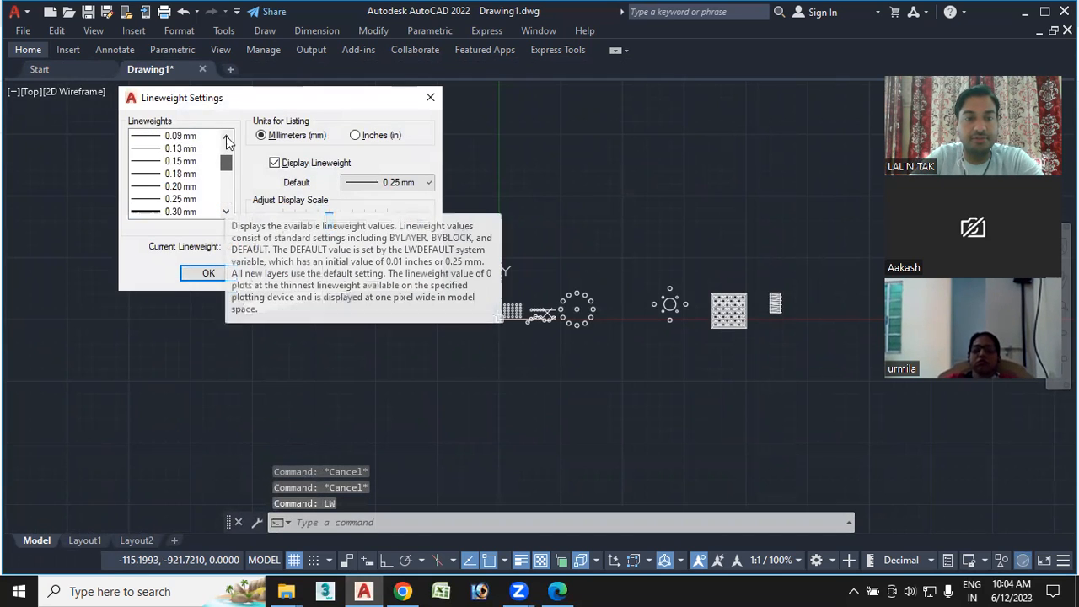
left_click(180, 135)
left_click(208, 273)
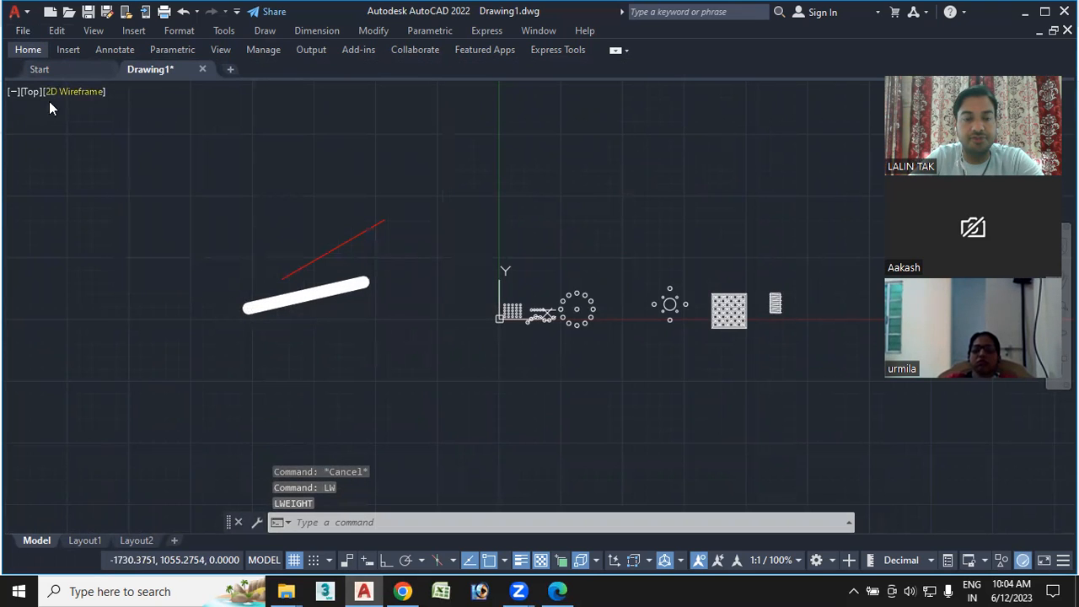
Cycle through the ribbon's minimized states and restore the full ribbon.
left_click(615, 50)
left_click(618, 51)
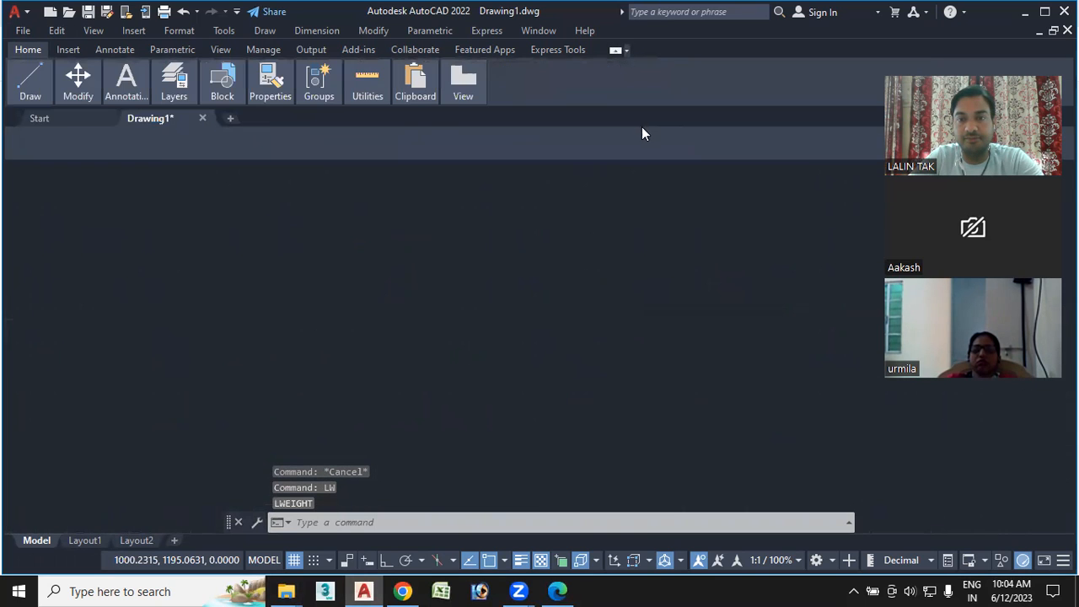
left_click(616, 53)
left_click(618, 52)
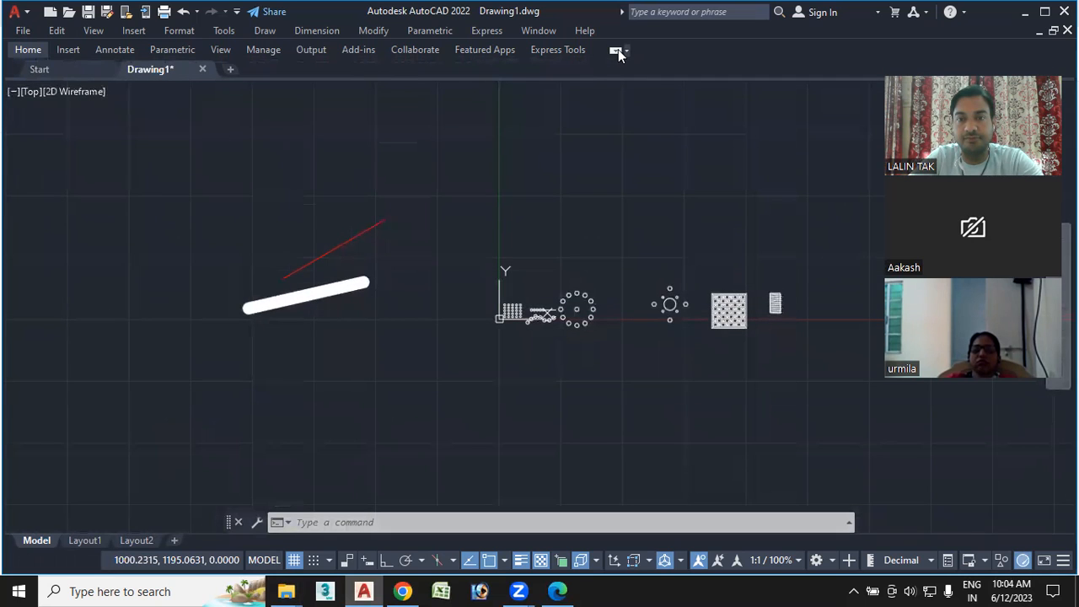
left_click(617, 51)
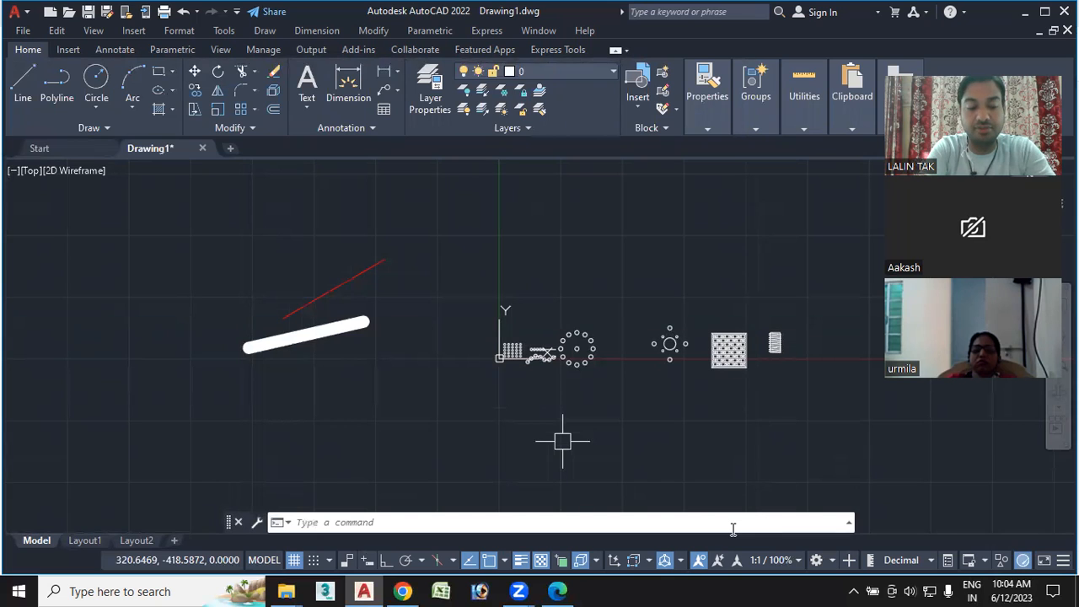
Switch Clean Screen on to view the drawing in the enlarged area, and switch it off again.
key("ctrl+0")
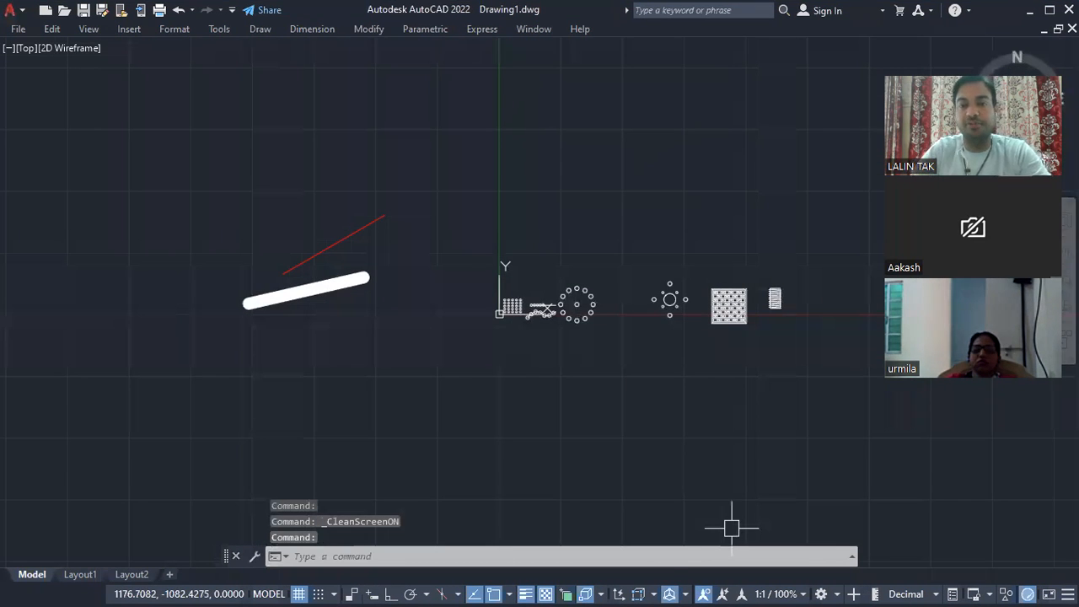
scroll(498, 194, "down", 3)
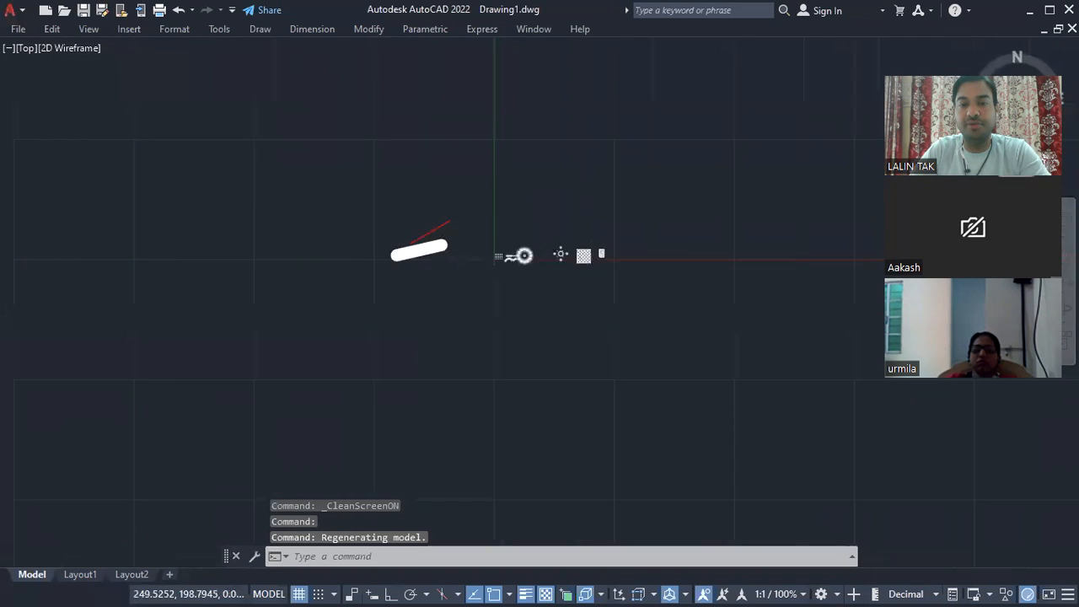
scroll(514, 245, "up", 4)
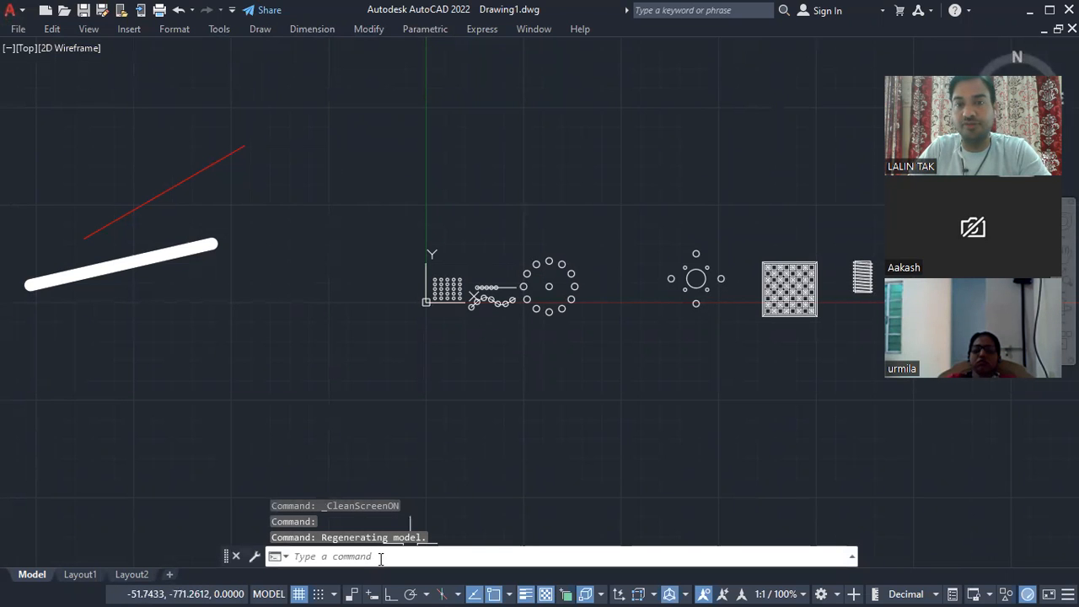
scroll(504, 93, "down", 2)
middle_click_drag(508, 147, 469, 243)
key("ctrl+0")
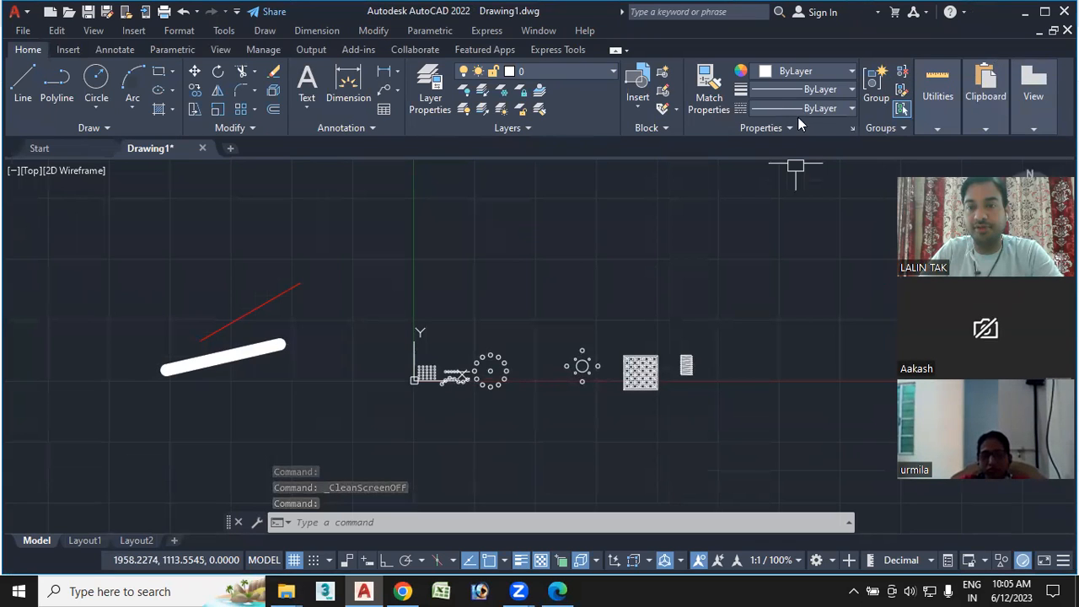
Make ACAD_ISO02W100 the current linetype and draw a long, nearly horizontal line above the red line.
left_click(806, 110)
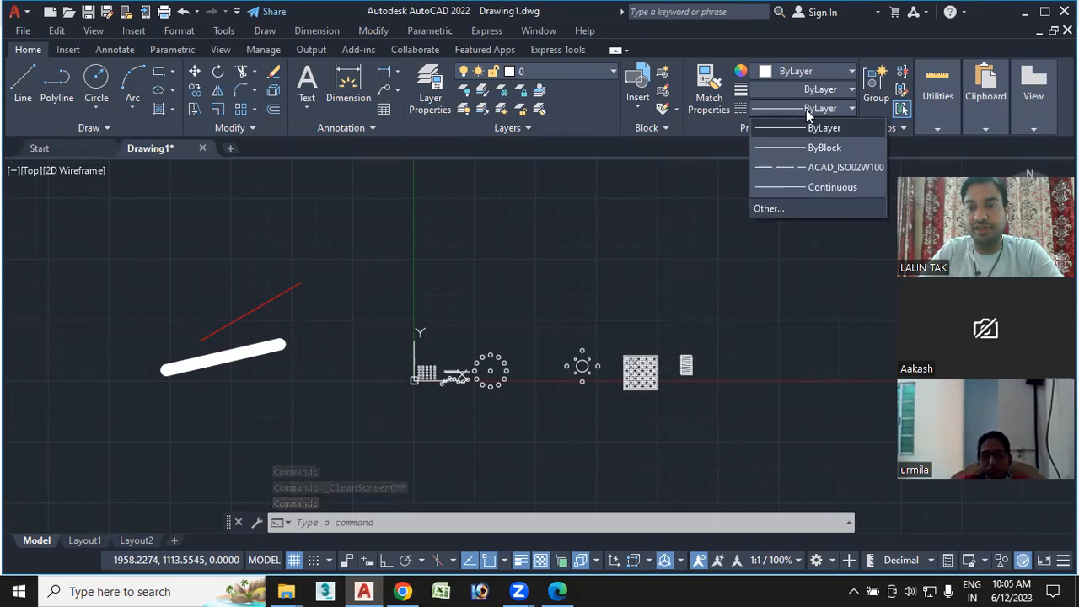
left_click(814, 168)
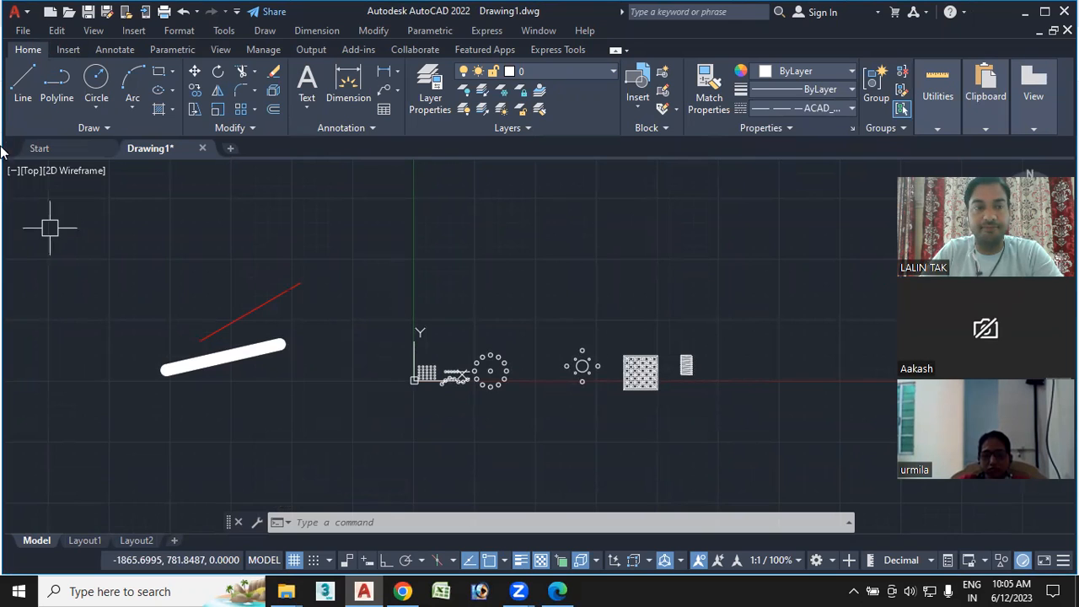
left_click(22, 85)
left_click(245, 247)
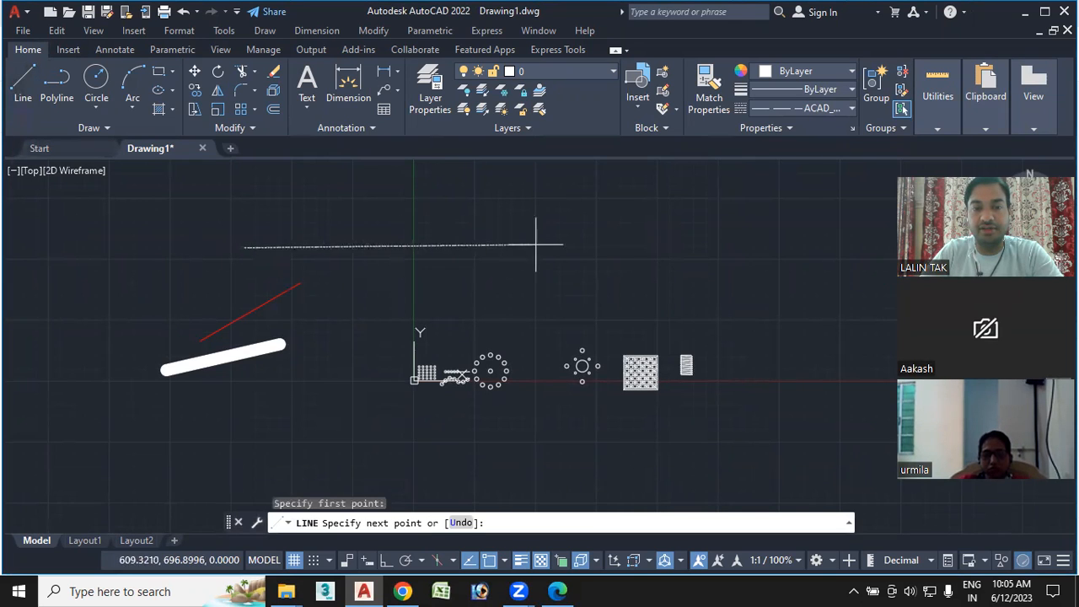
left_click(579, 245)
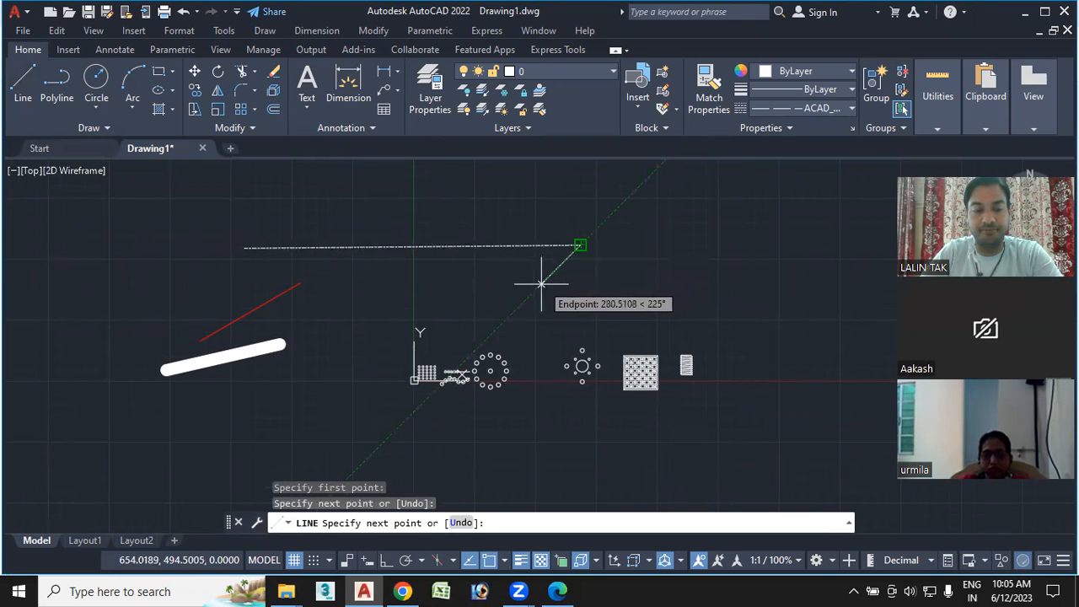
key("Escape")
scroll(303, 246, "up", 3)
mouse_move(307, 256)
middle_mouse_down()
mouse_move(419, 299)
mouse_move(424, 284)
middle_mouse_up()
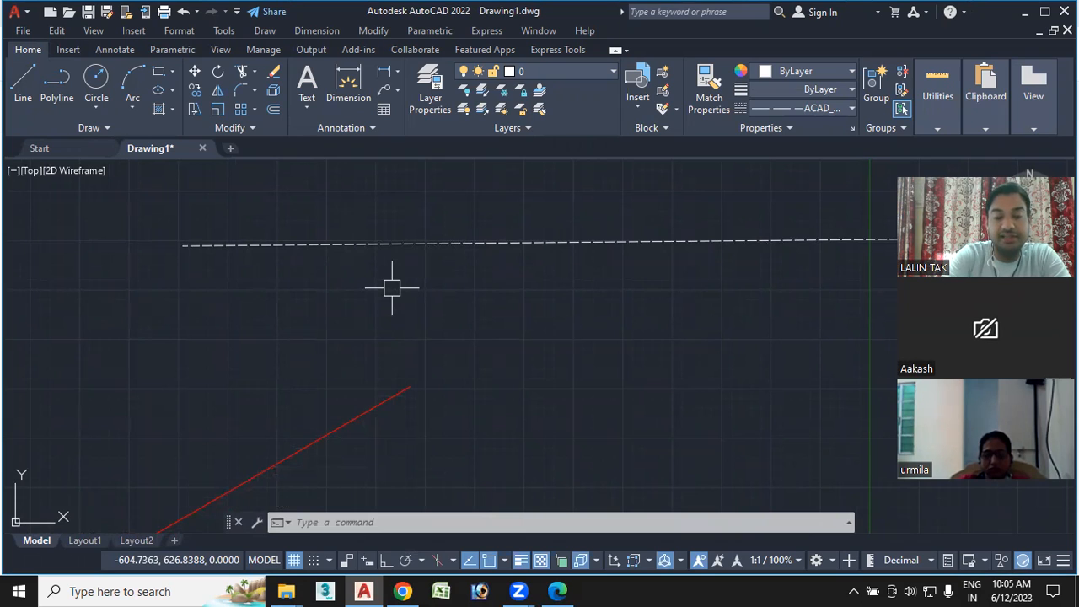
Set the linetype scale factor (LTSCALE) to 0.5.
type("lts")
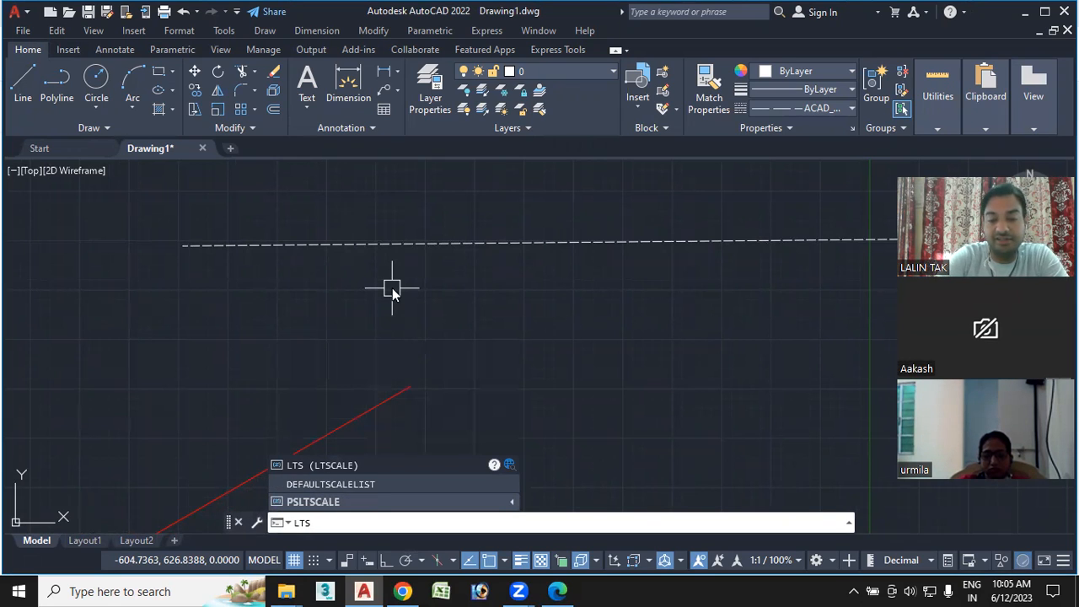
key("Return")
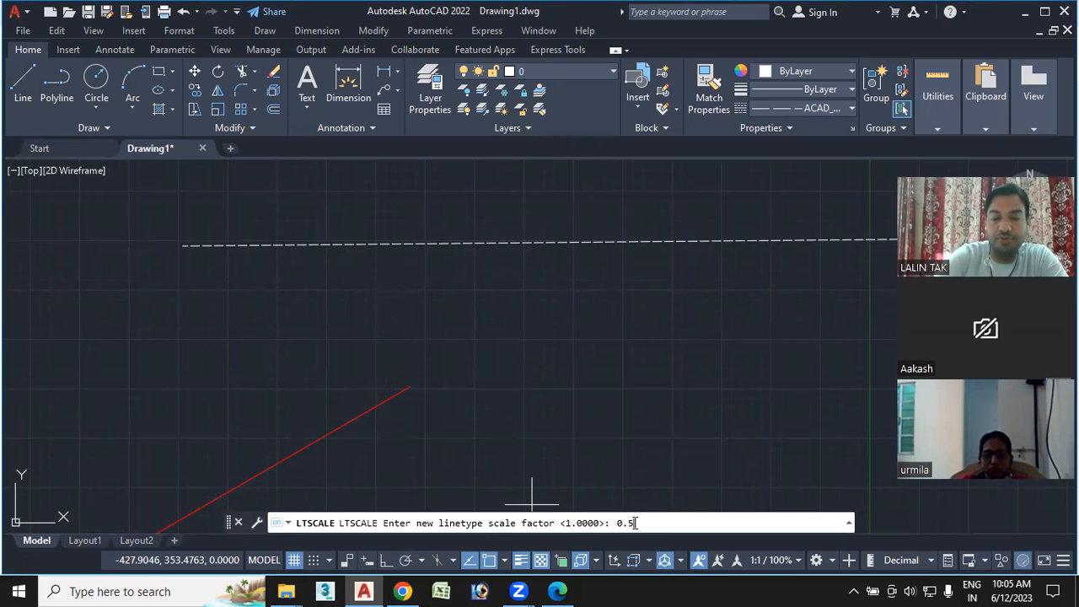
type("0.5")
key("Return")
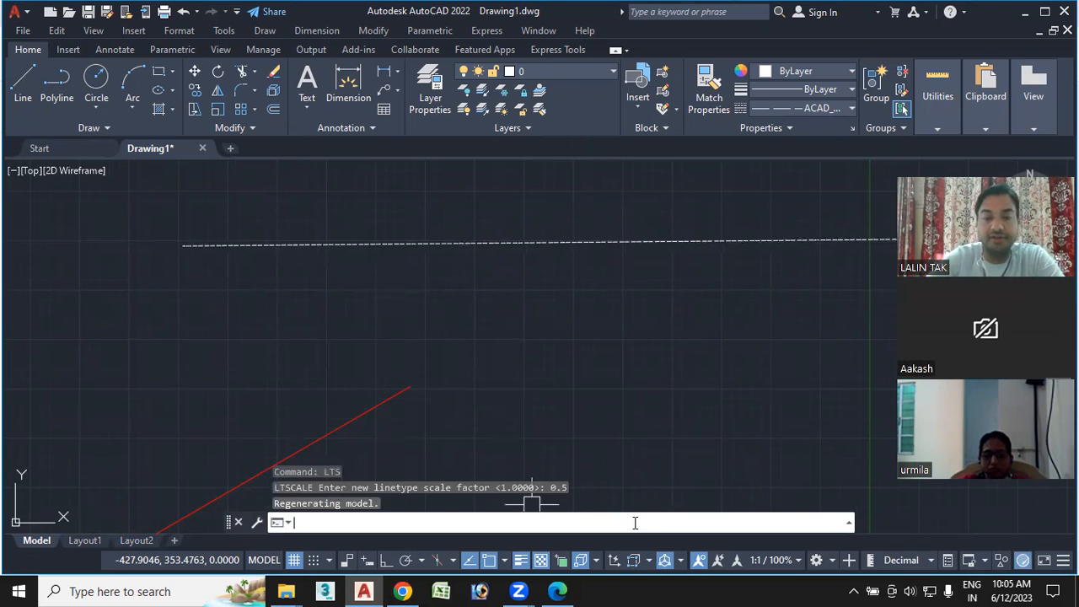
Draw a second nearly horizontal dashed line between the first dashed line and the red line.
left_click(22, 82)
left_click(185, 312)
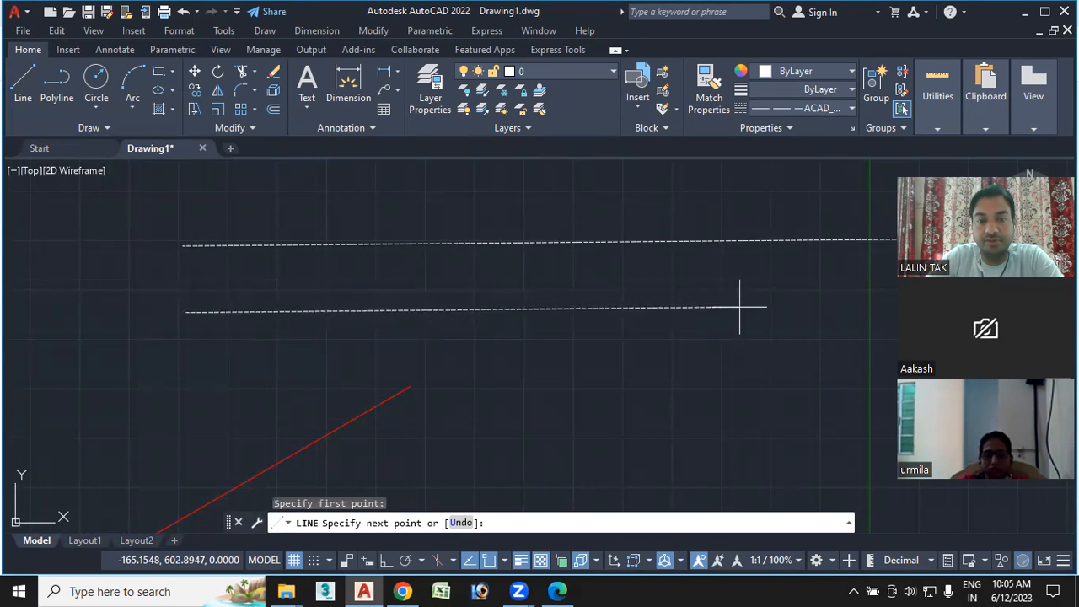
key("Escape")
middle_click_drag(676, 389, 674, 380)
scroll(306, 272, "up", 4)
middle_click_drag(313, 272, 397, 335)
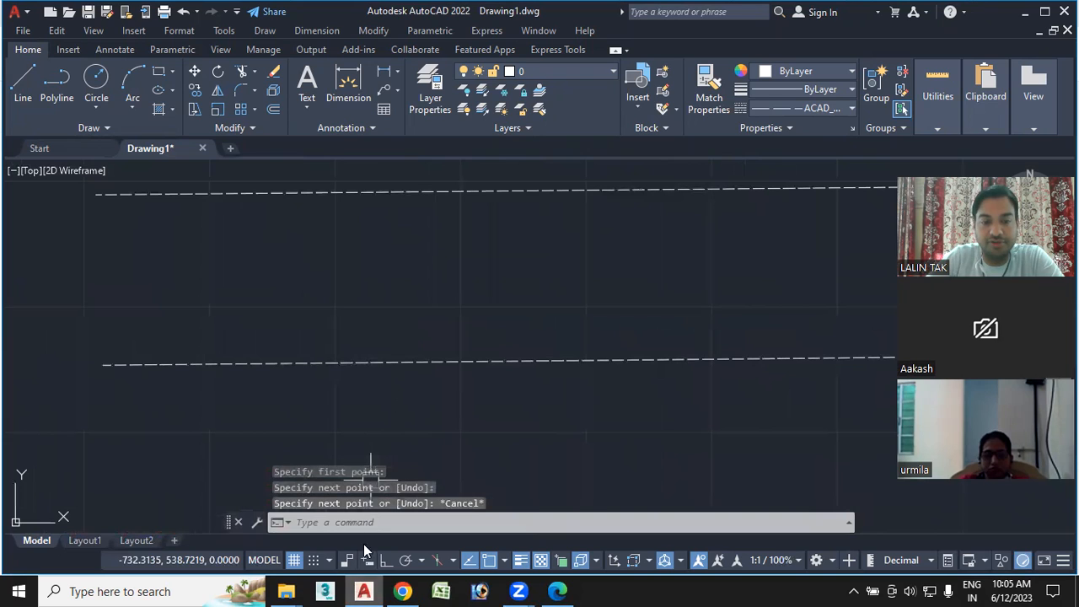
Reduce the linetype scale factor (LTSCALE) to 0.1.
left_click(360, 523)
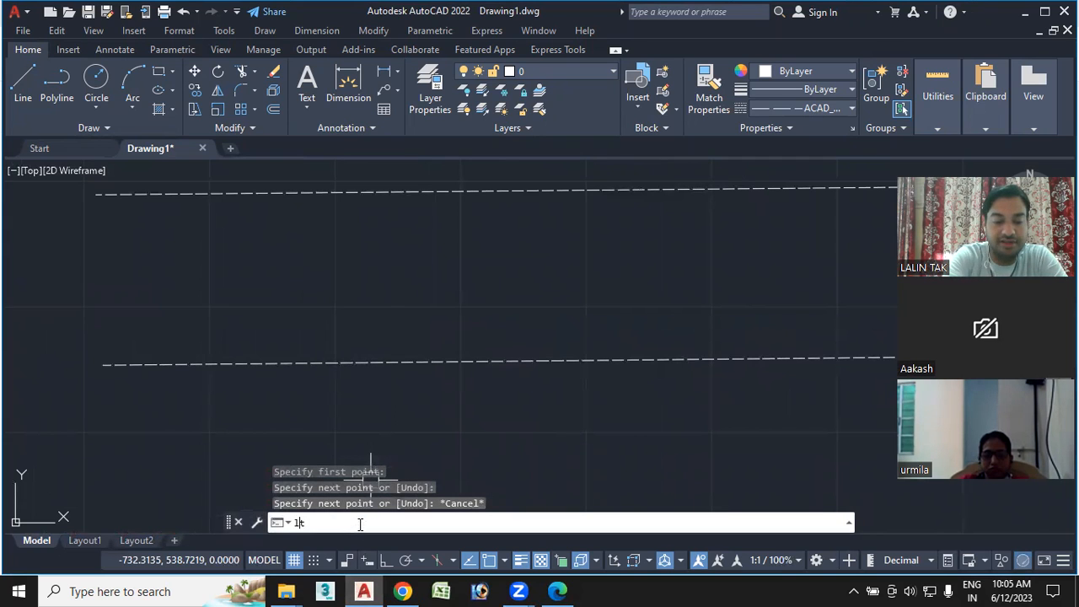
type("lts")
key("Return")
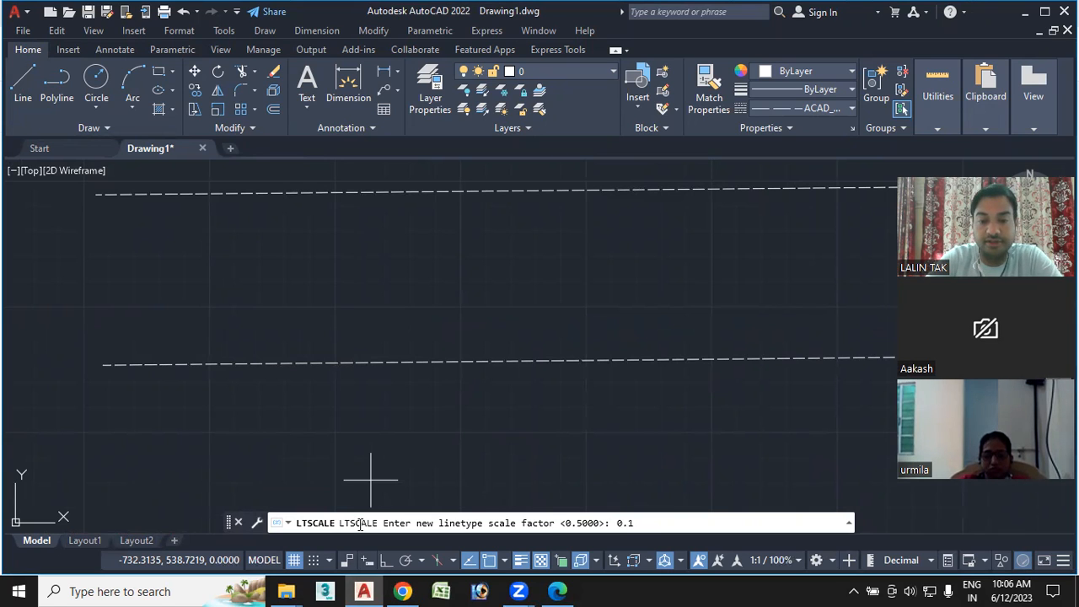
key("Return")
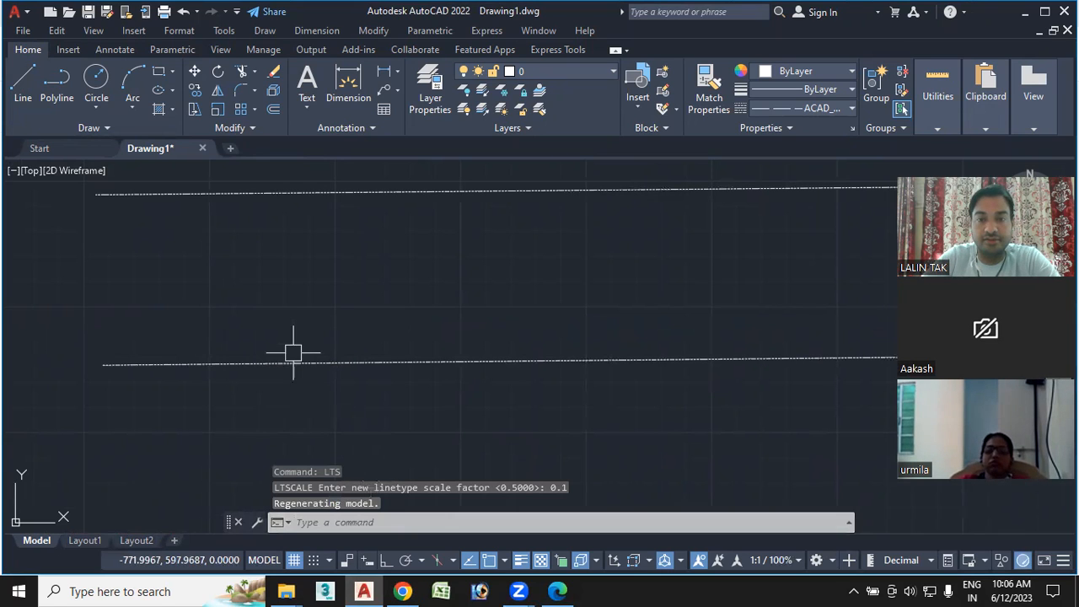
Draw a shorter, nearly horizontal dashed line between the two existing dashed lines.
left_click(23, 85)
left_click(92, 284)
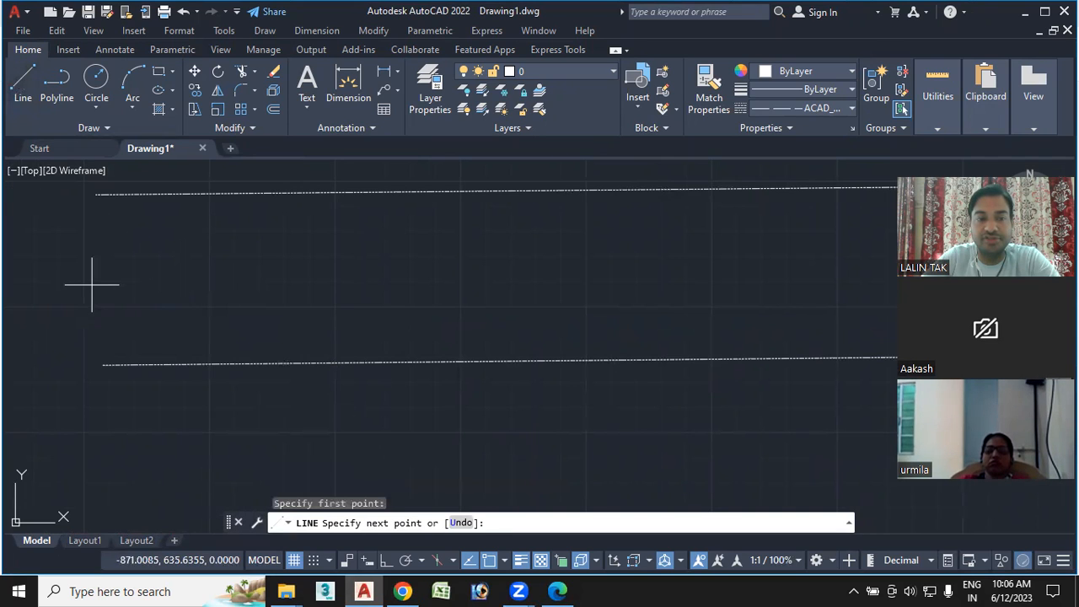
left_click(672, 276)
key("Escape")
scroll(626, 390, "up", 1)
scroll(193, 278, "up", 2)
scroll(193, 271, "up", 1)
scroll(202, 272, "down", 2)
scroll(211, 303, "up", 2)
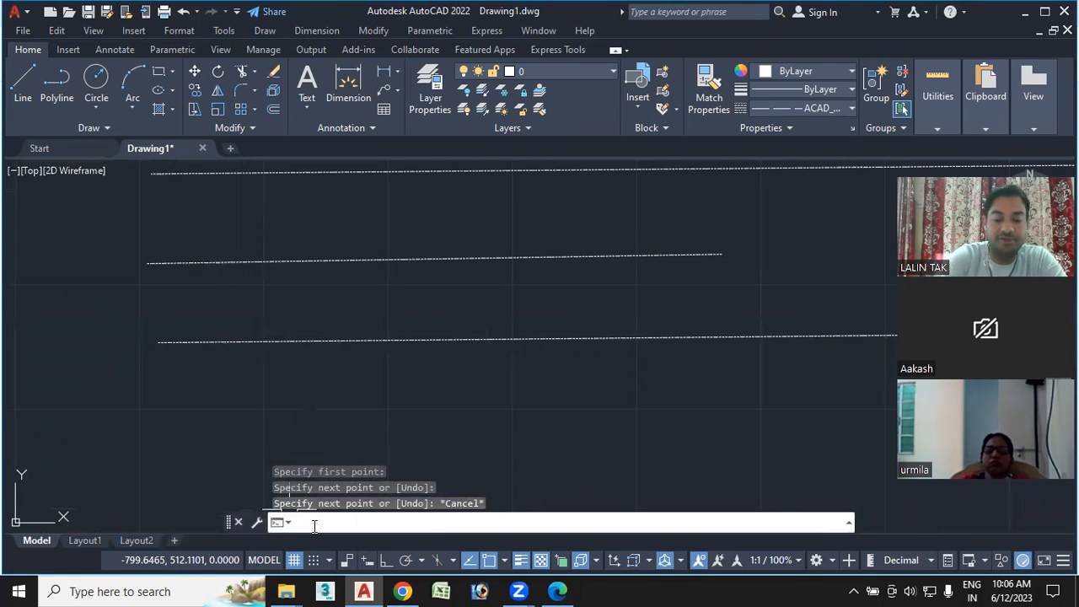
Set the linetype scale factor (LTSCALE) to 5.
type("lts")
key("Return")
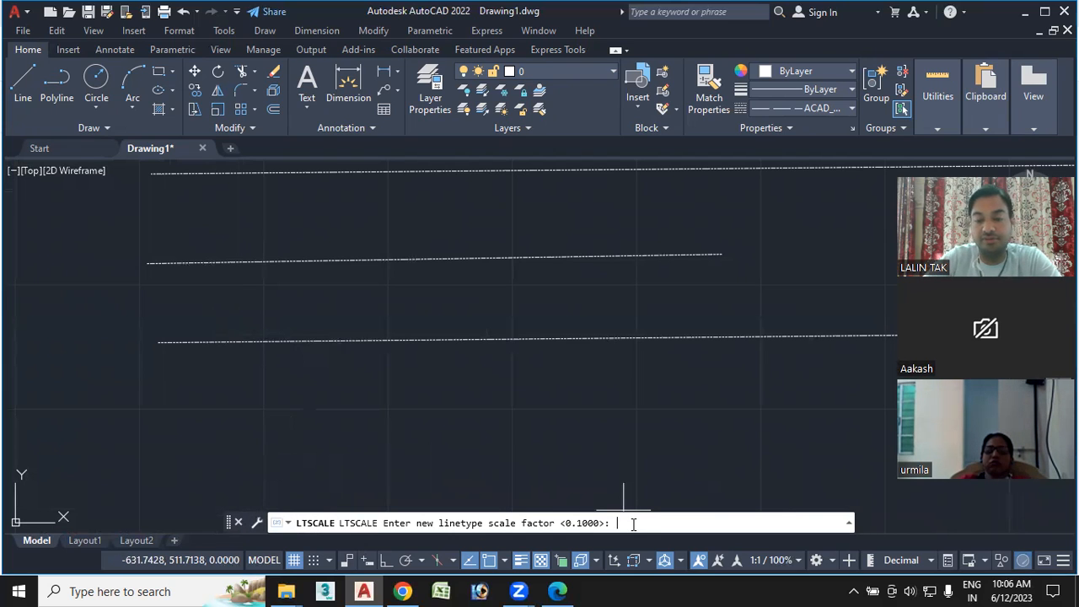
key("Return")
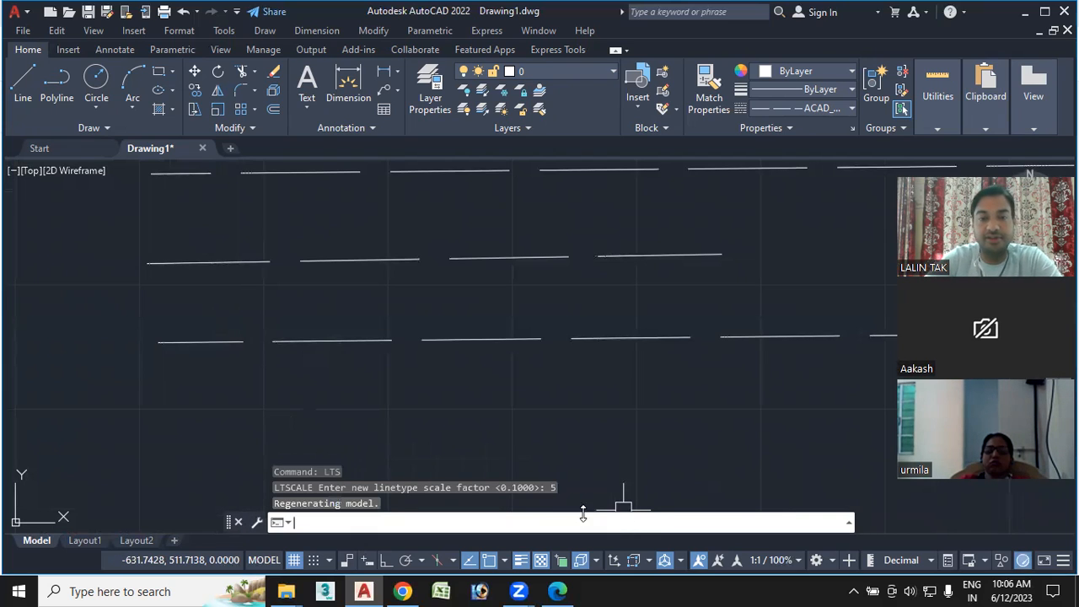
Draw another nearly horizontal dashed line just below the lowest dashed line, above the red line.
mouse_move(539, 287)
middle_mouse_down()
mouse_move(467, 318)
mouse_move(437, 318)
middle_mouse_up()
left_click(23, 90)
middle_click_drag(174, 308, 176, 265)
left_click(54, 387)
scroll(782, 368, "down", 4)
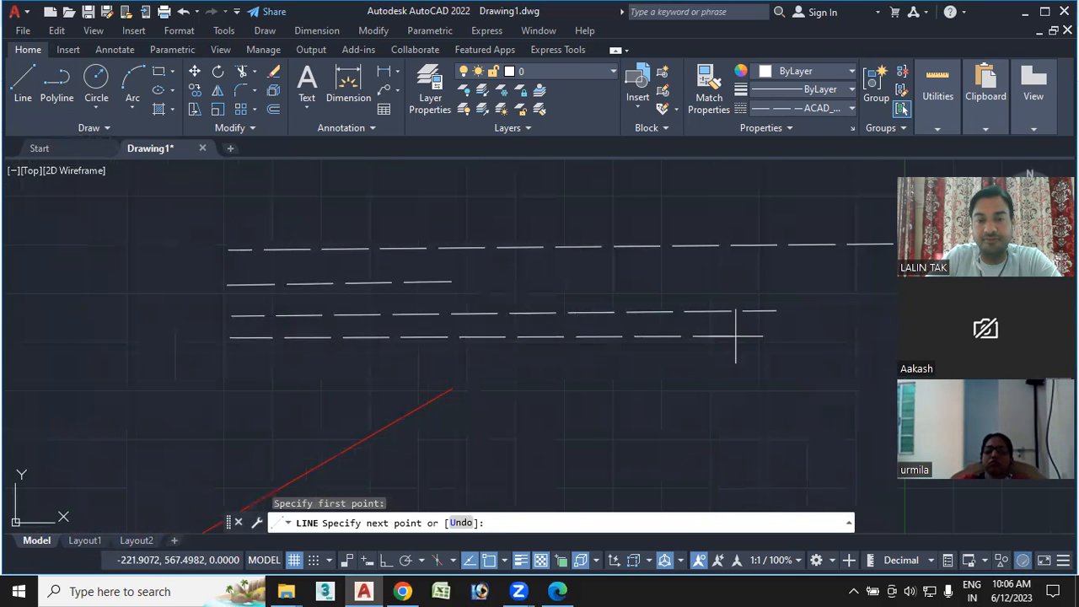
left_click(766, 335)
key("Escape")
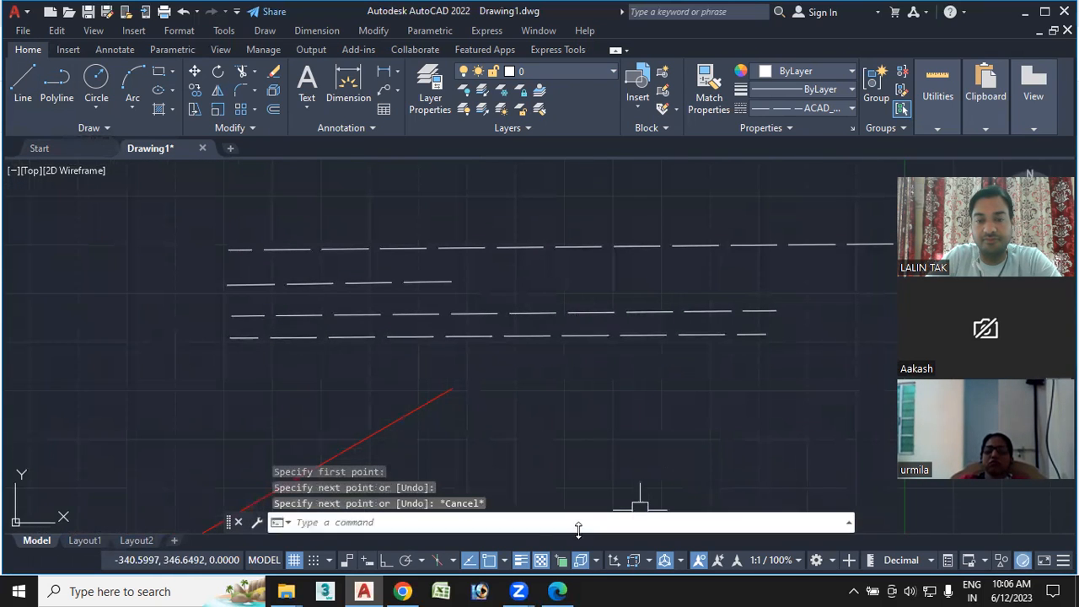
left_click(449, 523)
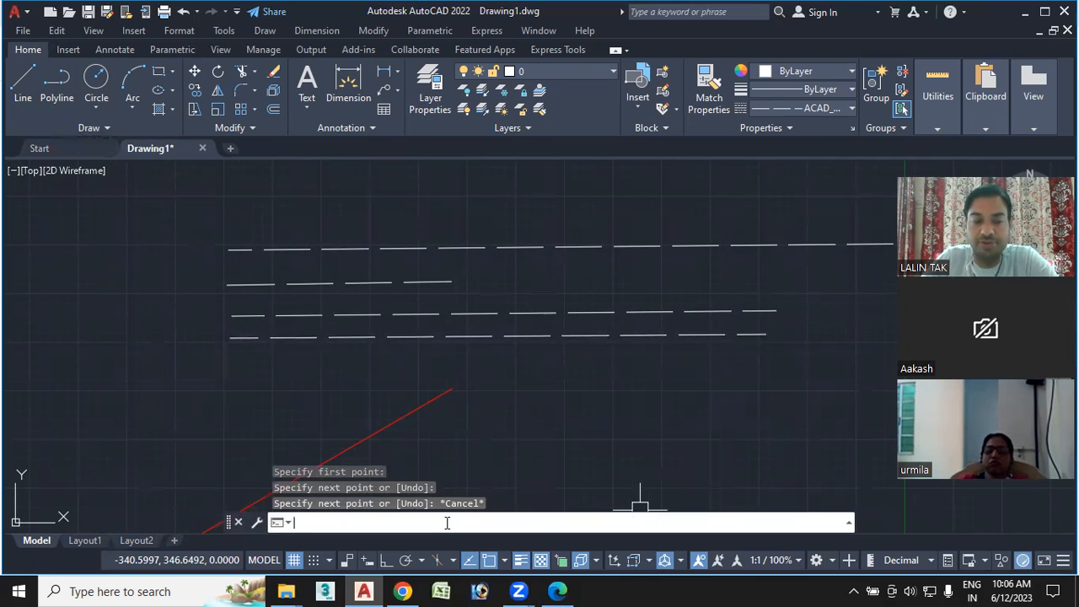
type("LW")
key("Return")
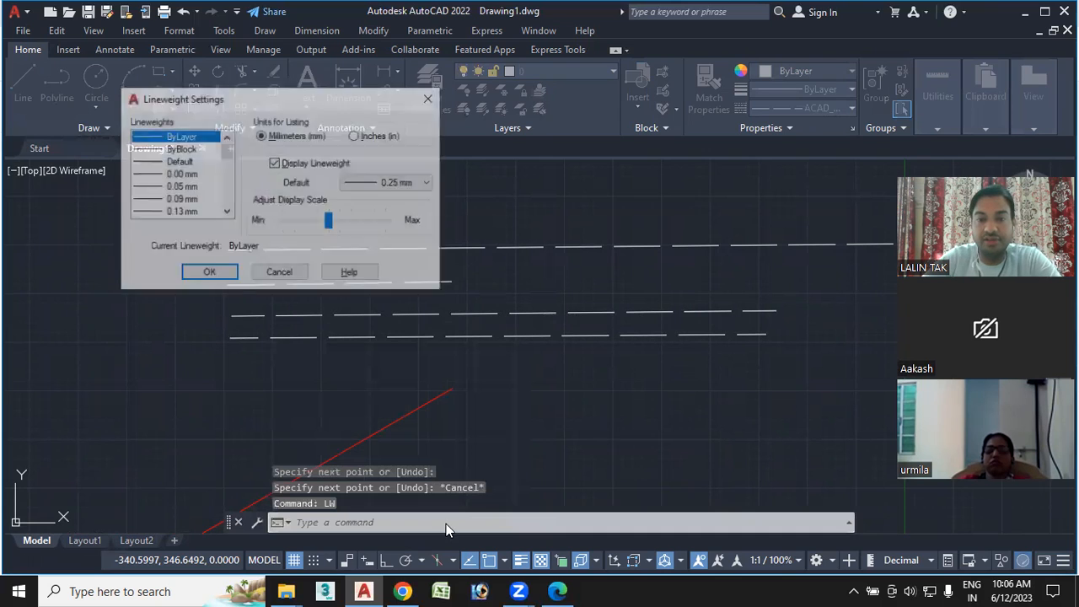
left_click(430, 98)
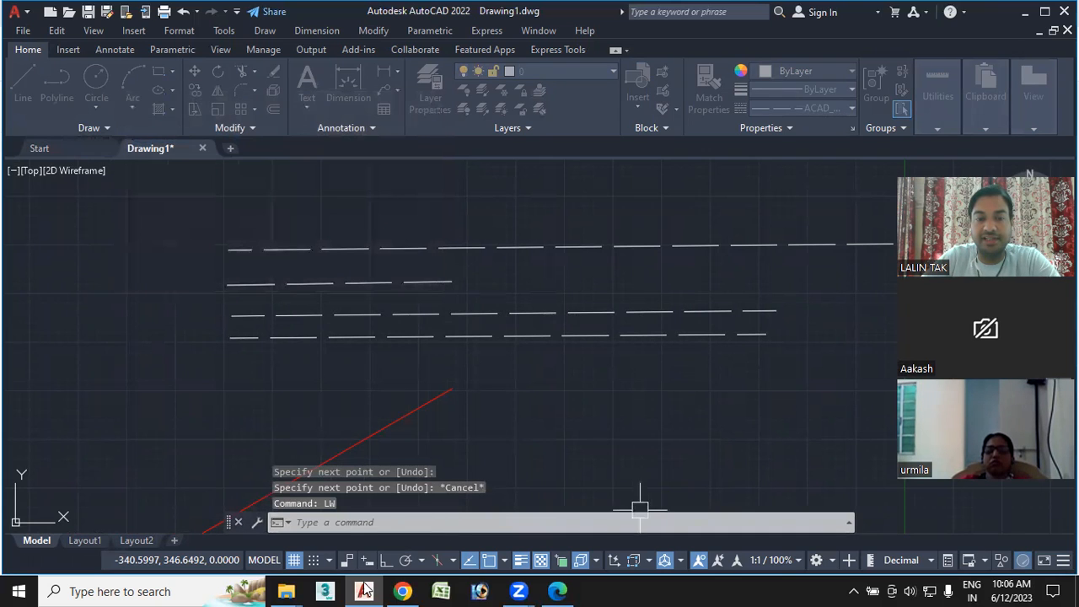
Load the CENTER2 linetype from acad.lin into the drawing through the Linetype Manager.
type("lt")
key("Return")
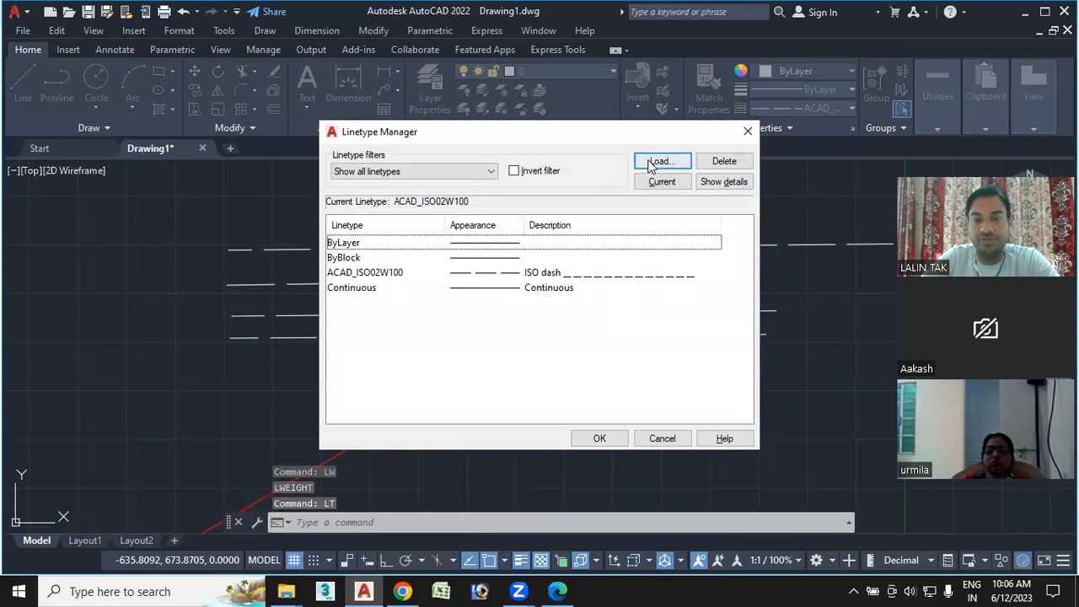
left_click(661, 161)
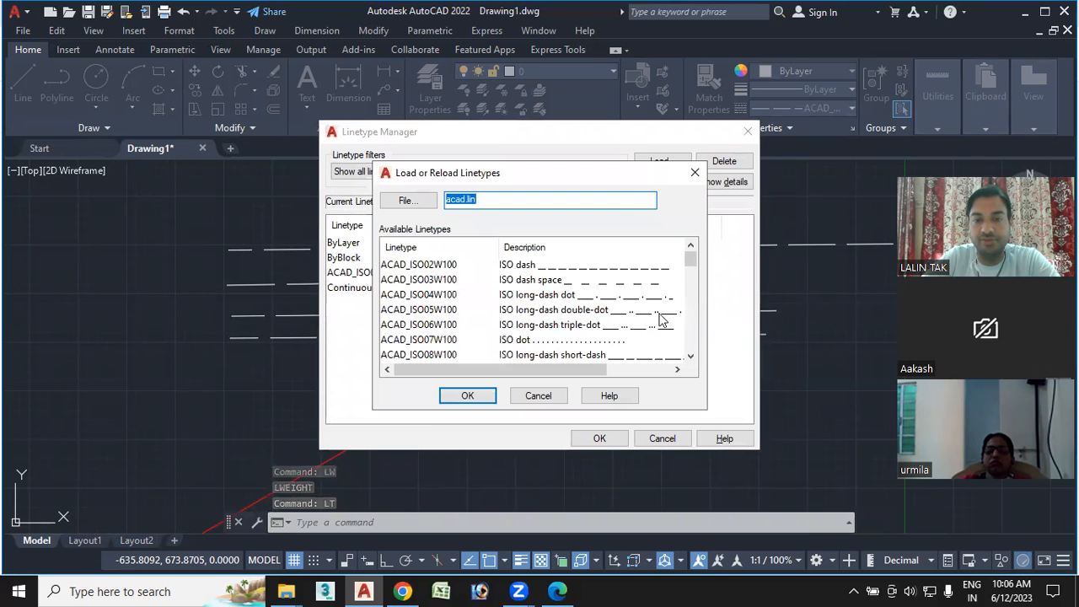
left_click_drag(691, 262, 690, 296)
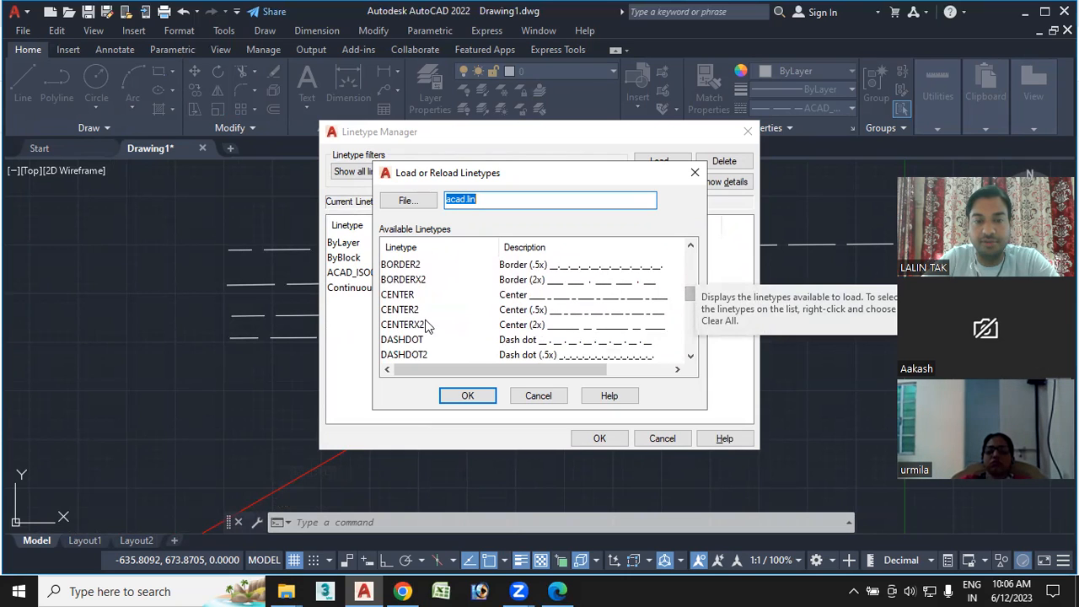
left_click(552, 310)
left_click(465, 395)
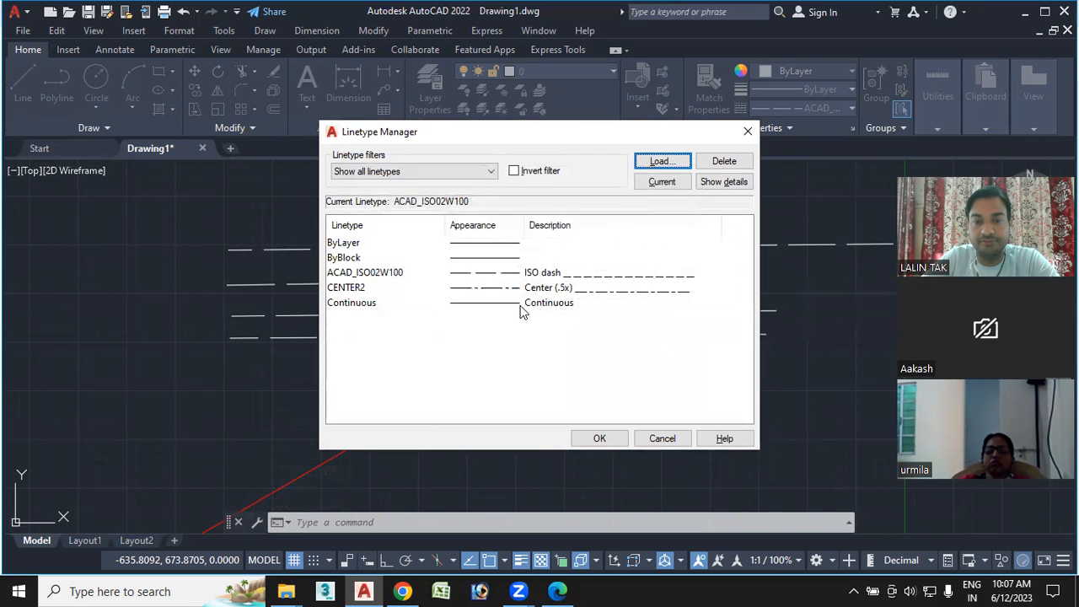
left_click(543, 290)
left_click(598, 439)
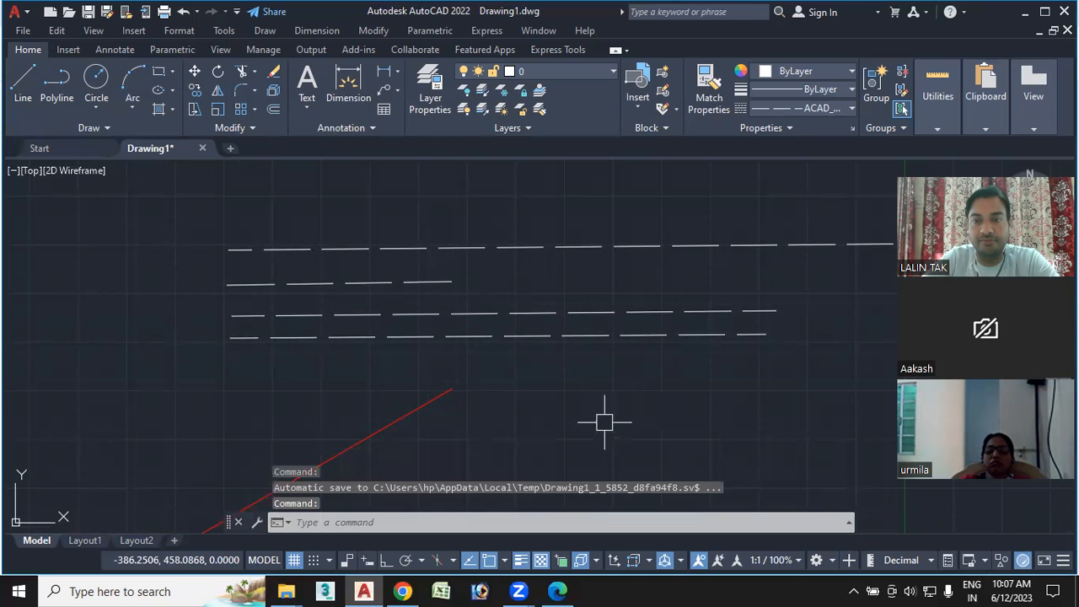
Make CENTER2 the current linetype.
left_click(818, 108)
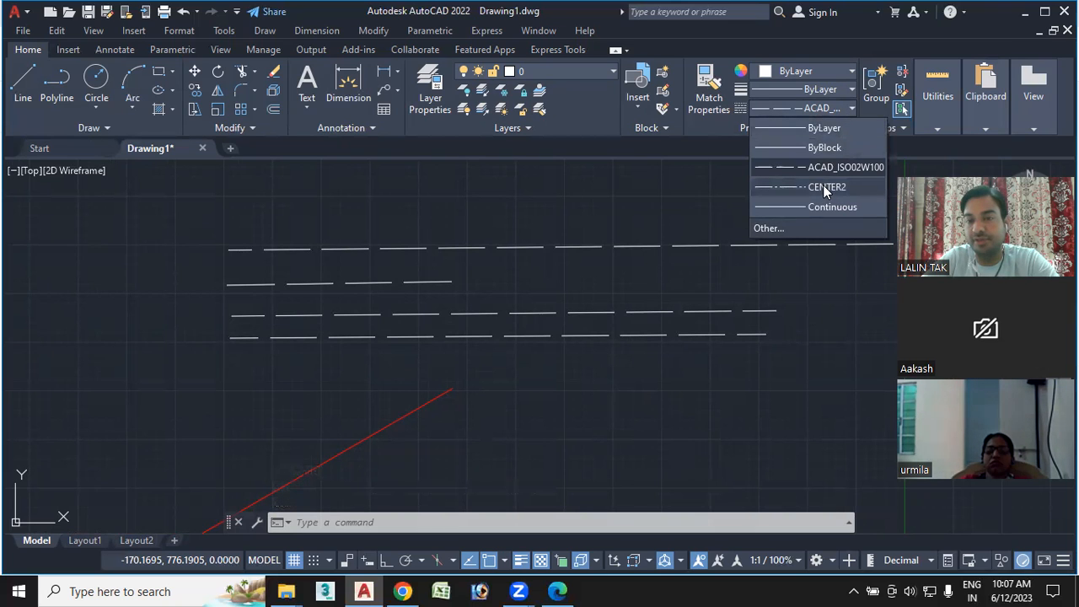
left_click(801, 348)
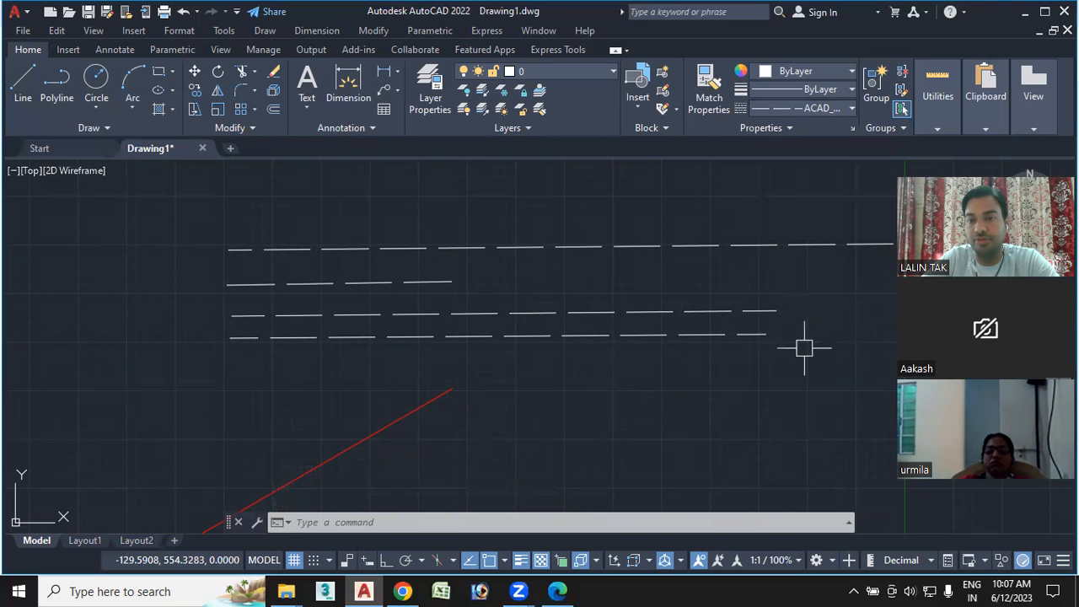
left_click(832, 111)
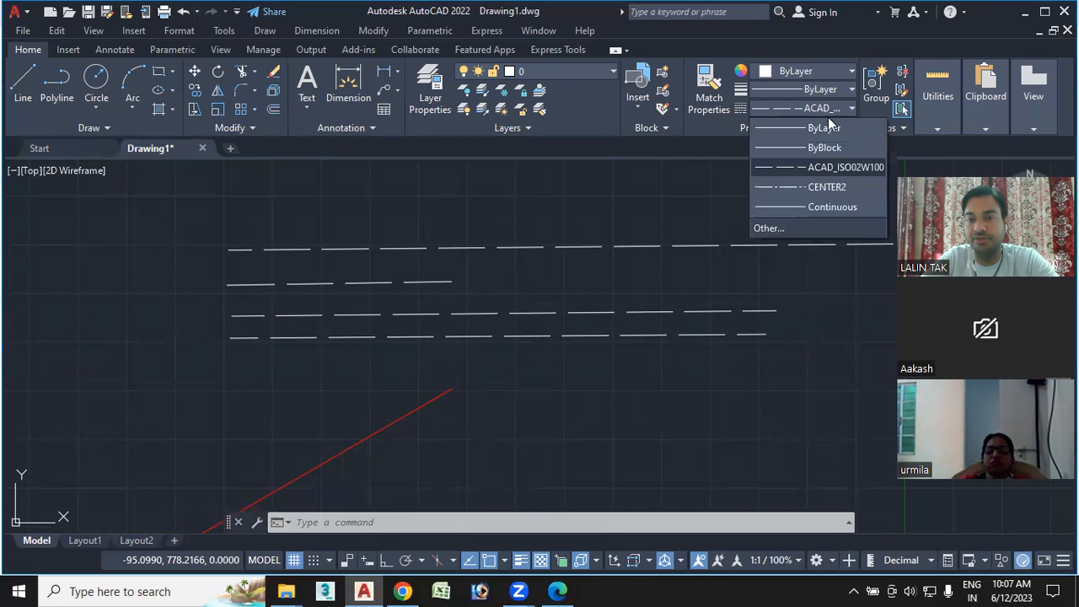
left_click(817, 185)
Draw a nearly horizontal center line about 689 units long above the dashed lines.
mouse_move(408, 473)
middle_mouse_down()
mouse_move(405, 460)
mouse_move(383, 539)
middle_mouse_up()
left_click(20, 86)
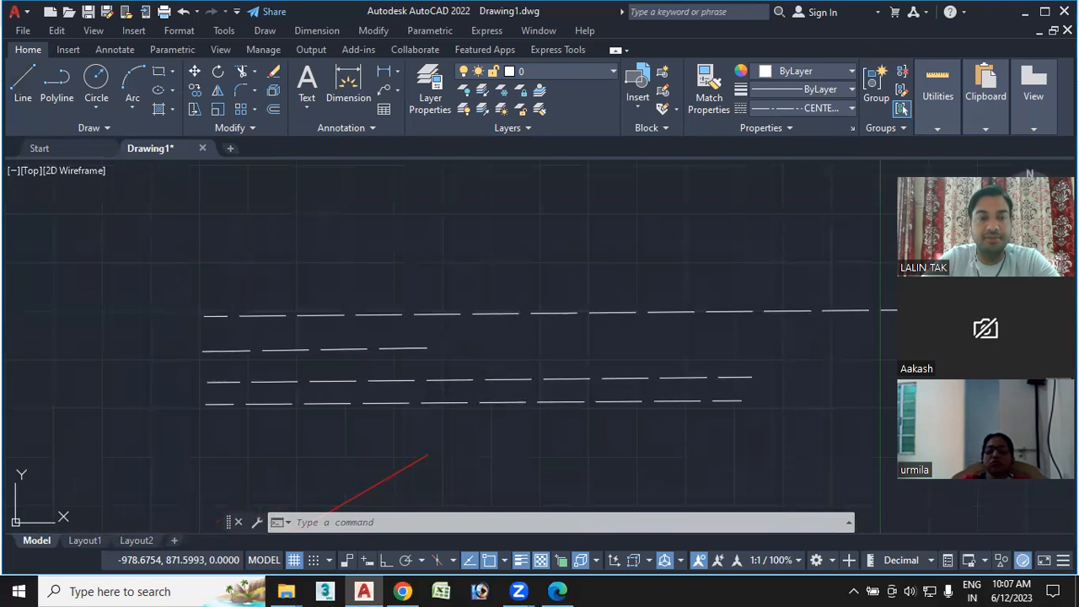
left_click(169, 235)
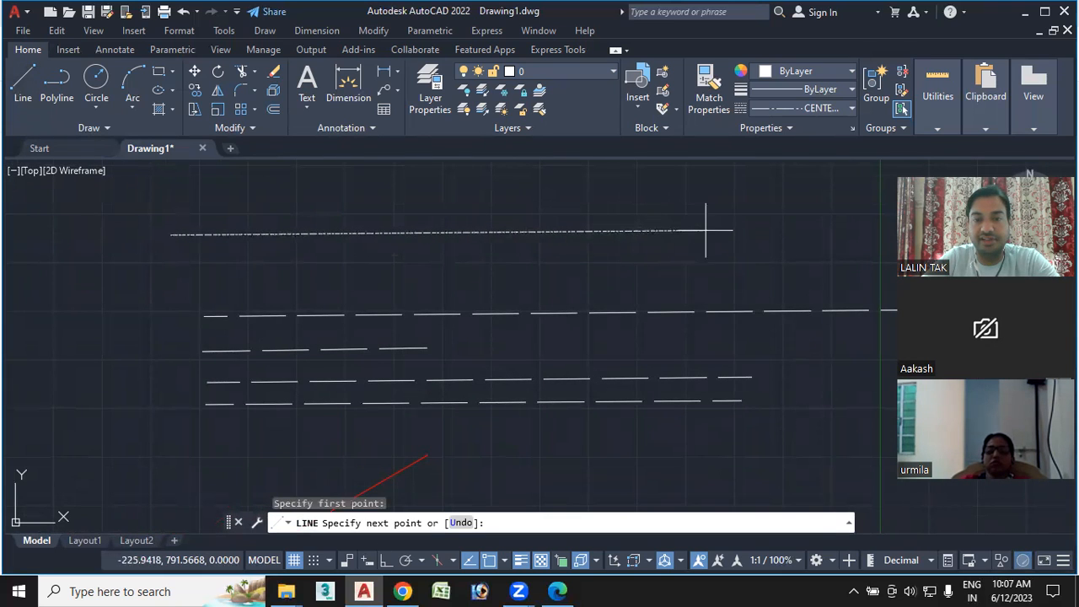
left_click(705, 229)
key("Escape")
scroll(446, 300, "up", 1)
scroll(578, 267, "up", 1)
middle_click_drag(578, 267, 509, 301)
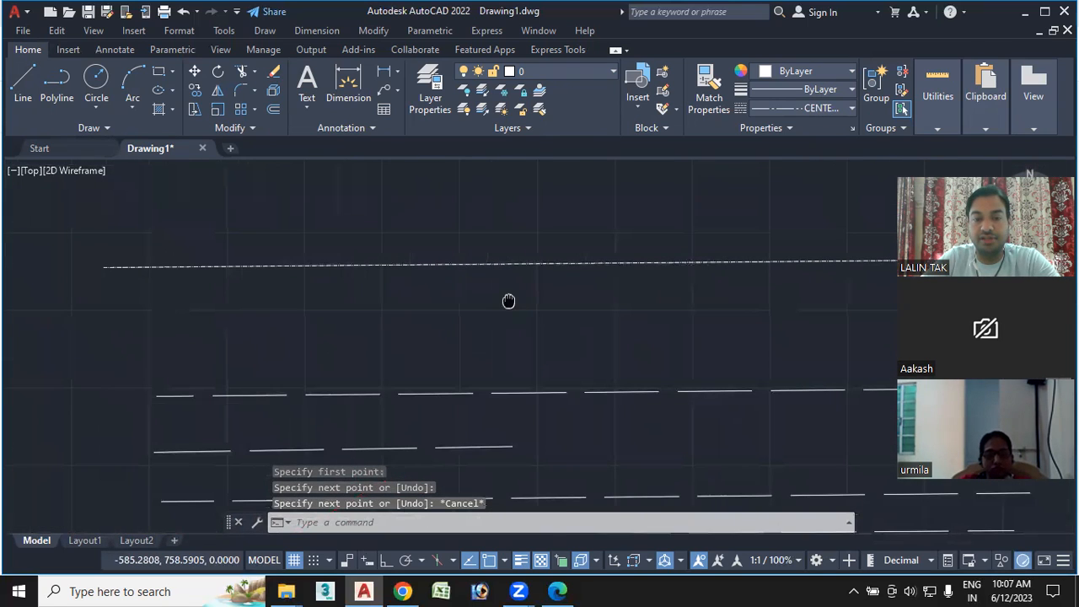
Raise the linetype scale factor (LTSCALE) to 10 and look closely at the center line.
left_click(361, 524)
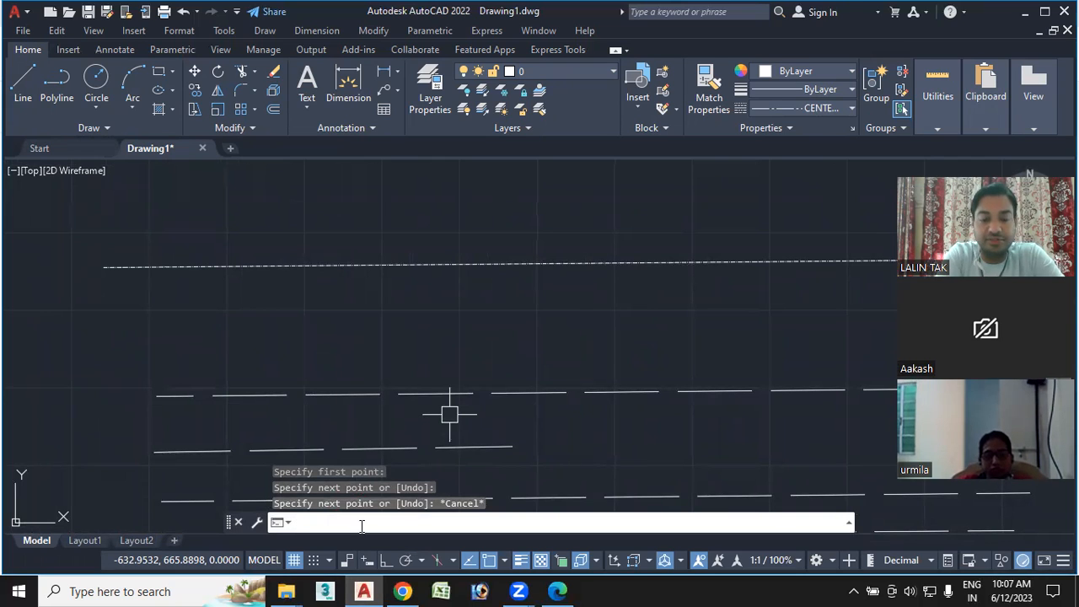
type("LTS")
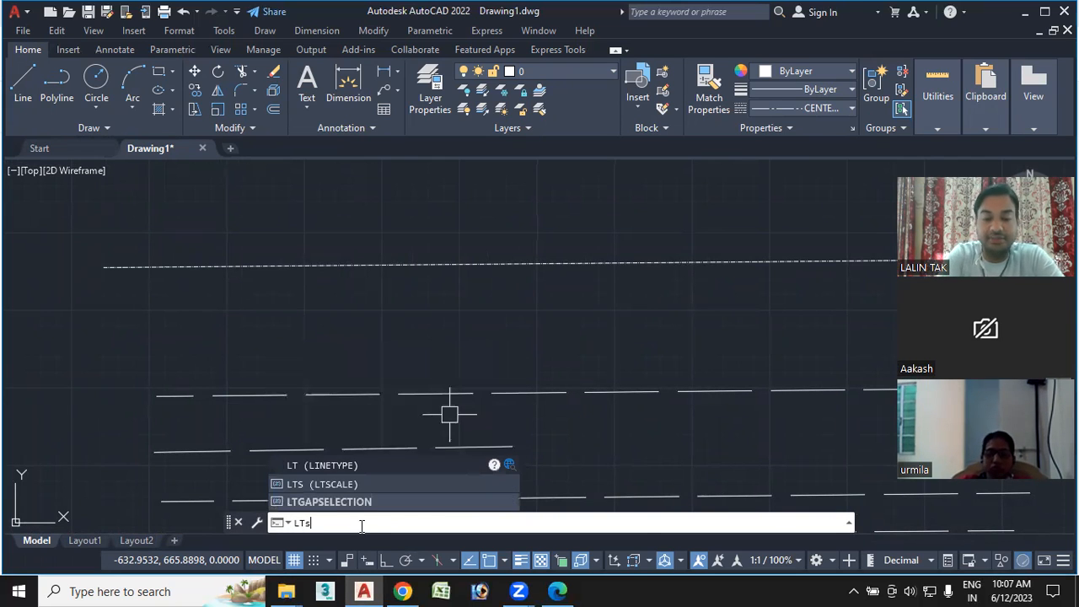
key("Return")
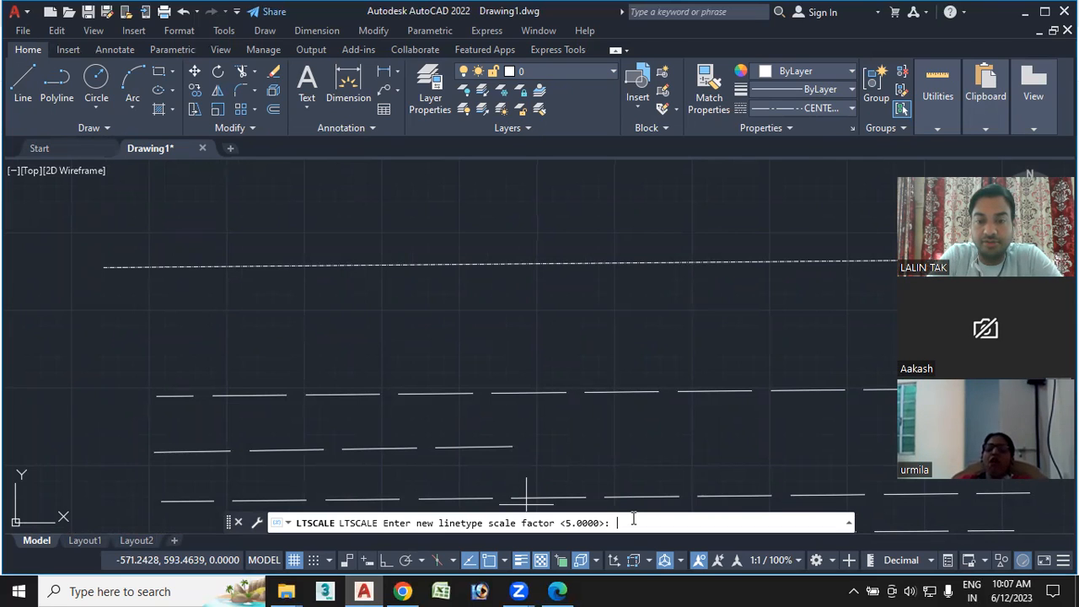
type("10")
key("Return")
scroll(132, 260, "up", 3)
scroll(272, 310, "down", 2)
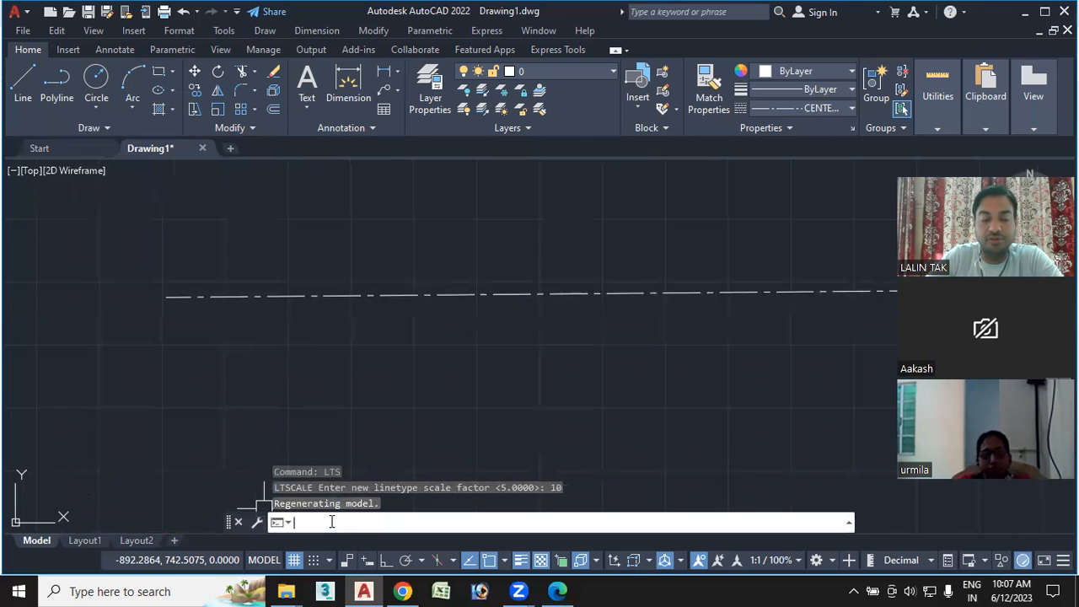
Increase the linetype scale factor (LTSCALE) to 20.
type("LTS")
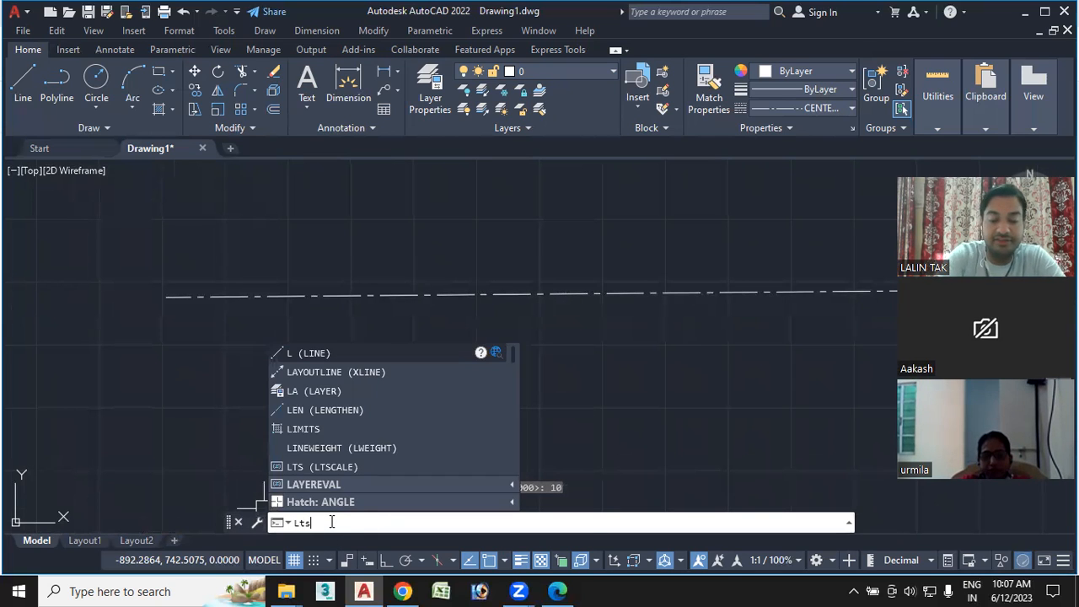
key("Return")
type("20")
key("Return")
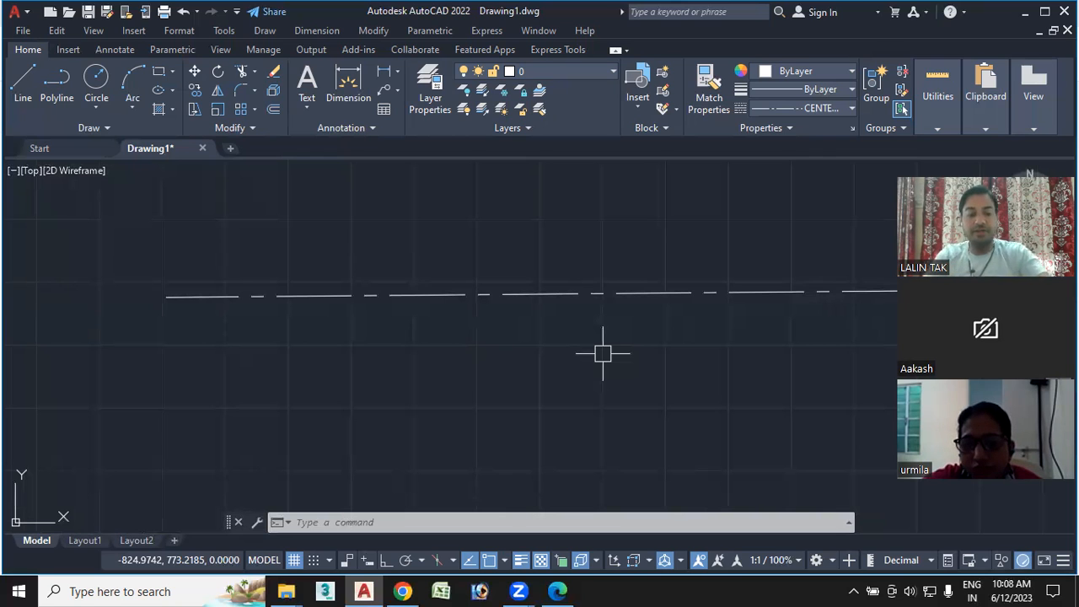
Inspect the object properties of the center line, including its linetype and linetype scale.
key("ctrl+1")
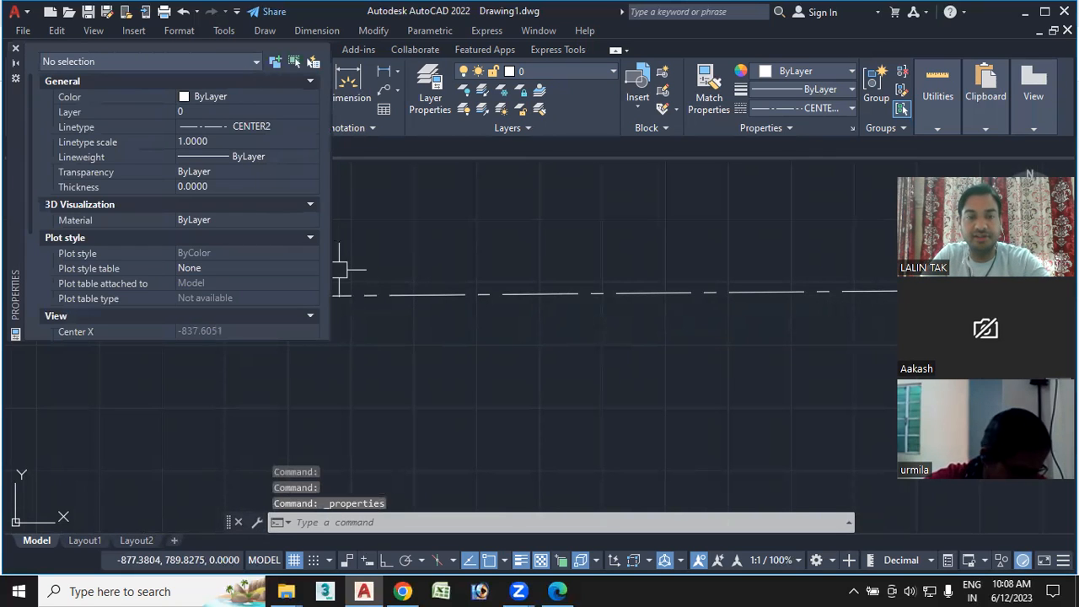
left_click(563, 294)
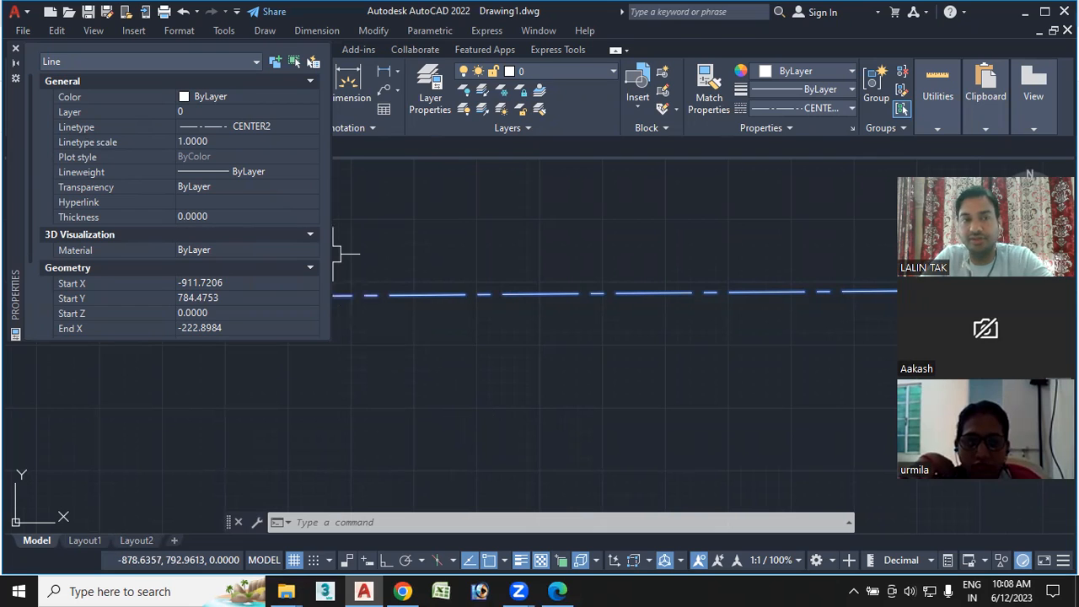
left_click(16, 49)
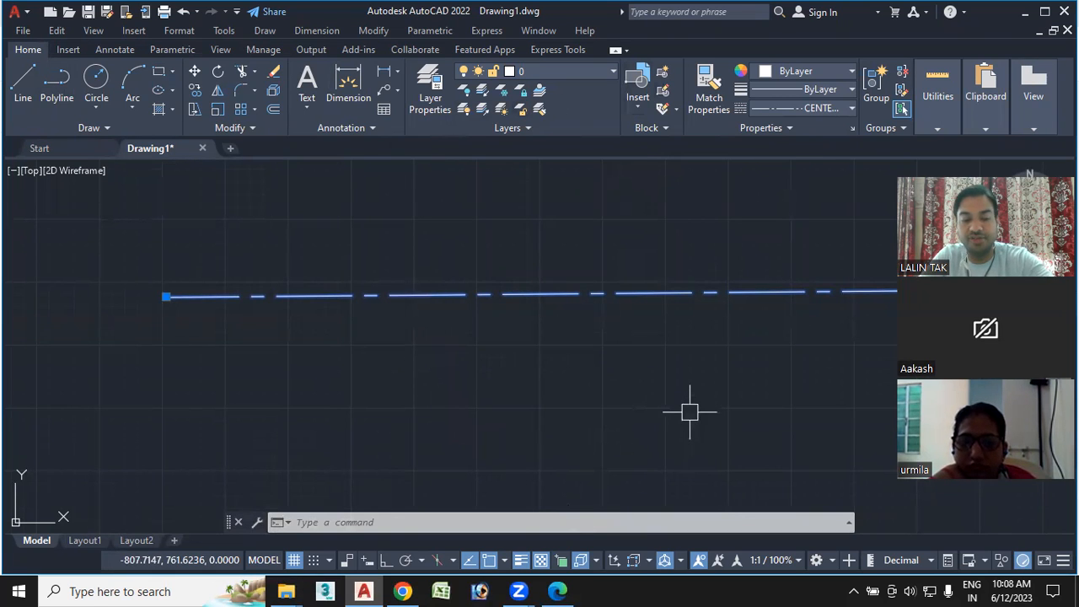
key("Escape")
Turn on Clean Screen and look over all the lines and array patterns in the drawing.
key("ctrl+0")
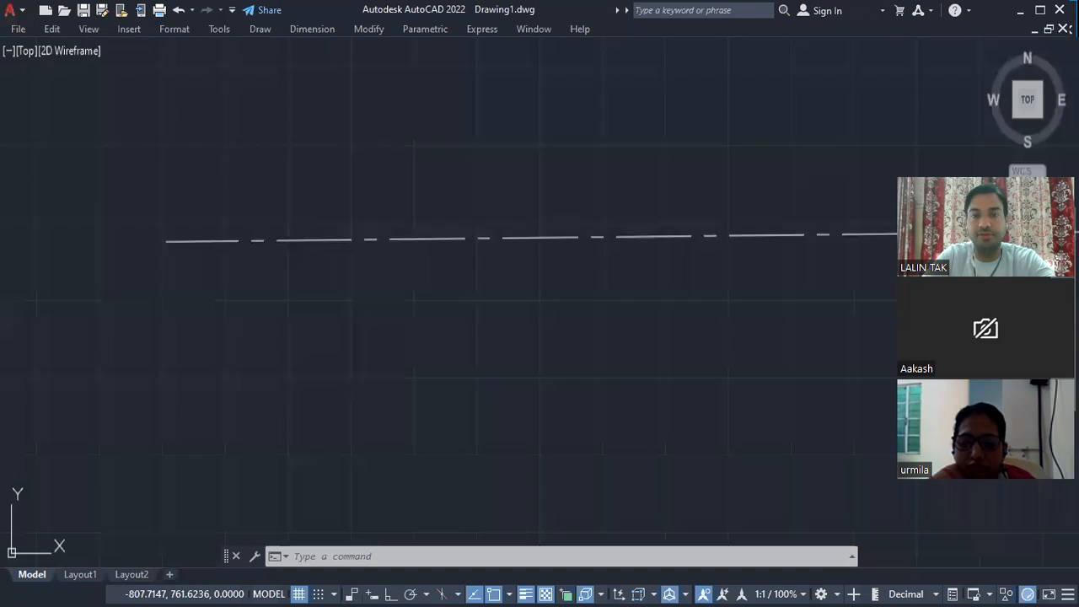
scroll(462, 193, "down", 6)
middle_click_drag(564, 206, 256, 147)
scroll(256, 148, "down", 8)
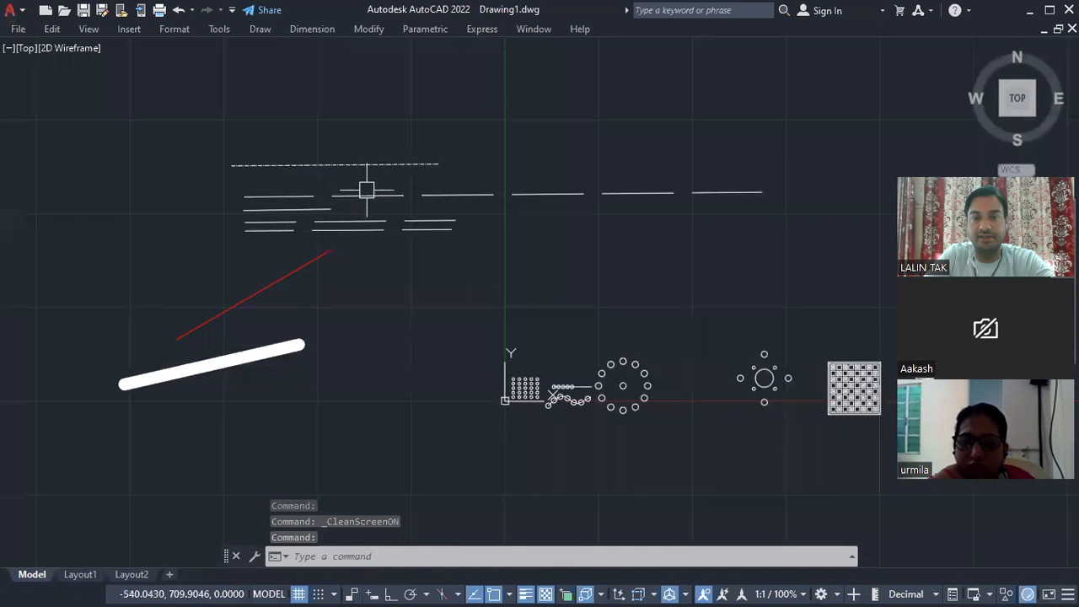
middle_click_drag(376, 193, 194, 187)
middle_click_drag(438, 265, 402, 233)
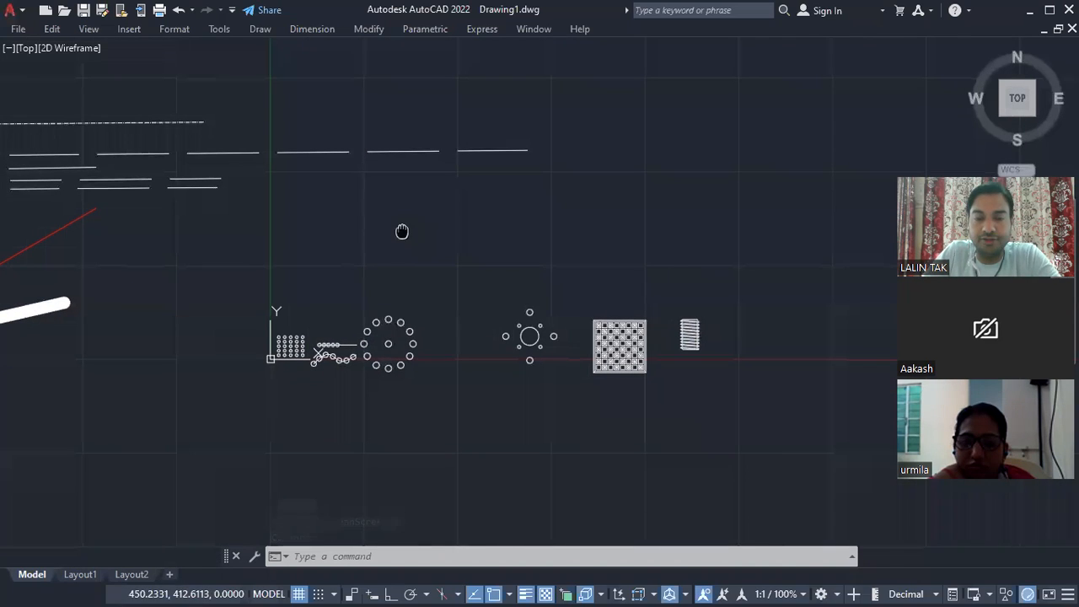